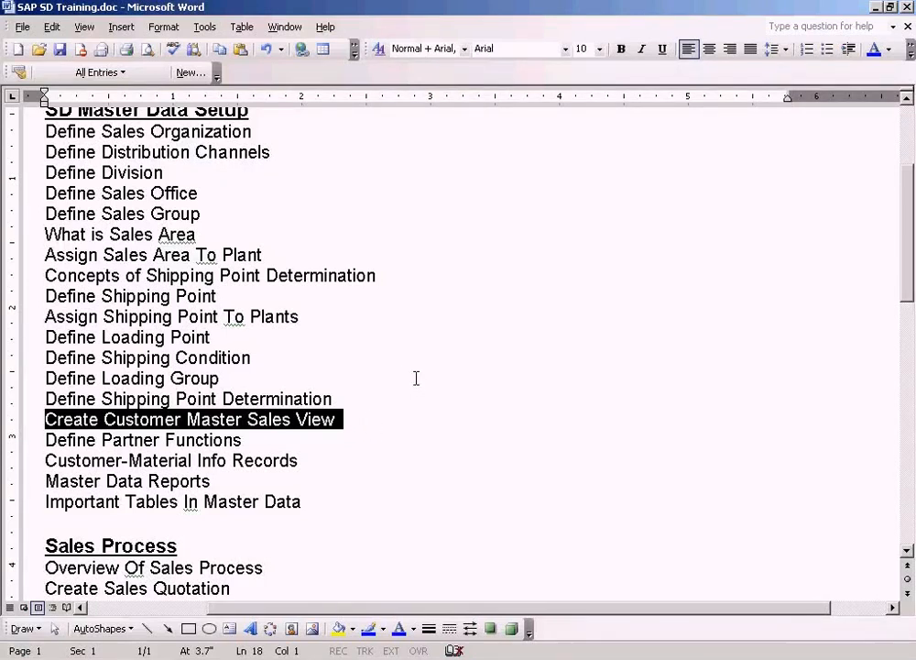
Switch to the Customer sales view drawing in Paint and add the red text "Customer Master Data" below the sales area table.
left_click(486, 656)
left_click(475, 442)
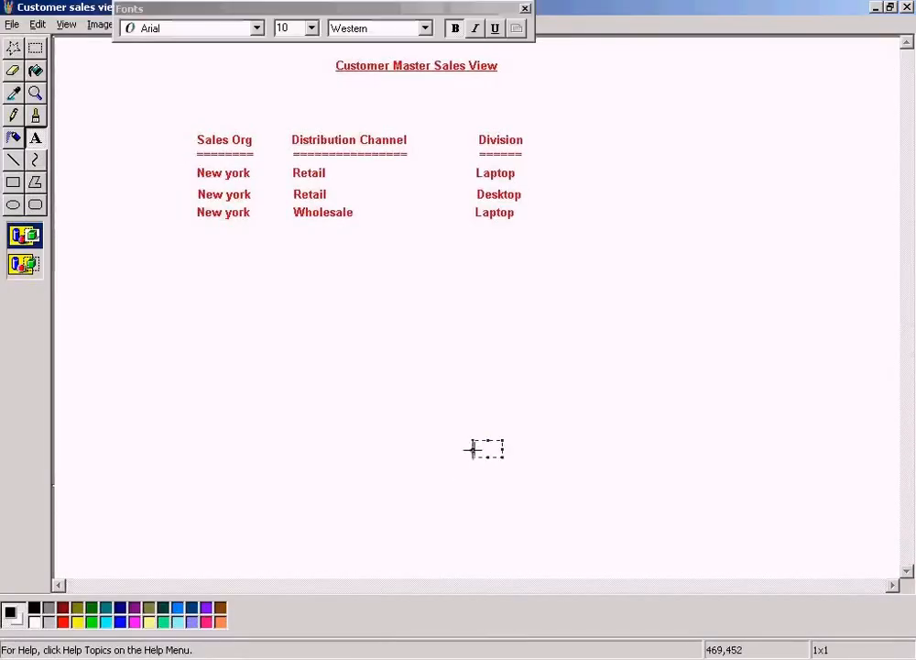
left_click(36, 48)
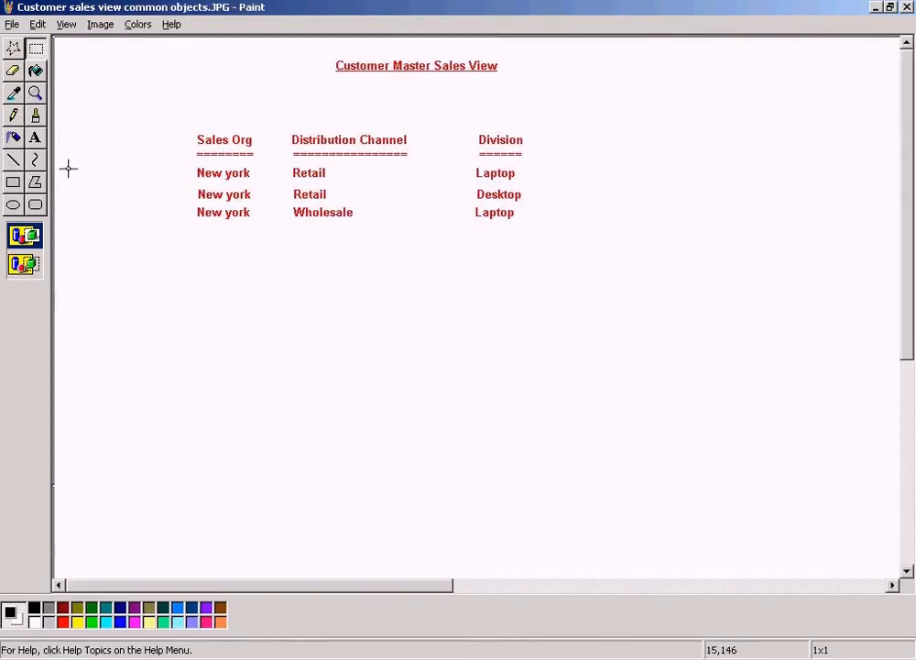
left_click(35, 139)
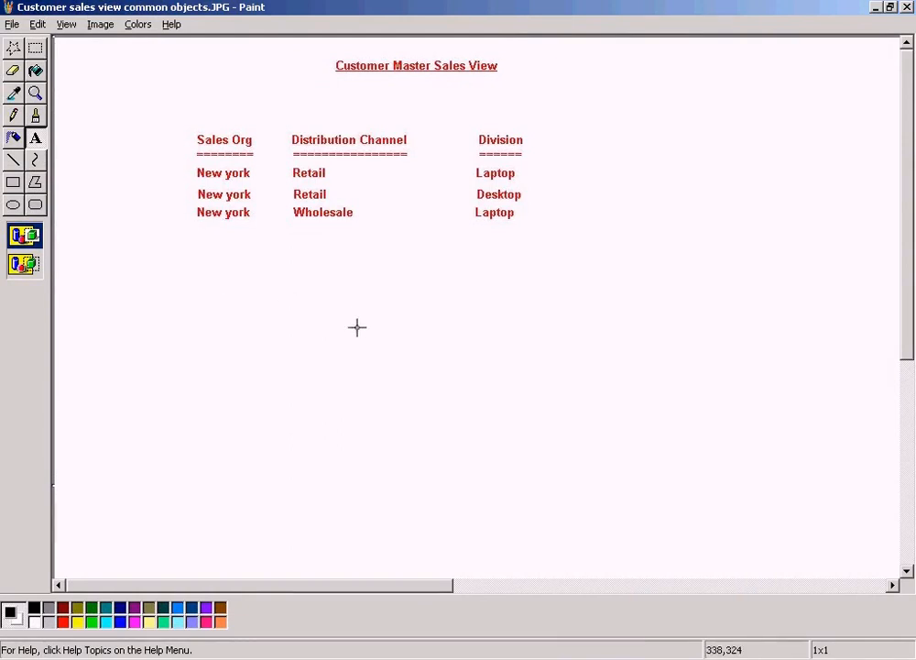
left_click_drag(324, 296, 615, 325)
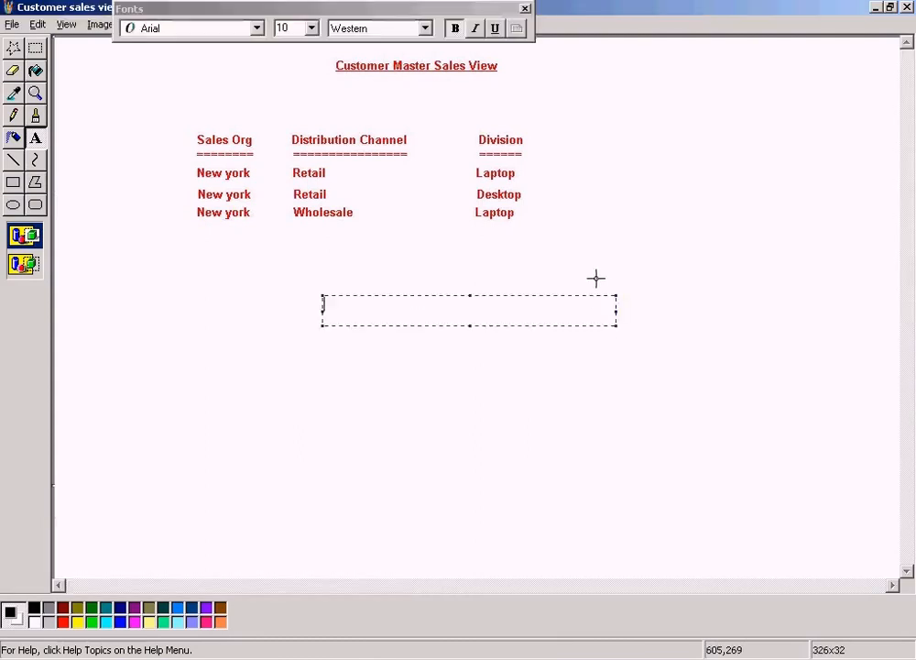
type("Cuso")
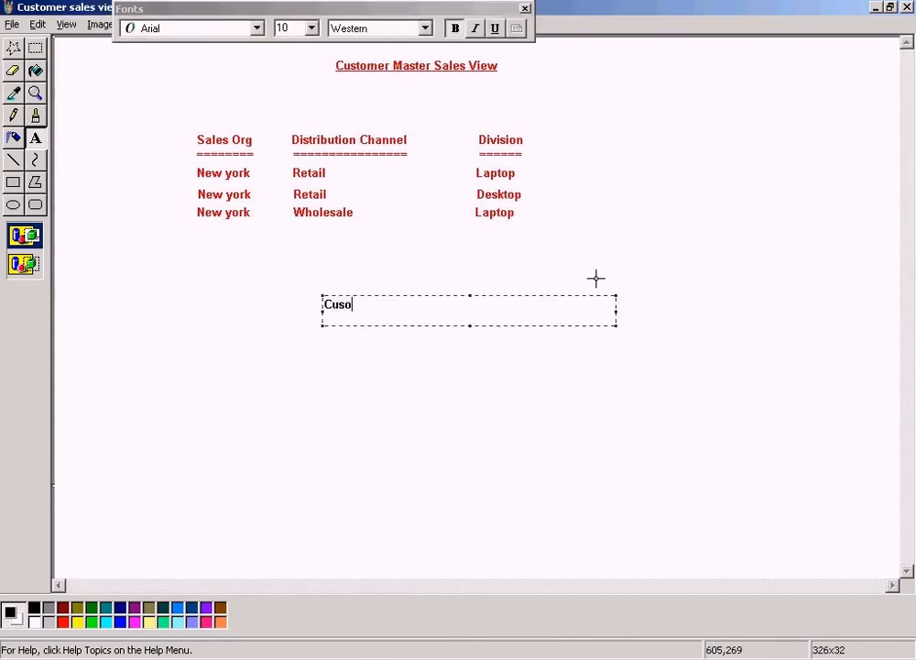
left_click(62, 622)
type("tomer Master Data")
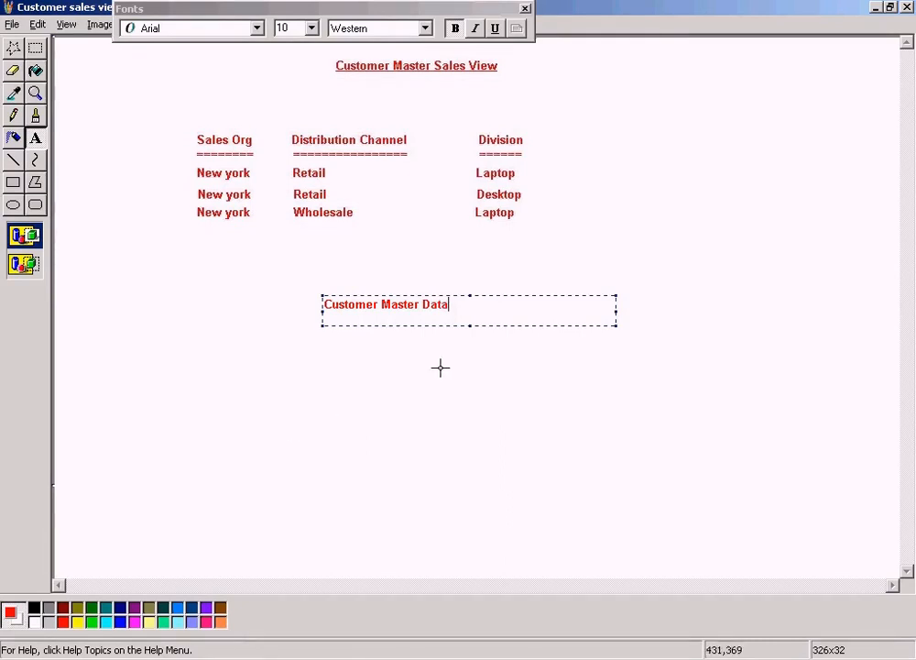
left_click(553, 252)
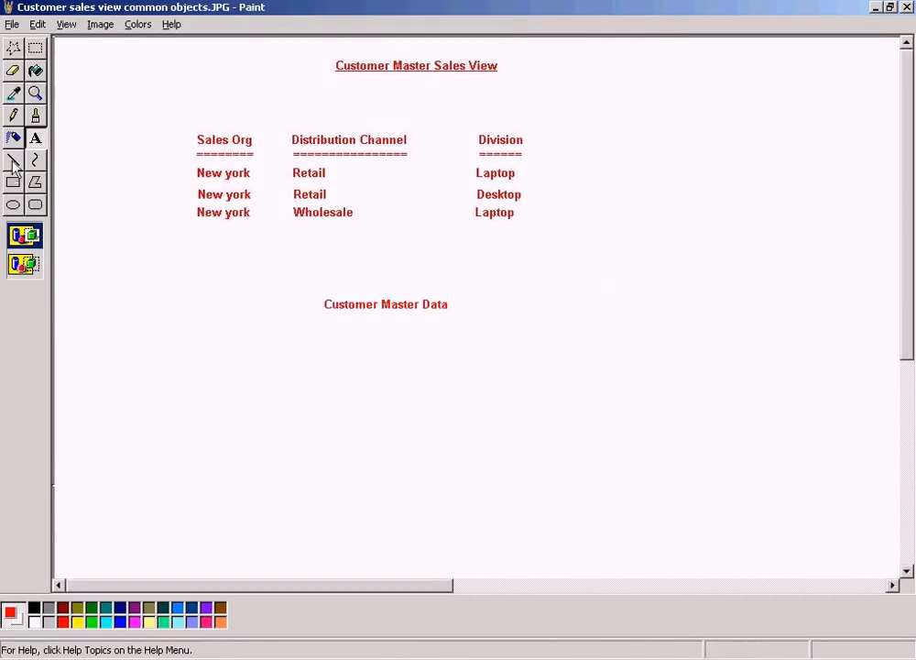
Draw three medium-thick red lines fanning downward from beneath the Customer Master Data text.
left_click(13, 160)
left_click(27, 251)
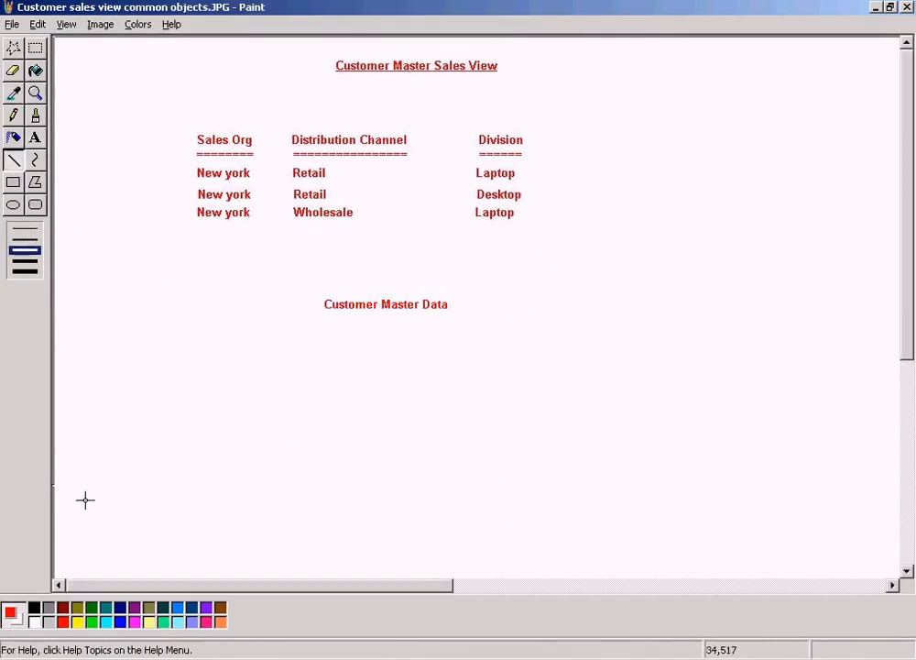
left_click_drag(380, 320, 242, 393)
mouse_move(381, 319)
left_mouse_down()
mouse_move(381, 400)
mouse_move(383, 320)
mouse_move(523, 391)
left_mouse_up()
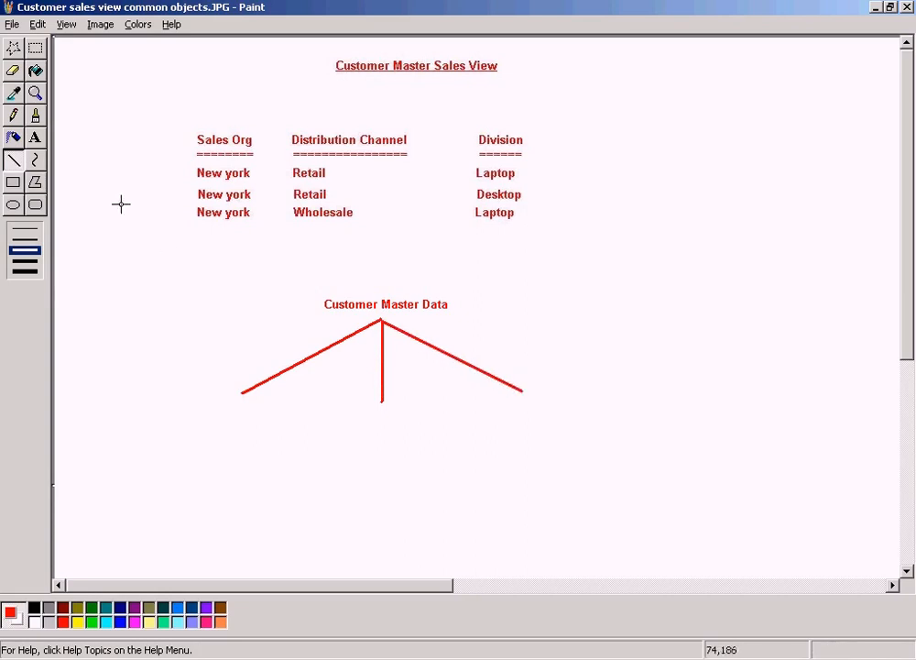
Add the label "General Data" at the lower end of the left branch line.
left_click(35, 137)
left_click_drag(175, 397, 287, 424)
type("General Data")
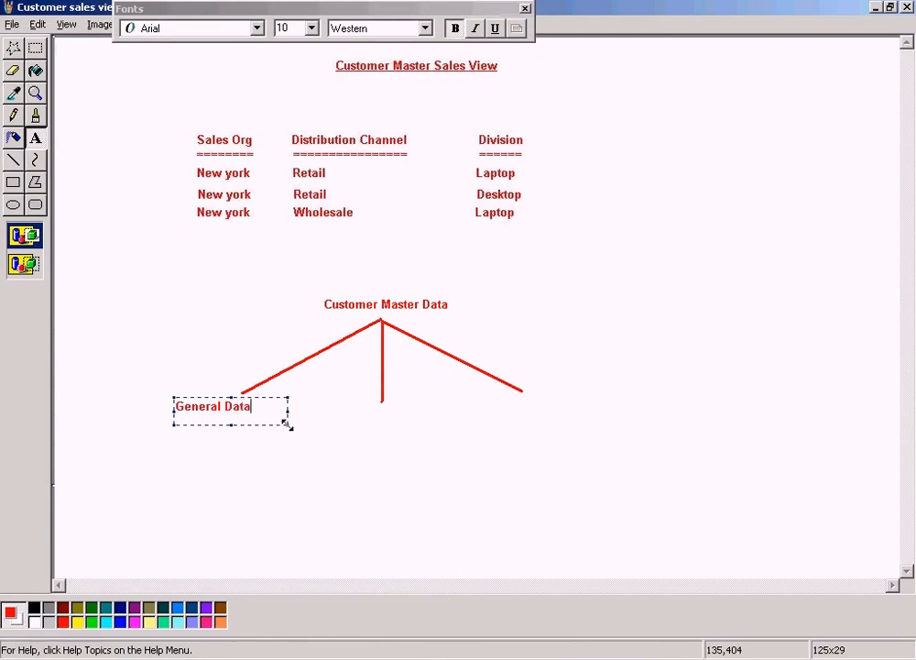
Add the label "Company Code Specific Data" below the middle branch line.
left_click(35, 143)
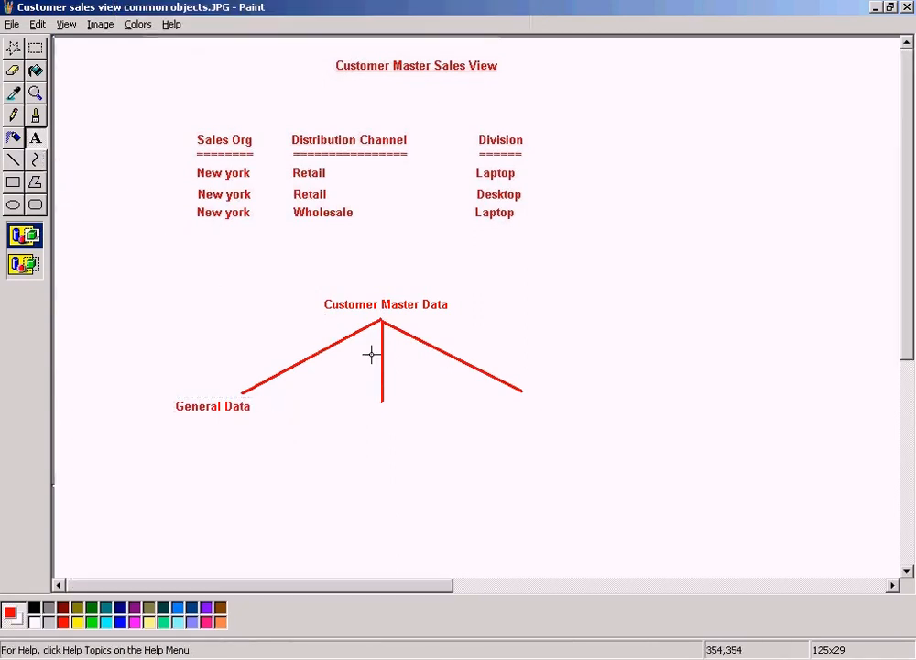
left_click_drag(331, 403, 446, 424)
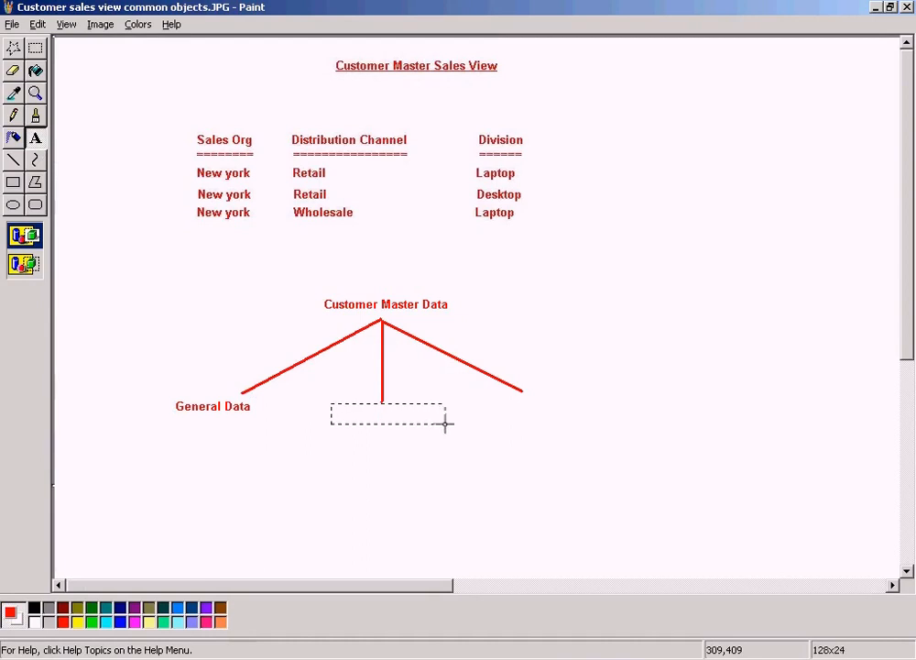
type("Compa")
type("ny Co")
type("de Specif")
type("ic Data")
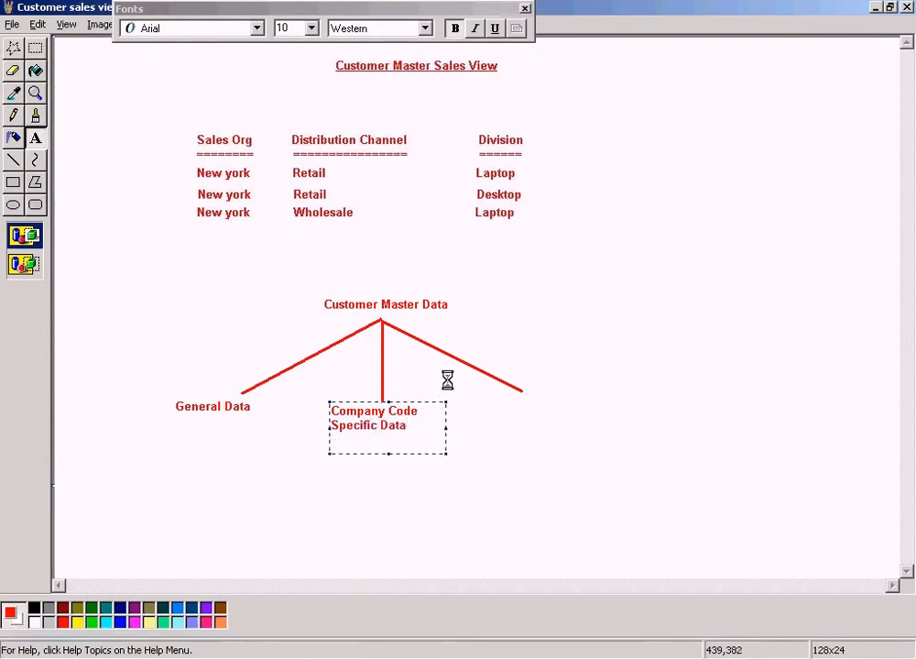
Add the label "Sales Area Data" below the right branch line.
left_click(35, 142)
left_click_drag(496, 394, 670, 434)
type("S")
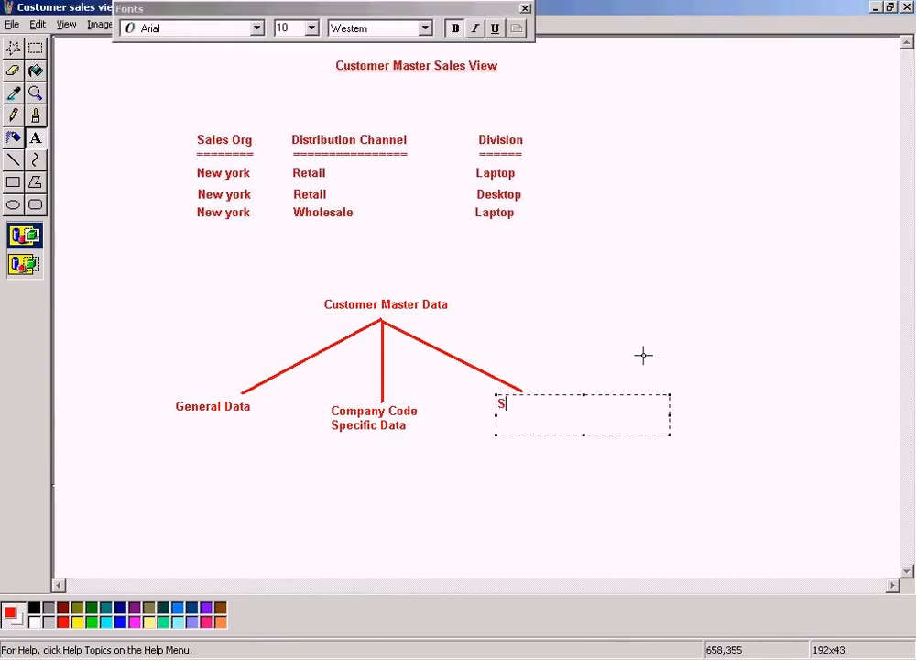
type("ales Area Data")
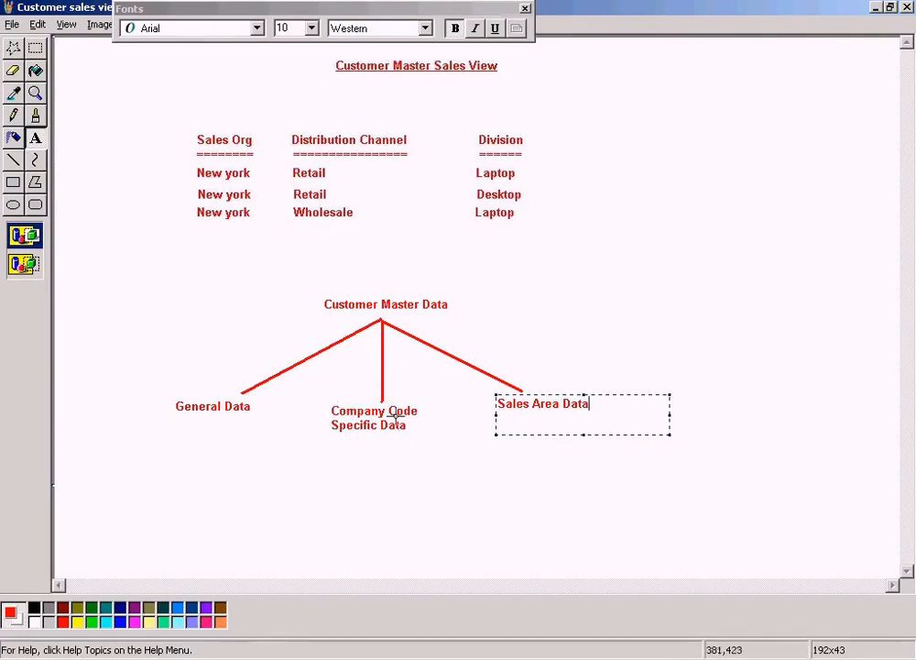
Switch to SAP and start the customer display transaction XD03.
left_click(376, 656)
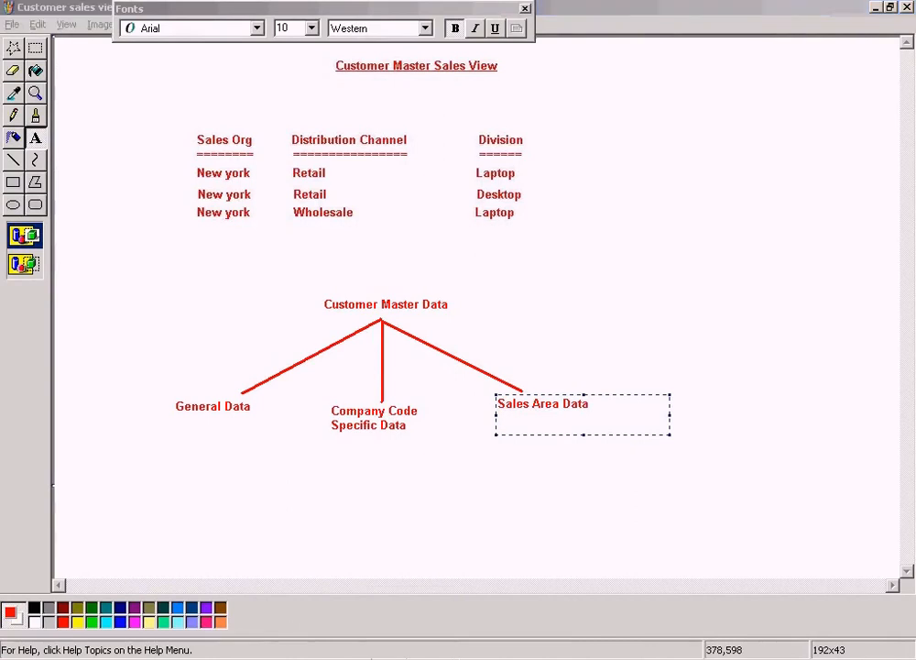
left_click(376, 632)
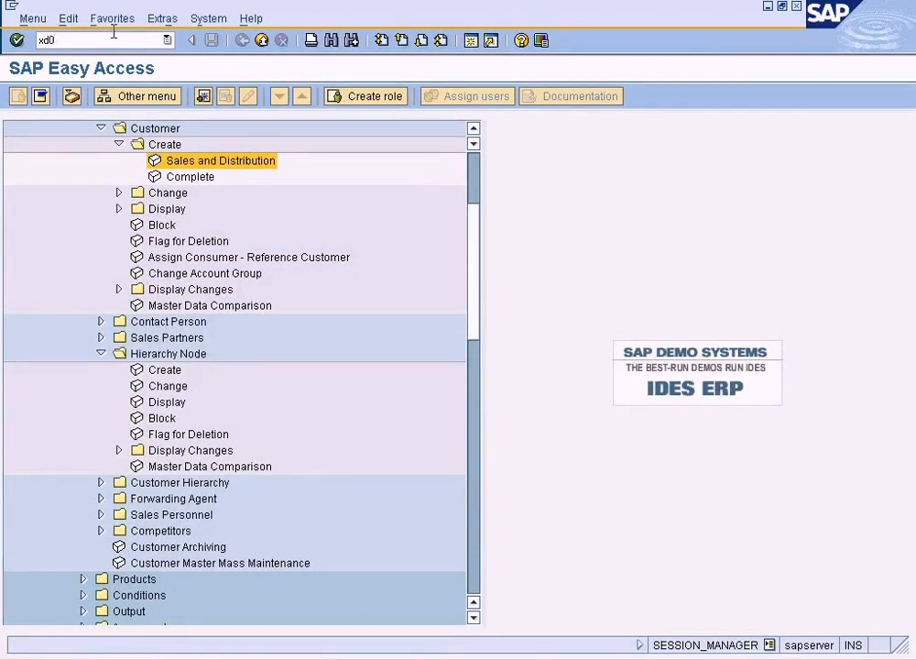
key("Return")
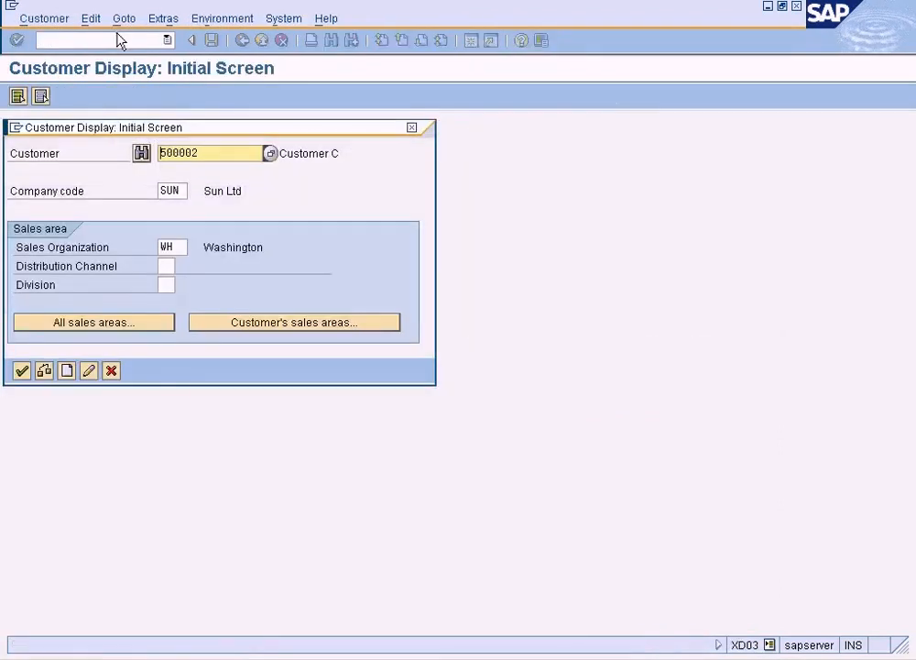
Search for customer account numbers by company code 1000.
left_click(269, 154)
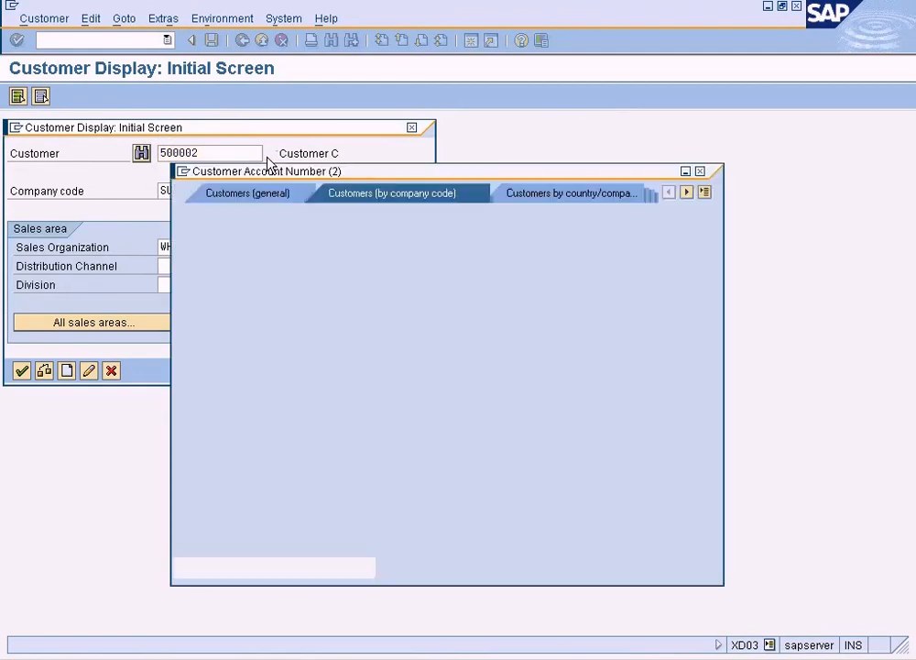
key("BackSpace")
key("BackSpace")
key("BackSpace")
type("1000")
key("Return")
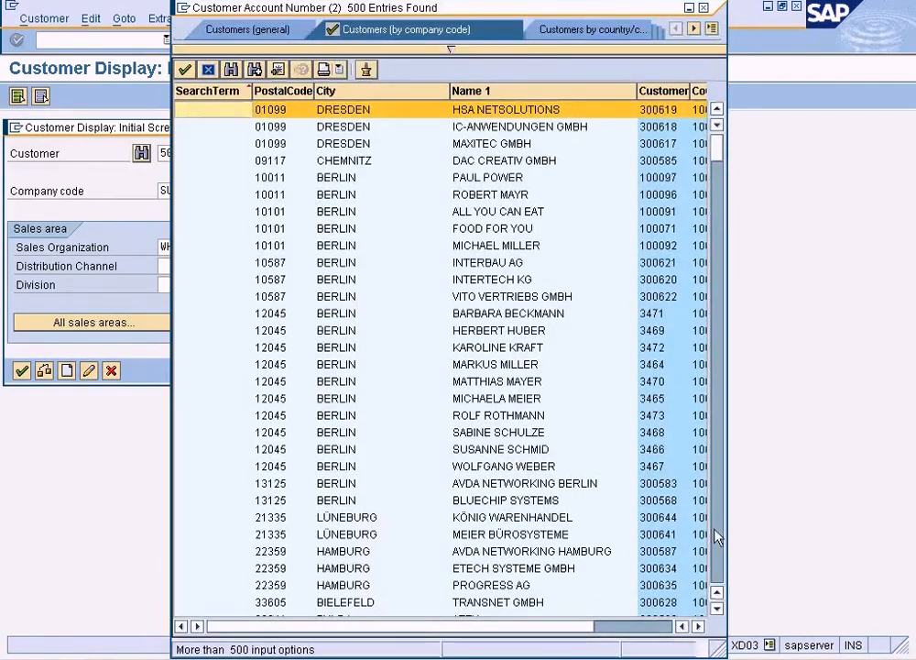
Browse the customer search results and select a customer of company code 1000 for display.
left_click(719, 538)
left_click(720, 539)
left_click(720, 541)
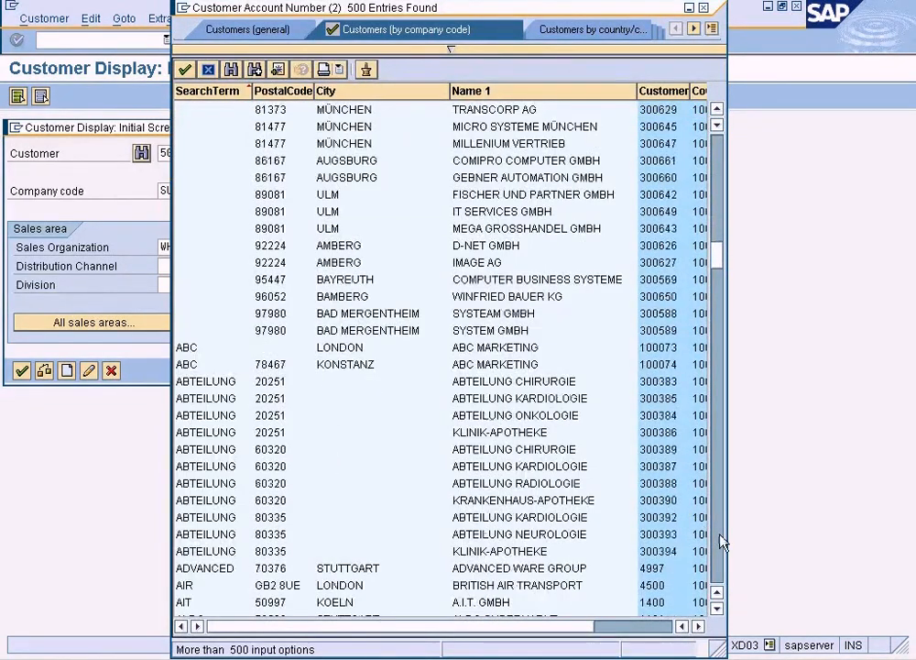
left_click(721, 540)
double_click(673, 568)
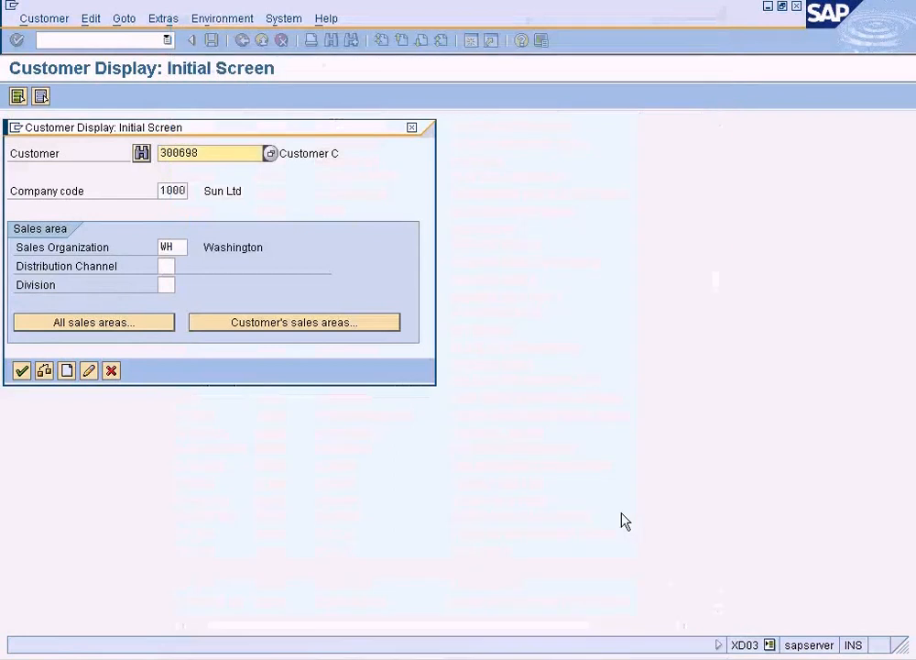
Clear the sales organization and display the customer in its sales area 1020, distribution channel 20, division 00.
left_click(175, 246)
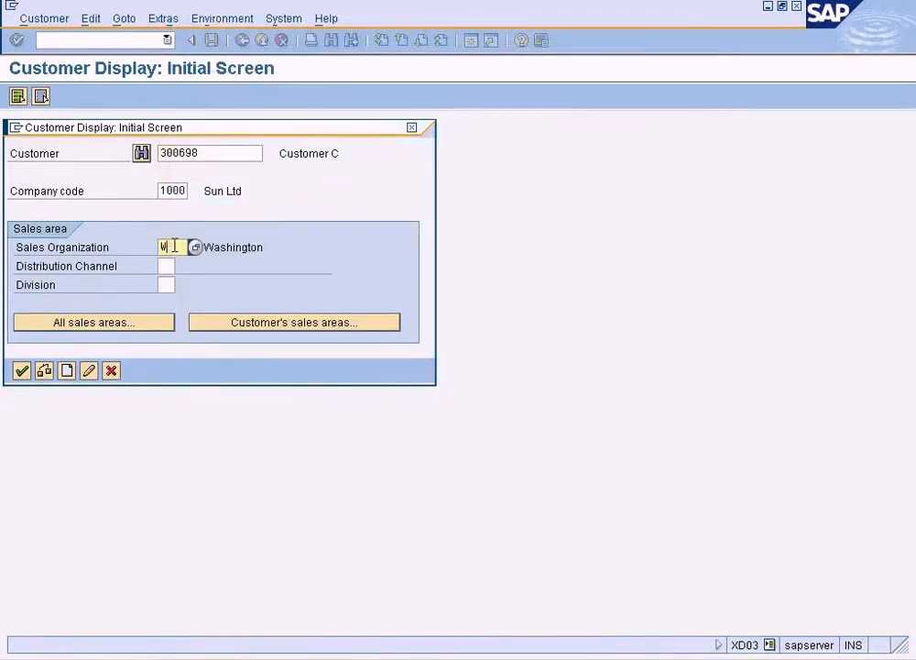
left_click(174, 190)
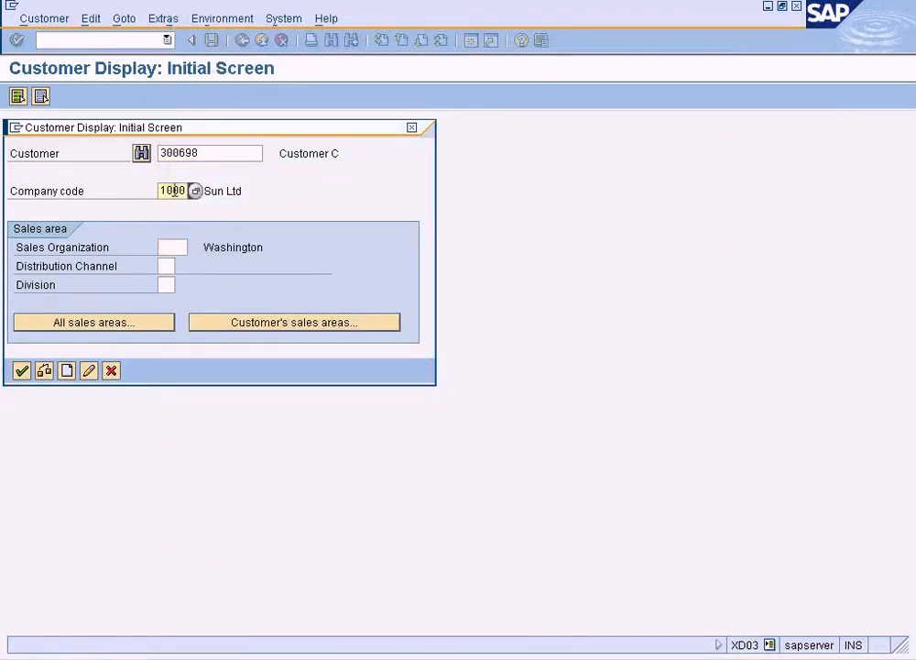
left_click(278, 328)
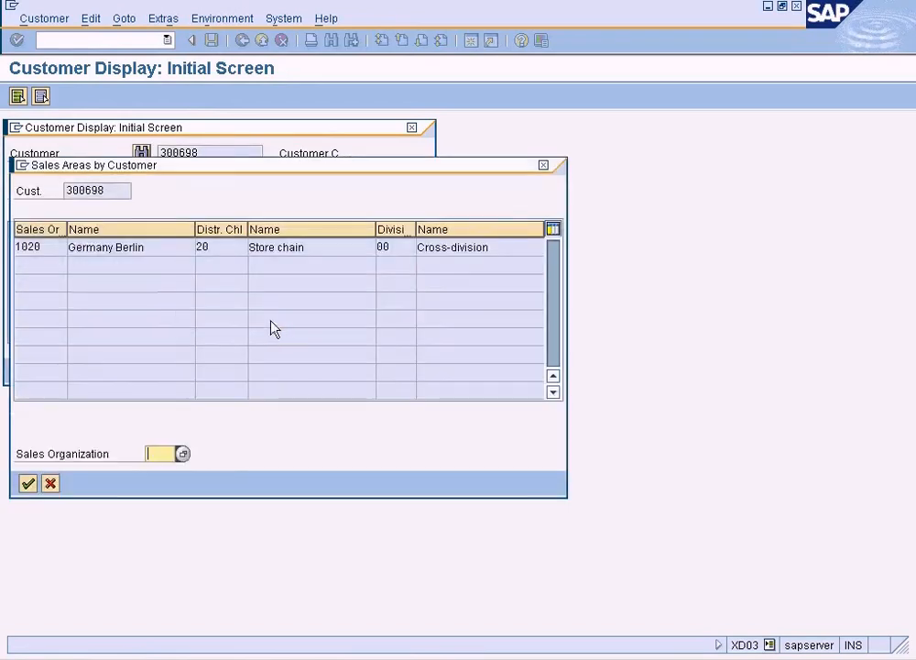
double_click(153, 255)
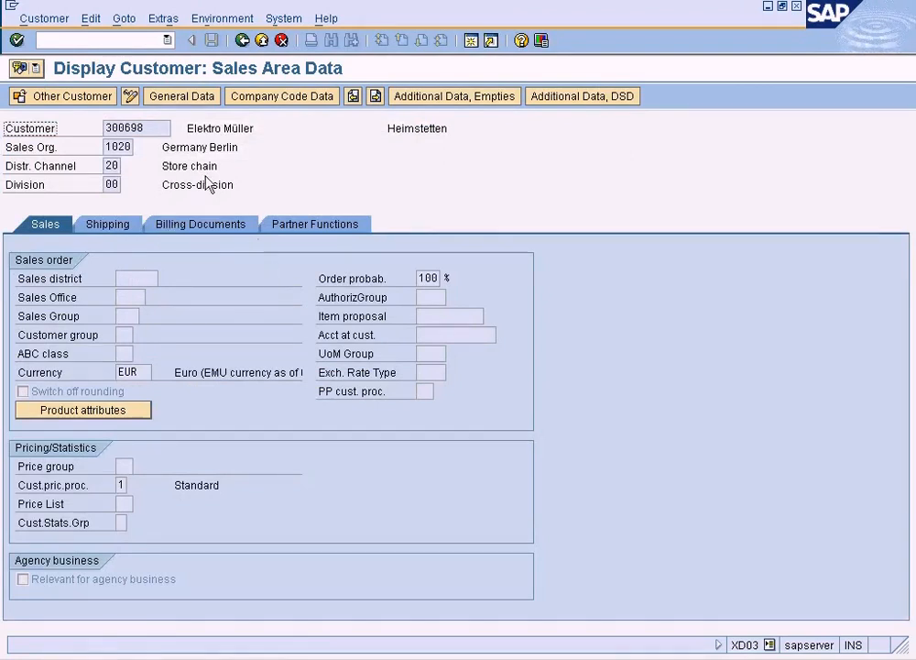
Examine the customer's general data, covering control data, payment transactions and address.
left_click(180, 97)
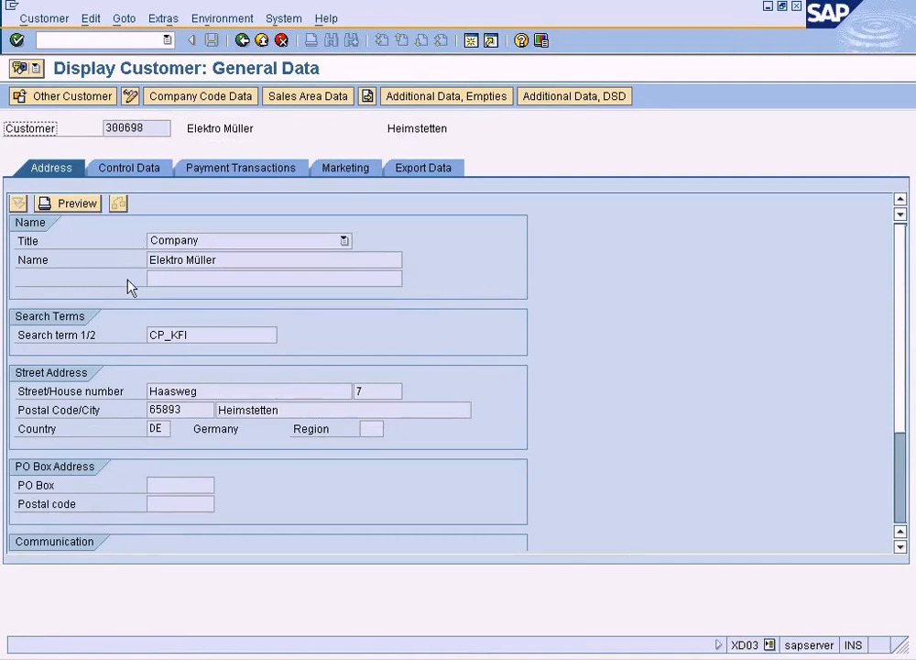
left_click(163, 169)
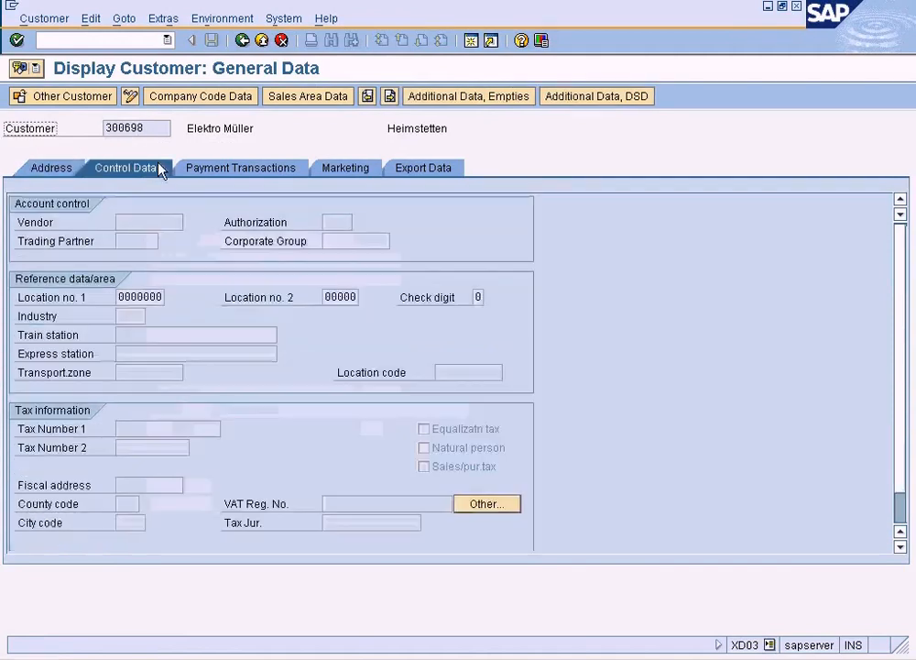
left_click(229, 170)
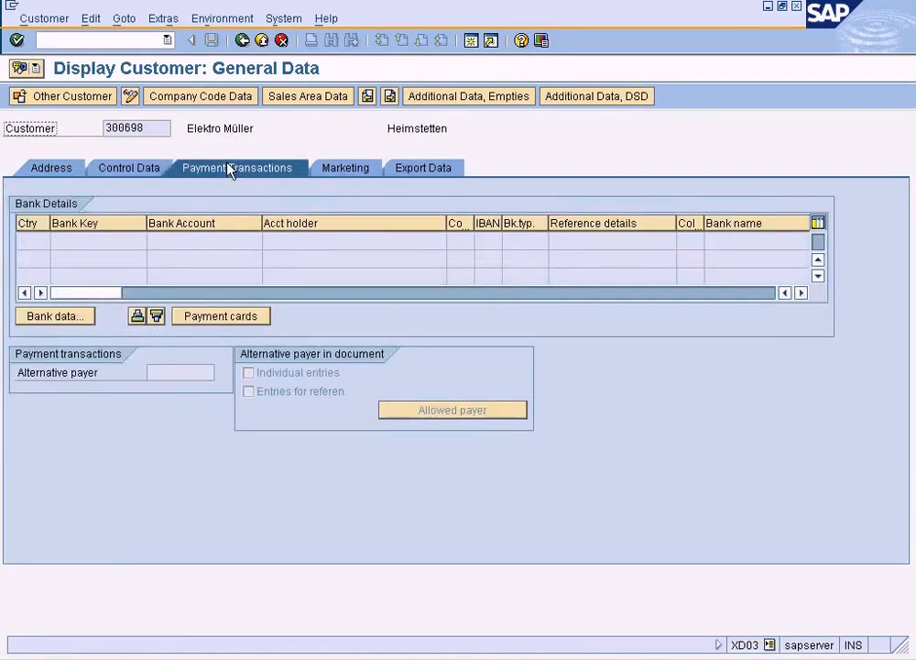
left_click(53, 172)
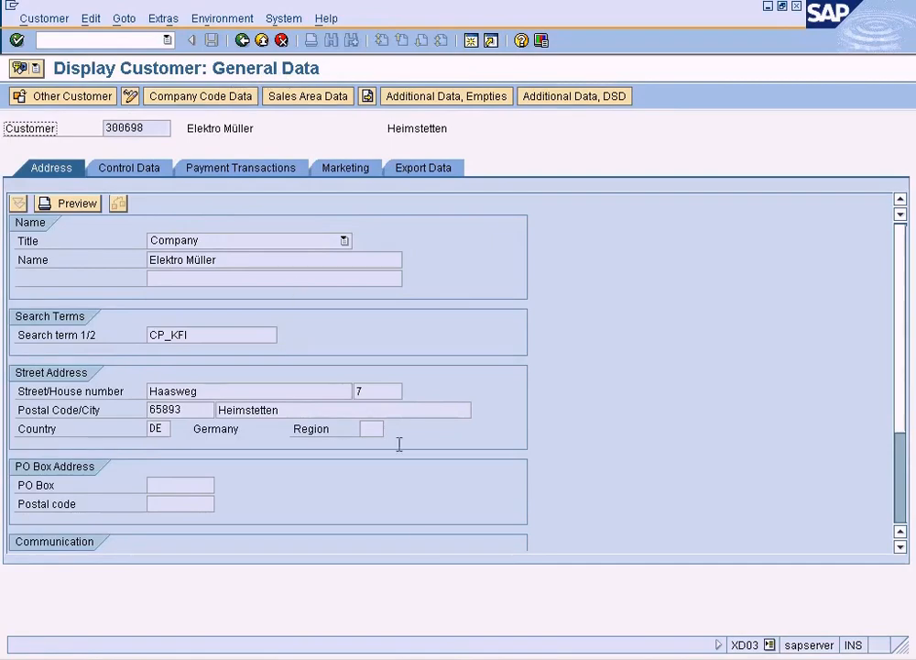
Switch back to the Paint drawing and finalize the Sales Area Data label.
left_click(460, 658)
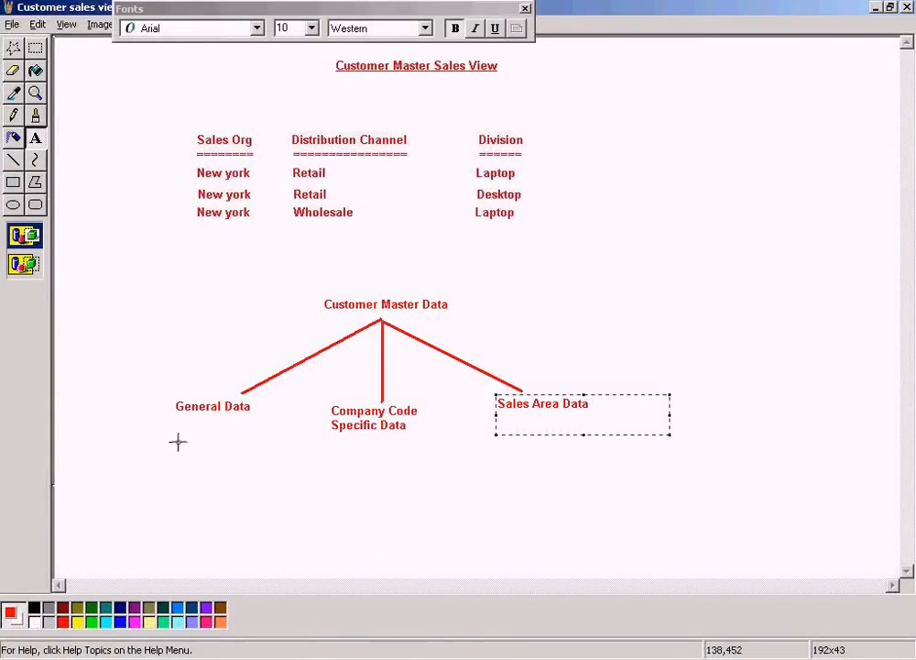
left_click(196, 433)
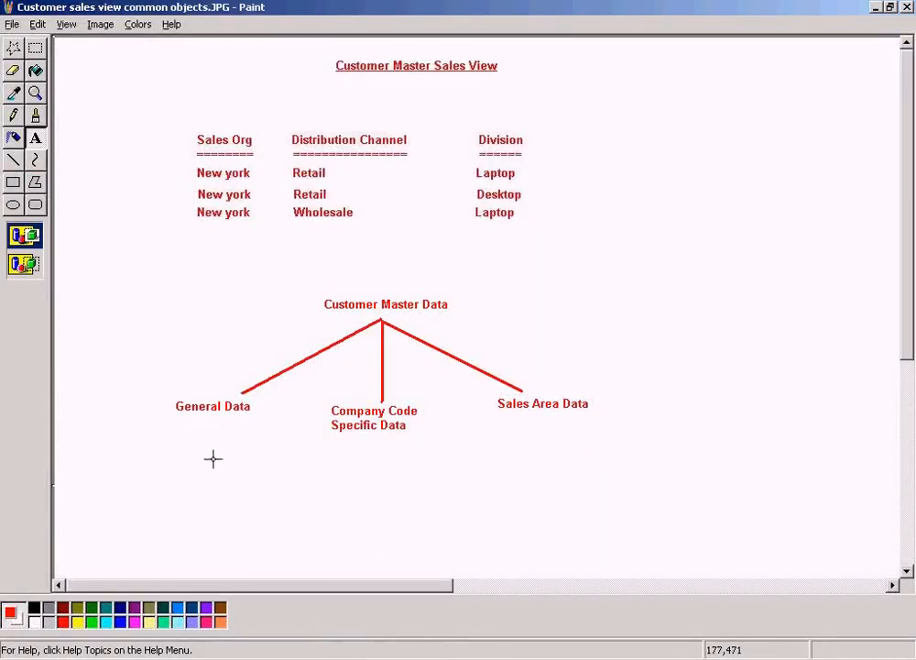
Return to SAP and display the customer's company code data.
key("alt+Tab")
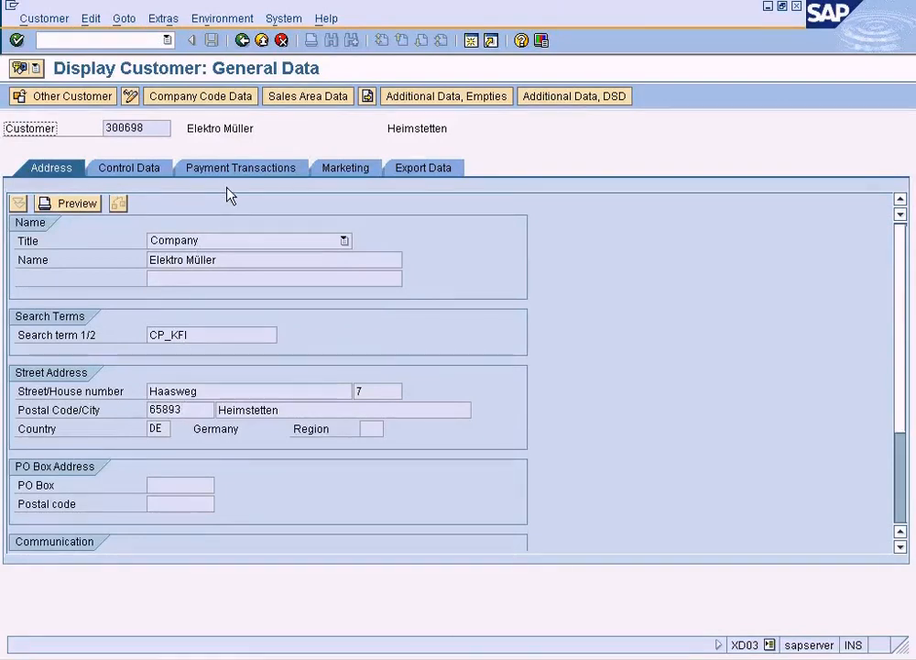
key("alt+Tab")
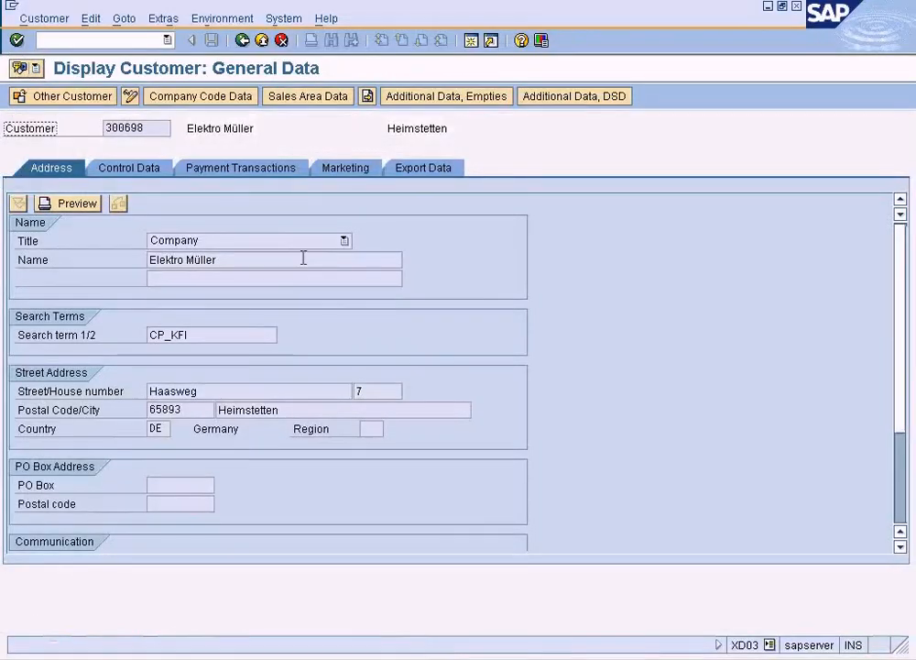
left_click(219, 98)
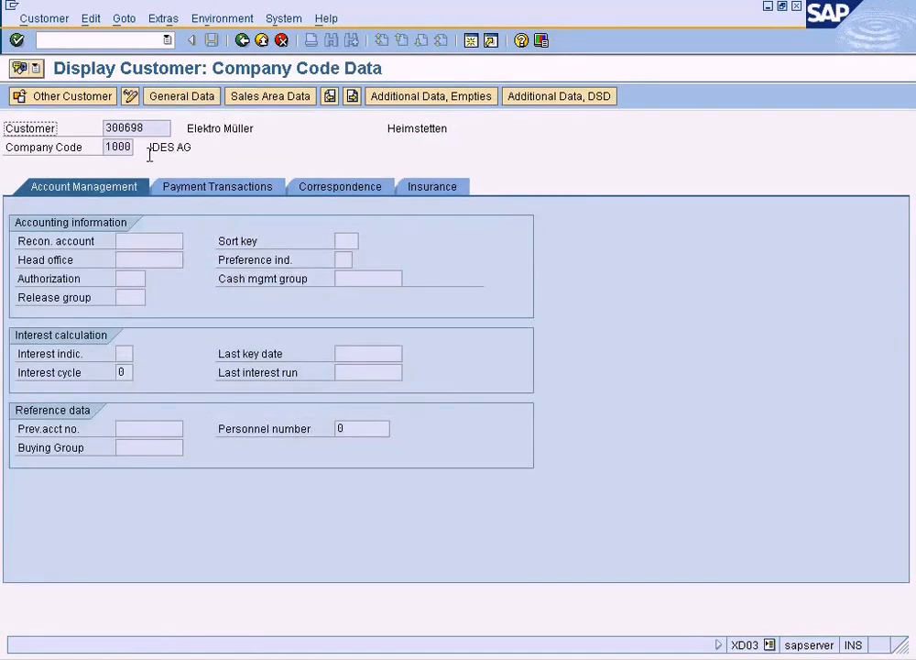
Examine the customer and company code header fields and the reconciliation account field in the company code data.
left_click(113, 147)
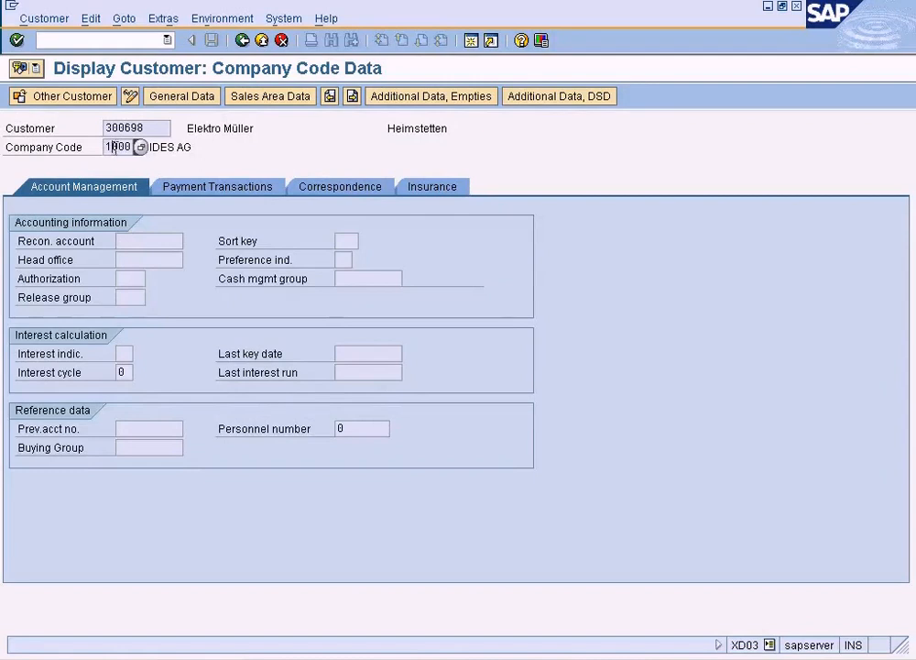
left_click_drag(151, 127, 78, 124)
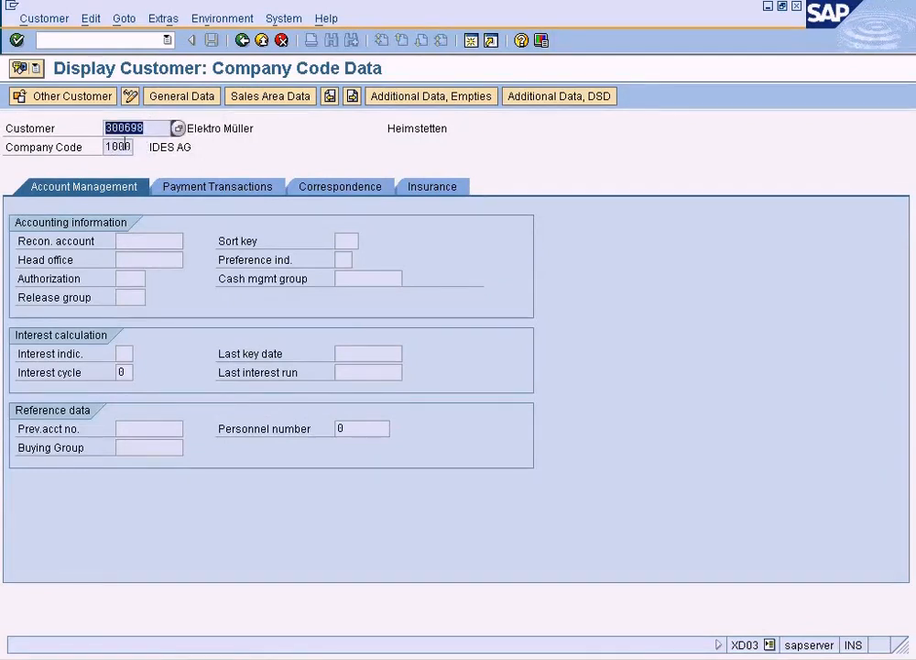
left_click(124, 144)
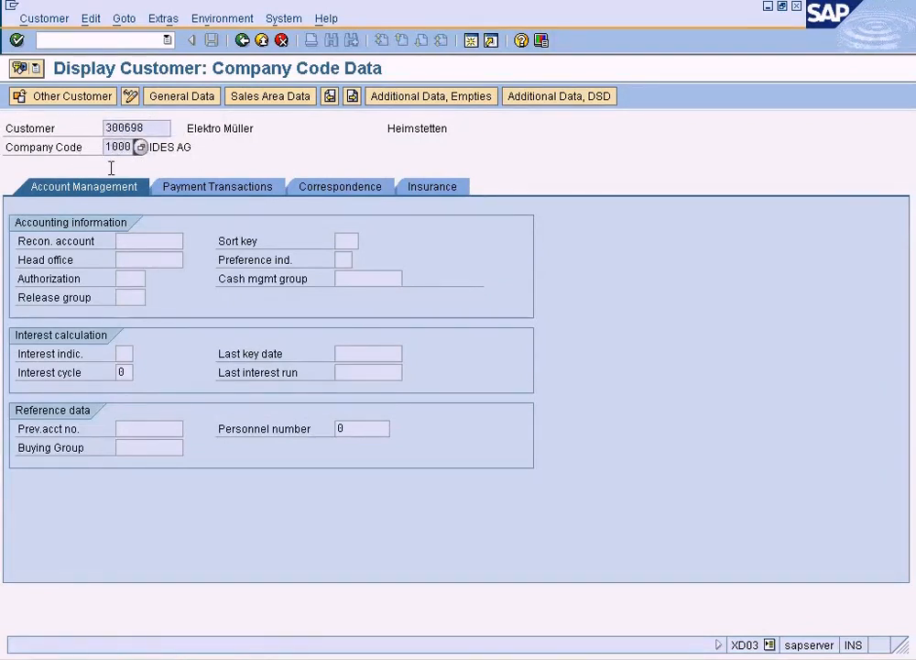
left_click(152, 240)
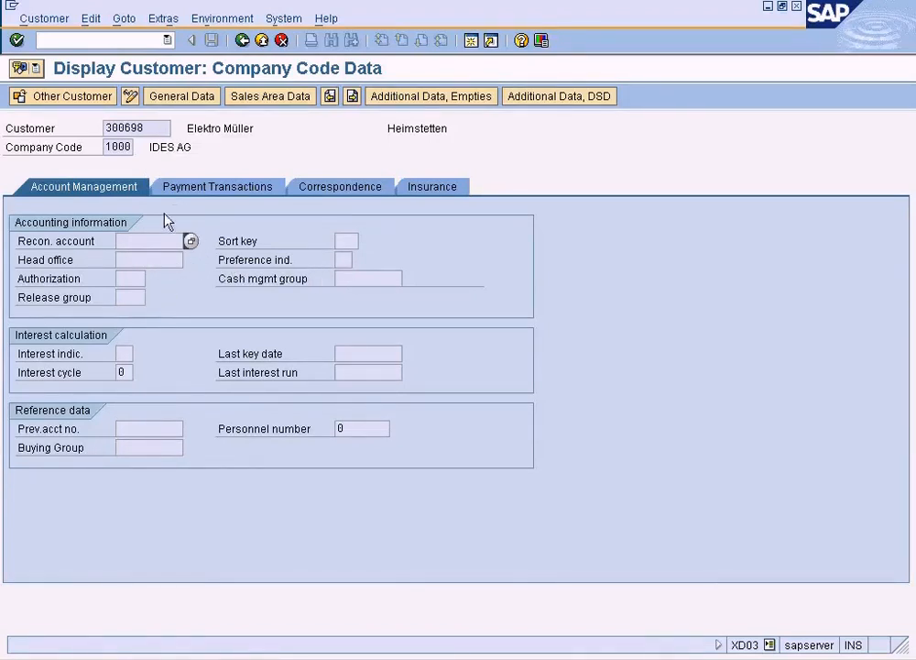
left_click(113, 148)
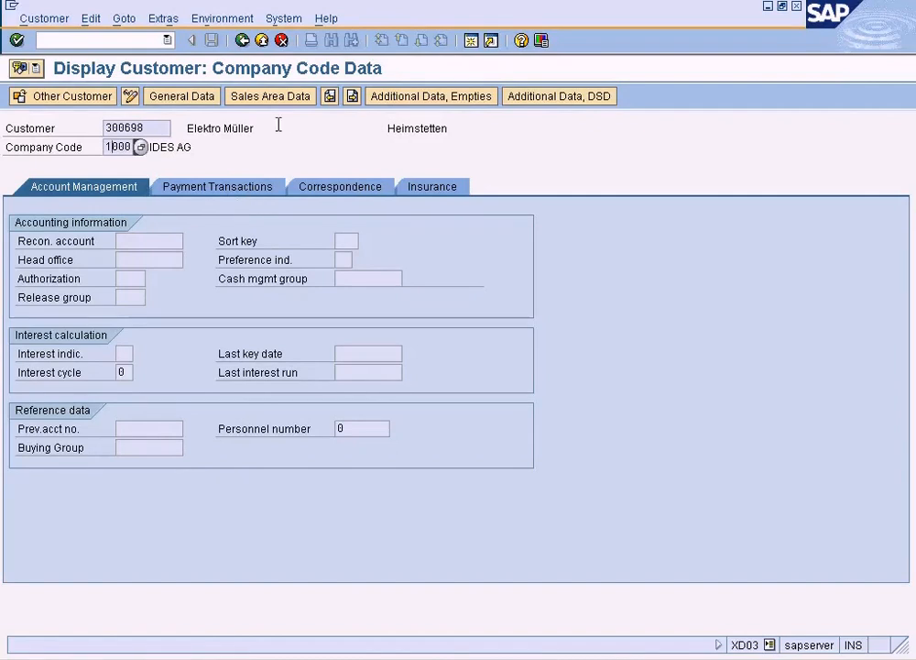
Display the customer's sales area data and examine its sales organization, distribution channel and division.
left_click(275, 97)
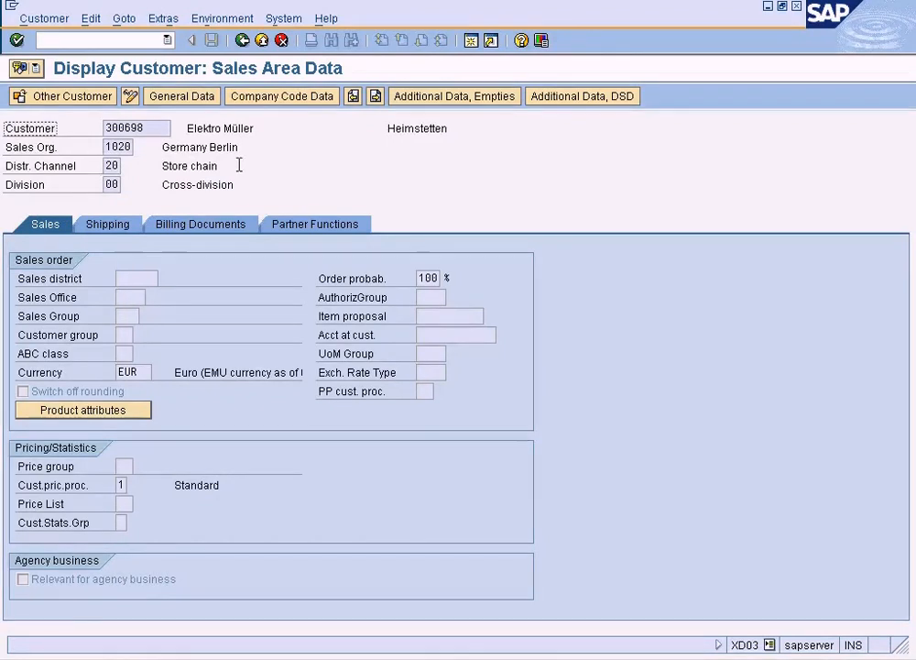
left_click(120, 144)
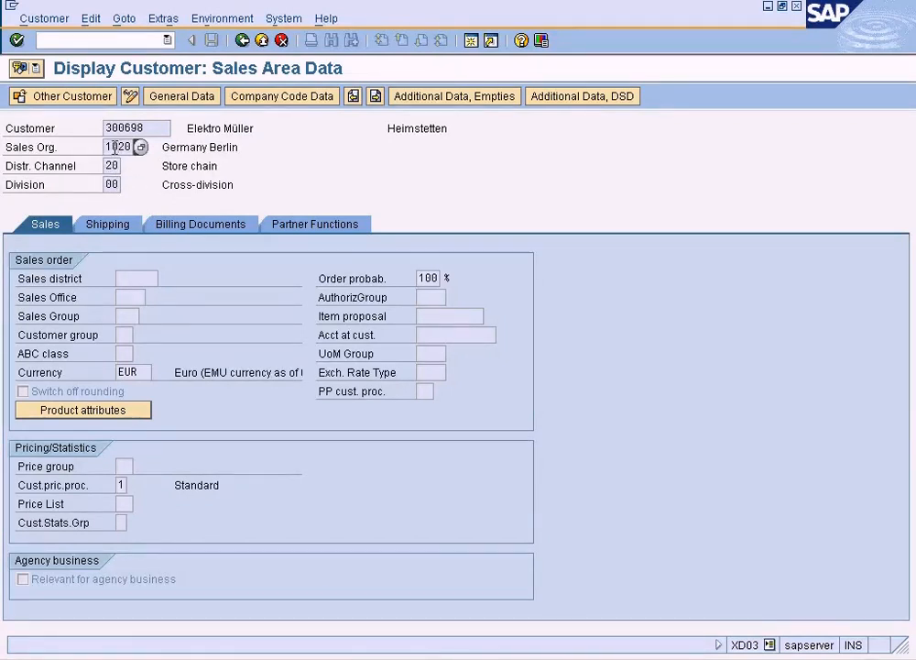
left_click(110, 165)
left_click(112, 185)
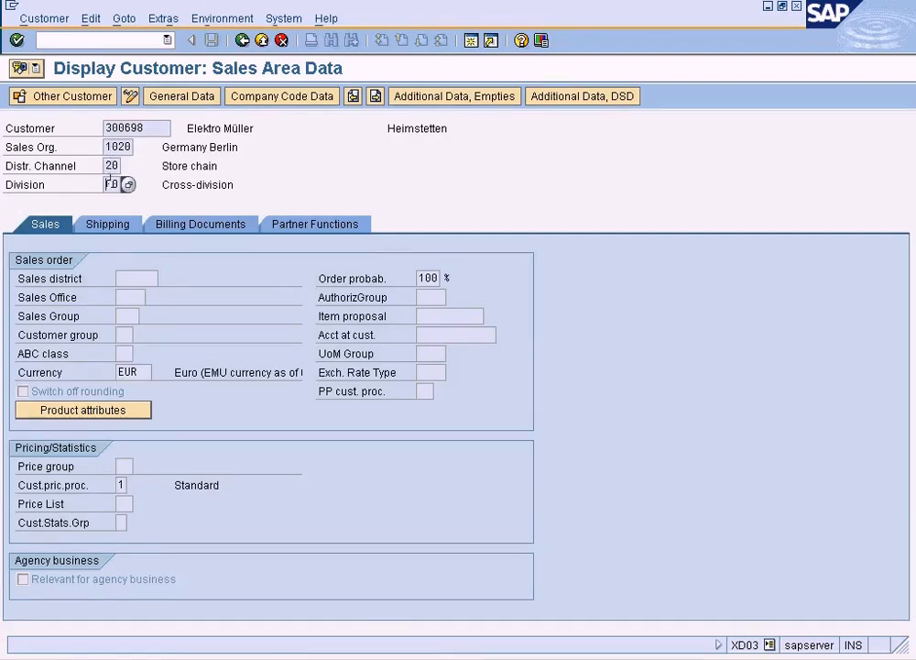
Switch to the Paint diagram and outline the Sales Area Data label with a rectangular selection.
left_click(549, 657)
left_click_drag(481, 389, 609, 415)
left_click(653, 341)
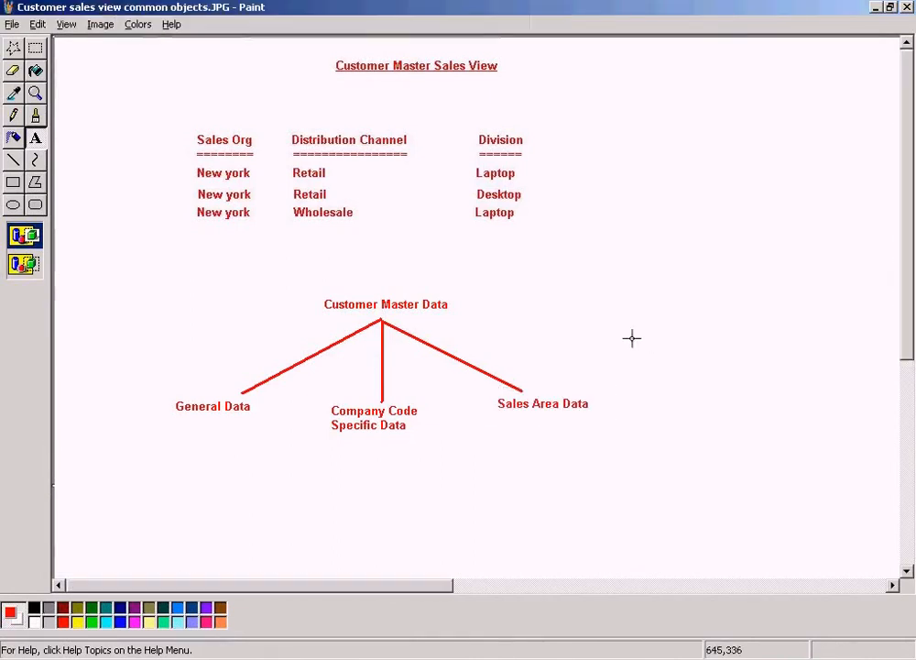
left_click(35, 46)
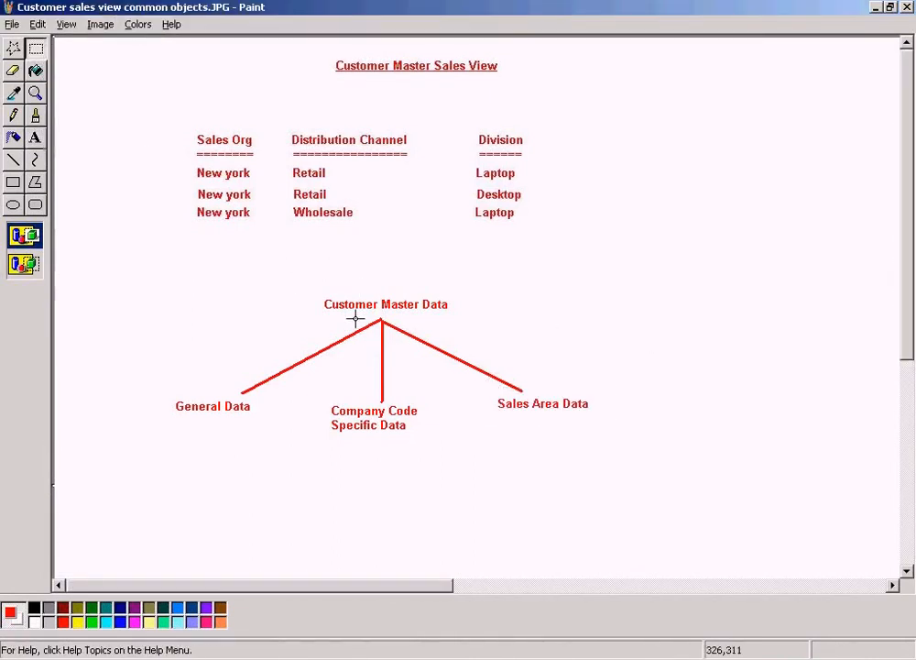
left_click_drag(468, 388, 624, 423)
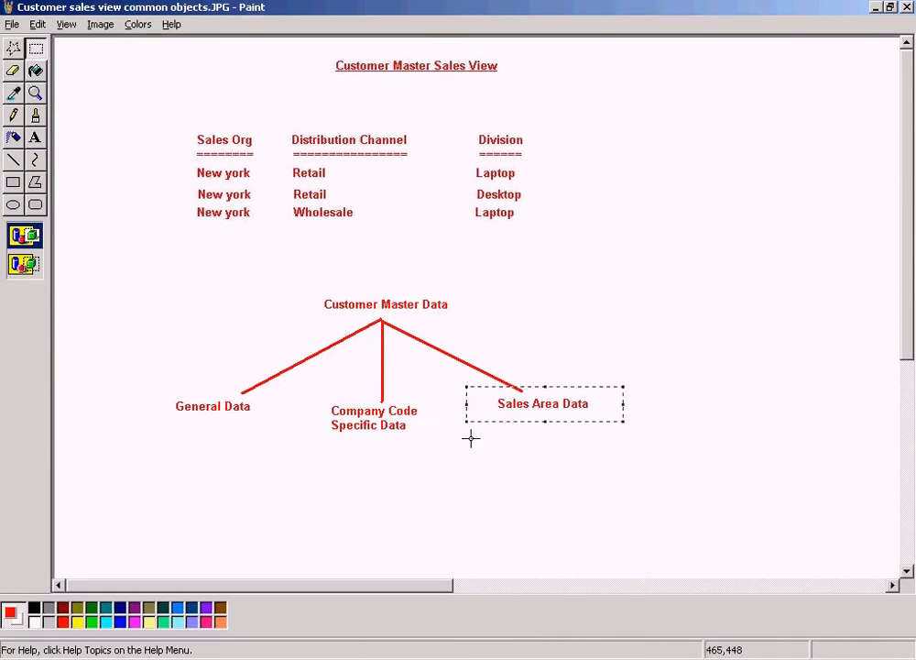
Outline the General Data and Company Code Specific Data labels and the Sales Area Data label alternately with rectangular selections.
left_click_drag(153, 395, 254, 427)
left_click_drag(311, 395, 431, 440)
left_click(518, 445)
left_click_drag(485, 388, 626, 432)
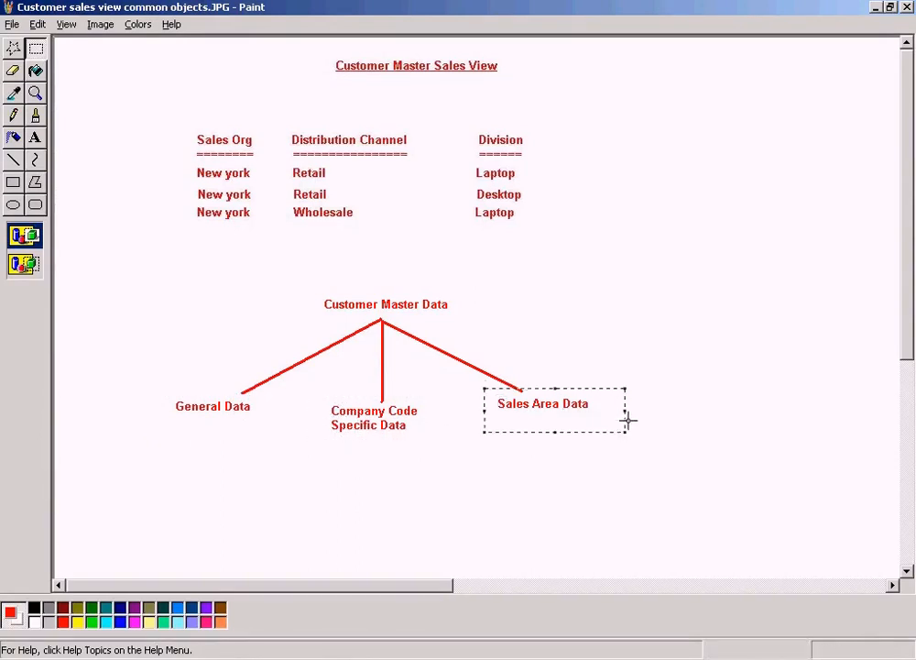
left_click(621, 361)
left_click_drag(157, 387, 436, 441)
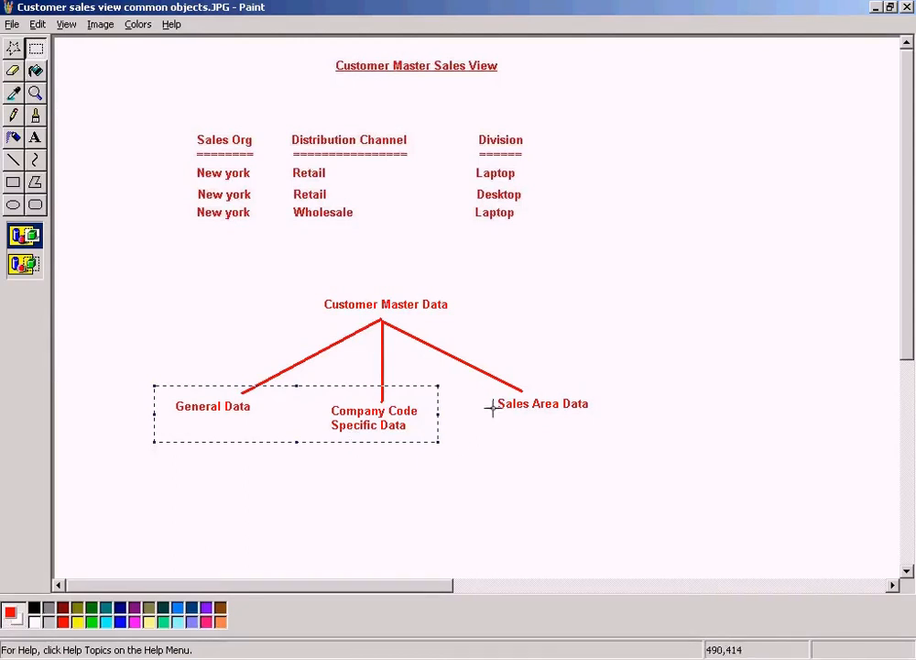
left_click_drag(487, 390, 614, 424)
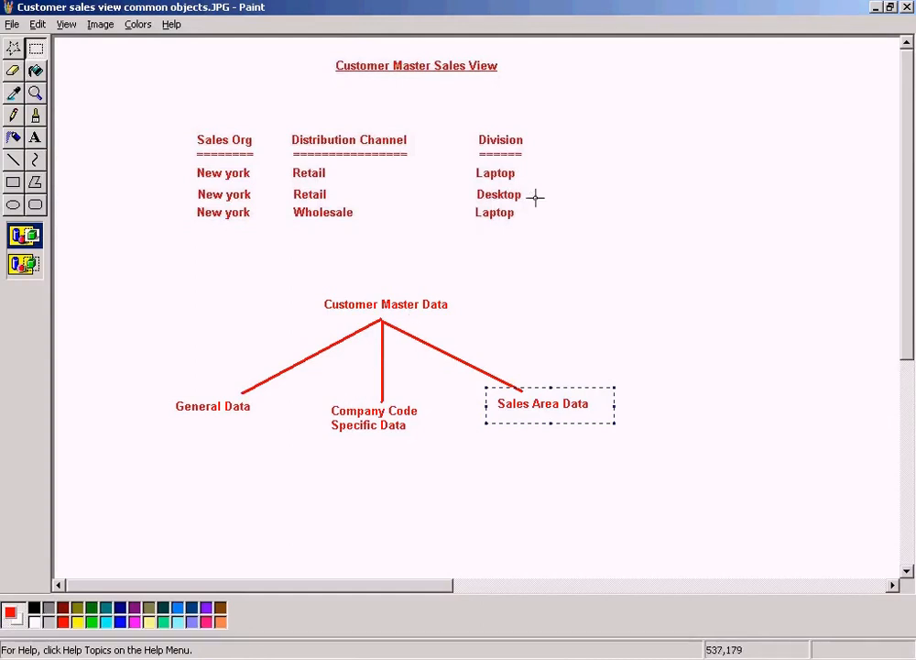
left_click_drag(156, 394, 433, 437)
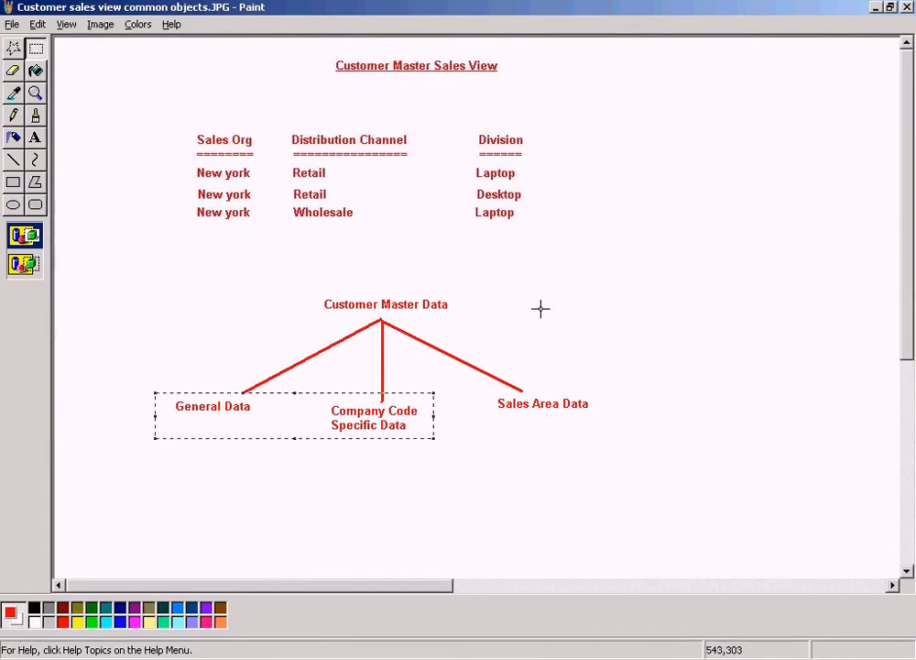
left_click_drag(487, 393, 632, 421)
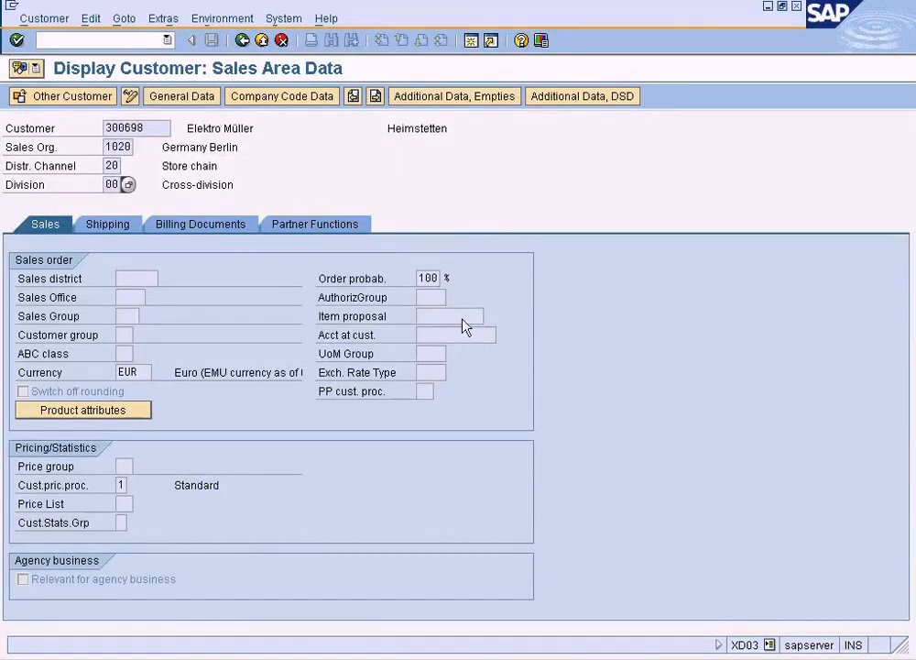
Return to SAP, leave the customer display and start creating a customer for Sales and Distribution under Business Partner master data.
left_click(242, 41)
left_click(111, 370)
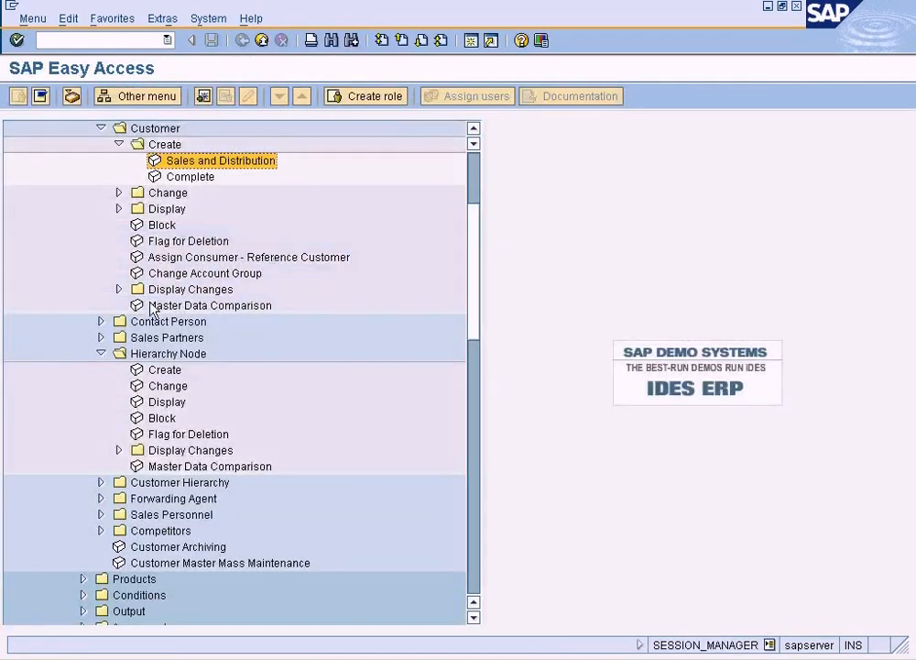
scroll(474, 135, "up", 4)
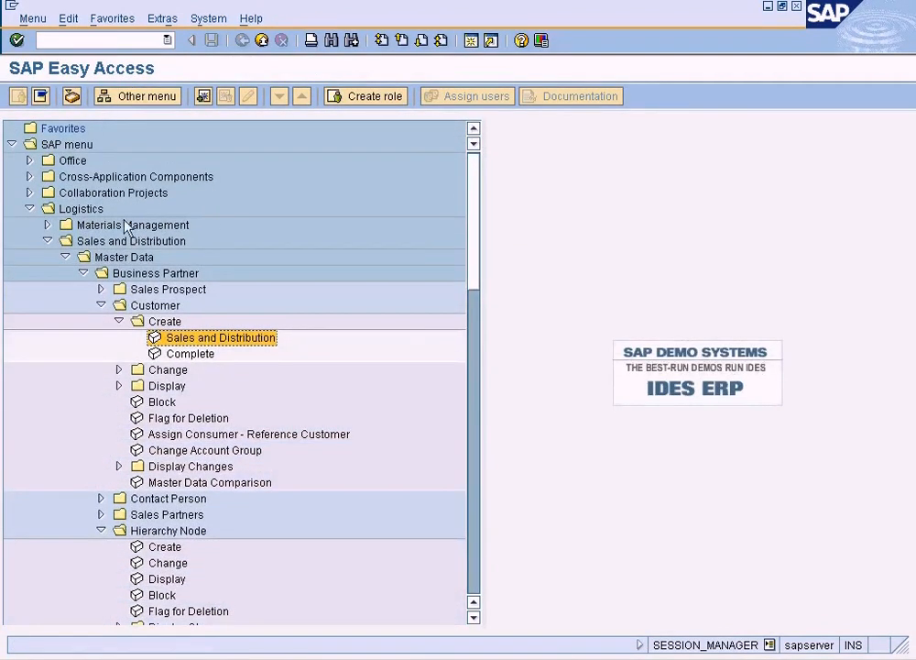
left_click(90, 210)
left_click(108, 241)
left_click(108, 256)
left_click(124, 273)
left_click(143, 308)
left_click(163, 321)
left_click(227, 339)
double_click(251, 339)
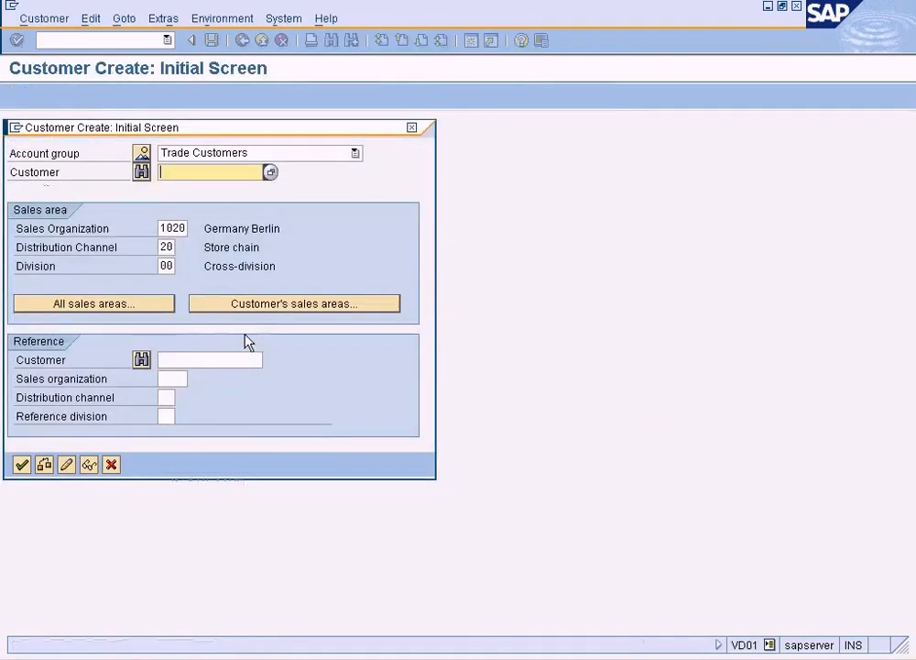
left_click(354, 153)
left_click(353, 153)
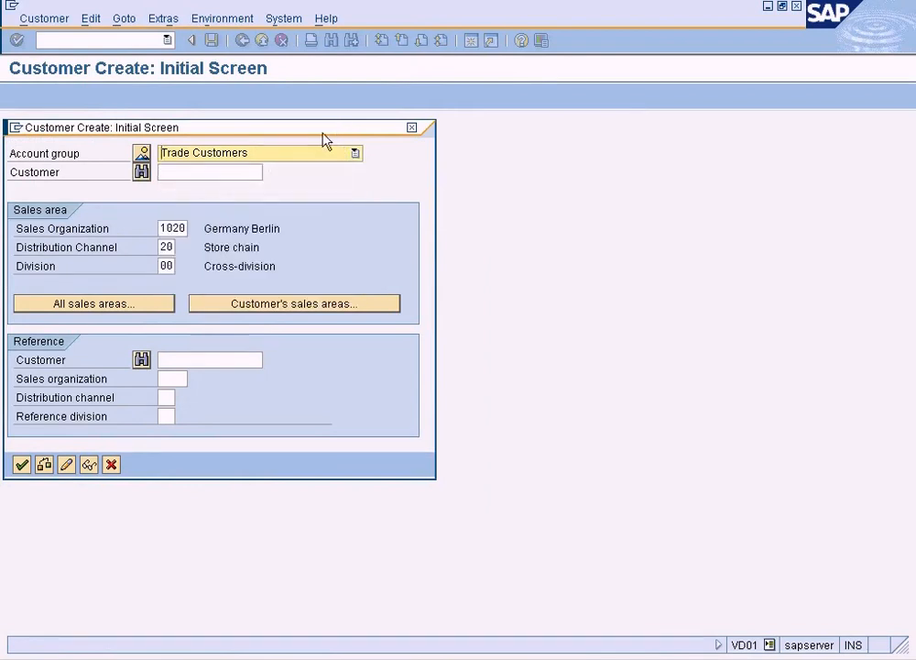
left_click(242, 170)
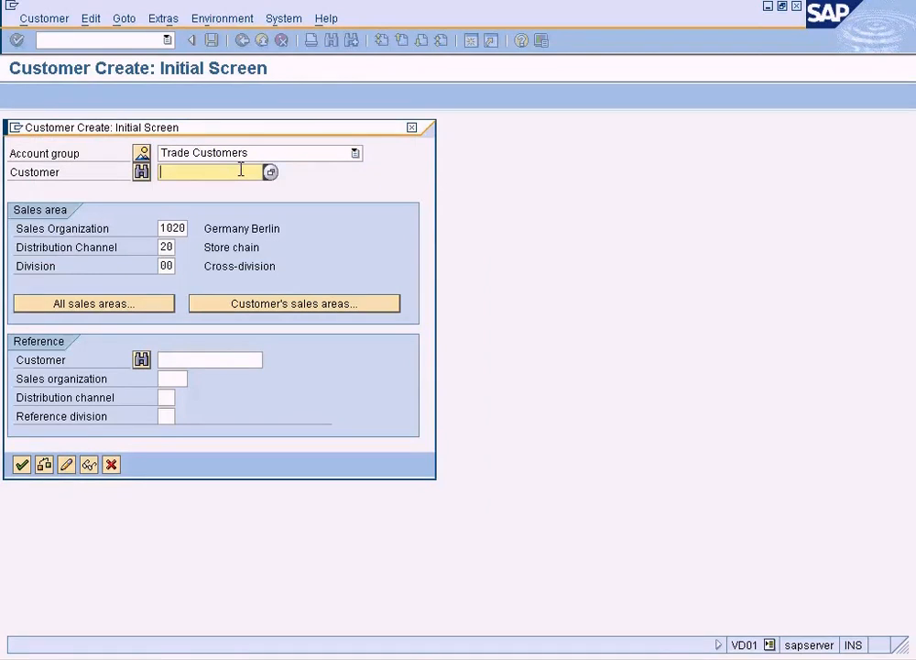
left_click(270, 172)
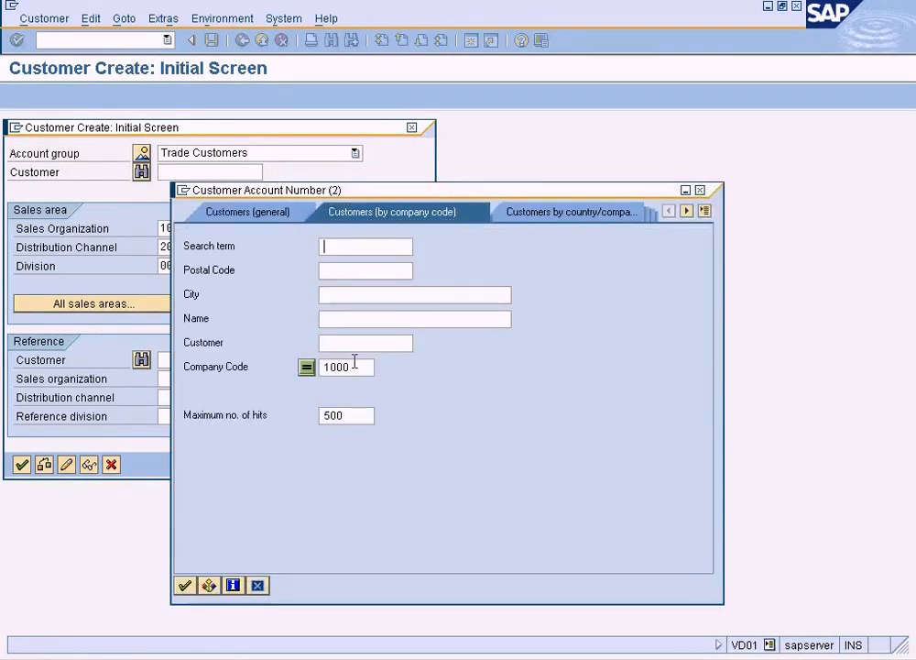
double_click(353, 366)
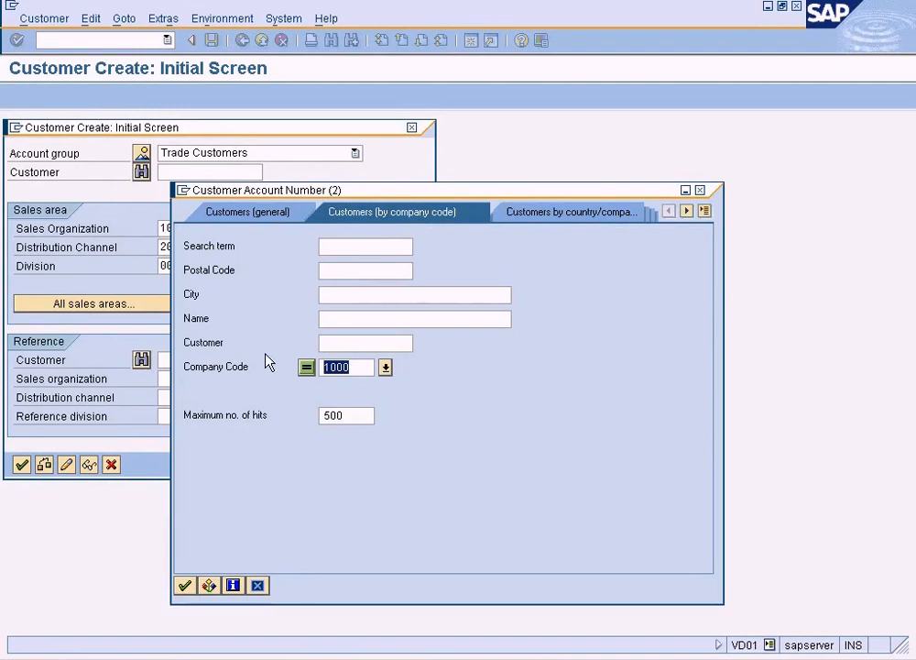
left_click(258, 587)
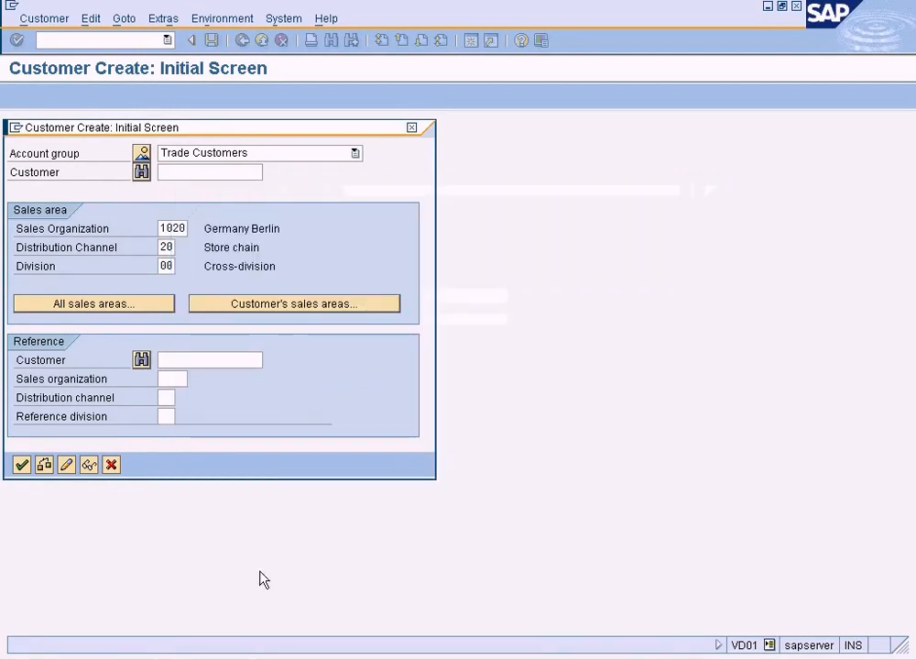
Search for customers by company code SUN and choose CUSTOMER C in London as the customer.
left_click(270, 172)
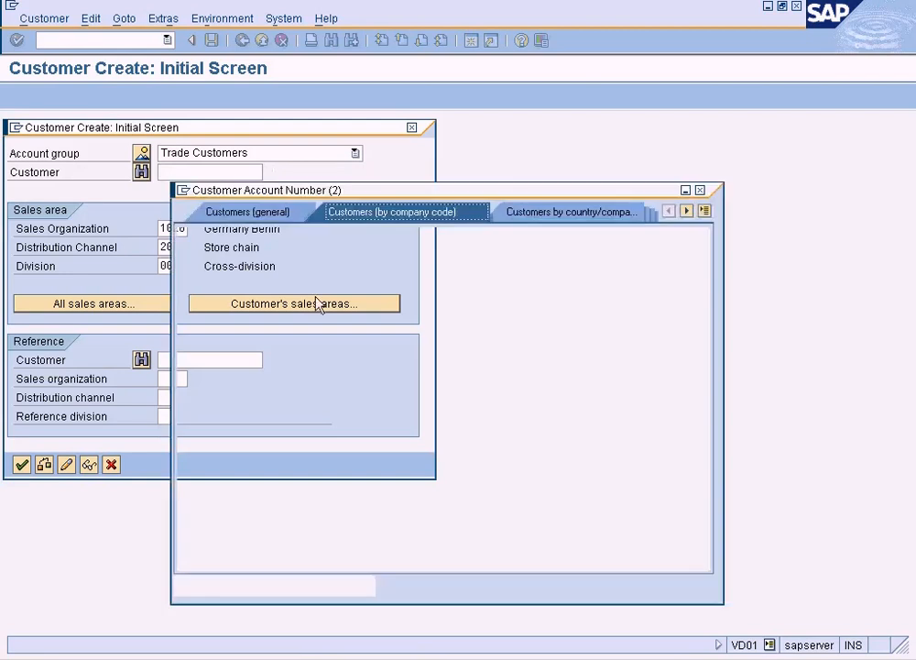
left_click_drag(360, 367, 321, 367)
type("sun")
key("Return")
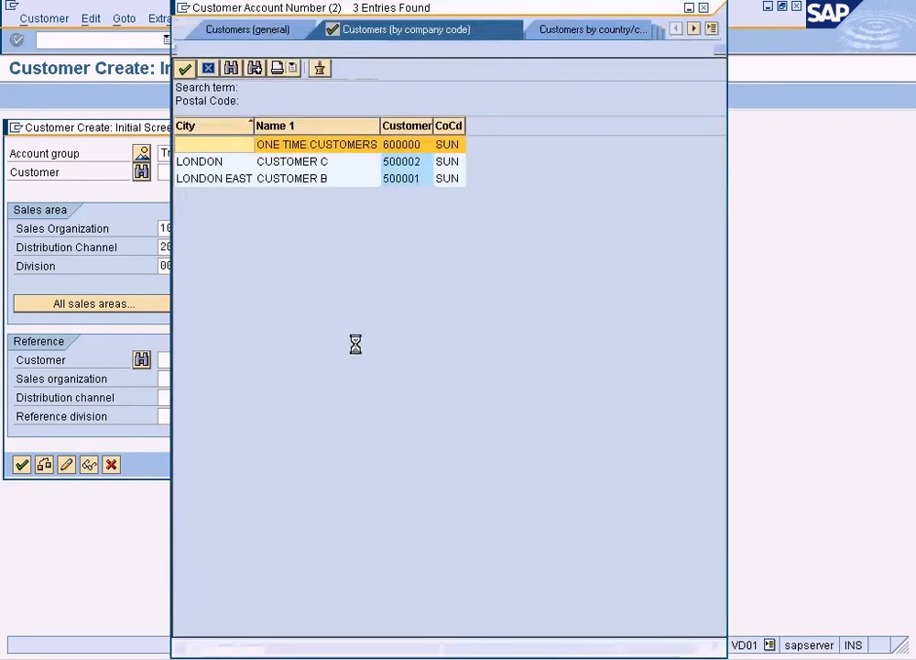
left_click(330, 159)
left_click(330, 180)
left_click(330, 163)
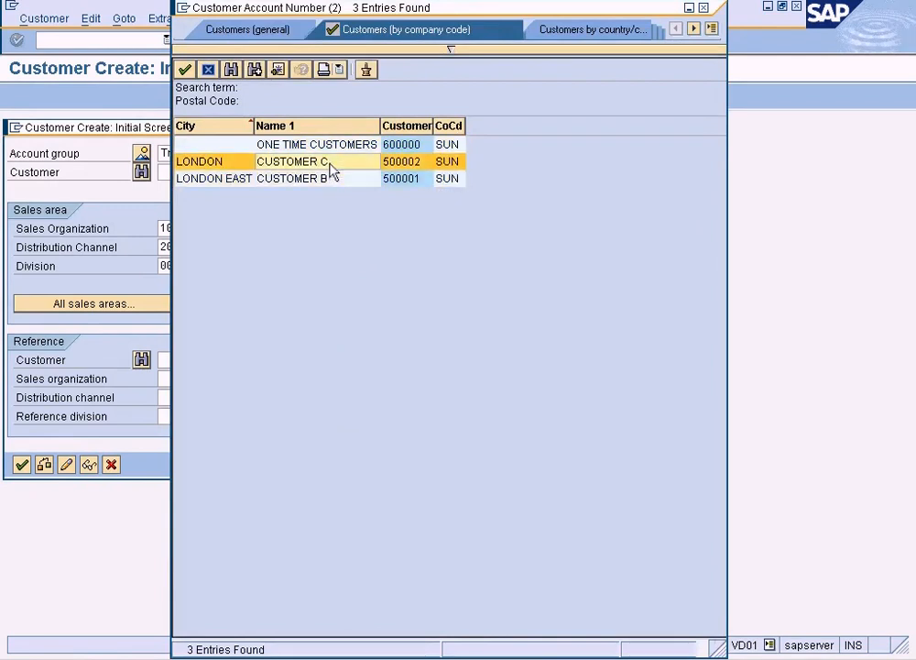
left_click(330, 179)
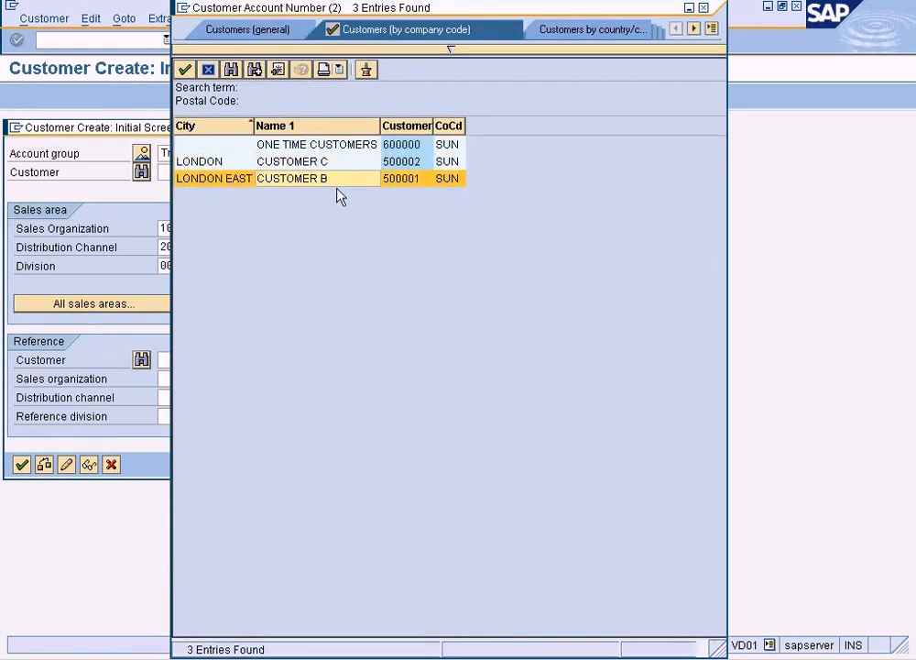
left_click(326, 164)
double_click(326, 163)
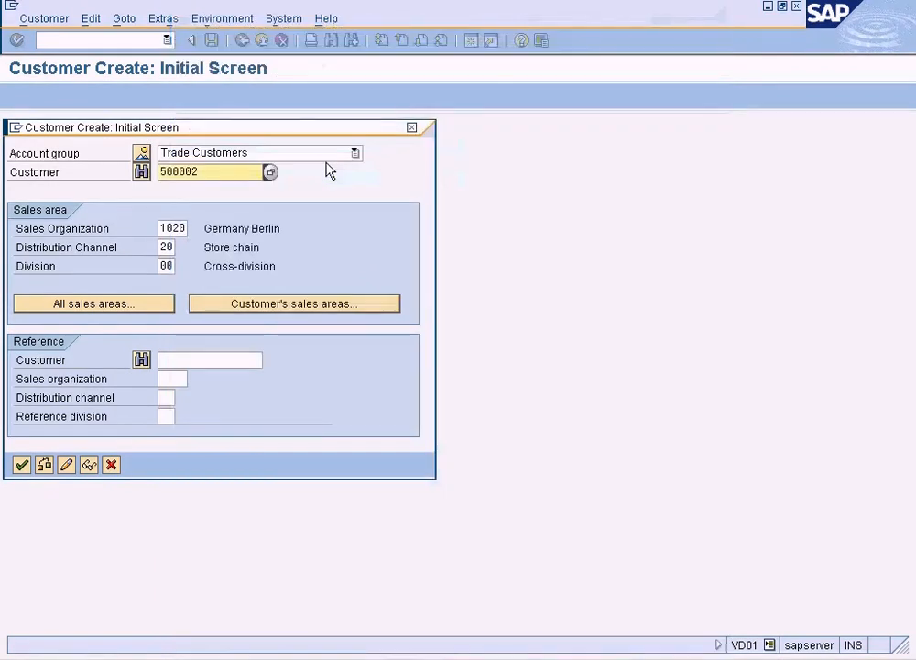
Clear the sales organization, distribution channel and division in the sales area.
left_click_drag(160, 229, 228, 227)
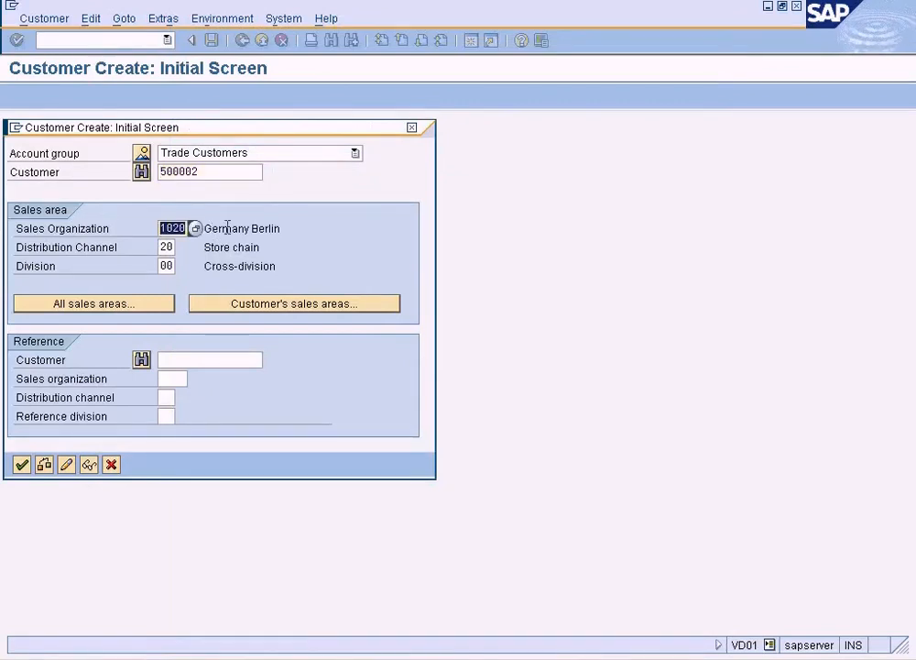
key("Delete")
key("Tab")
key("Tab")
key("Delete")
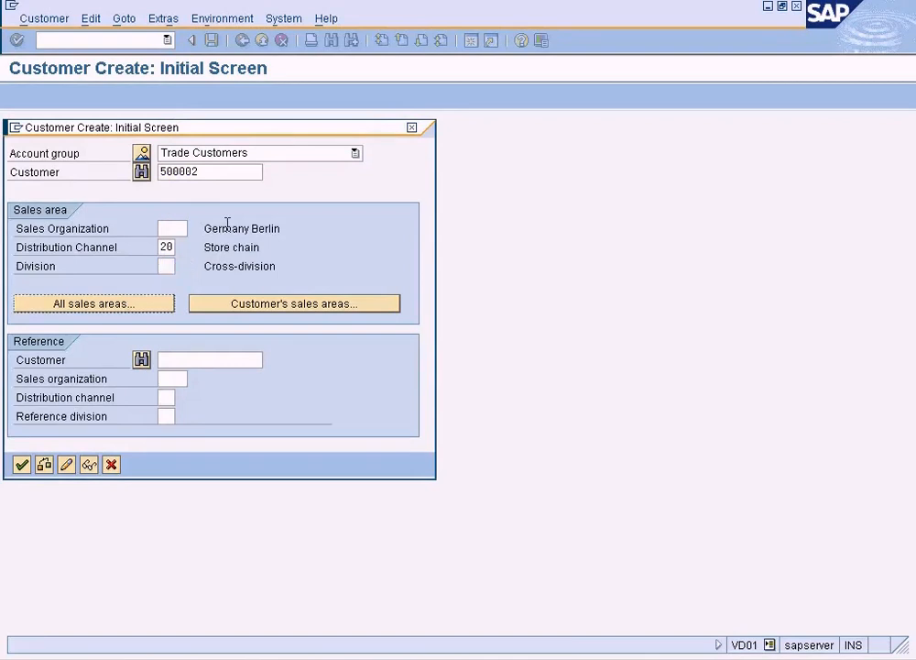
key("shift+Tab")
key("shift+Tab")
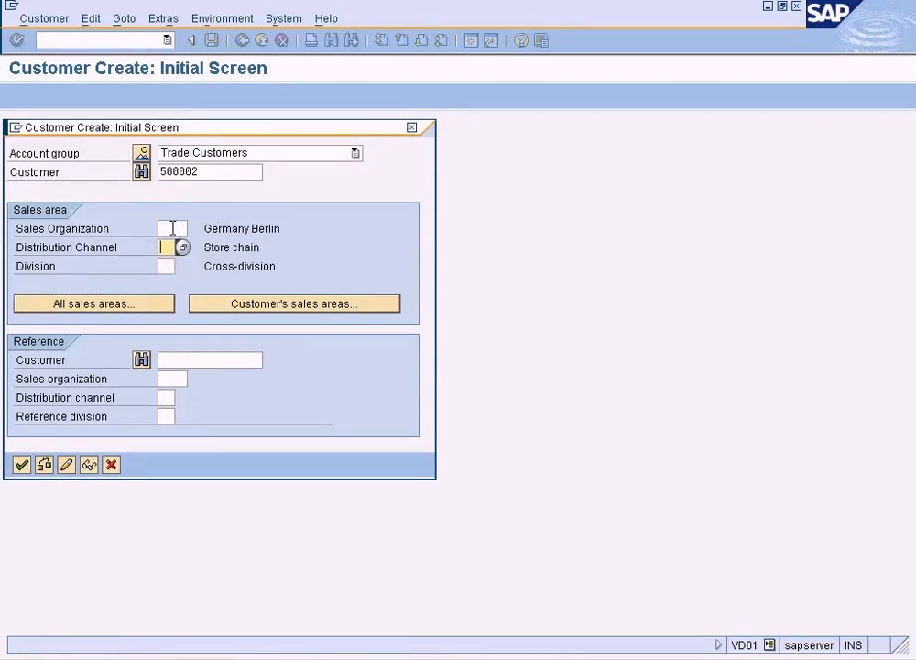
left_click(172, 228)
left_click(170, 247)
key("Tab")
Choose NY (New York) from the list of values as the sales organization.
left_click(173, 228)
left_click(193, 228)
left_click(524, 567)
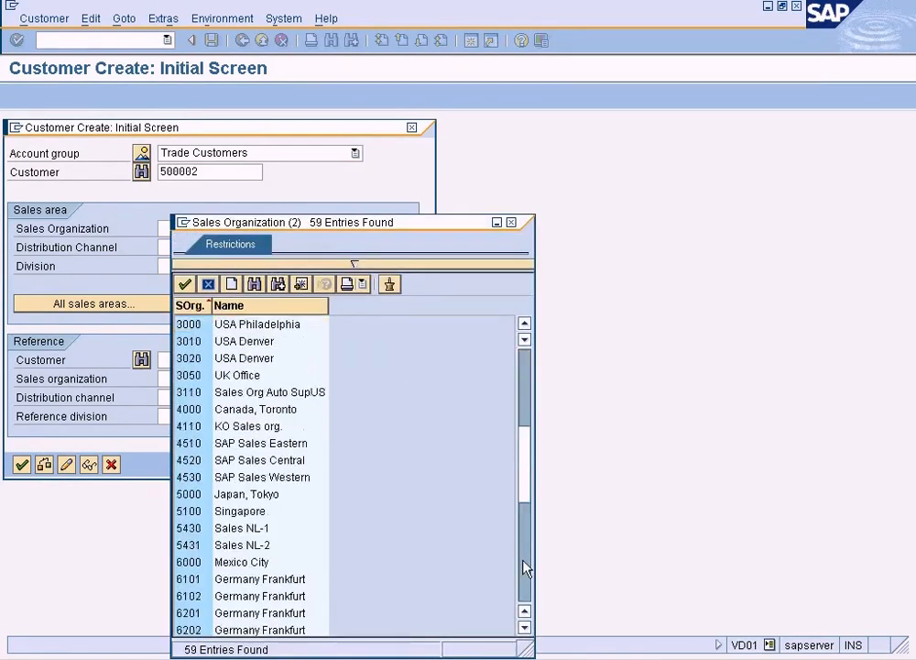
left_click(525, 567)
left_click(523, 558)
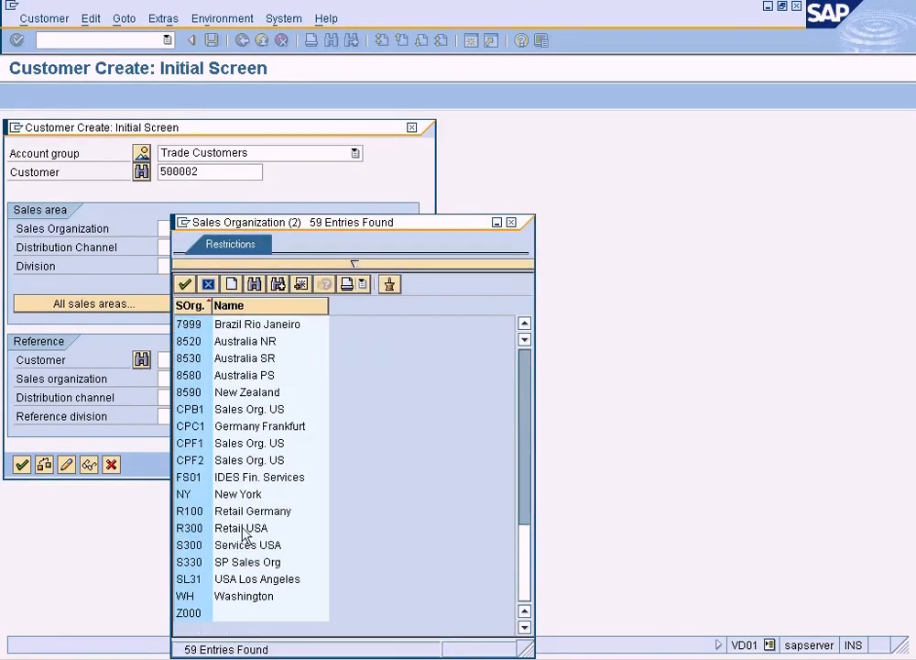
double_click(245, 494)
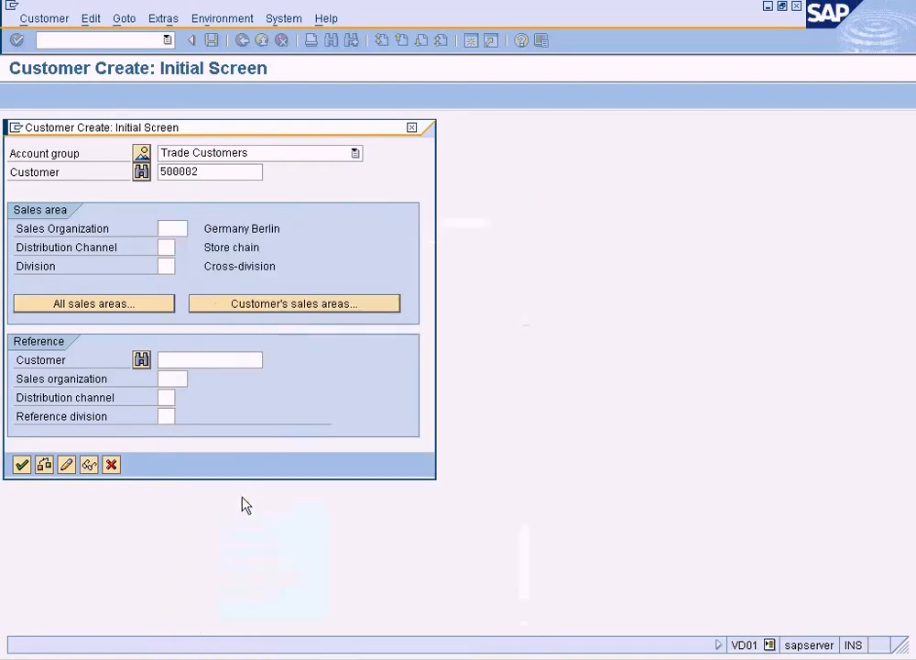
Switch to Paint to check the sales area table and mark its New York, Retail, Laptop row.
left_click(167, 247)
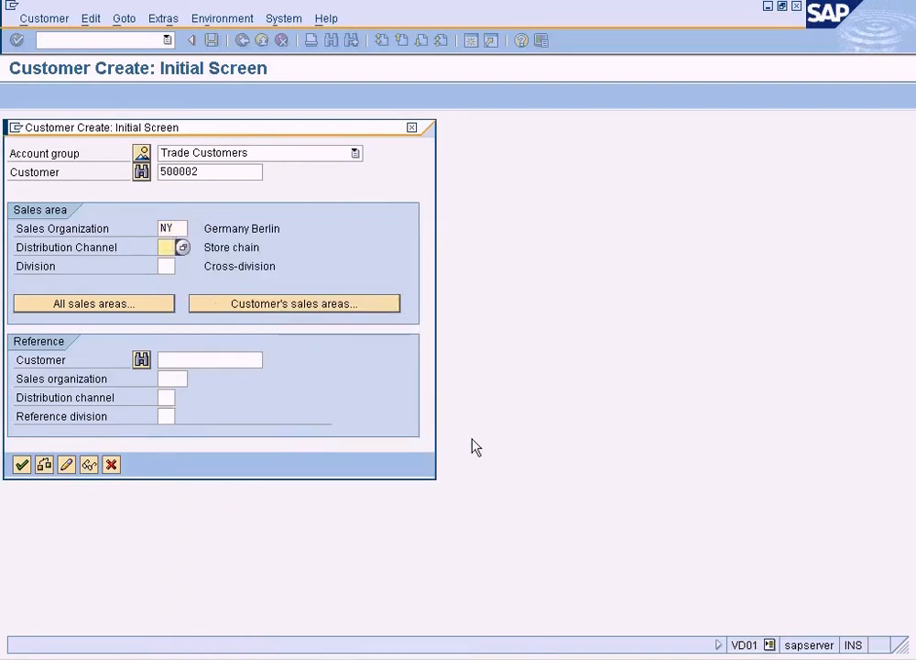
left_click(495, 658)
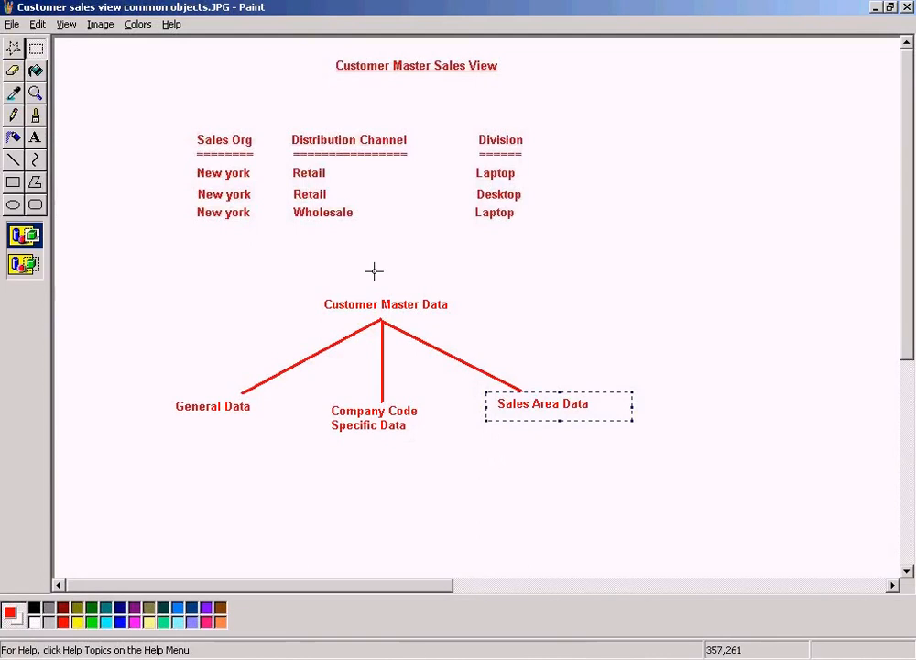
key("alt+Tab")
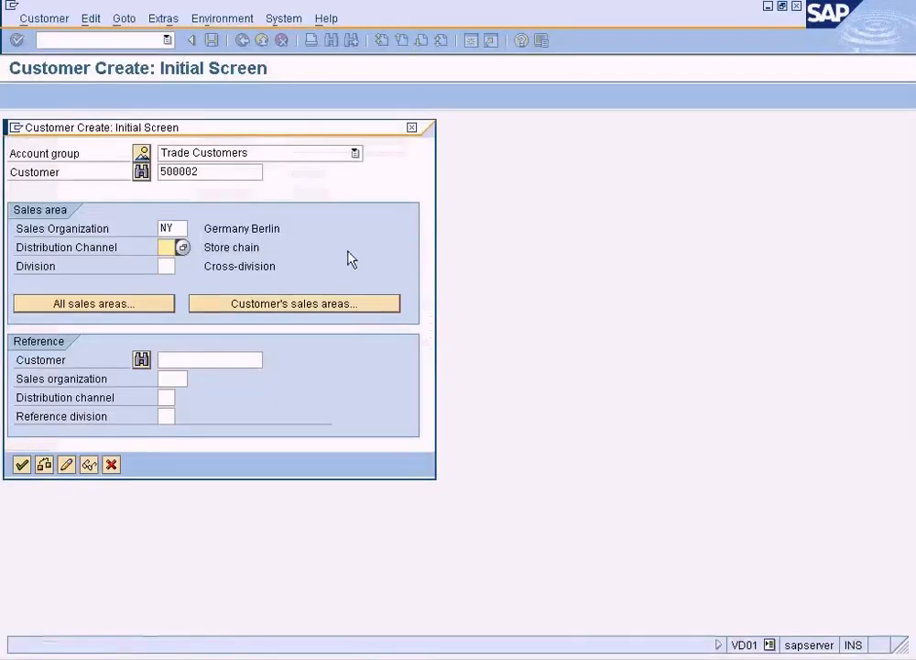
key("alt+Tab")
left_click_drag(189, 162, 532, 185)
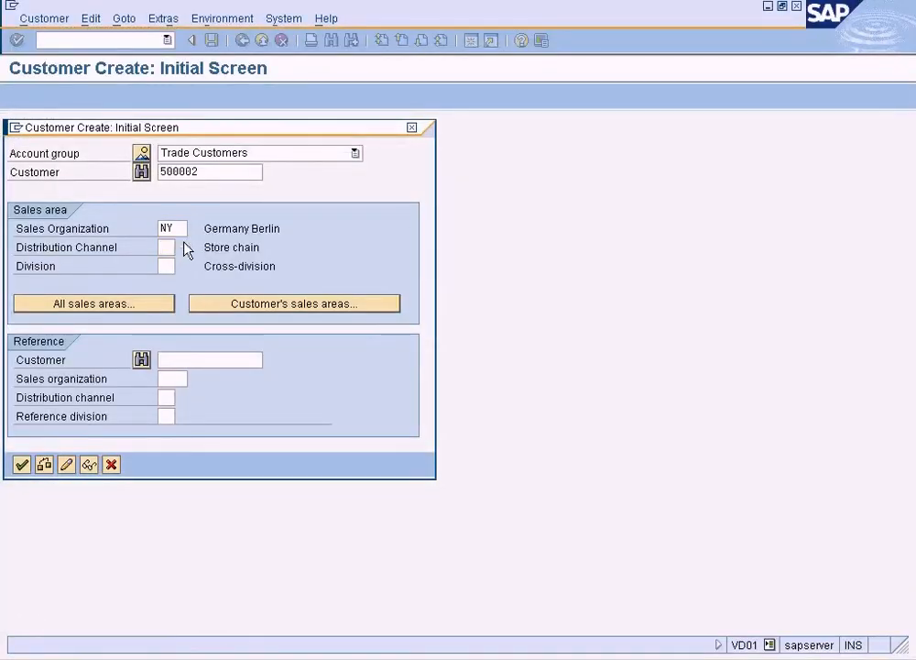
Return to SAP and choose RE (Retail) from the list of values as the distribution channel.
left_click(184, 244)
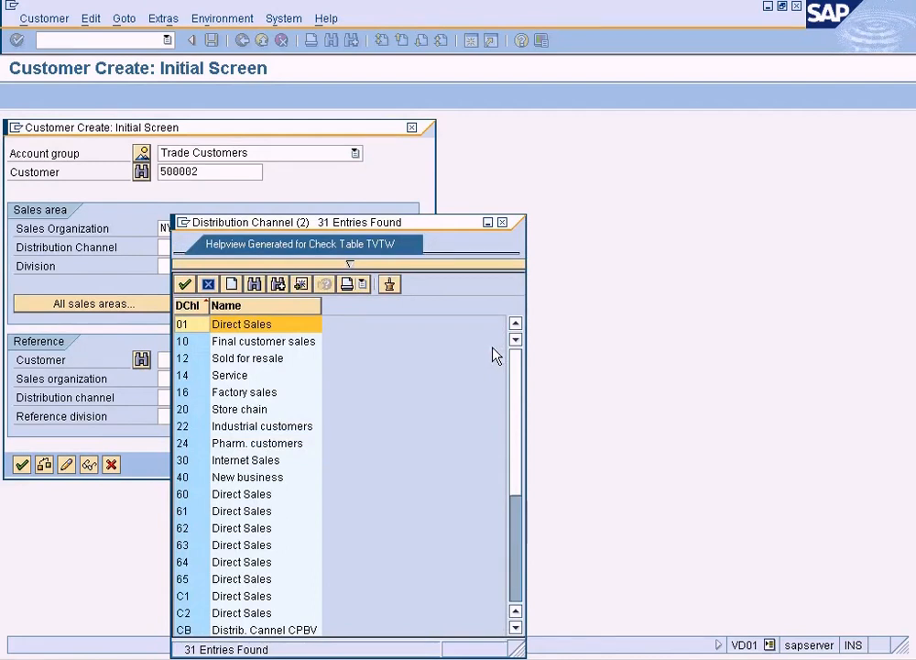
left_click(515, 566)
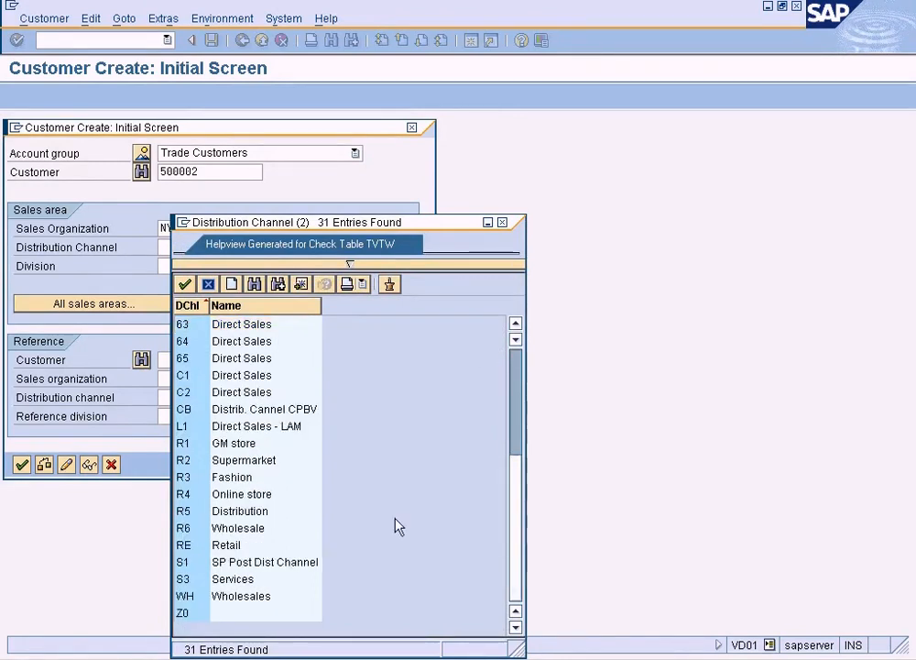
double_click(239, 546)
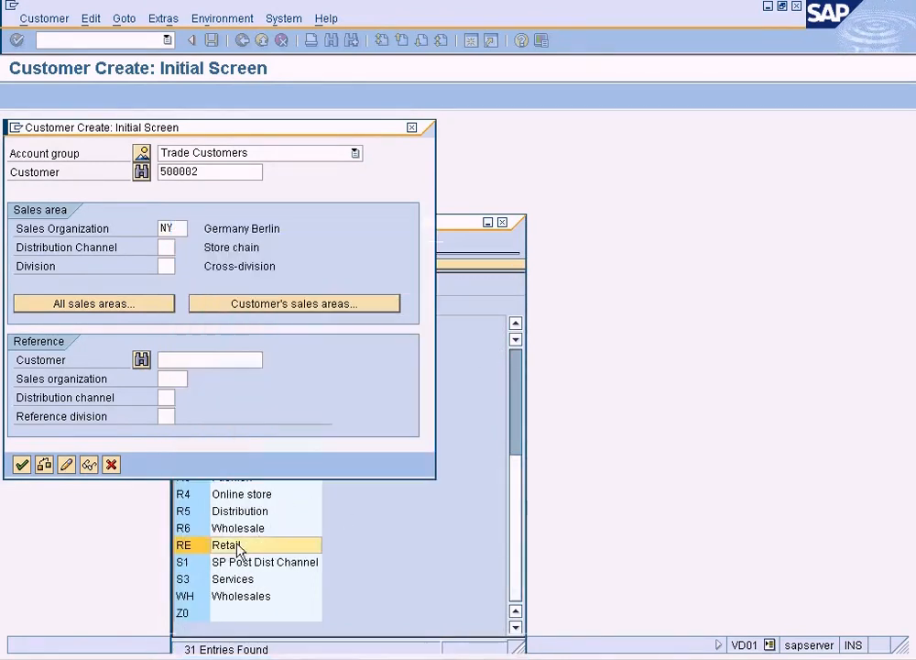
Choose LP (Laptop) from the list of values as the division and proceed to the customer's sales area data.
left_click(166, 266)
left_click(180, 265)
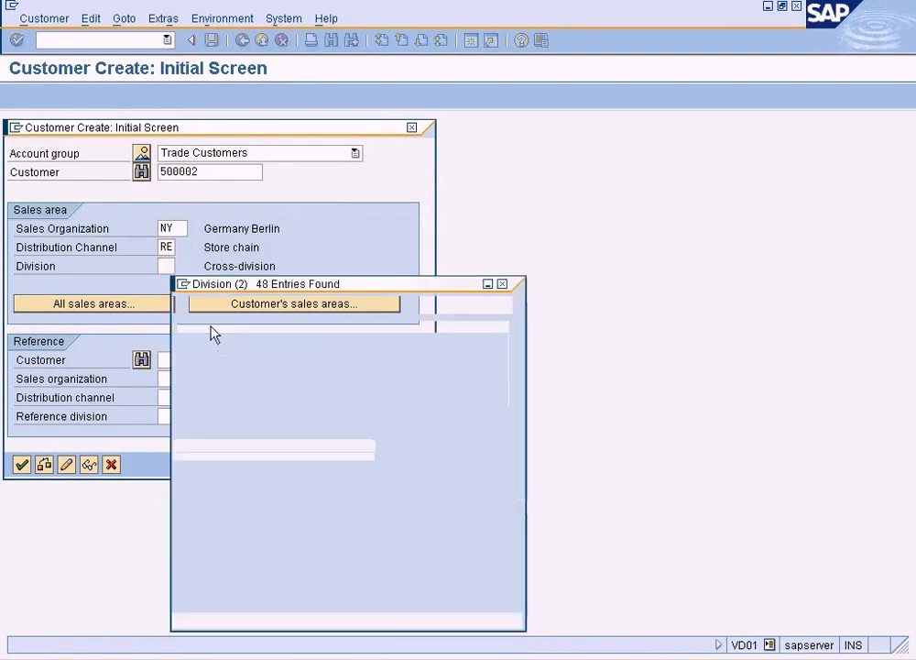
left_click(509, 576)
left_click(511, 577)
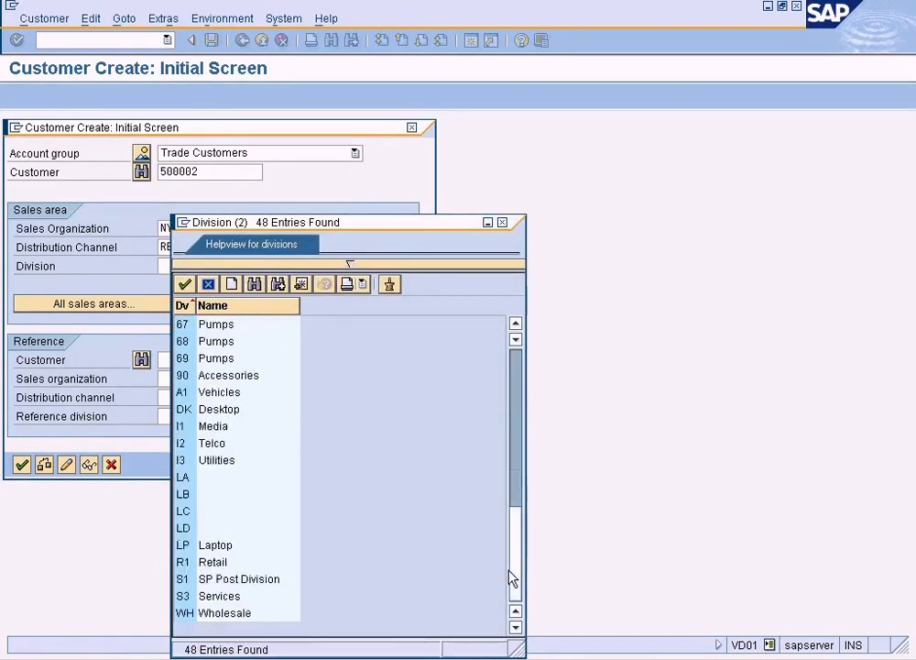
double_click(220, 547)
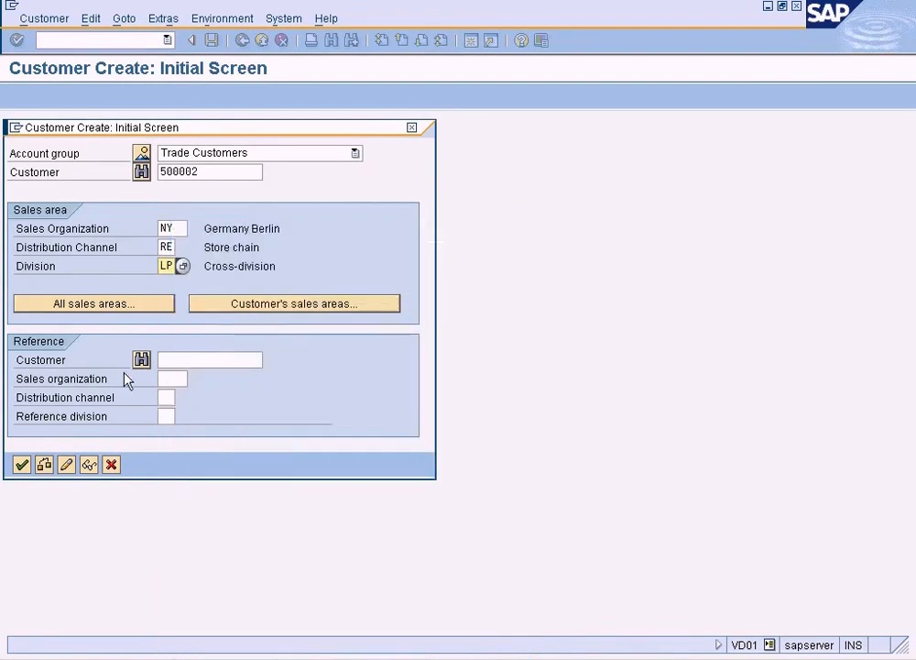
left_click(21, 465)
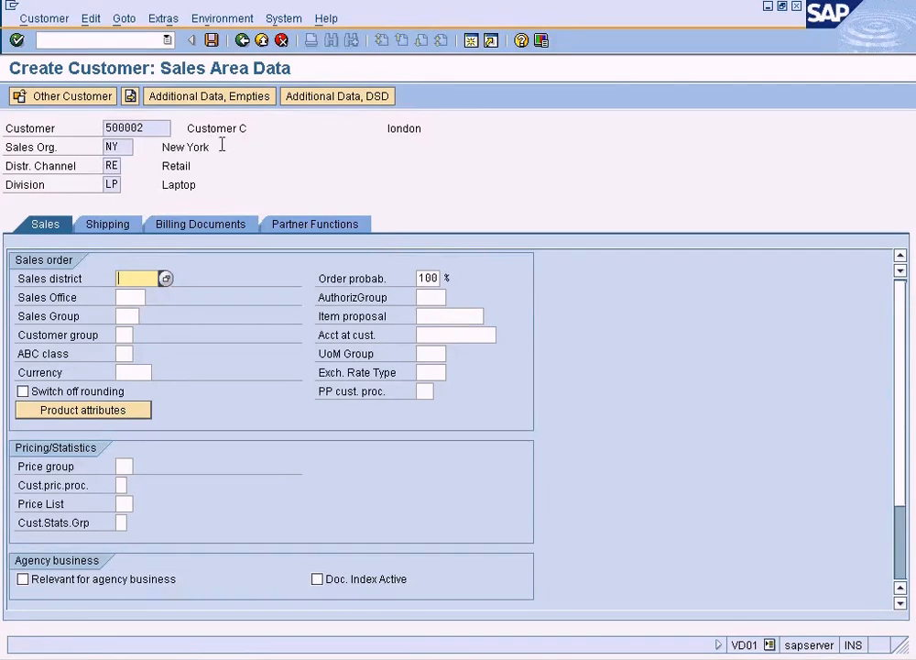
Stay in the customer creation, switch to Paint and mark all three sales area rows, followed by the New York, Retail, Laptop row alone.
left_click(241, 41)
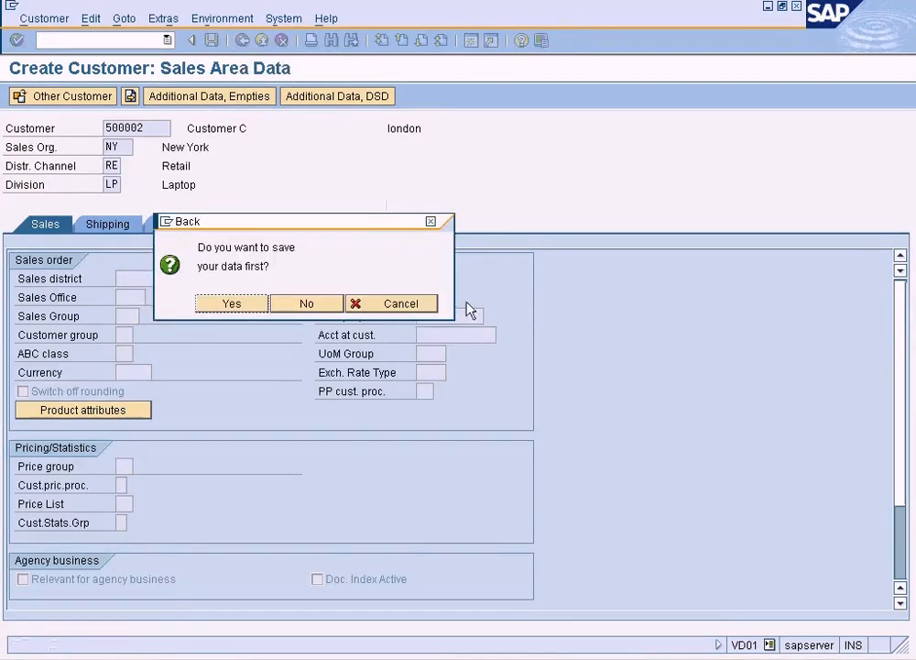
left_click(418, 300)
left_click(501, 658)
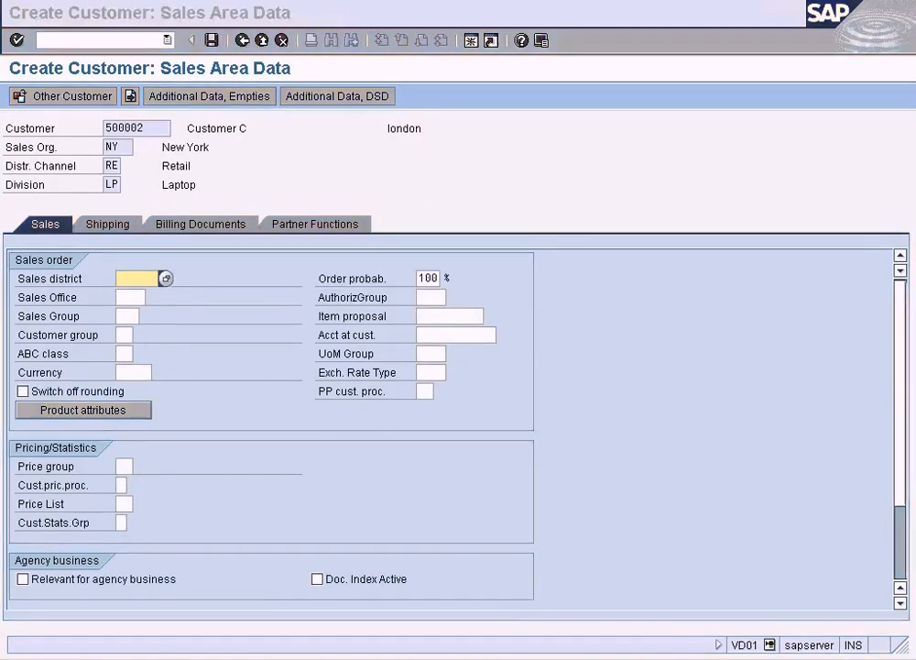
left_click(602, 266)
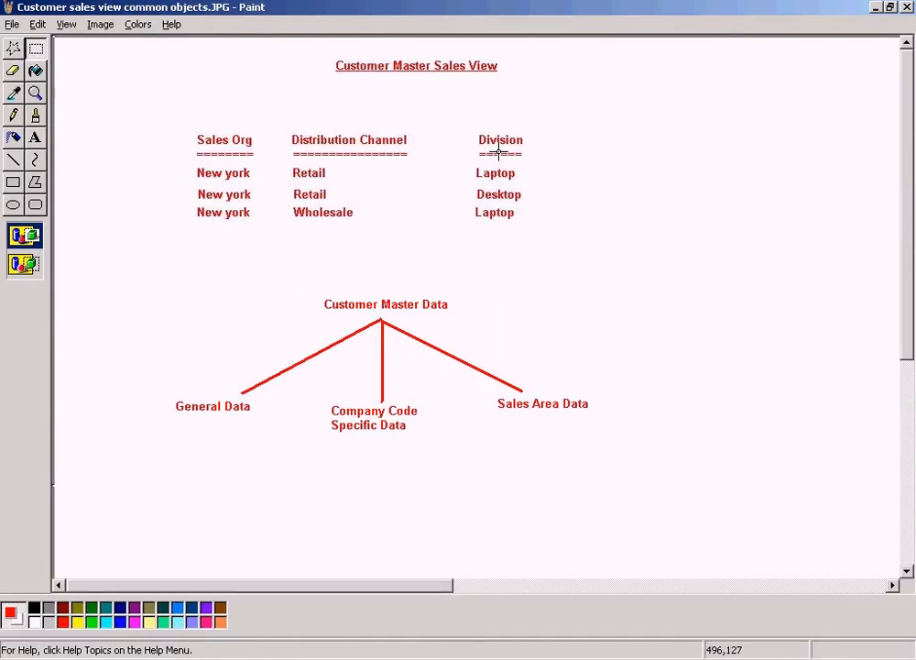
left_click_drag(179, 159, 567, 230)
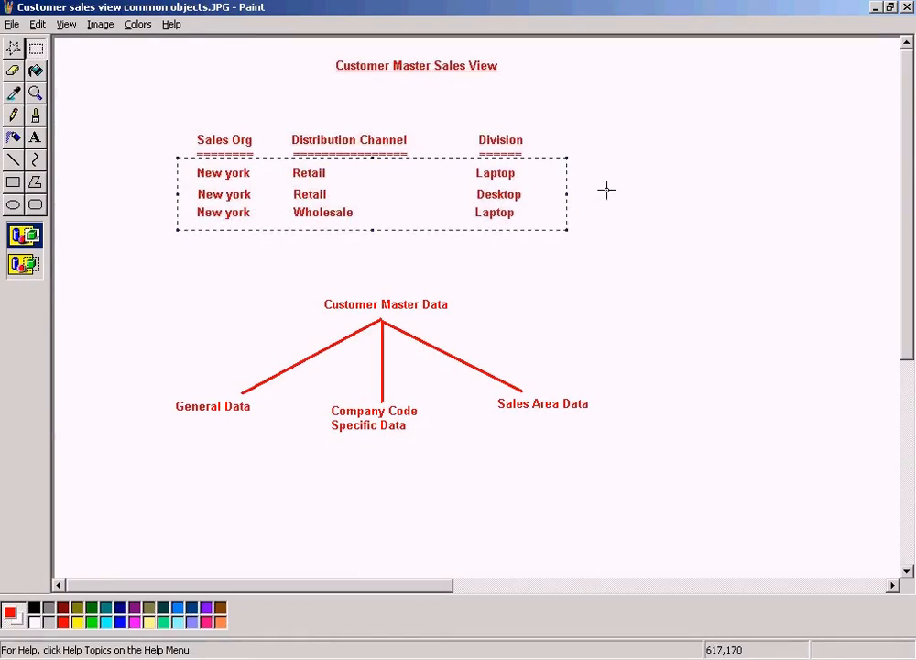
left_click(606, 190)
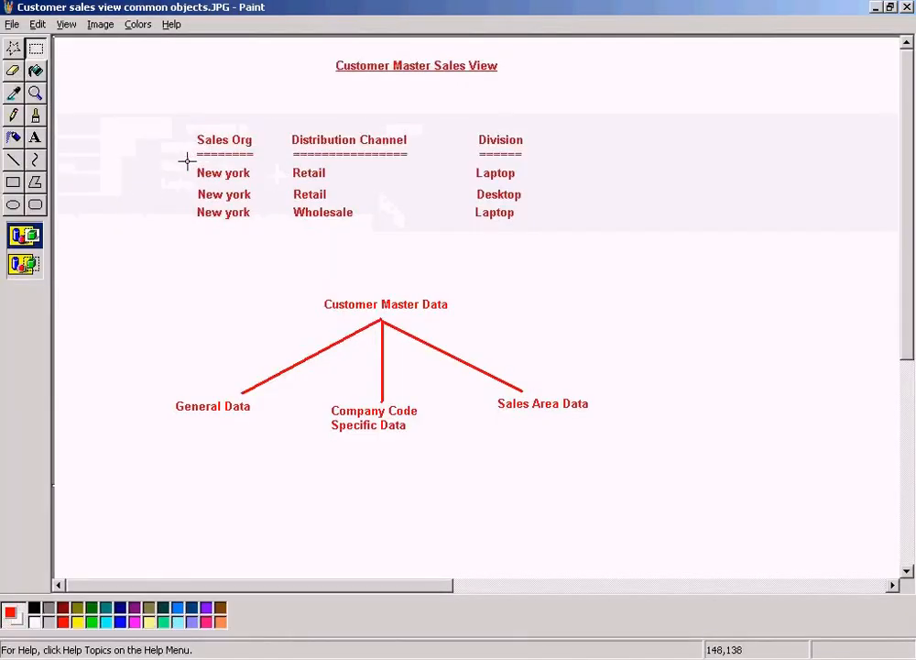
mouse_move(186, 160)
left_mouse_down()
mouse_move(424, 186)
mouse_move(531, 184)
left_mouse_up()
left_click(176, 258)
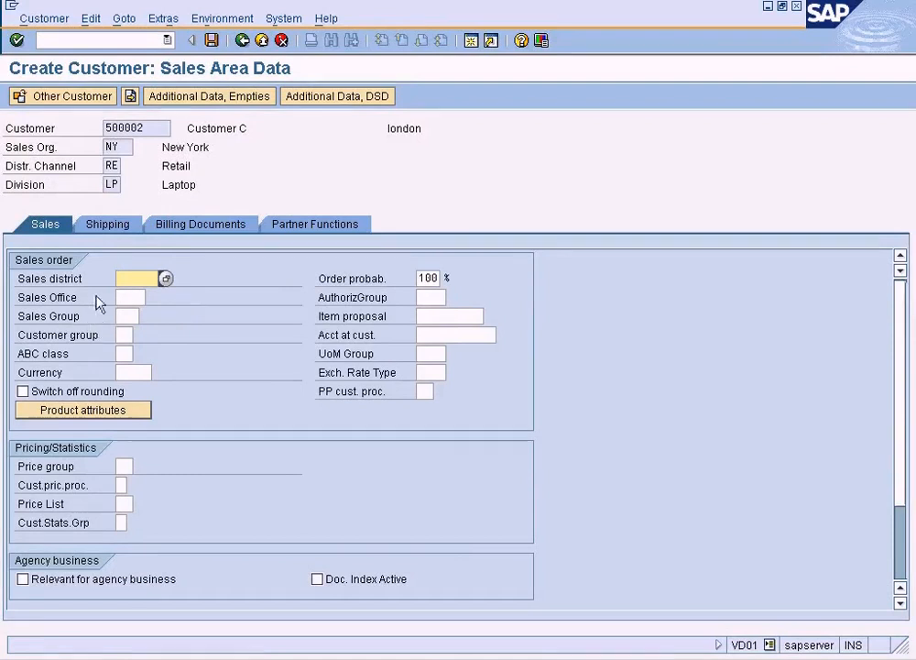
Return to SAP, view the customer's shipping data and go back to the sales data.
left_click(116, 225)
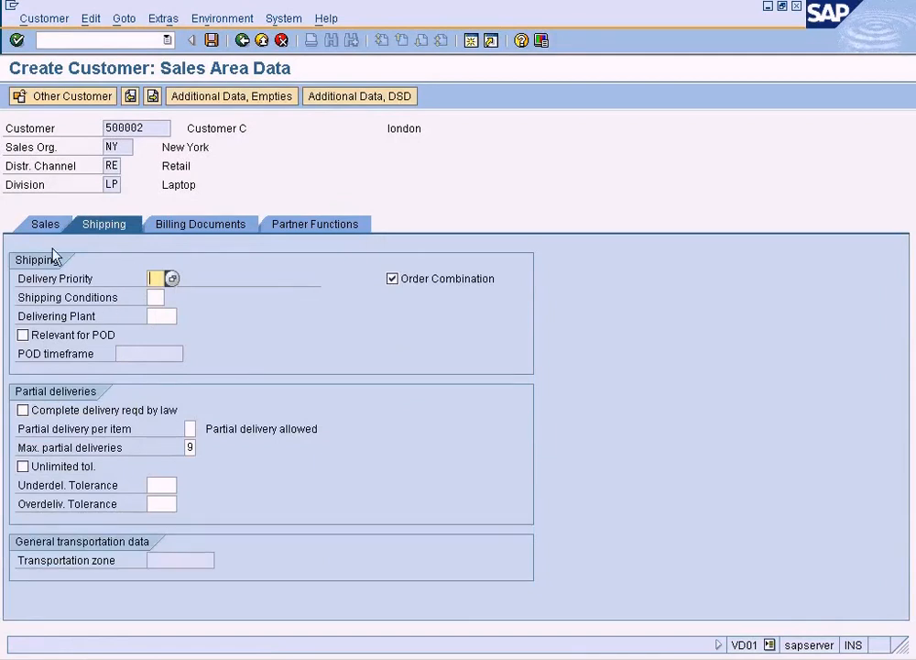
left_click(45, 225)
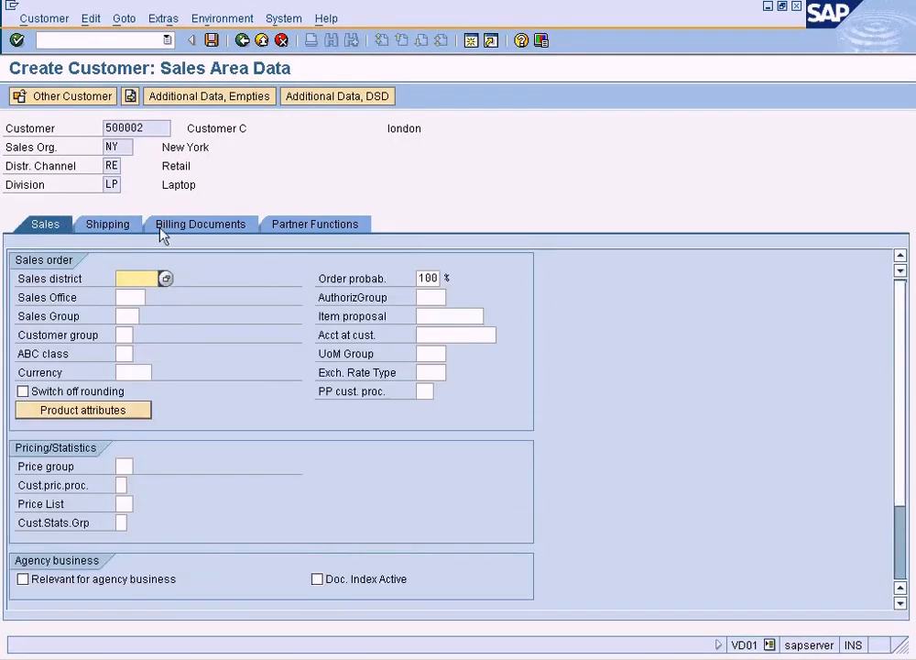
Mark the New York, Retail, Desktop row and the New York, Wholesale, Laptop row in Paint, and return to SAP.
key("alt+Tab")
left_click_drag(183, 188, 568, 200)
left_click_drag(185, 209, 551, 222)
left_click(594, 224)
key("alt+Tab")
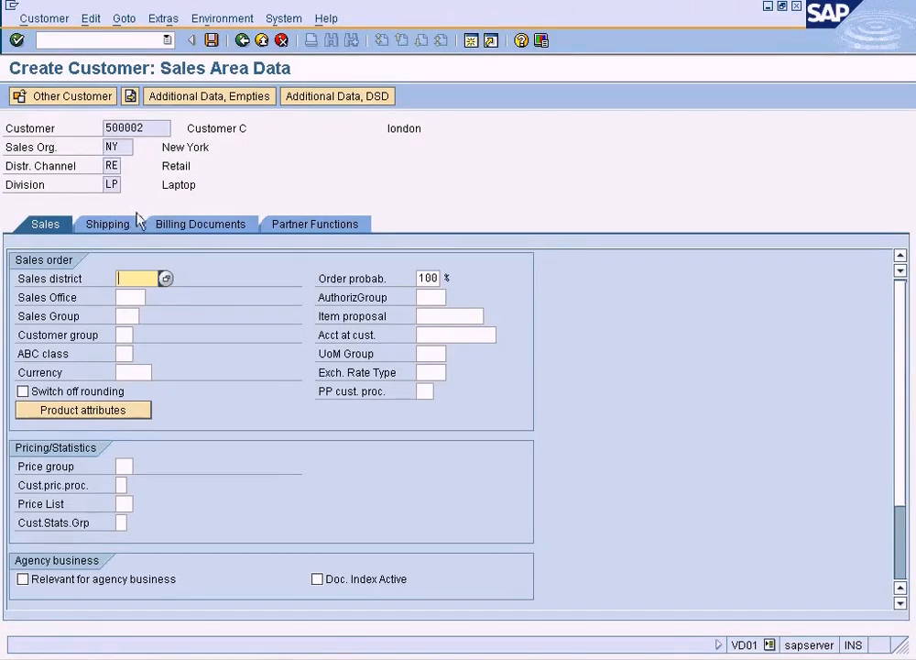
Compare the SAP sales area data with the Paint table and mark the table's first row, New York, Retail, Laptop.
key("alt+Tab")
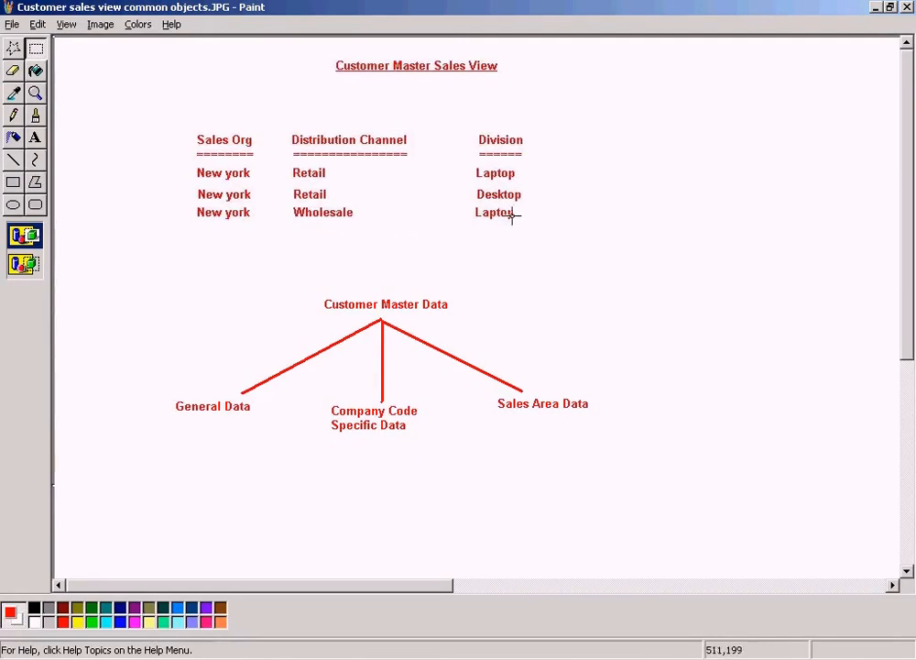
key("alt+Tab")
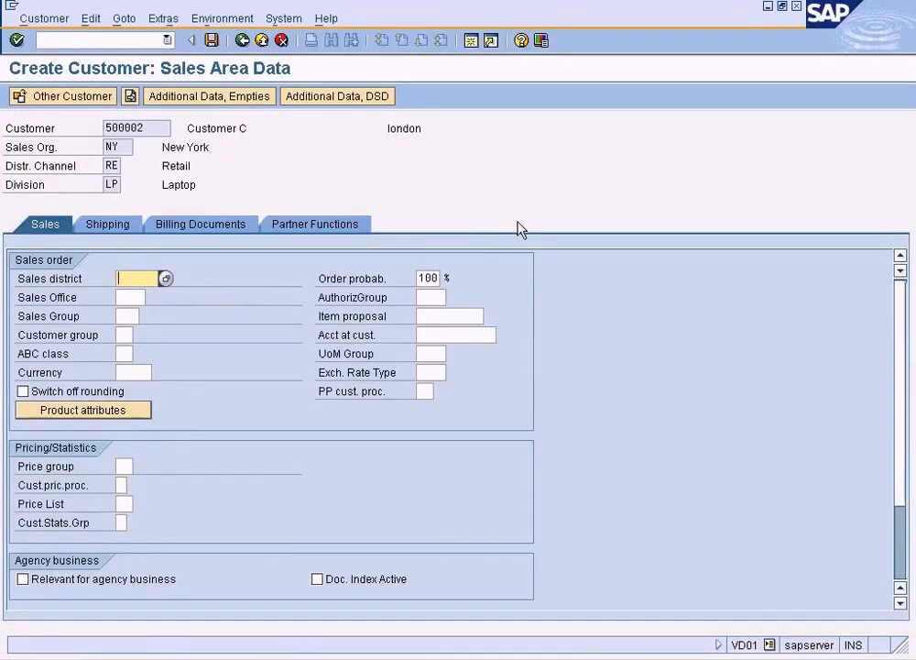
key("alt+Tab")
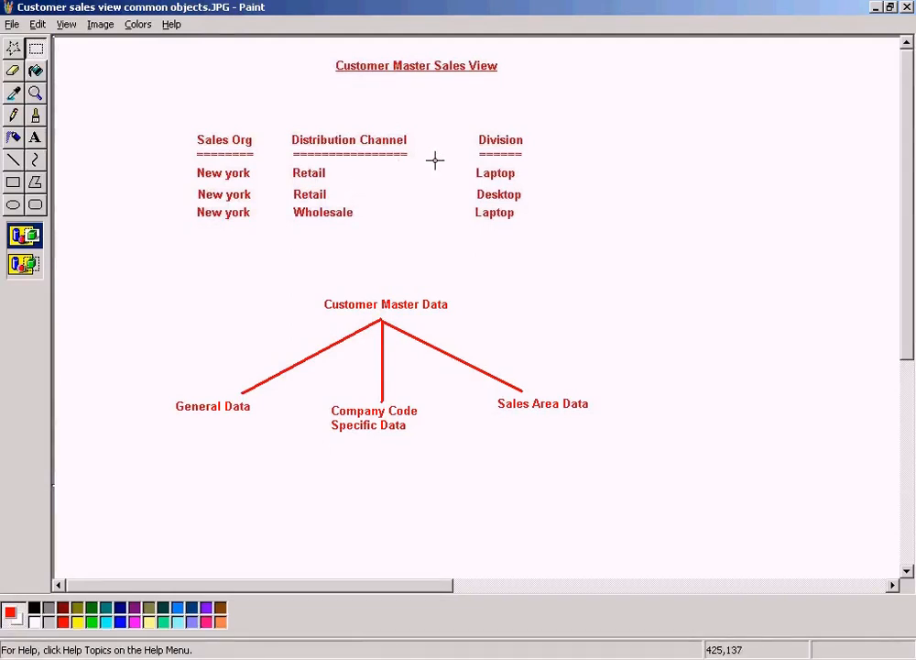
left_click_drag(186, 159, 543, 181)
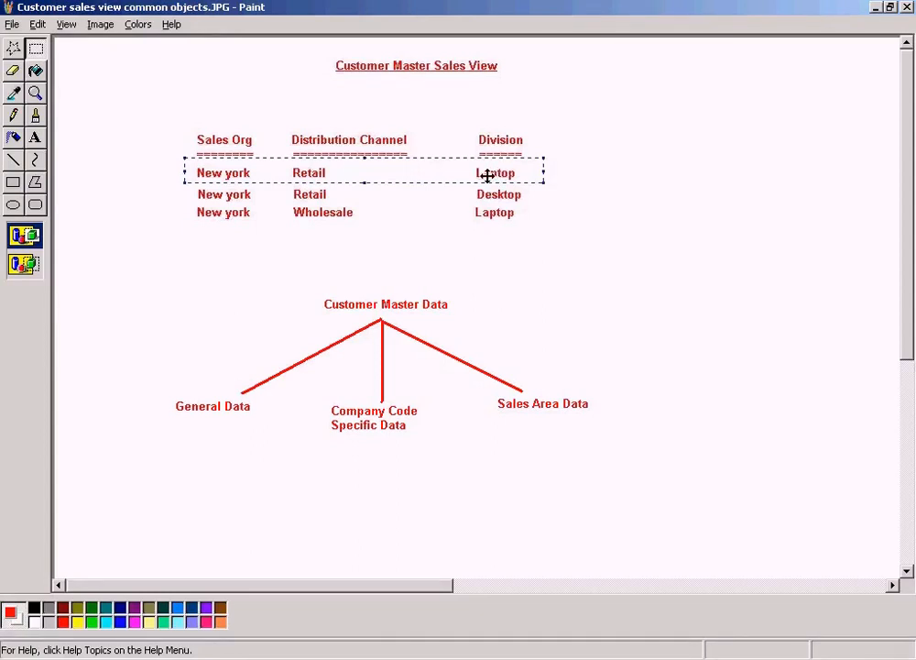
left_click(484, 240)
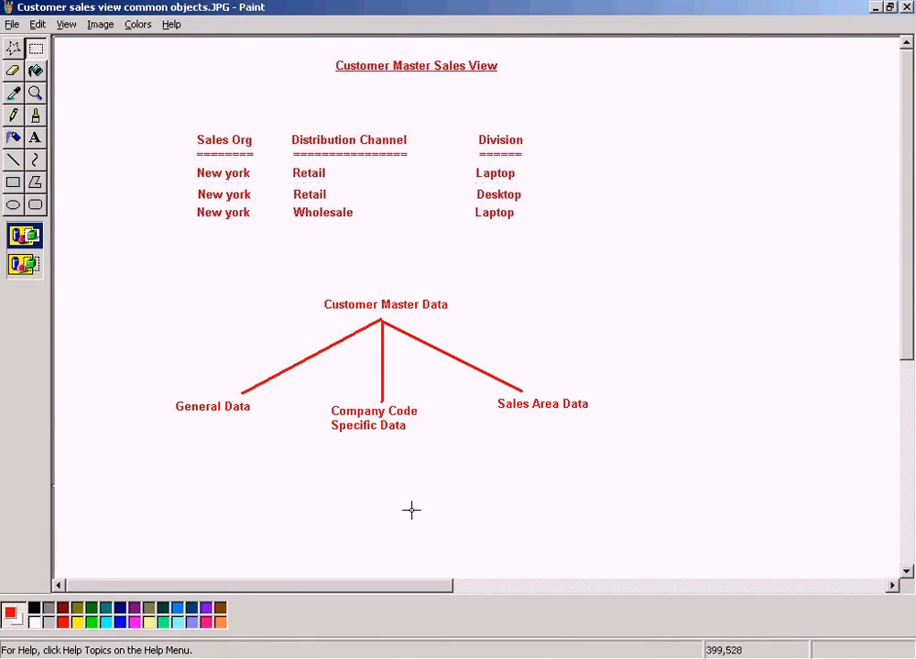
Switch to SAP's Display IMG window and open Define Common Distribution Channels under Sales and Distribution, Master Data.
left_click(356, 656)
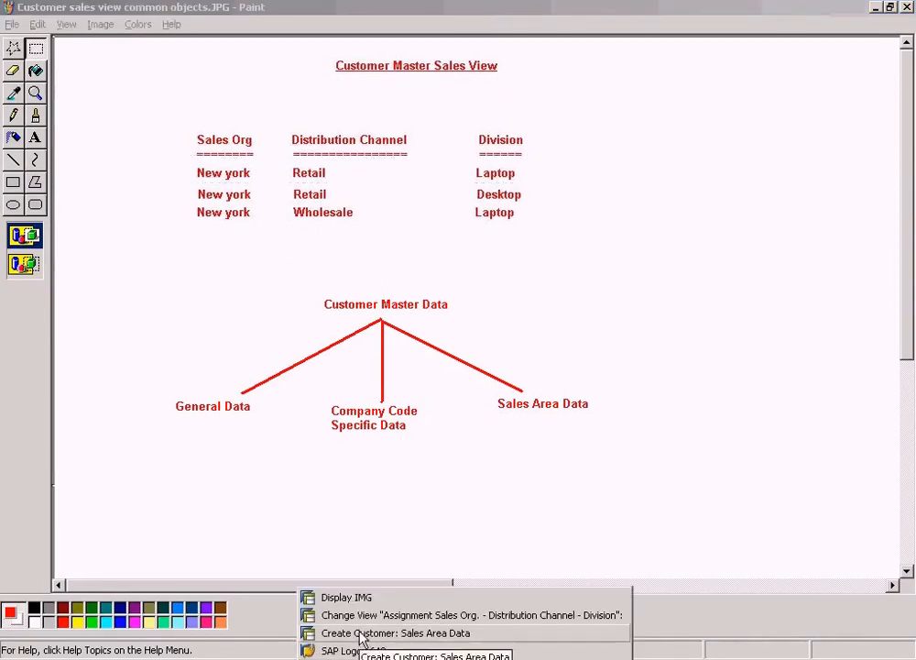
left_click(352, 598)
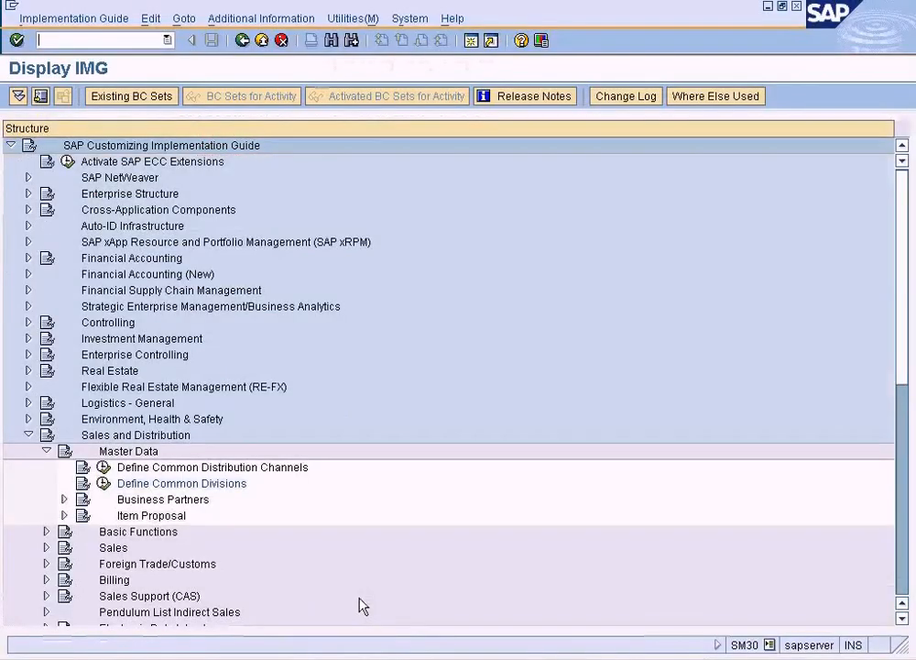
left_click(101, 438)
left_click(117, 452)
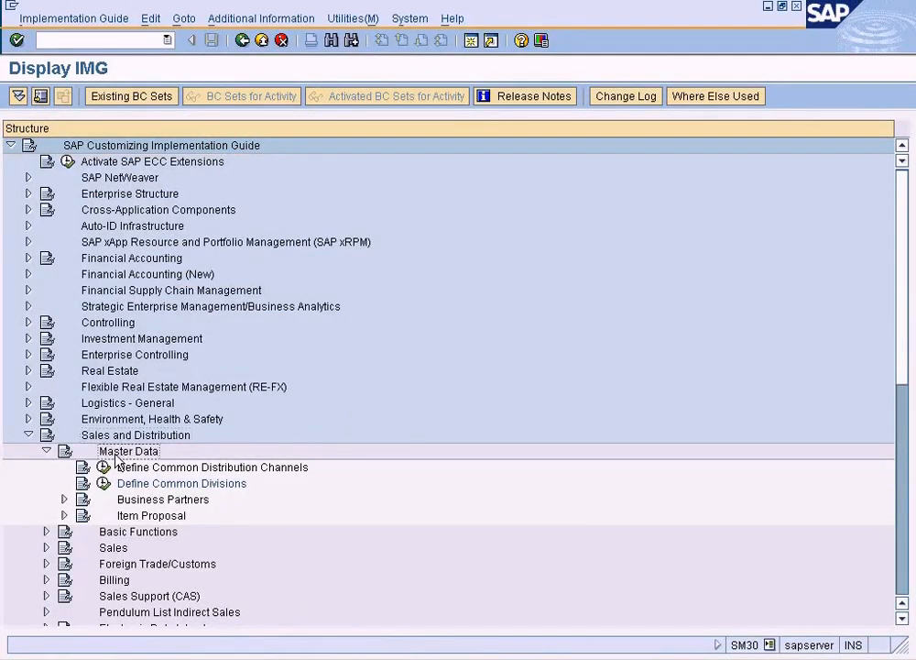
left_click(201, 470)
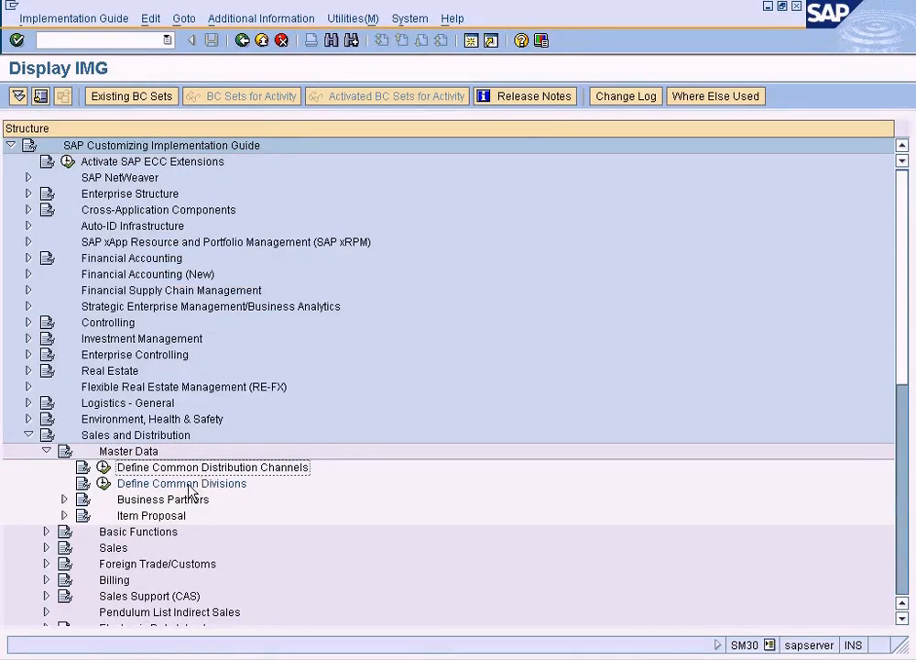
left_click(104, 470)
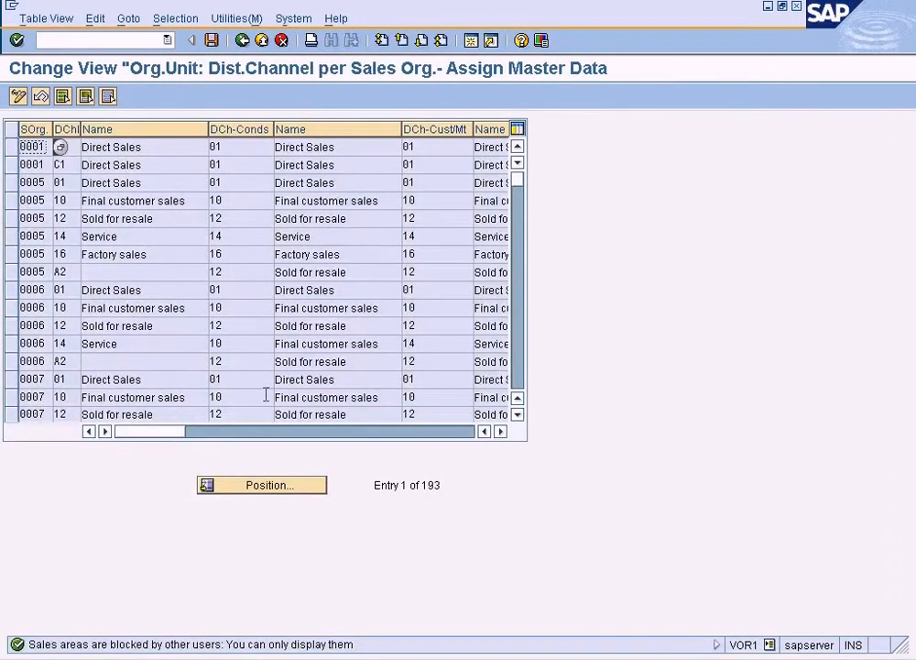
Position the distribution channel table at sales organization NY and distribution channel RE.
left_click(263, 484)
type("NY")
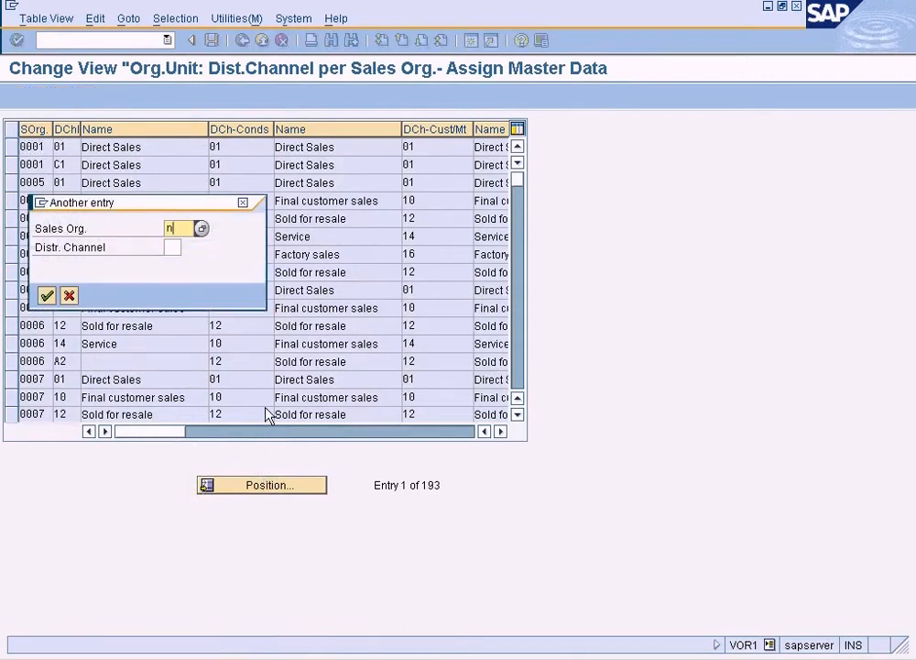
key("Return")
type("RE")
key("Tab")
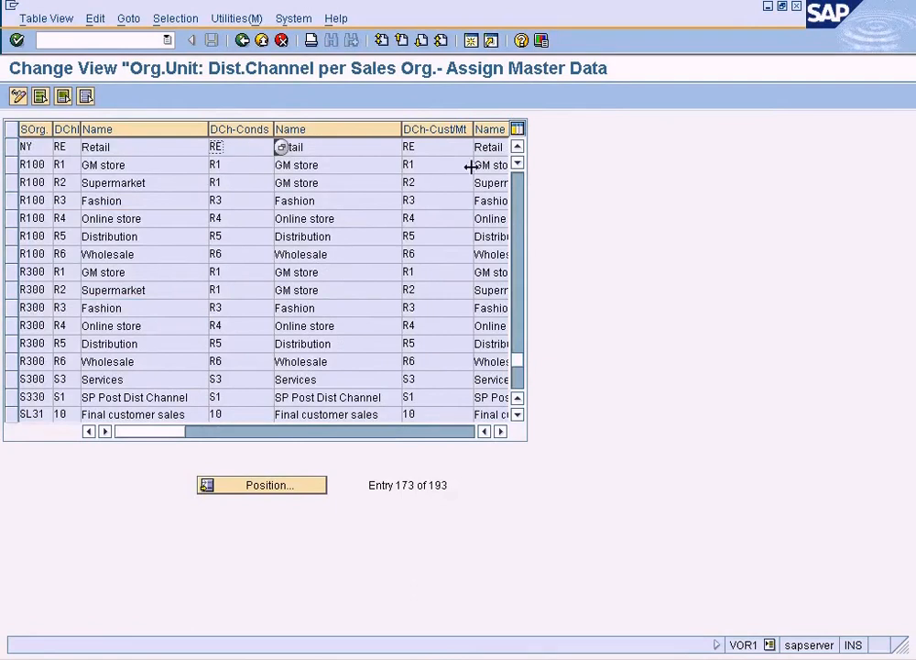
Narrow the Name column beside DCh-Conds and slightly widen the DChl column in the distribution channel table.
left_click_drag(399, 130, 358, 129)
left_click(365, 166)
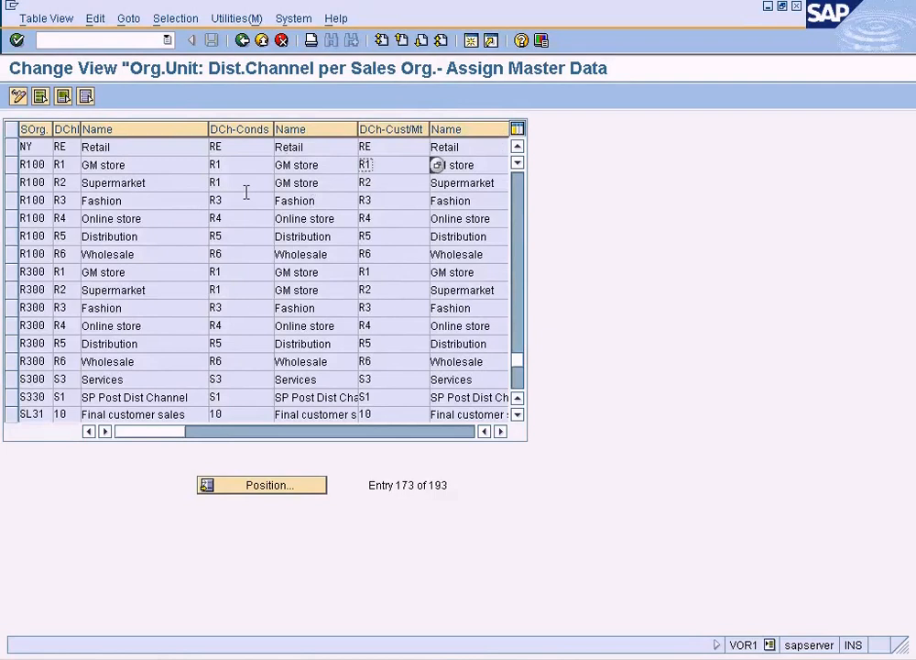
left_click_drag(81, 129, 86, 129)
left_click(73, 147)
Mark Retail in the first row of the Paint table and return to the SAP distribution channel assignments.
left_click(490, 657)
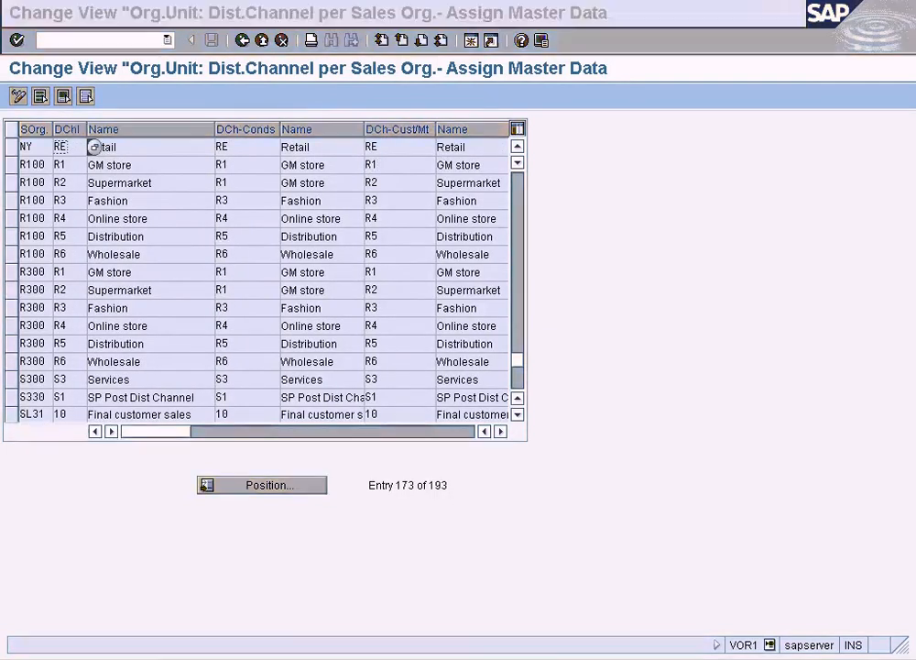
left_click_drag(282, 159, 355, 182)
key("alt+Tab")
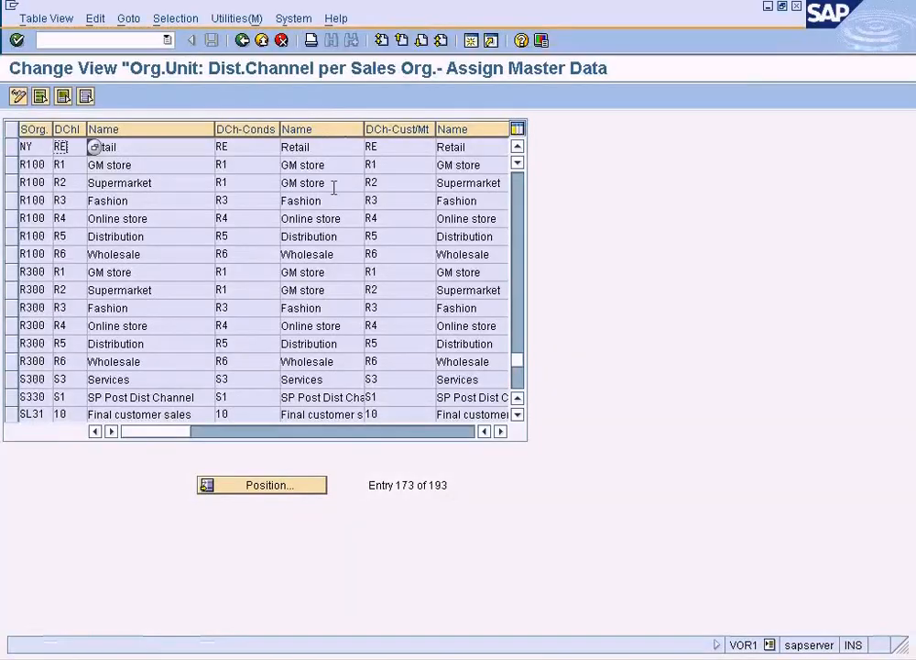
Go through the NY row's DCh-Conds and DCh-Cust/Mt assignments and widen the DCh-Cust/Mt column.
left_click(252, 148)
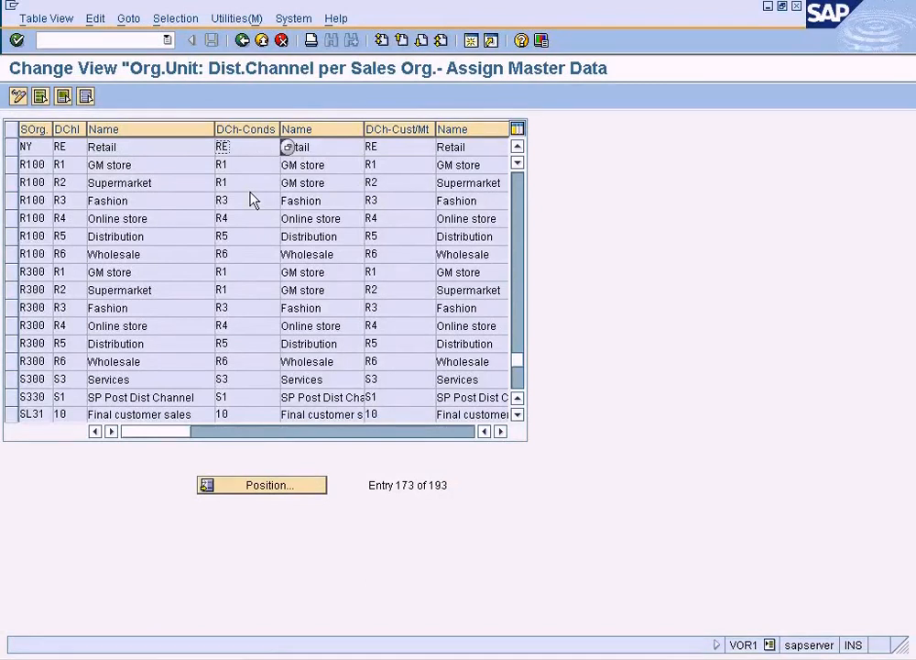
left_click(392, 145)
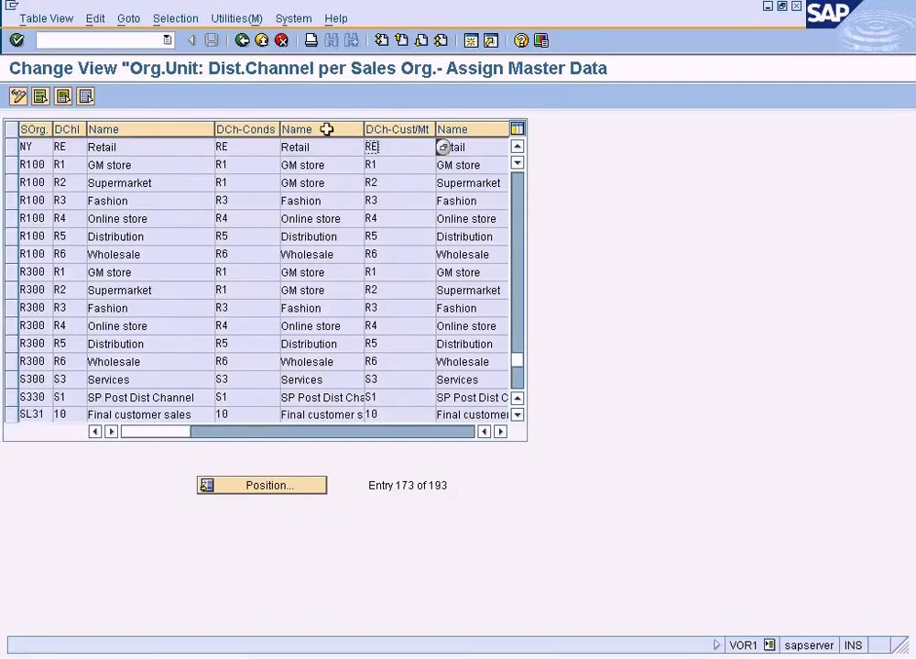
left_click(397, 145)
left_click_drag(436, 129, 467, 129)
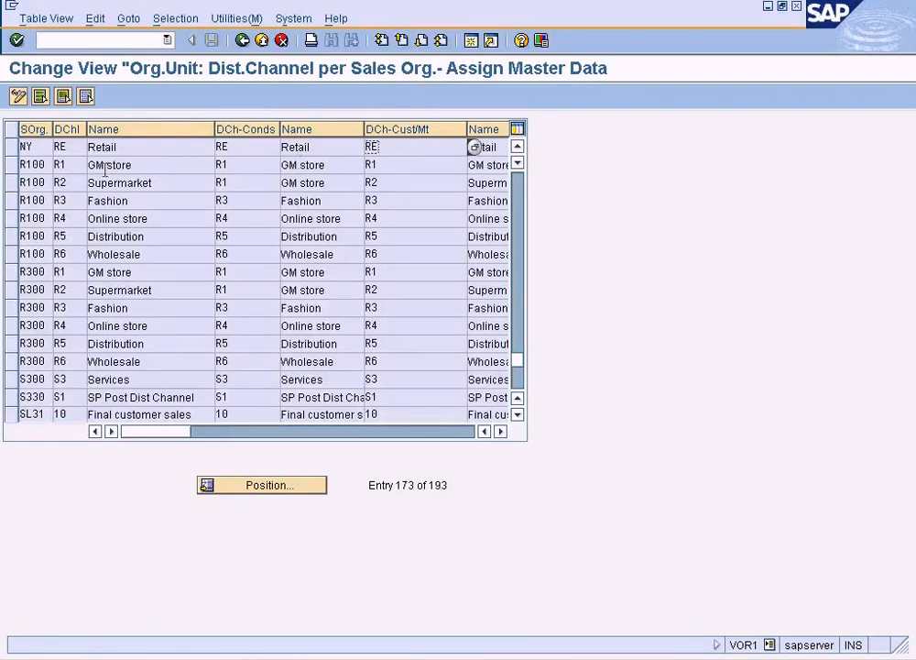
Mark Wholesale in the third row of the Paint table and return to the NY entry in SAP's distribution channel assignments.
left_click(34, 147)
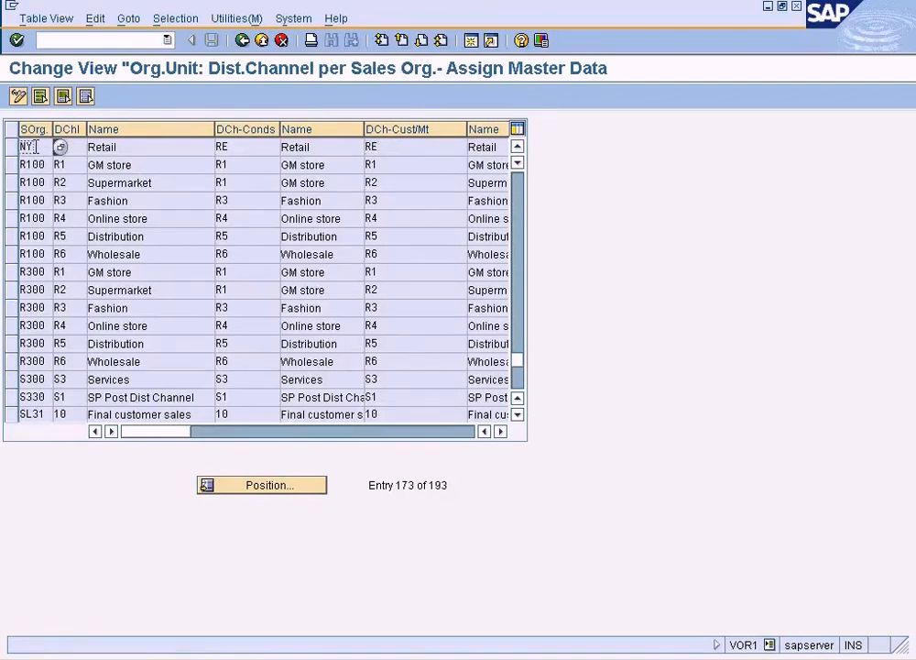
key("alt+Tab")
left_click_drag(284, 204, 393, 229)
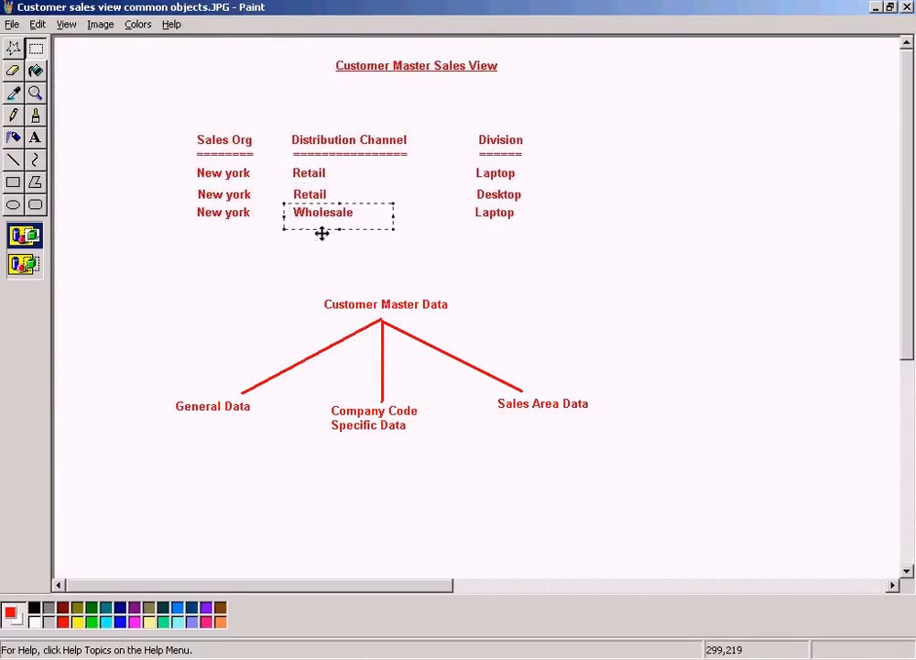
key("alt+Tab")
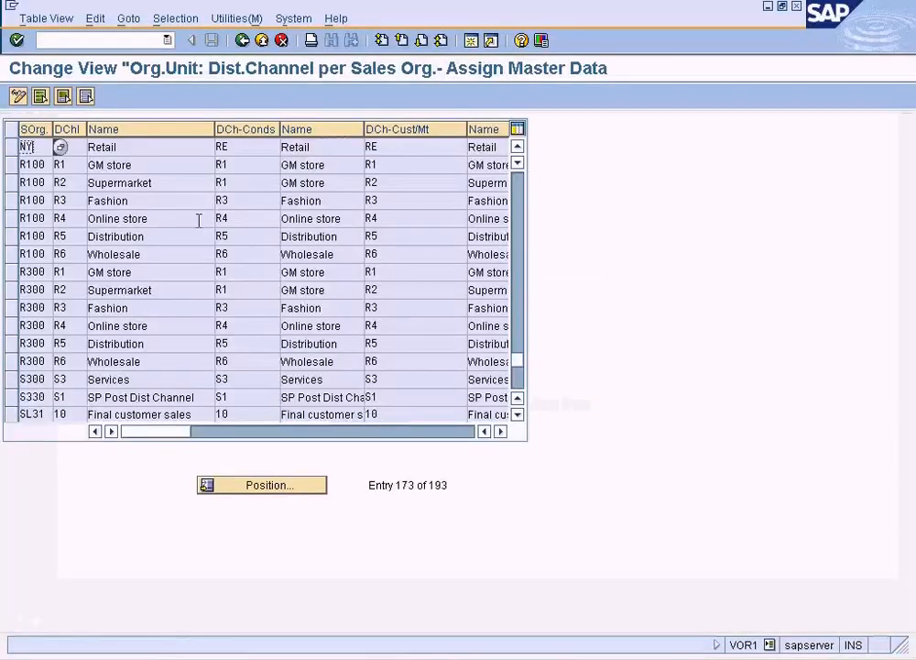
left_click(73, 147)
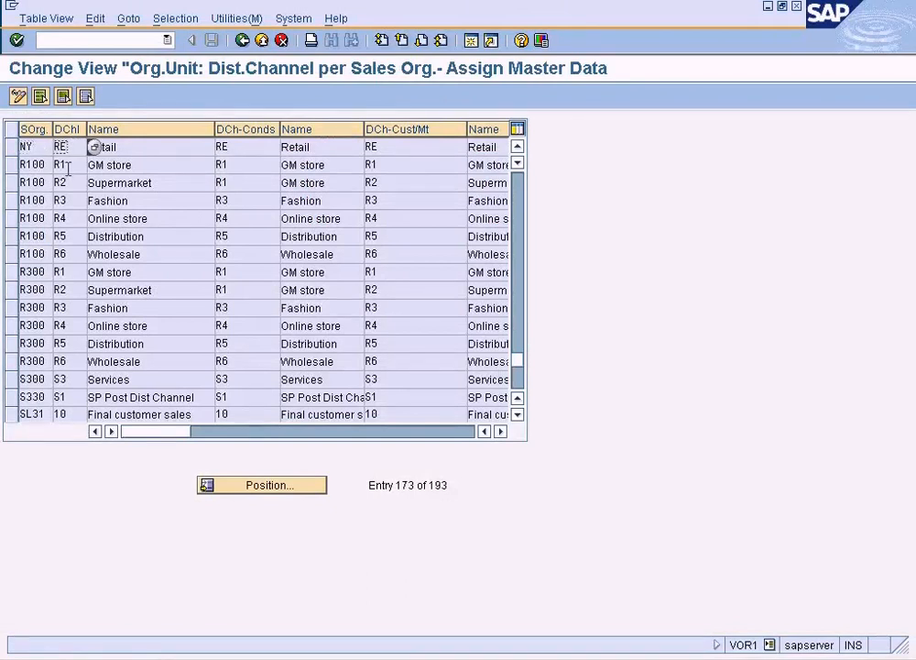
Start a new SAP session, run transaction SPRO in it and display the SAP Reference IMG.
left_click(470, 42)
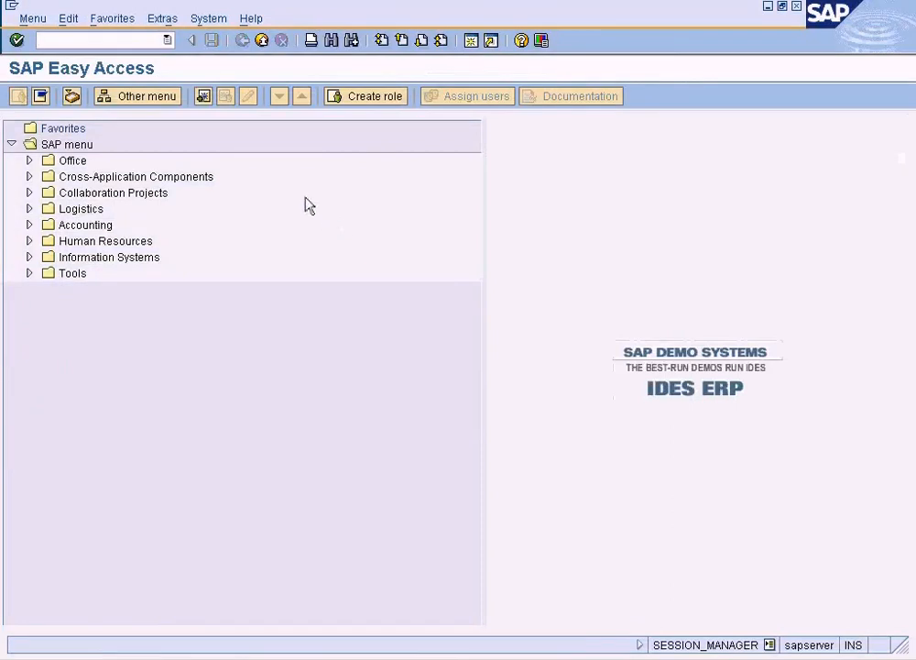
type("/nspro")
key("Return")
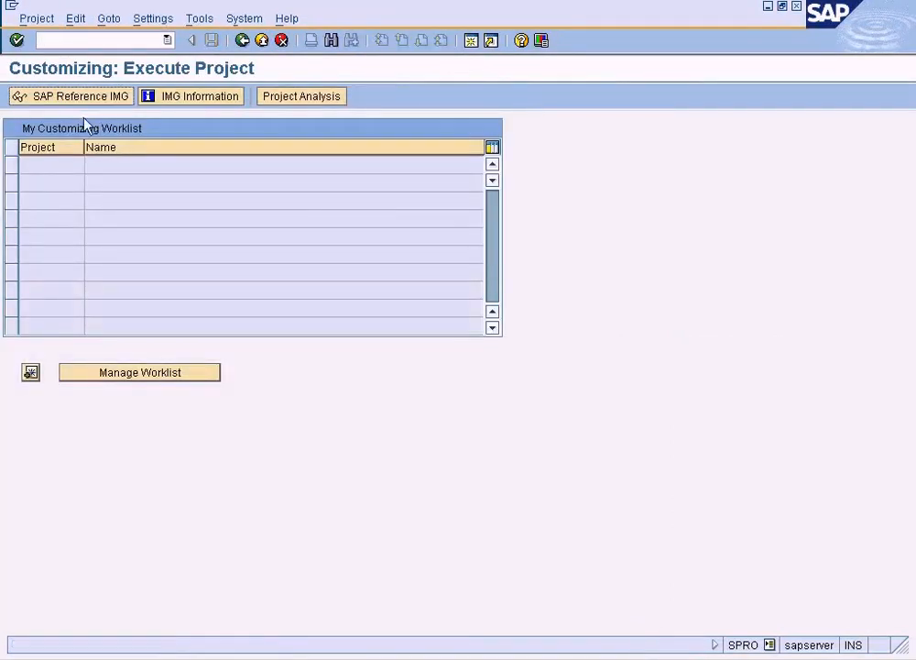
left_click(83, 96)
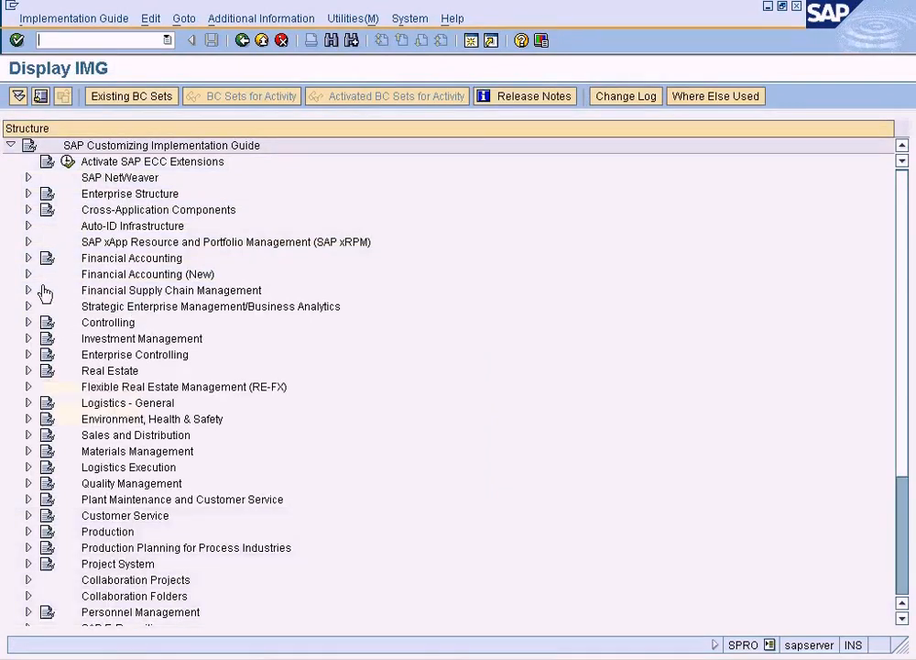
Expand Sales and Distribution under Enterprise Structure's Definition and Assignment, try to open Set up sales area, and decline displaying the locked data.
left_click(28, 193)
left_click(45, 226)
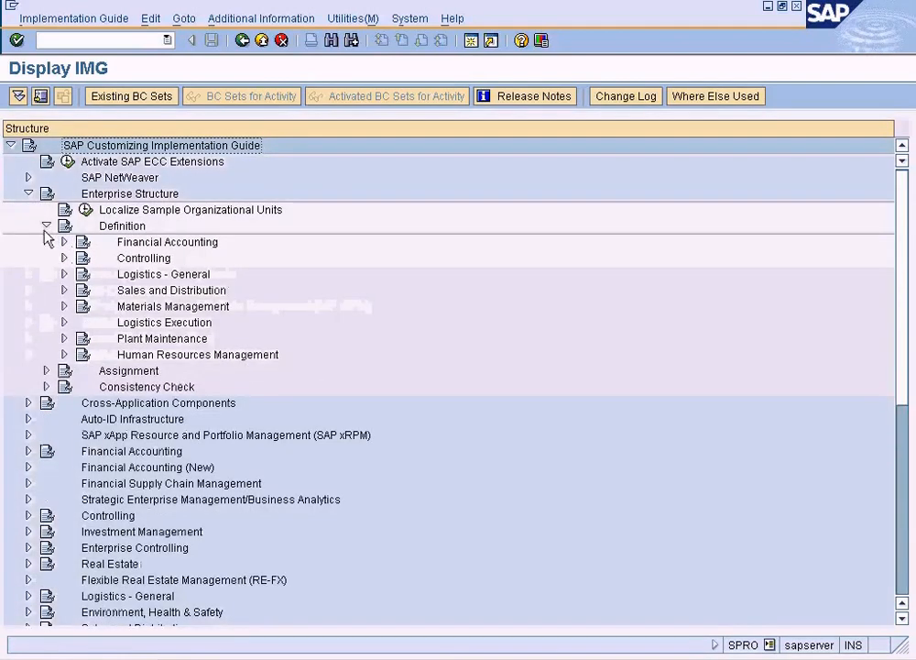
left_click(64, 274)
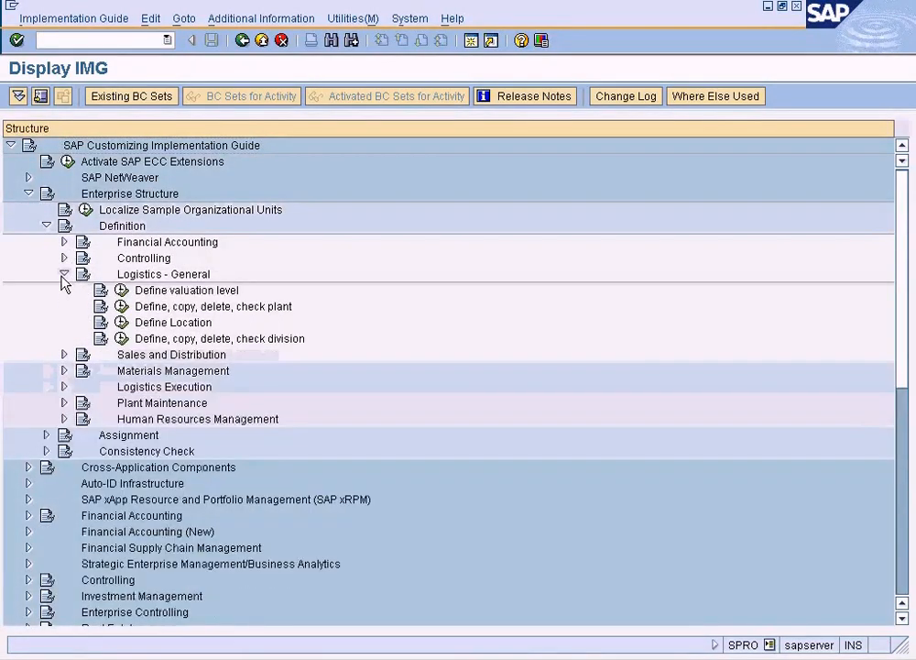
left_click(67, 275)
left_click(64, 289)
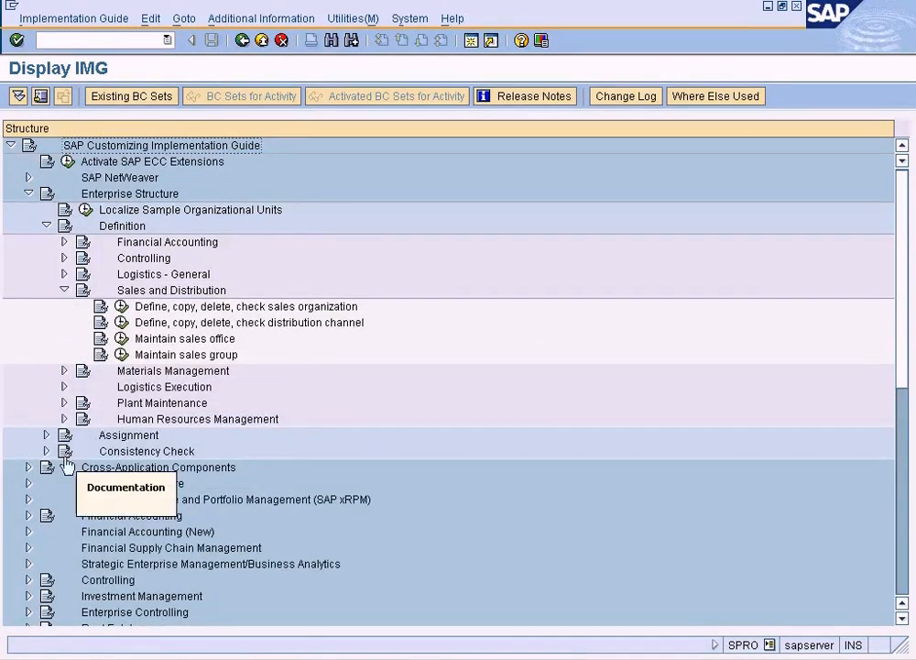
left_click(45, 435)
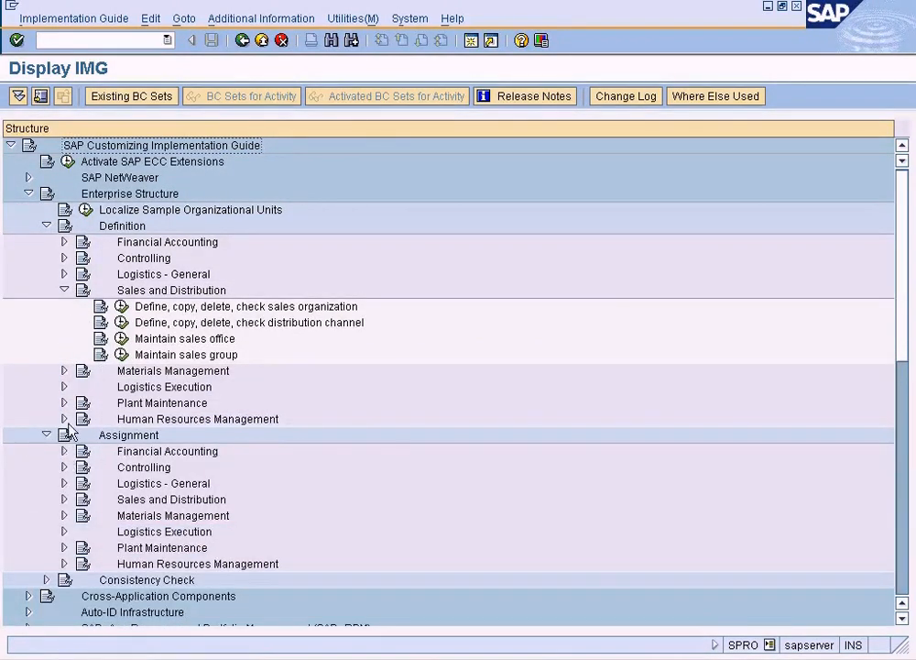
left_click(64, 499)
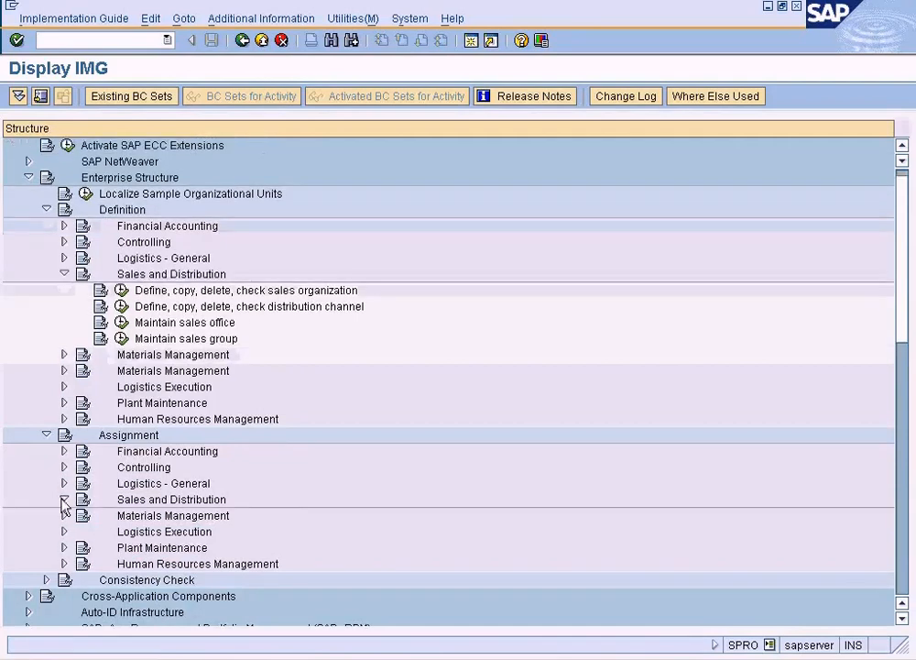
left_click(121, 547)
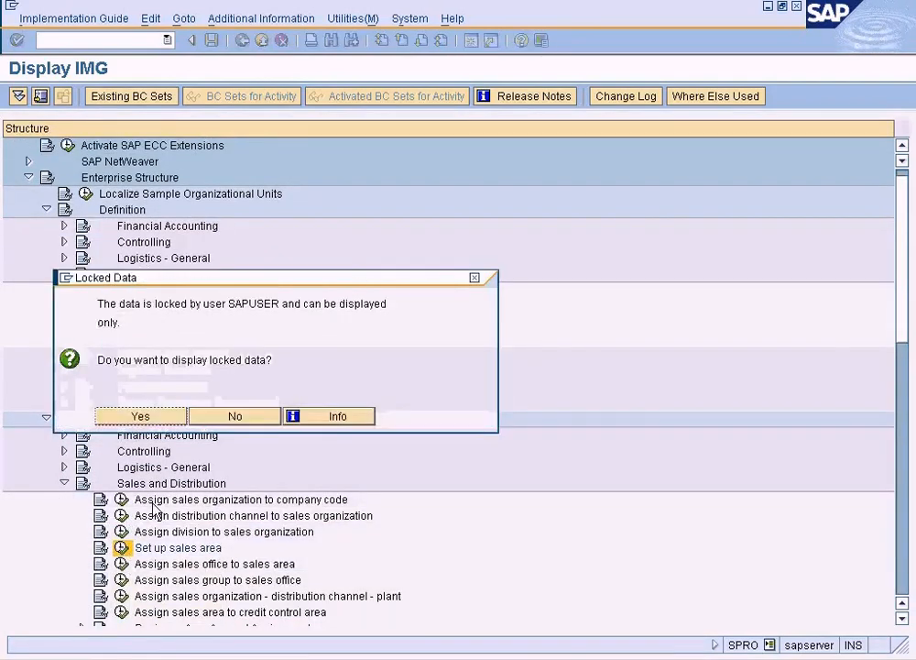
left_click(249, 421)
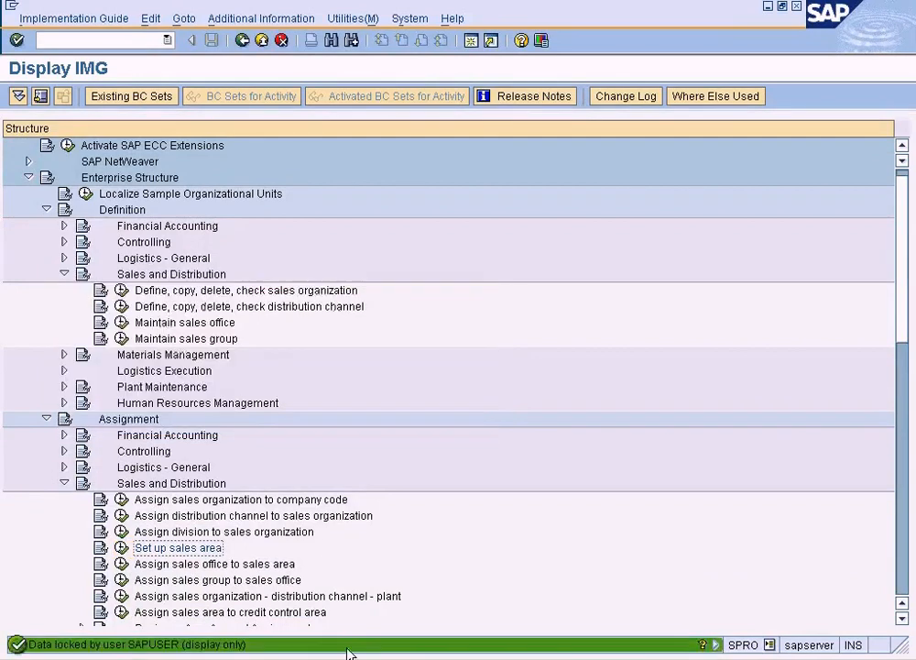
Switch to the other SAP session holding the sales area assignments and return from that table to Display IMG.
left_click(352, 658)
left_click(370, 615)
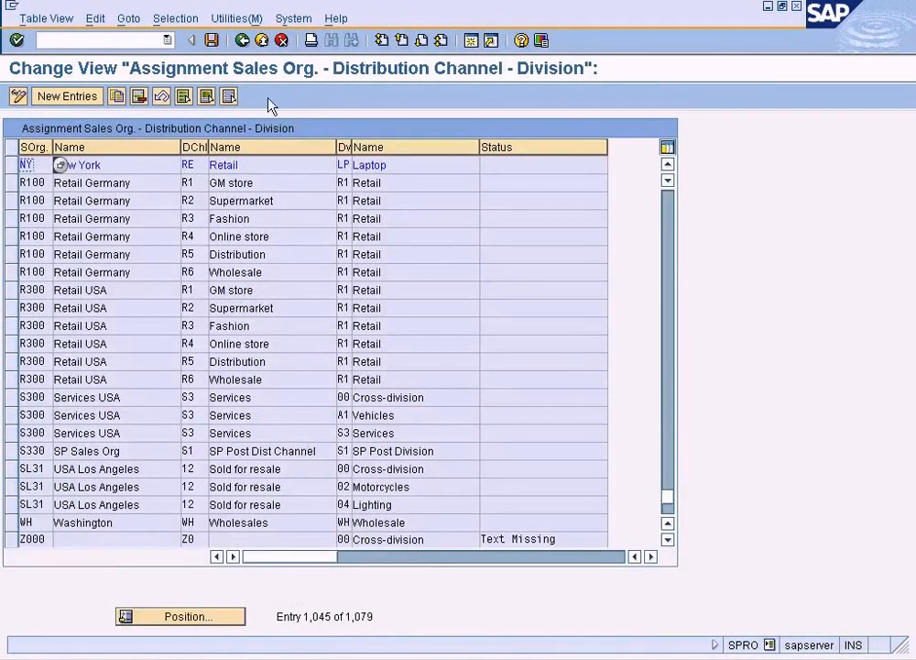
left_click(241, 40)
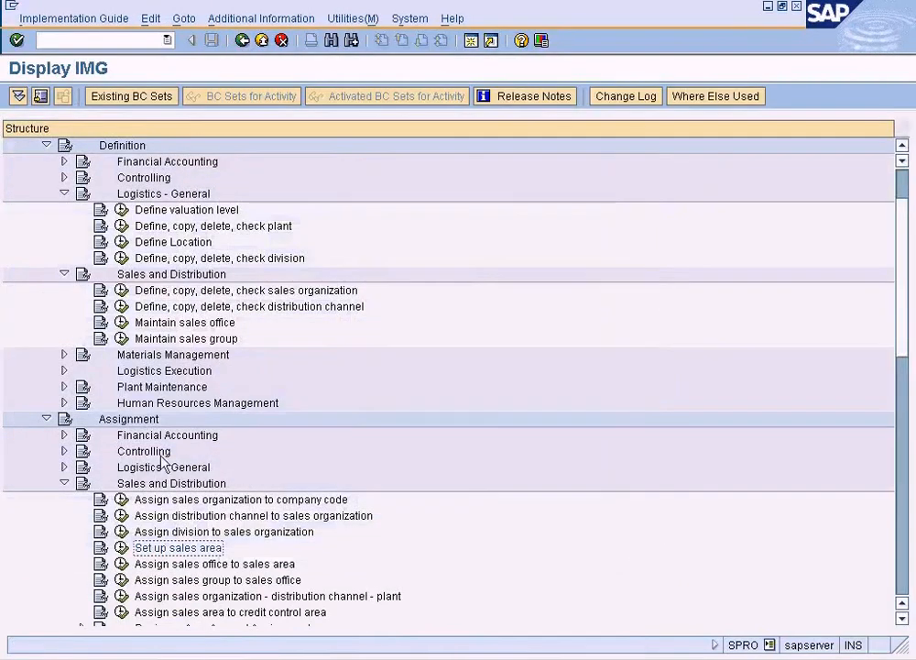
View the Set up sales area table briefly and look over the Enterprise Structure Definition and Assignment activities in the IMG.
left_click(122, 548)
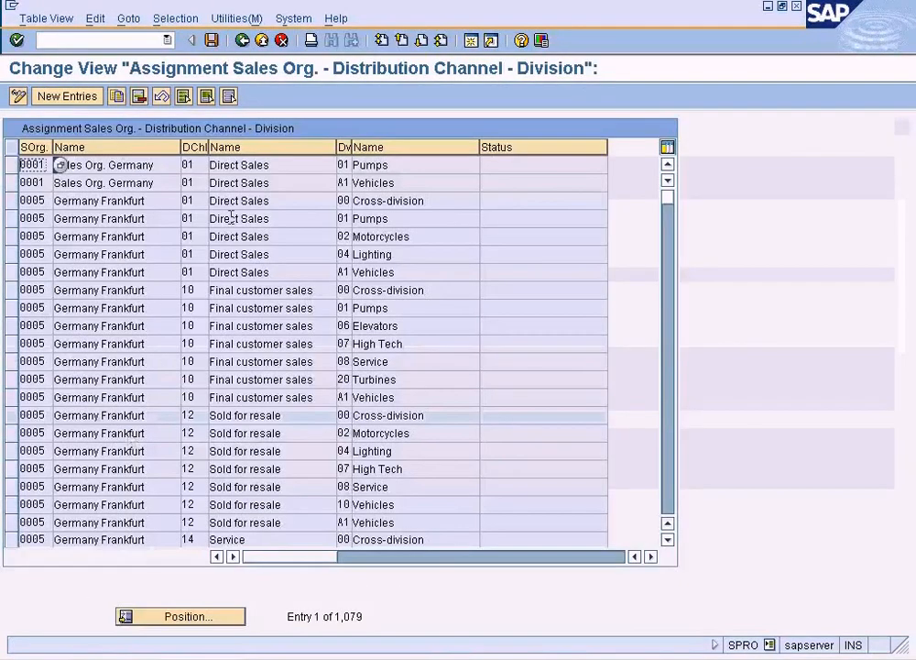
left_click(242, 40)
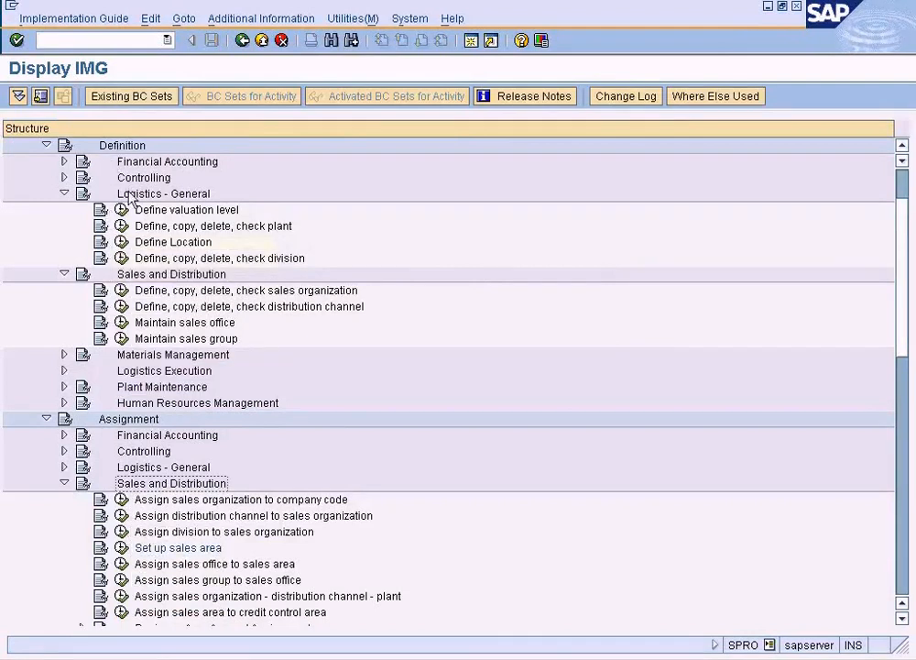
left_click(903, 148)
left_click(902, 148)
left_click(903, 148)
left_click(903, 147)
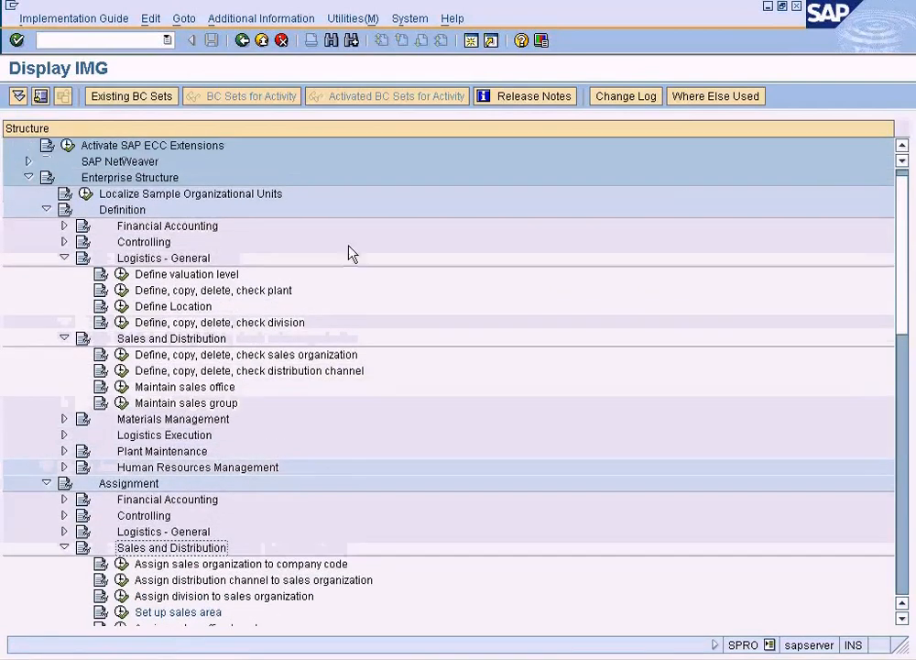
left_click(122, 210)
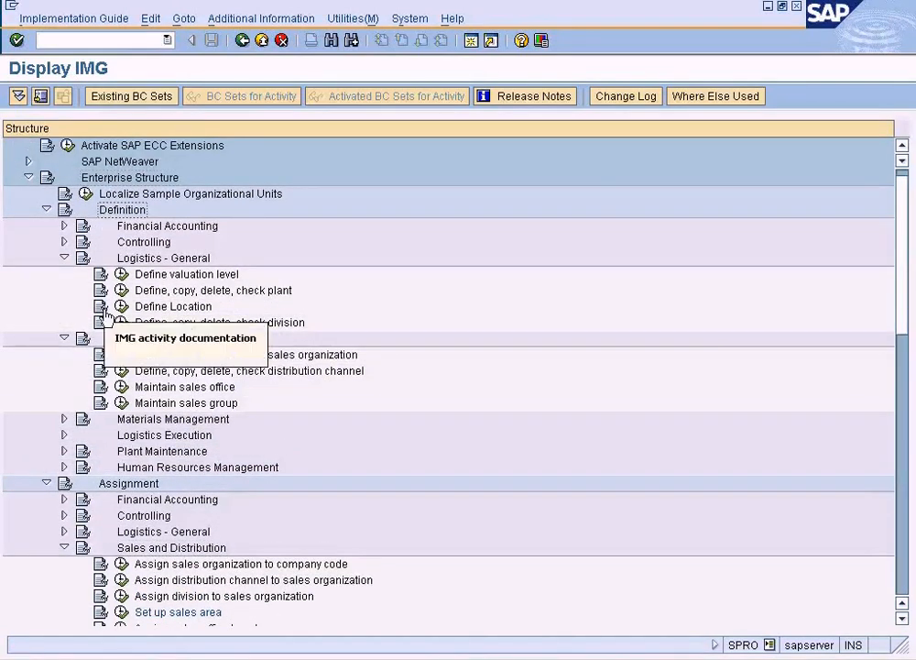
left_click(172, 612)
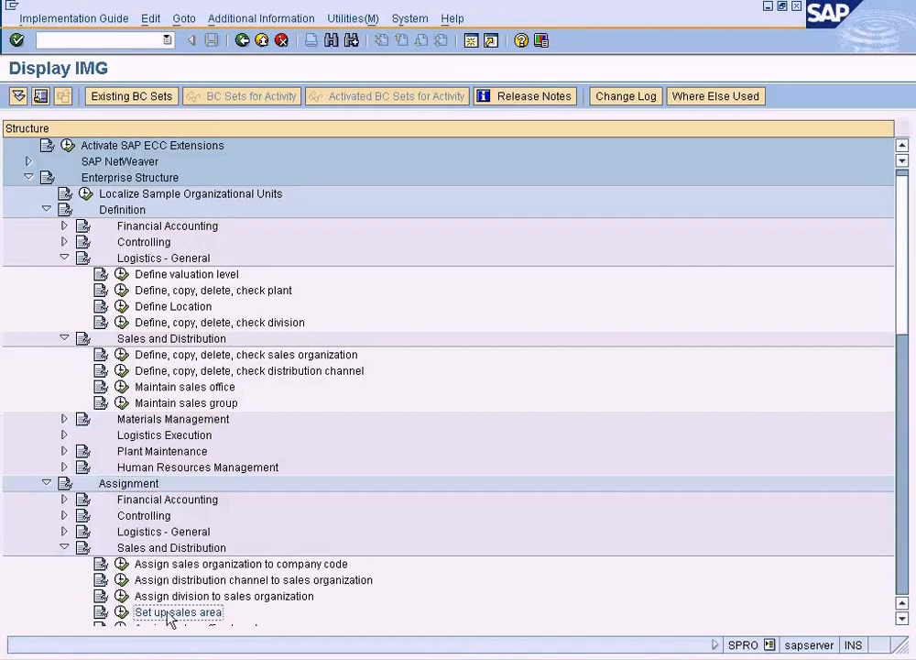
In Set up sales area, try to save a new entry with sales organization NY, distribution channel WH and division LP.
left_click(122, 612)
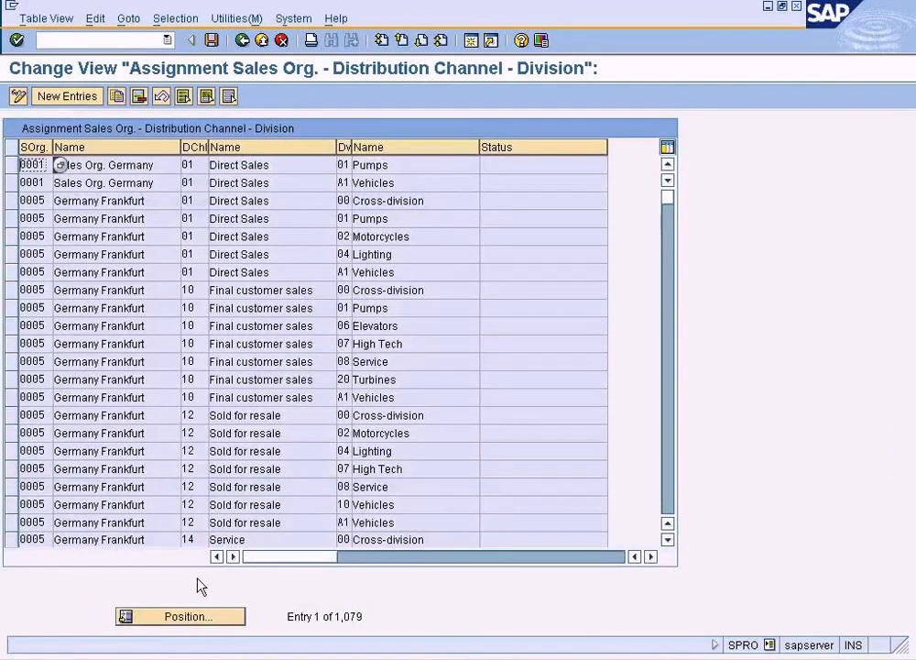
left_click(72, 99)
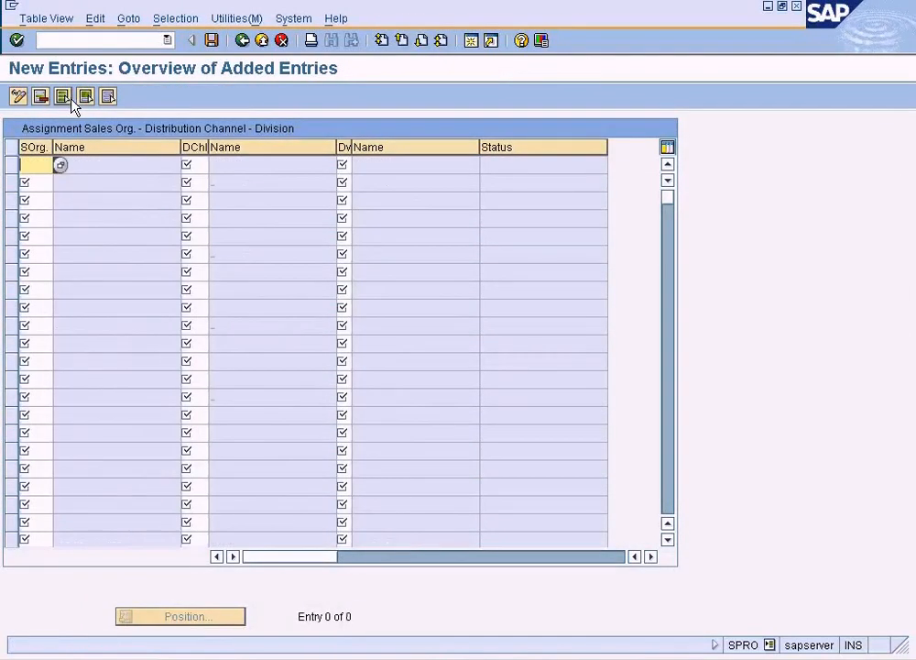
type("NY")
key("Tab")
type("WH")
key("Tab")
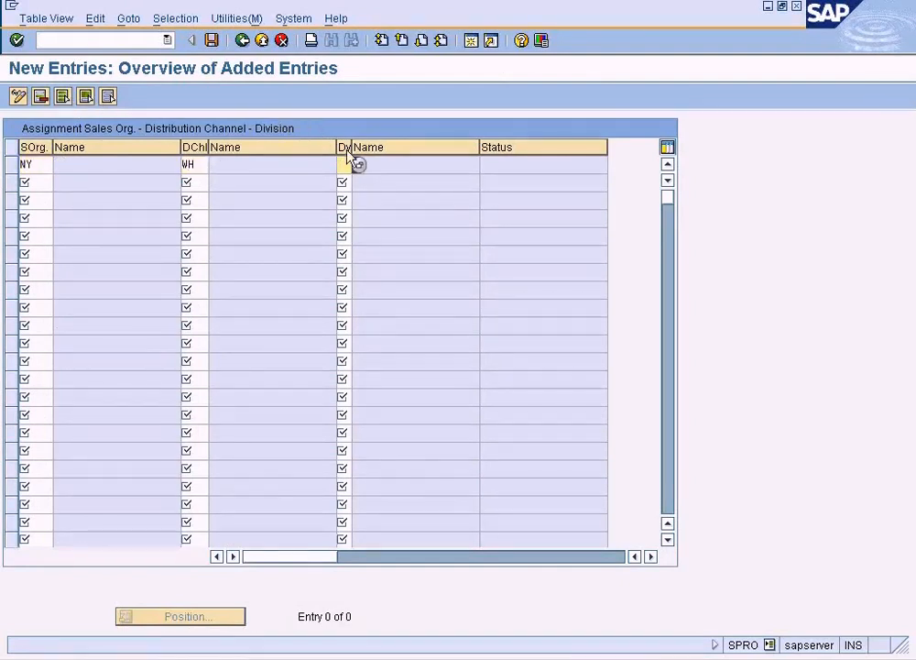
left_click(357, 165)
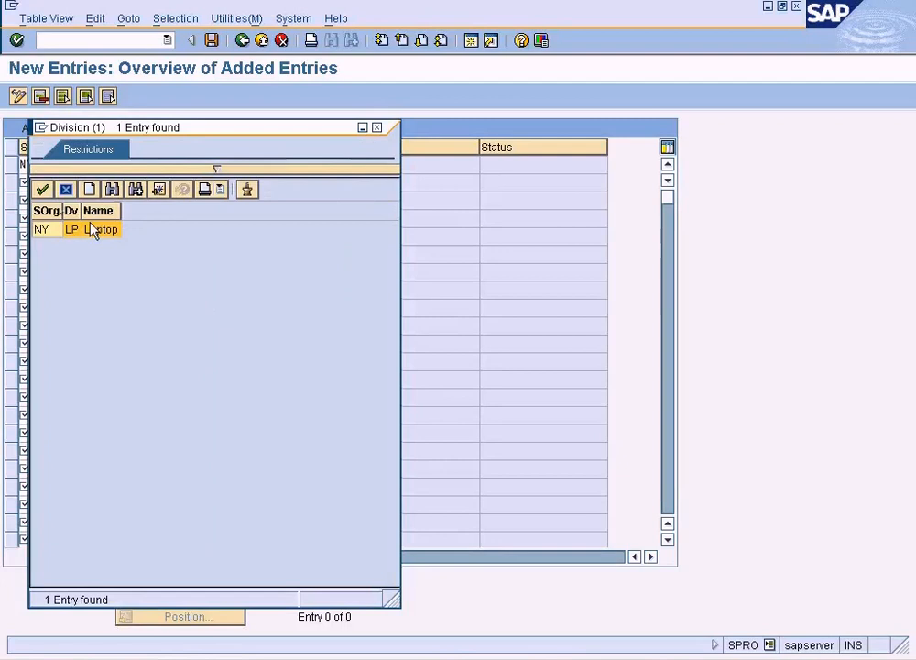
double_click(91, 231)
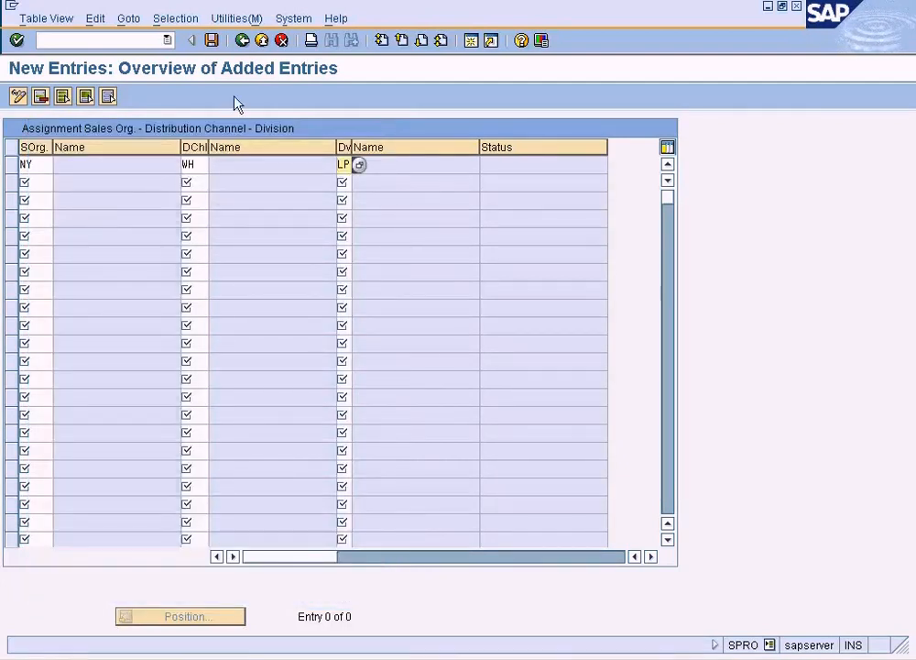
left_click(212, 40)
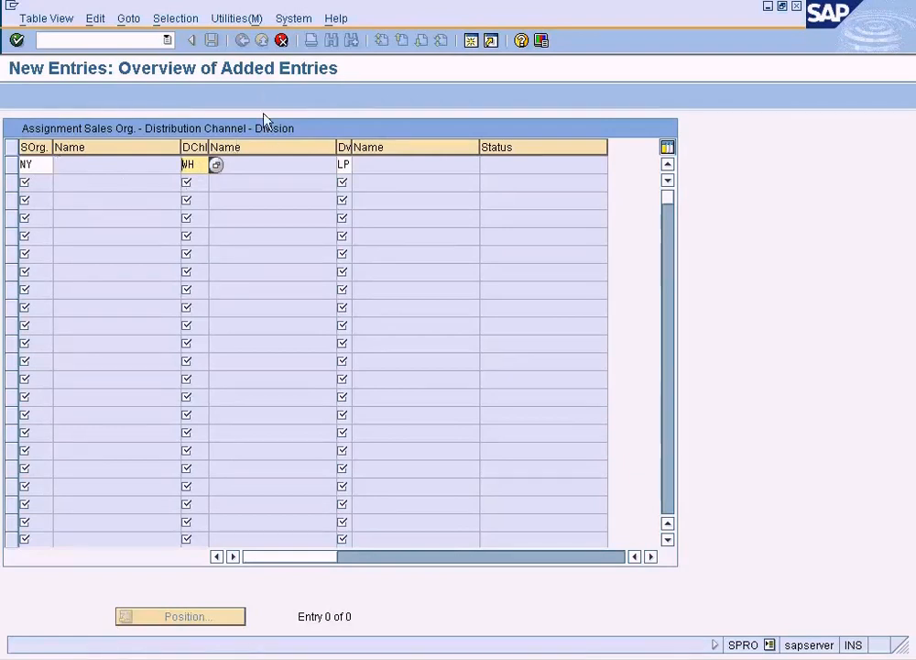
Discard the unsaved NY, WH, LP sales area entry and return to Display IMG.
left_click(281, 42)
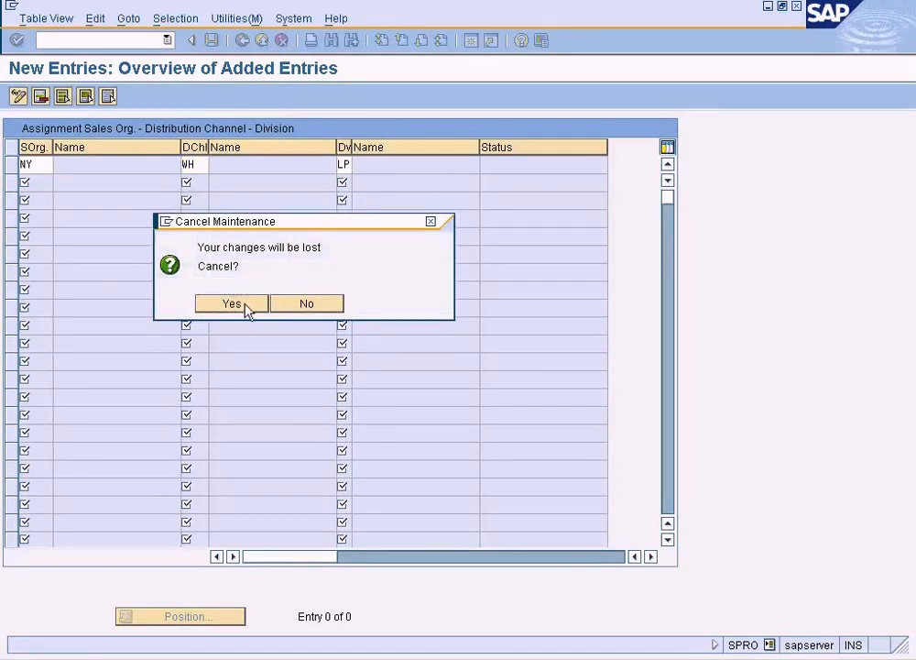
left_click(245, 310)
left_click(244, 41)
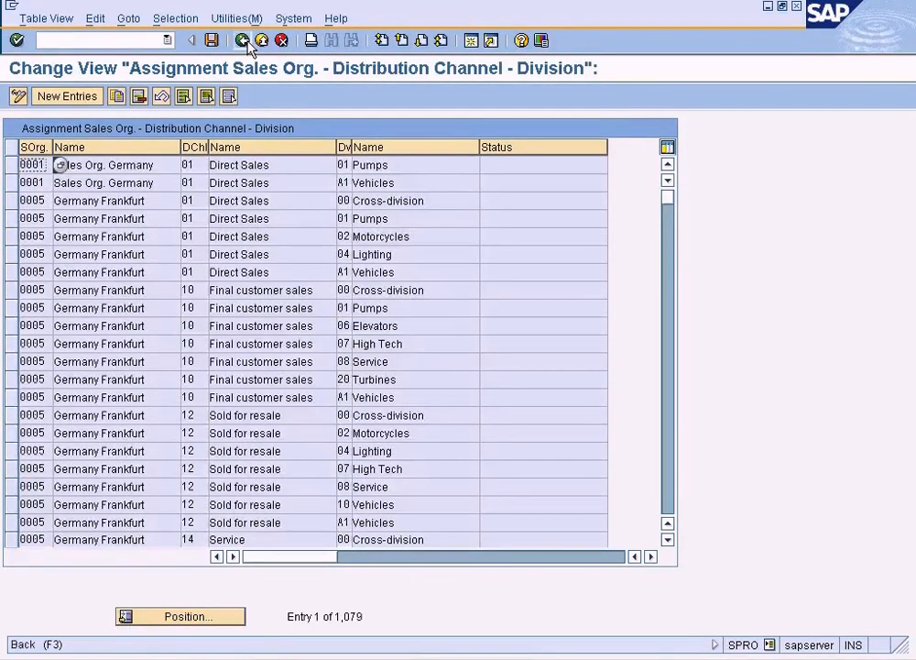
left_click(244, 41)
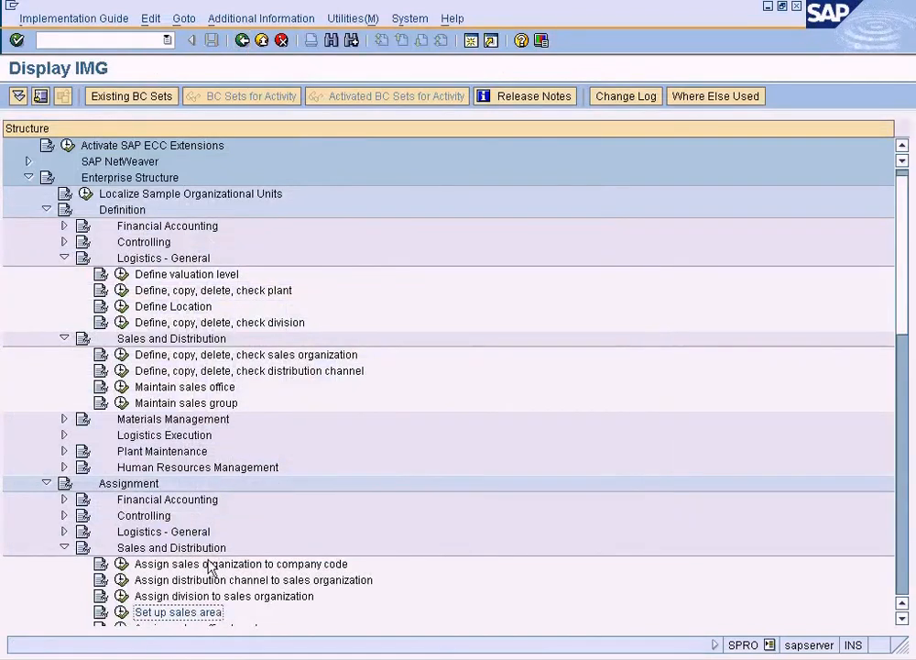
Free the locked distribution channel assignment by leaving the Assign Master Data view in the other SAP session, and return to the Enterprise Structure IMG session.
left_click(121, 580)
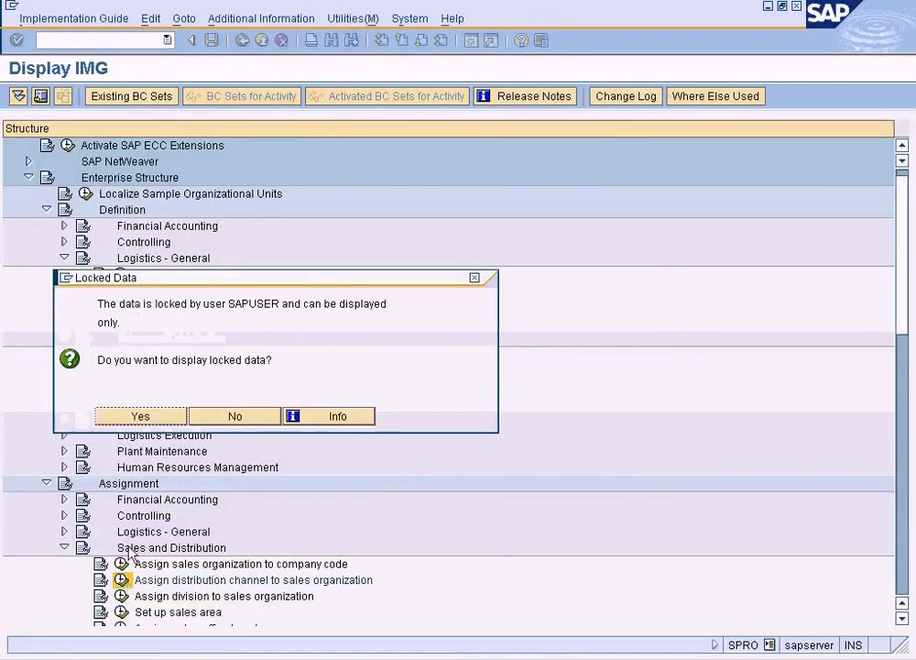
left_click(220, 417)
left_click(355, 658)
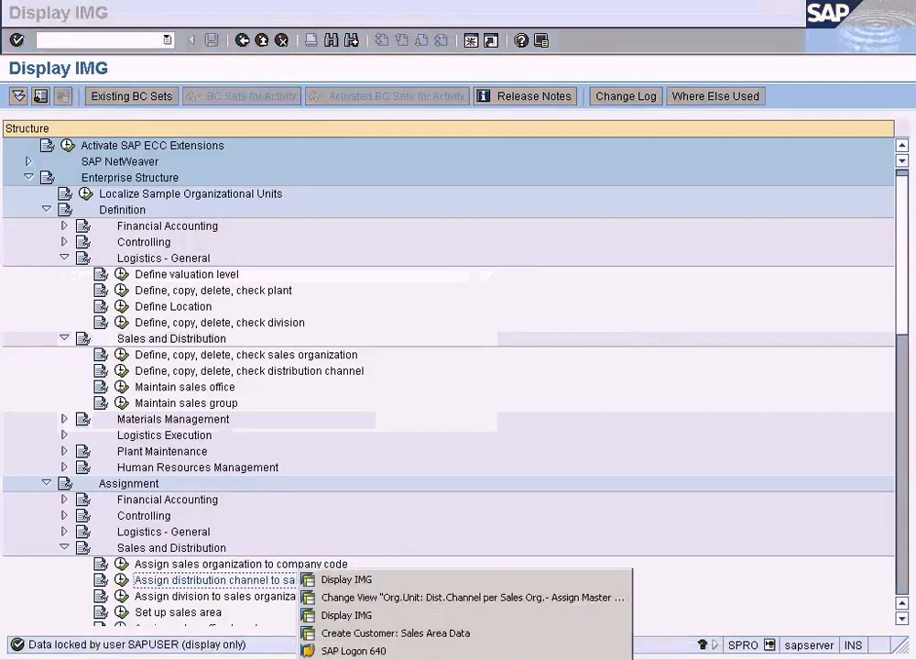
left_click(377, 596)
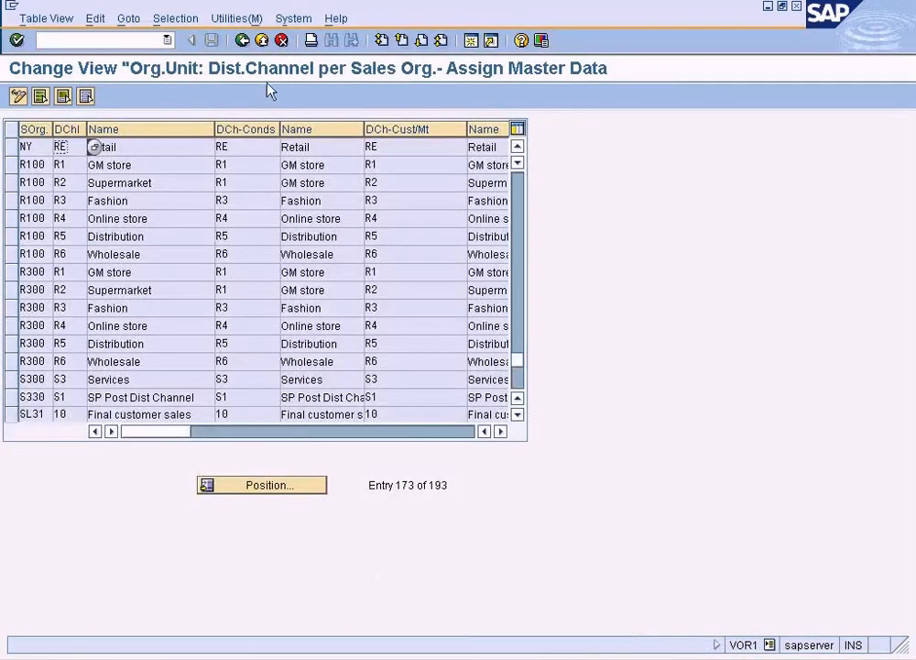
left_click(262, 41)
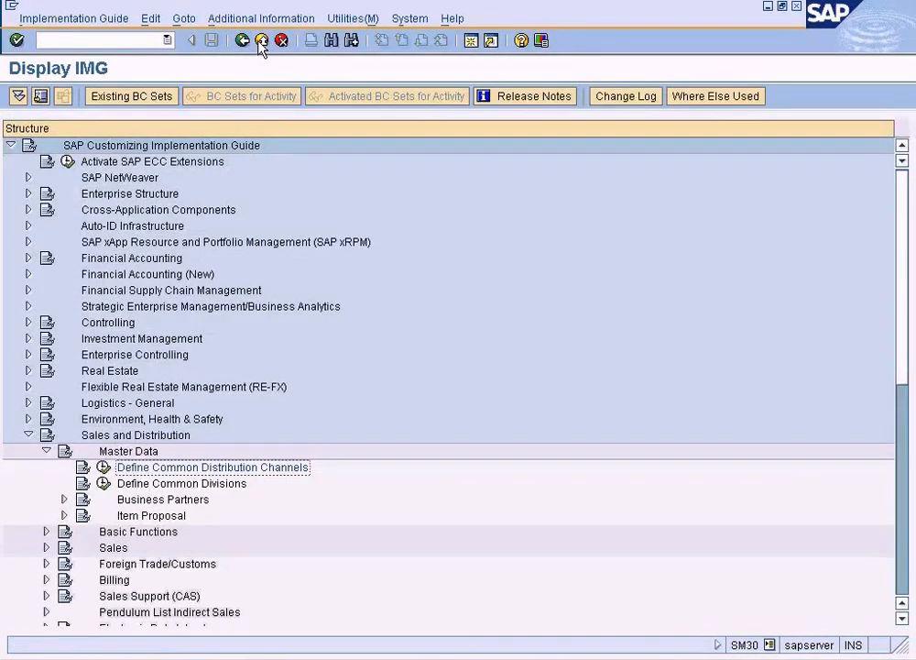
left_click(385, 658)
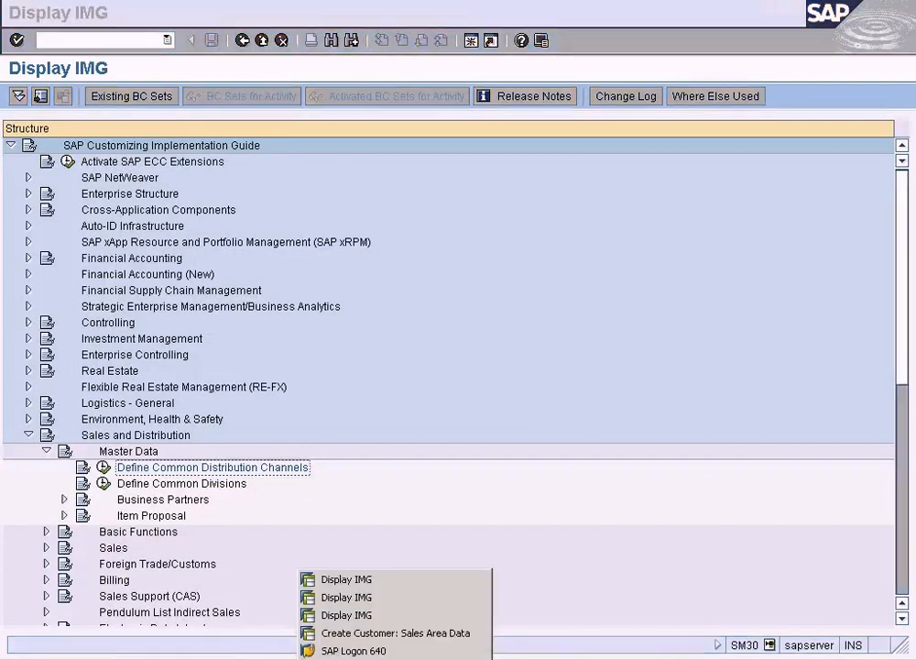
left_click(384, 616)
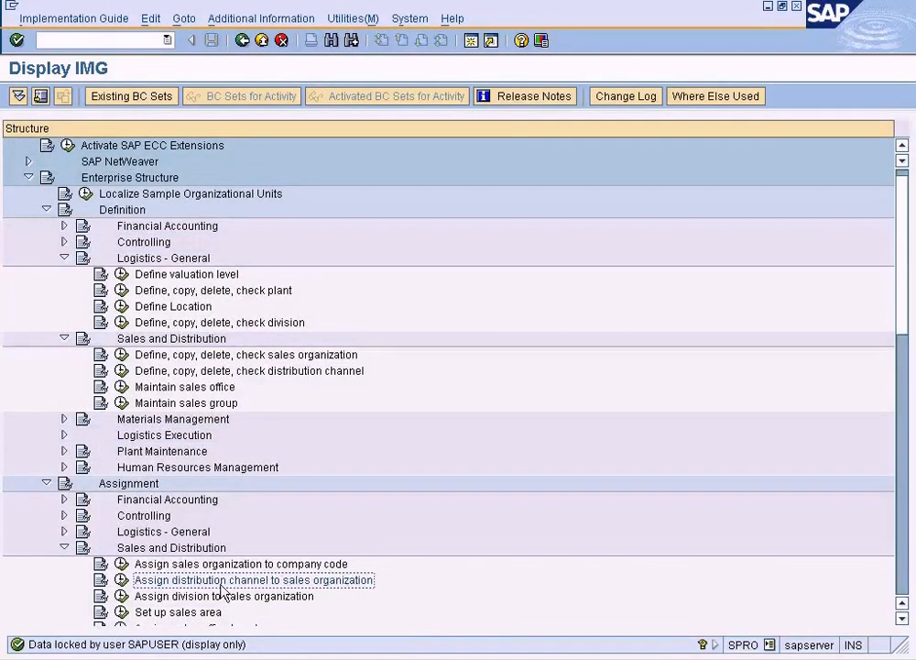
Assign distribution channel WH to sales organization NY, save the entry and return to Display IMG.
left_click(121, 580)
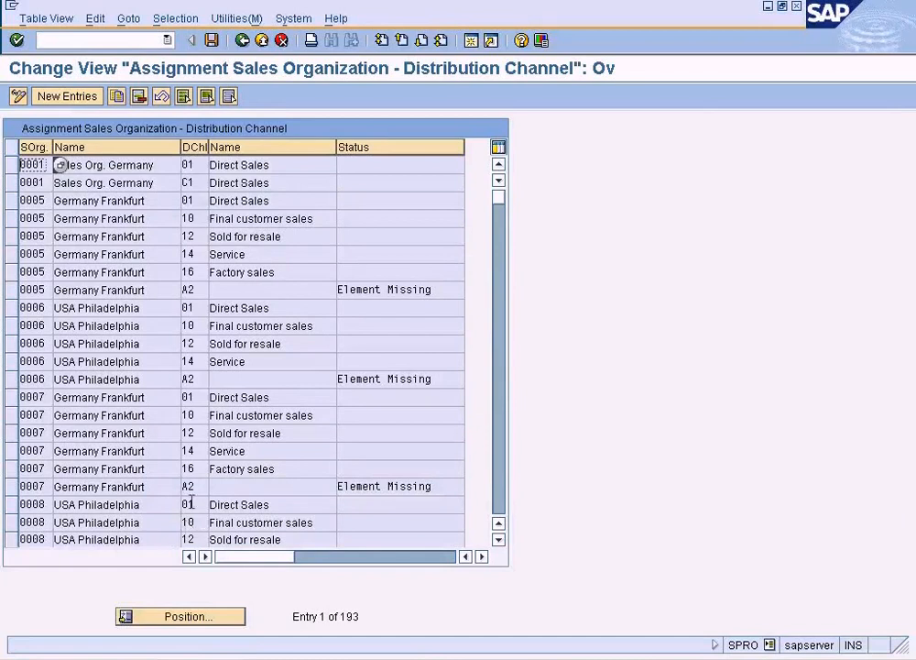
left_click(66, 96)
type("NY")
key("Tab")
type("WH")
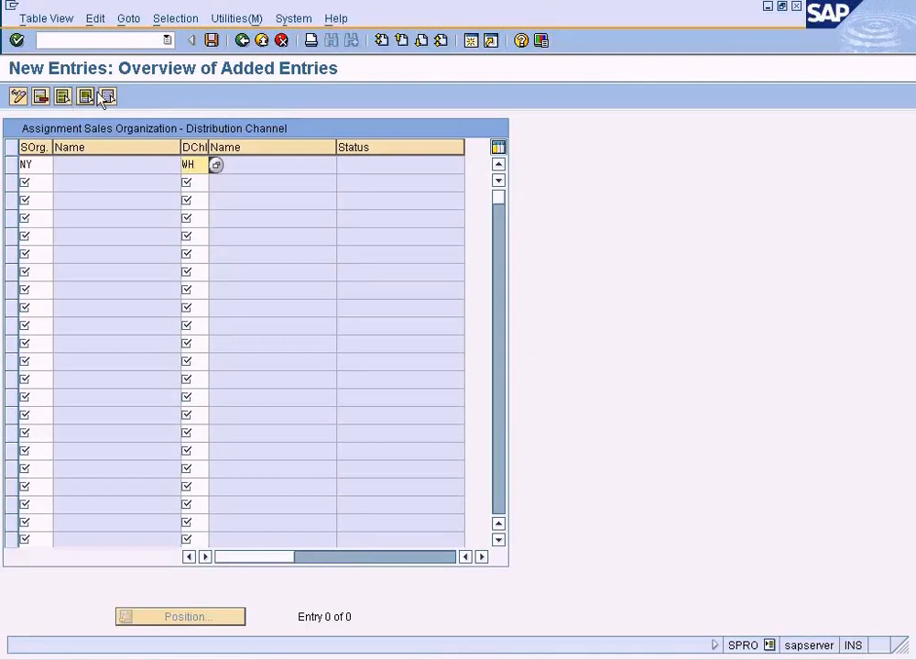
left_click(211, 41)
left_click(243, 40)
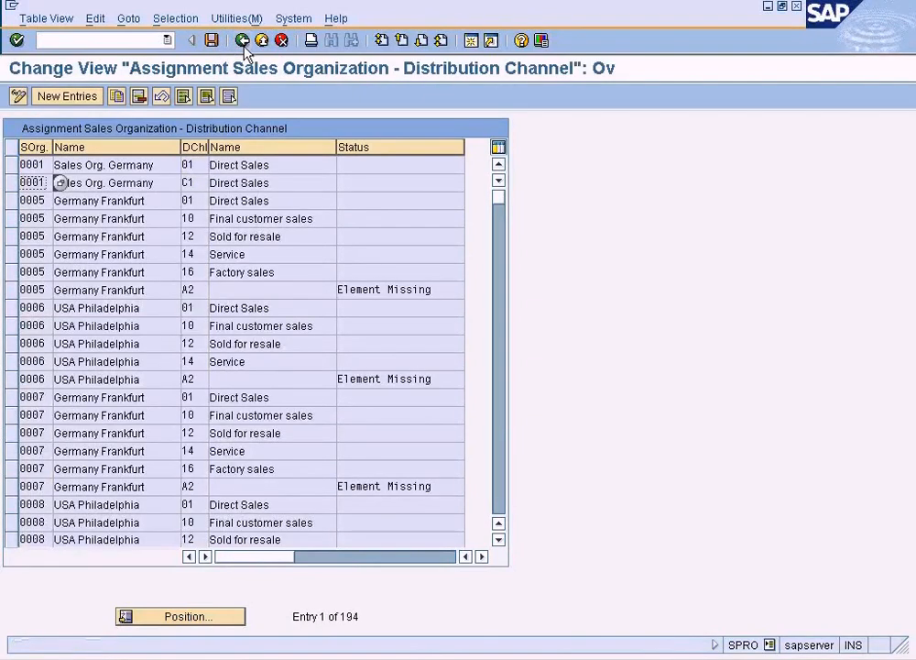
left_click(243, 40)
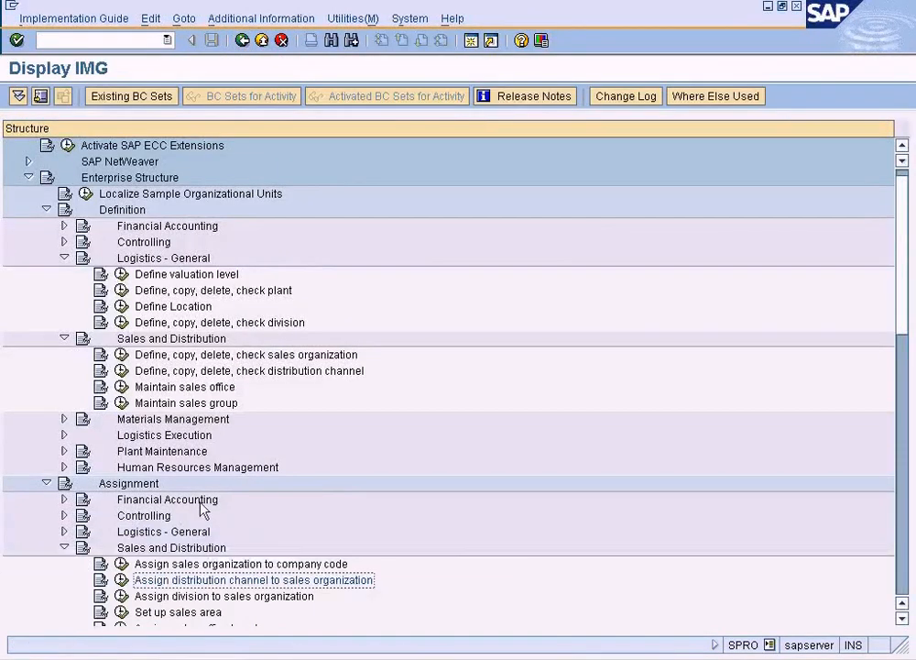
Set up and save a new sales area with sales organization NY, distribution channel WH and division LP.
left_click(122, 612)
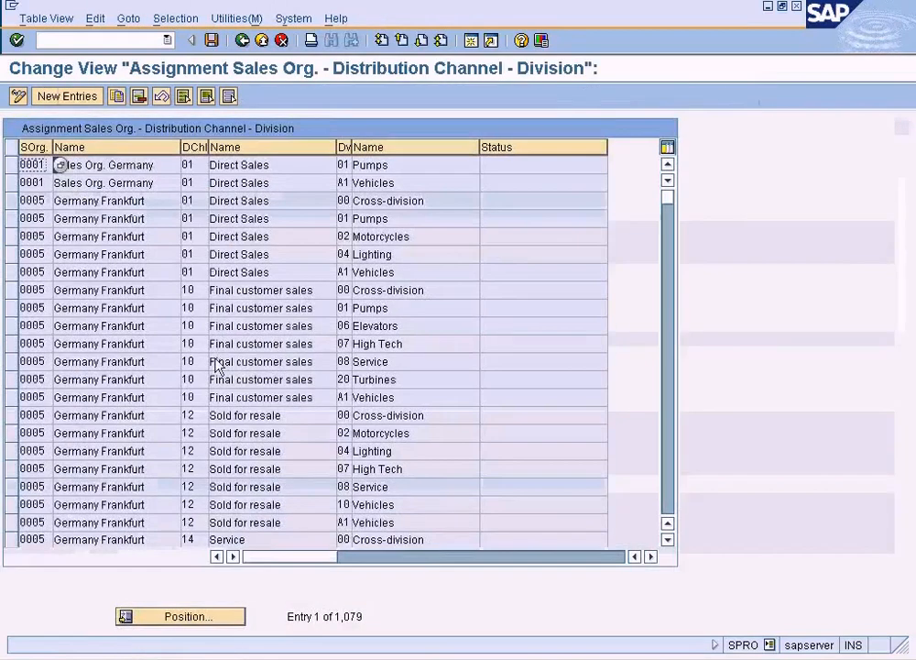
left_click(66, 99)
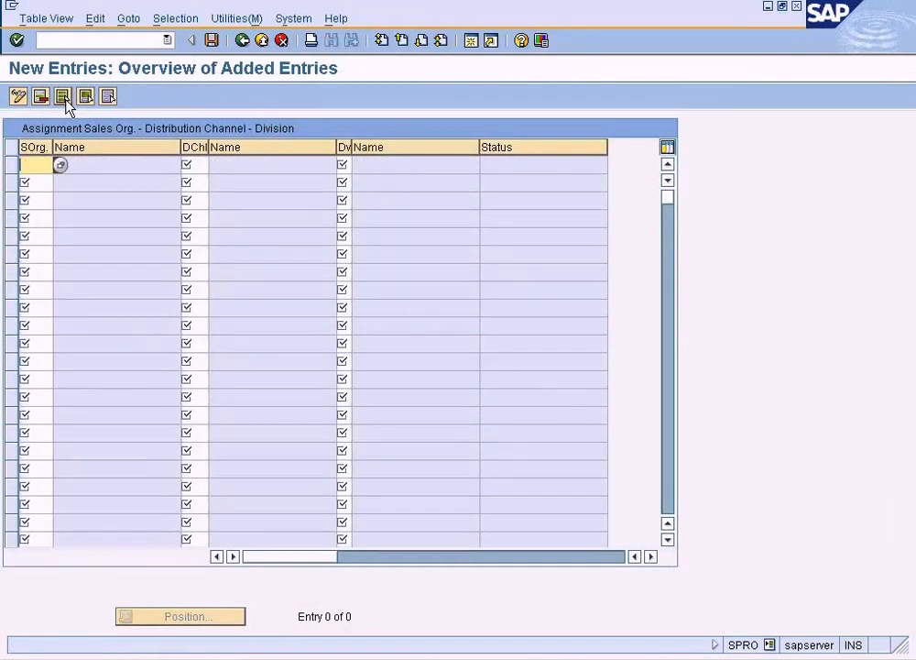
type("NY")
key("Tab")
type("WH")
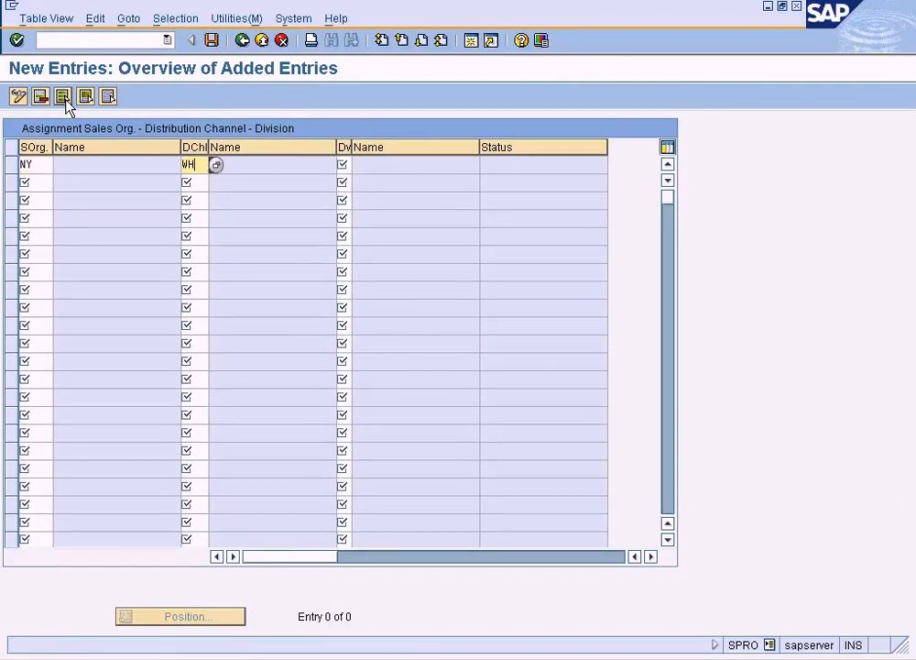
key("Tab")
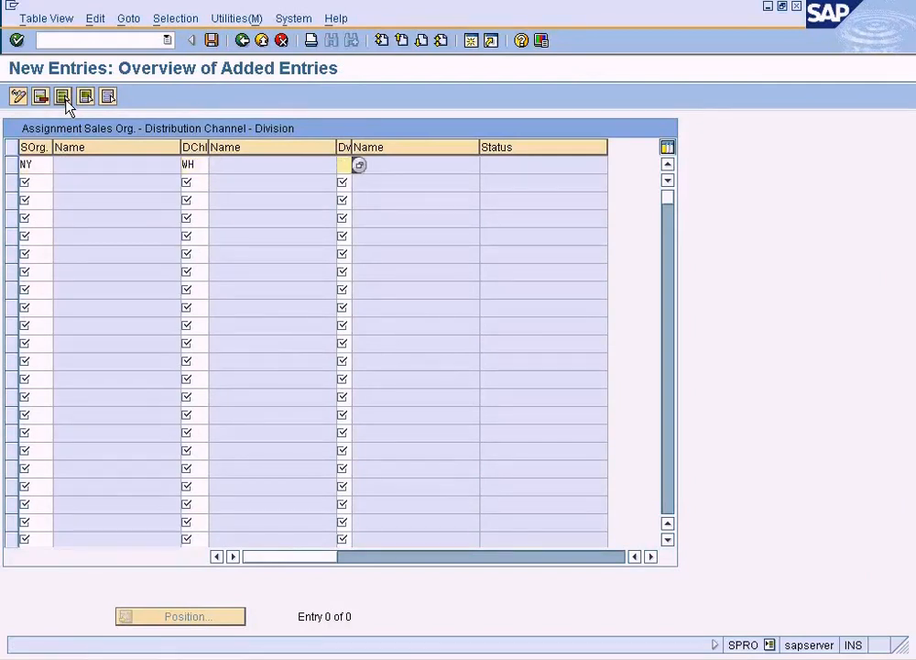
left_click(212, 40)
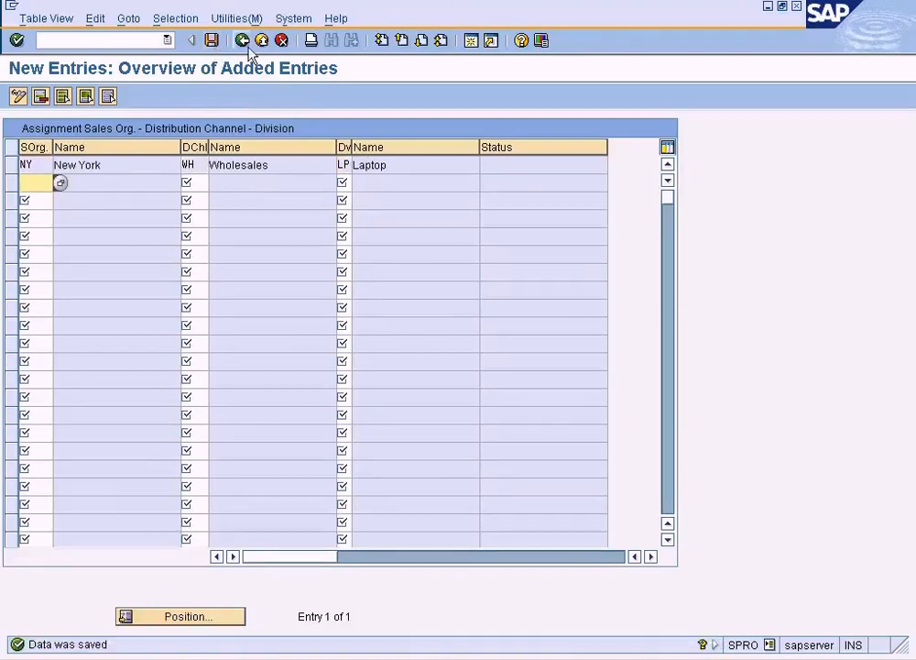
left_click(243, 42)
Switch to Paint, mark the New york Wholesale entry in the sales area list, and return to SAP.
key("alt+Tab")
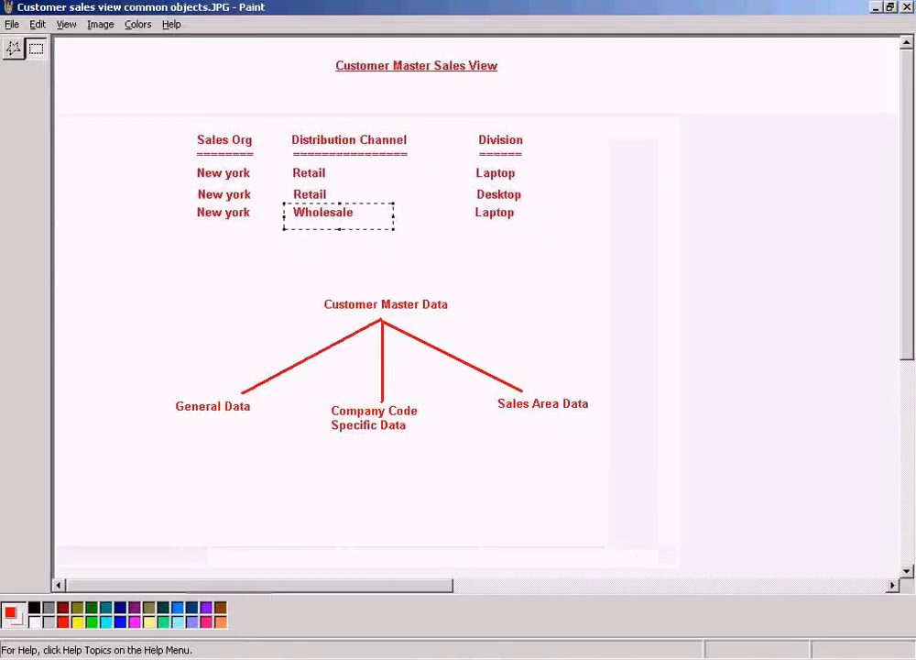
left_click(483, 513)
mouse_move(197, 205)
left_mouse_down()
mouse_move(352, 235)
mouse_move(377, 228)
left_mouse_up()
key("alt+Tab")
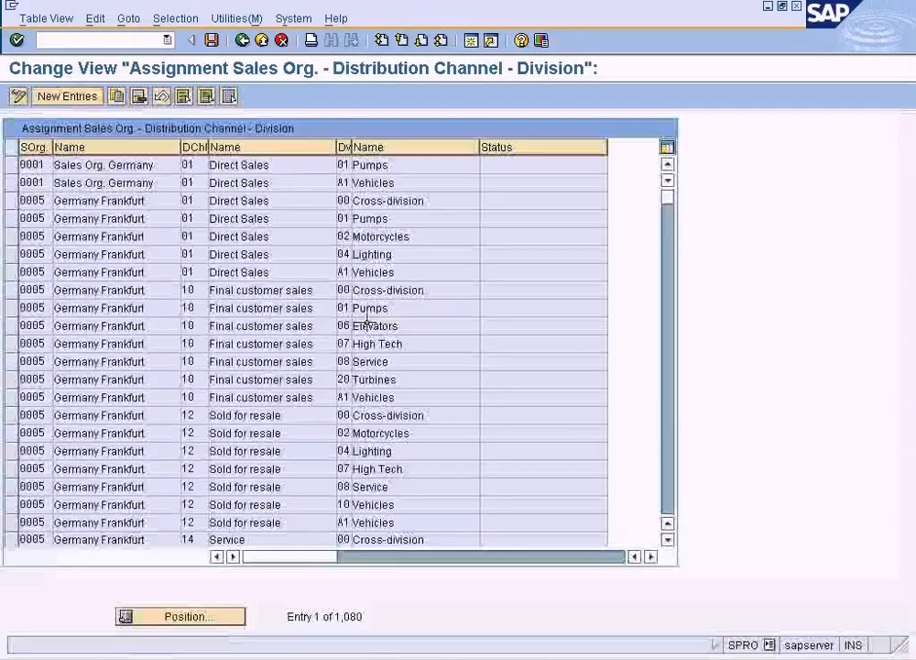
Leave the sales area table and, in the other IMG session, open Define Common Distribution Channels positioned at sales organization NY.
left_click(244, 43)
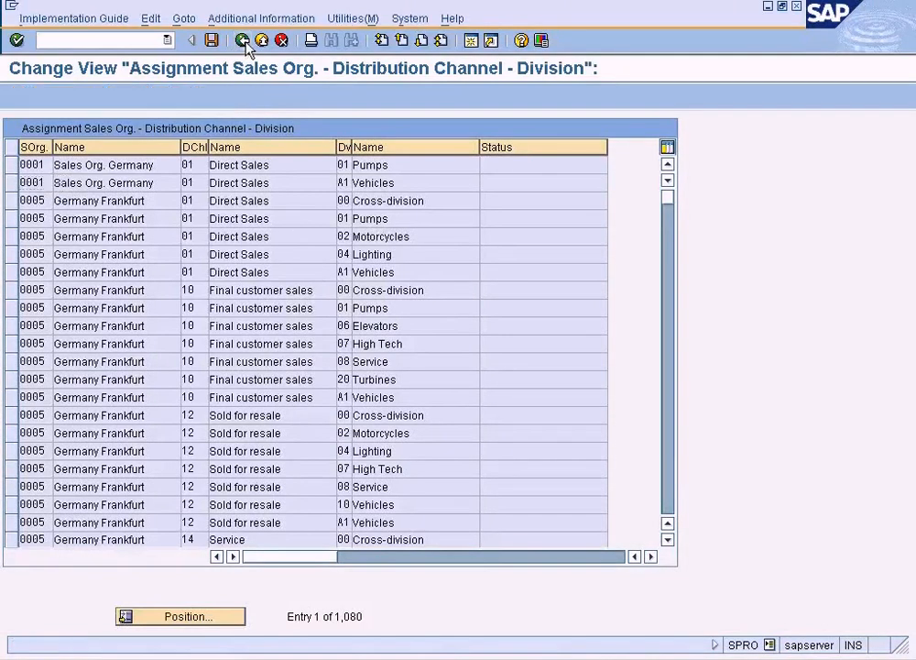
left_click(389, 654)
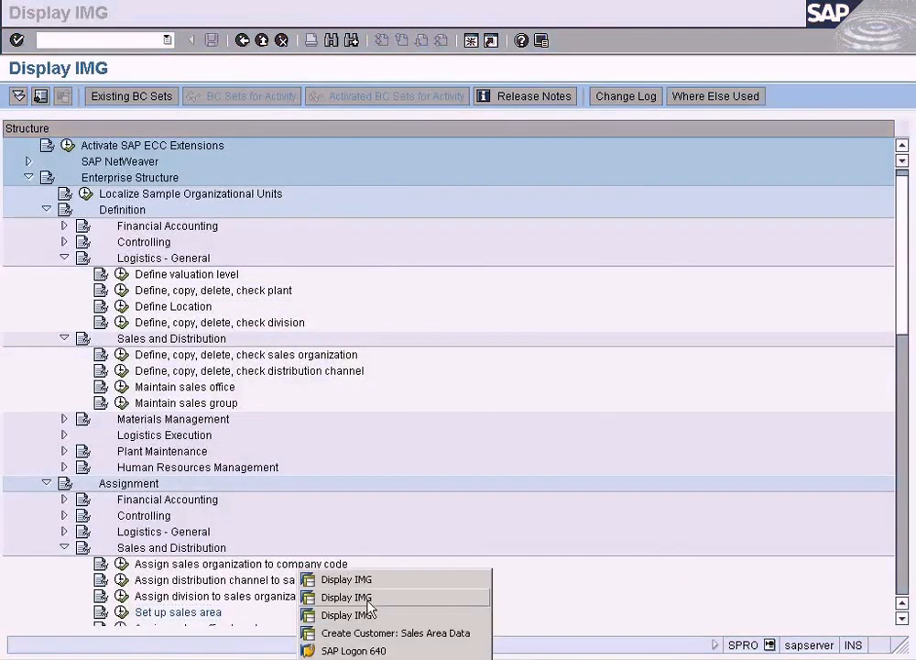
left_click(369, 601)
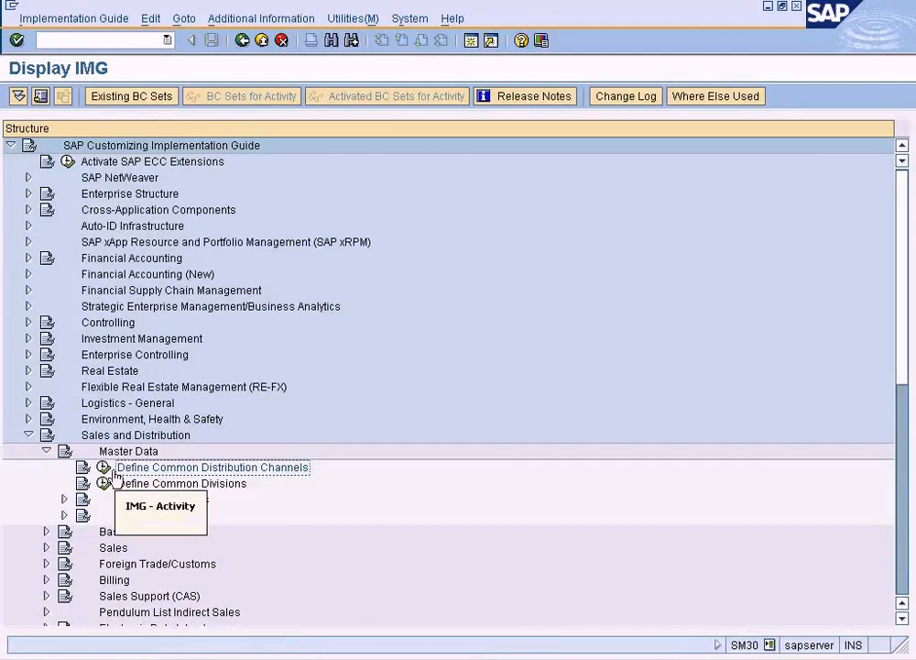
left_click(105, 469)
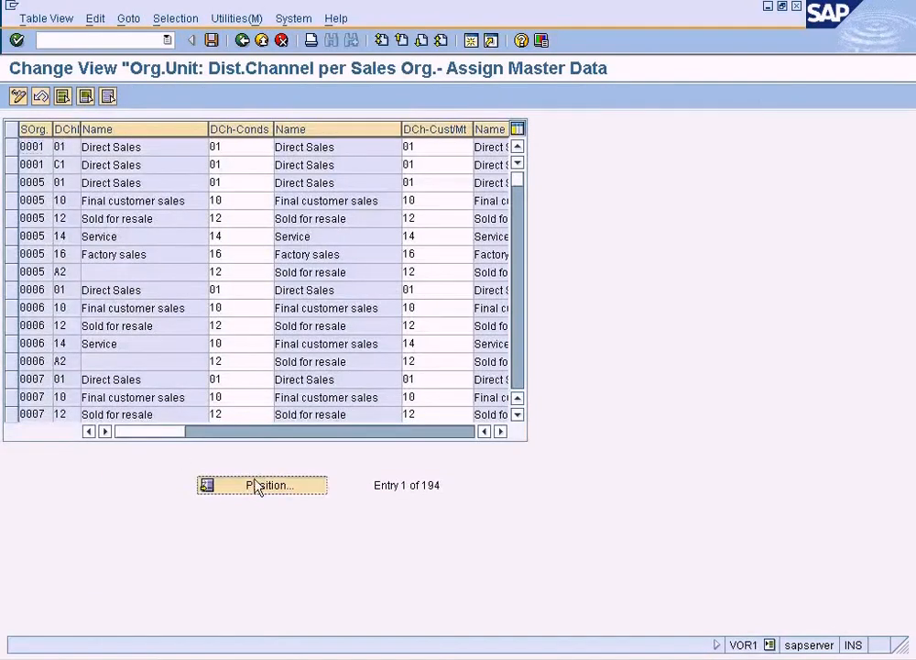
left_click(261, 485)
type("NY")
key("Return")
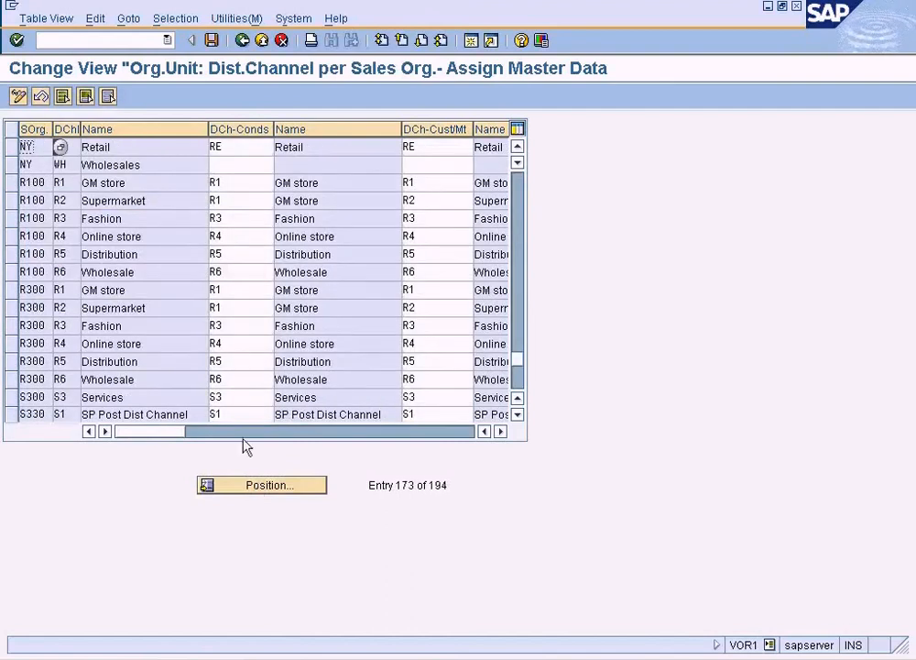
Examine the NY Wholesales row's conditions and customer/material channel fields and briefly consult the sales area overview in Paint.
left_click(121, 168)
left_click(75, 164)
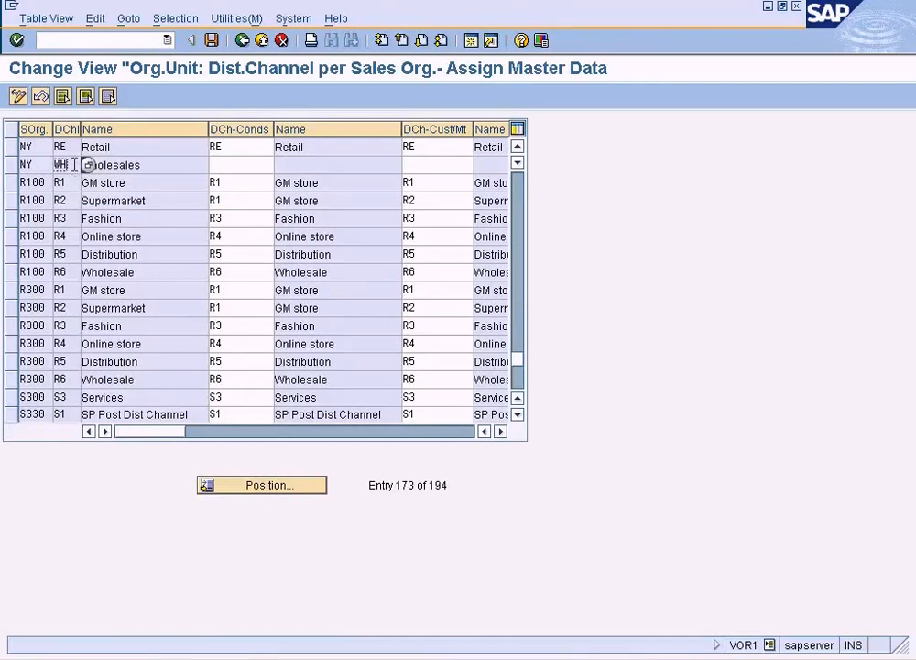
left_click(125, 169)
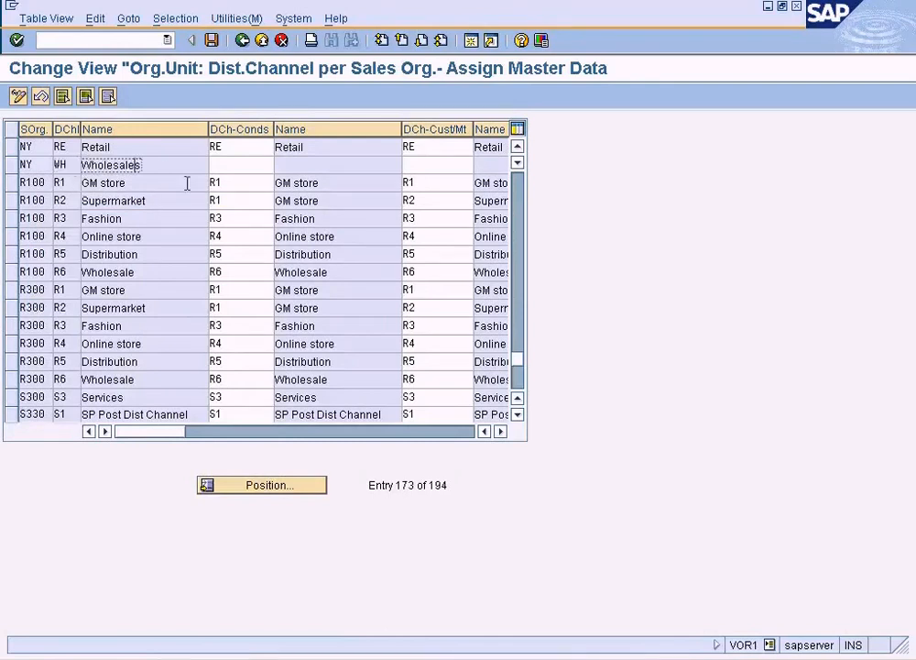
left_click(257, 165)
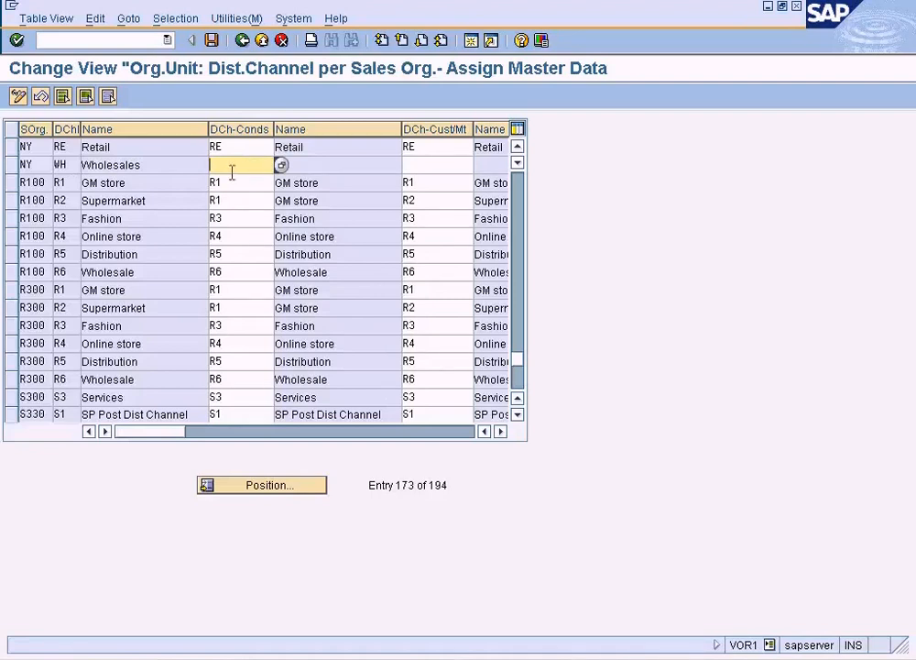
left_click(407, 171)
left_click(254, 166)
left_click(440, 169)
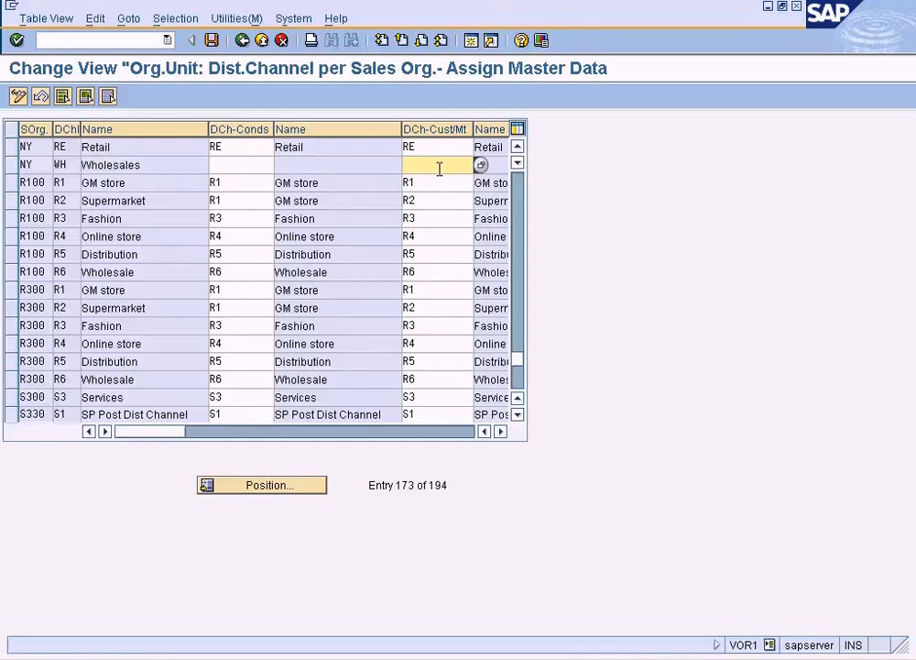
key("alt+Tab")
left_click(528, 239)
key("alt+Tab")
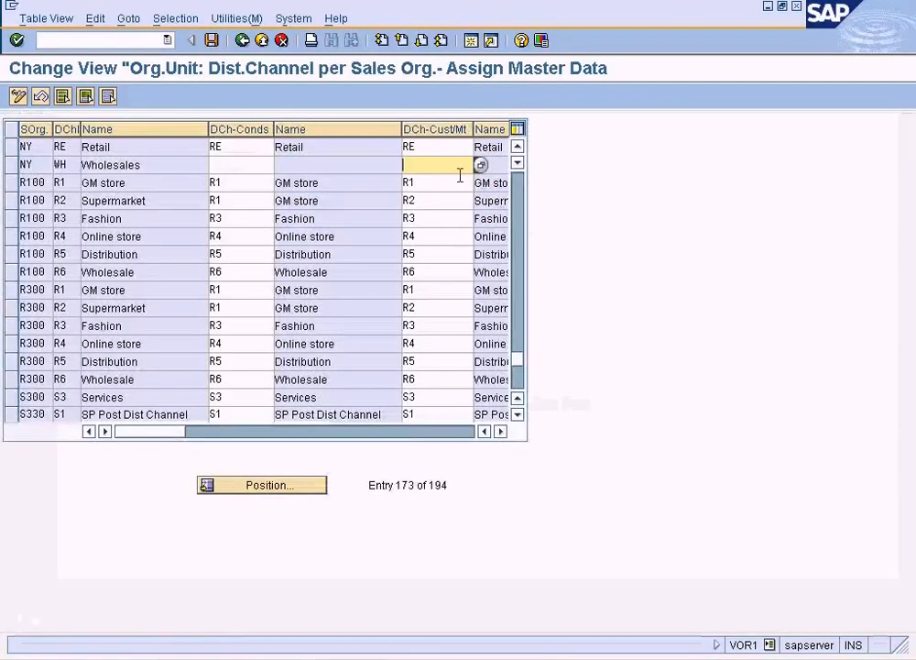
Enter RE as the customer/material distribution channel (DCh-Cust/Mt) for the NY Wholesales row.
double_click(425, 147)
left_click(415, 164)
type("TV")
left_click_drag(438, 166, 387, 162)
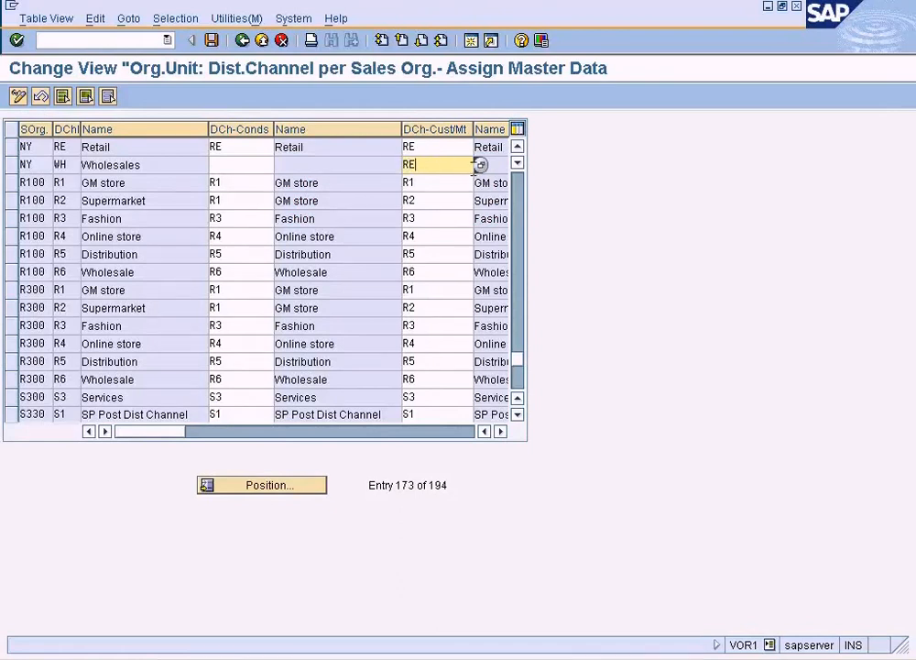
left_click(439, 146)
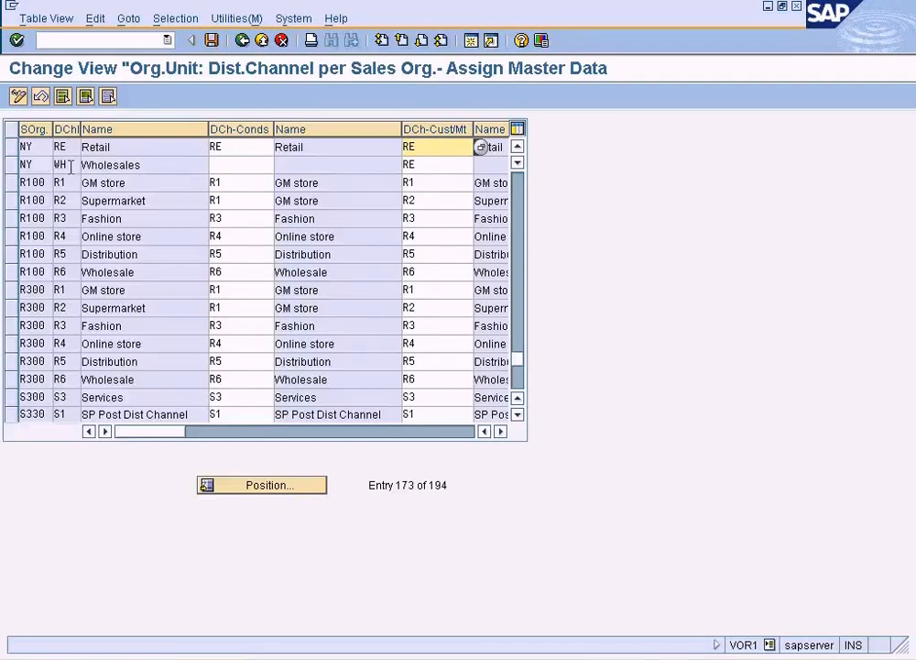
left_click(440, 165)
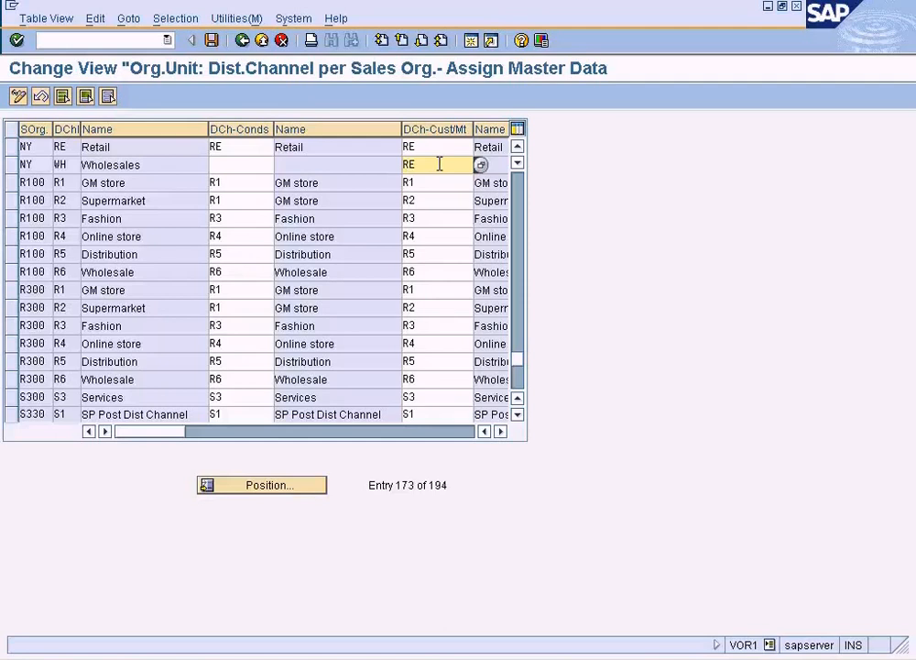
Discard the unsaved customer/material channel entry for NY Wholesales and return to Display IMG.
left_click(246, 42)
left_click(283, 41)
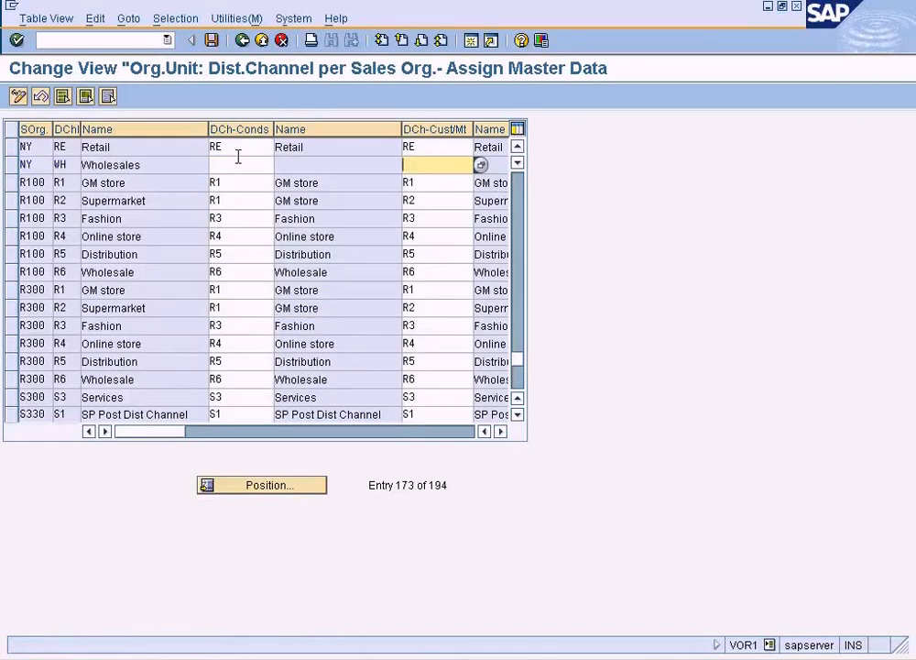
left_click(261, 41)
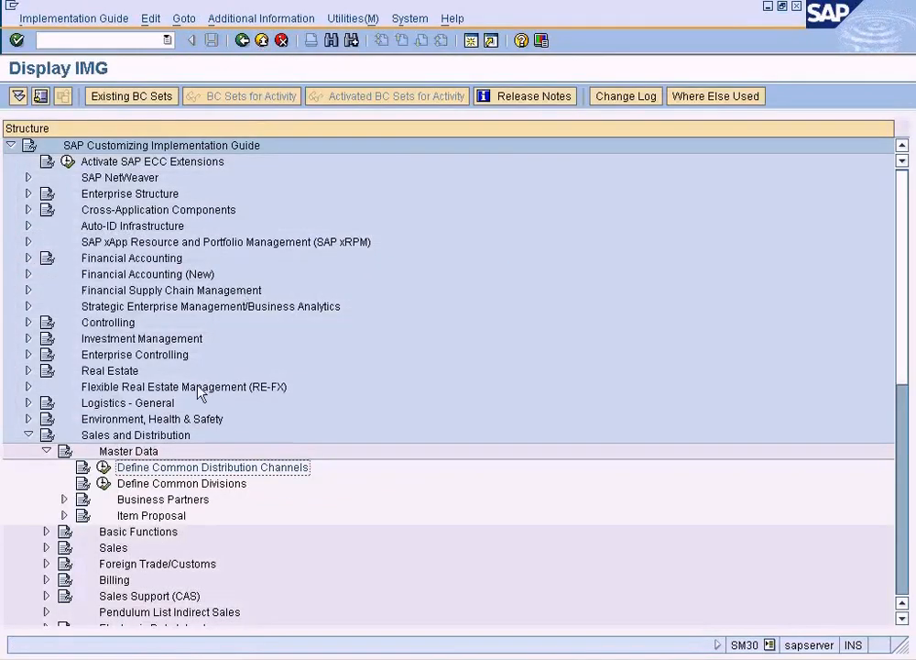
Reopen Define Common Distribution Channels and position the table at sales organization NY.
left_click(104, 468)
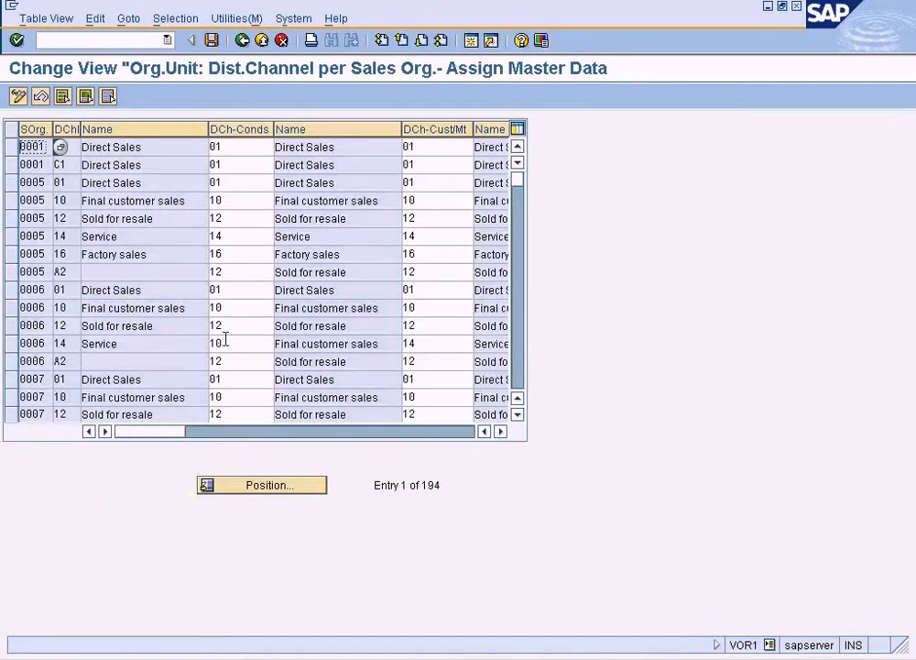
left_click(288, 489)
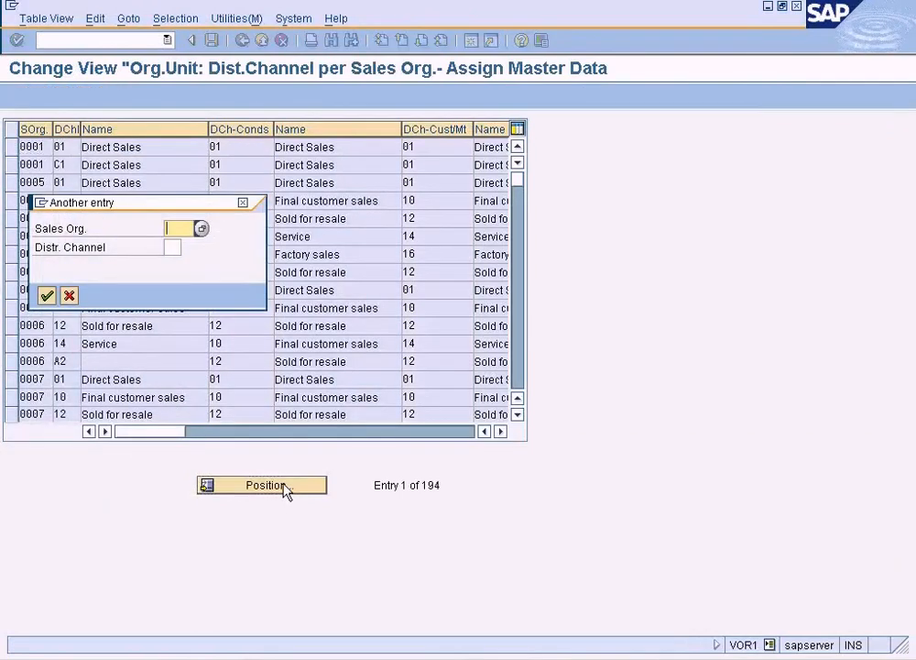
type("ny")
key("Return")
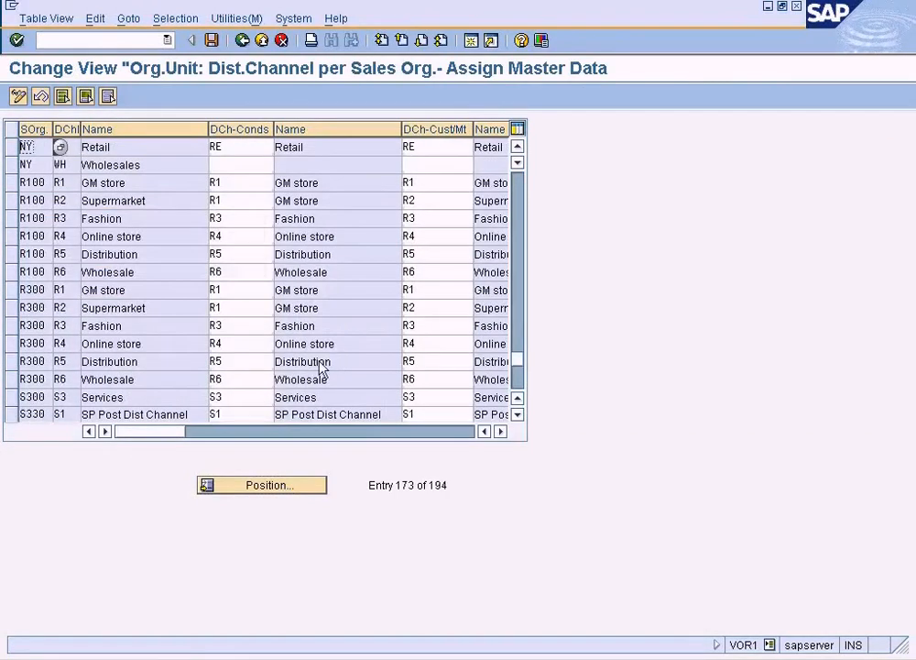
Leave the distribution channel table, discard the unsaved customer in the Create Customer session and restart customer creation.
left_click(242, 41)
left_click(379, 656)
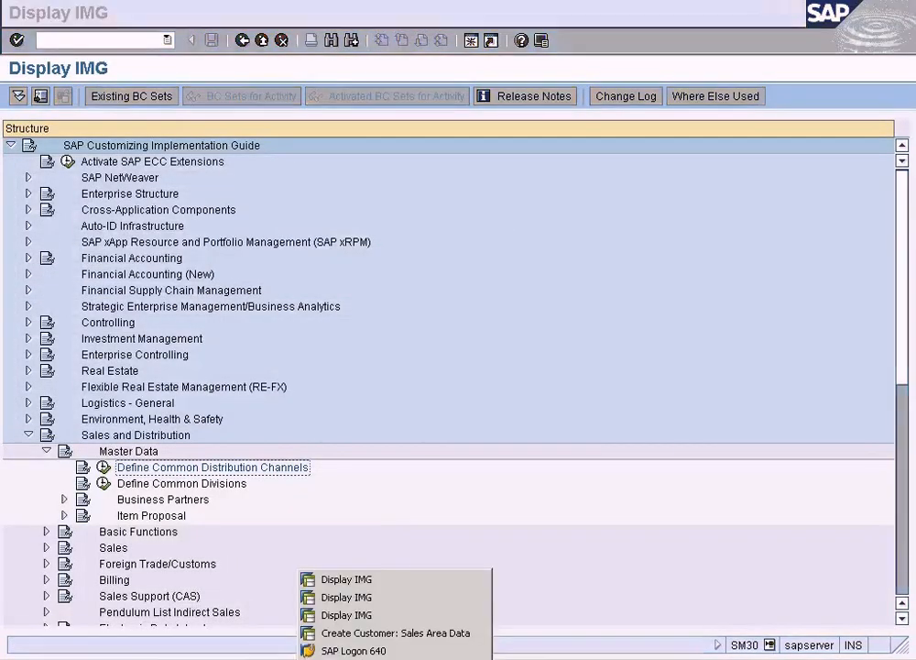
left_click(395, 632)
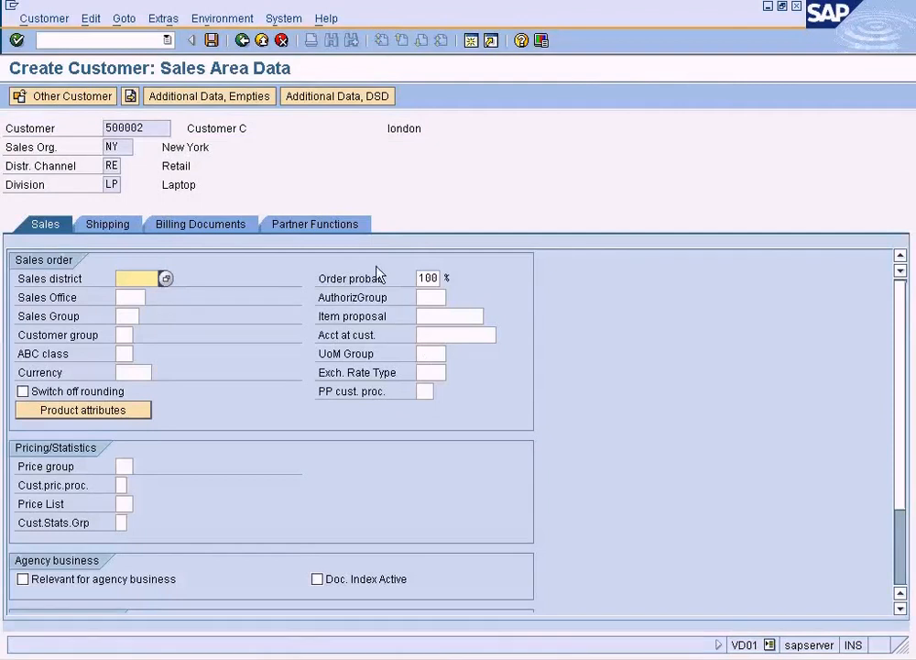
left_click(261, 43)
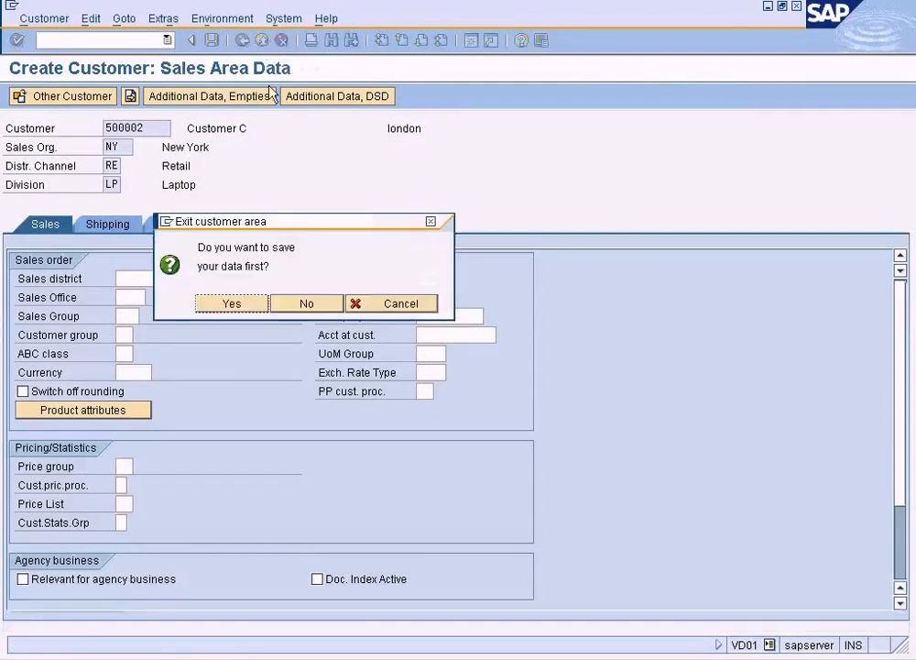
left_click(315, 303)
double_click(209, 338)
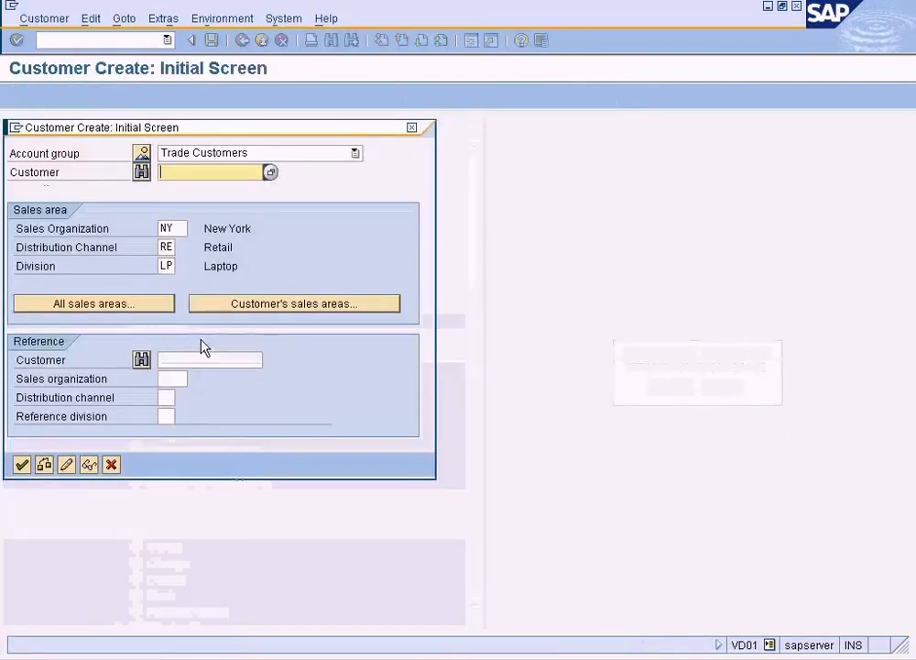
Search for customers by company code 3000 and pick the existing London customer for the new sales area.
left_click(270, 173)
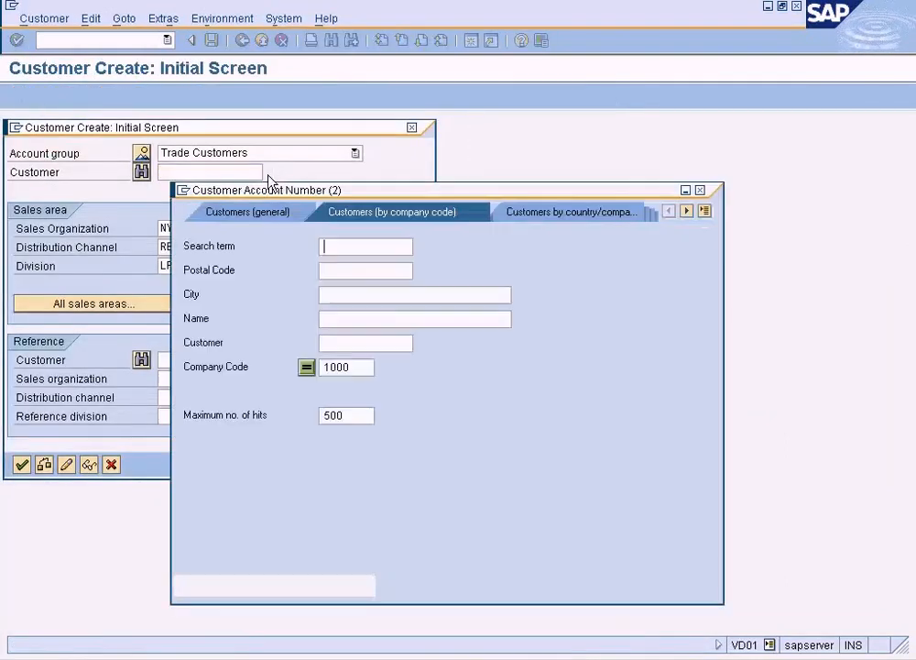
double_click(338, 367)
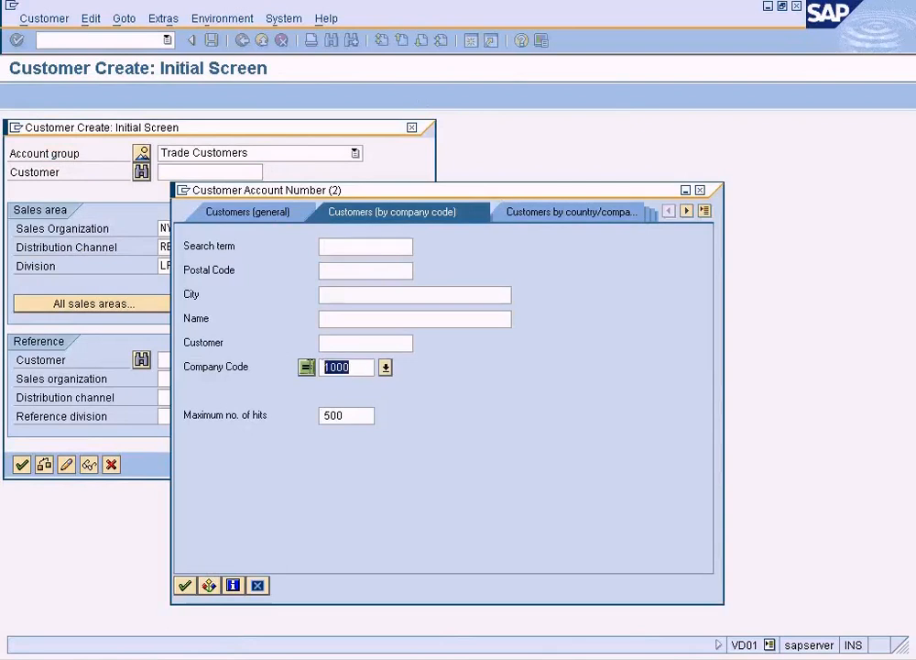
type("3000")
key("Return")
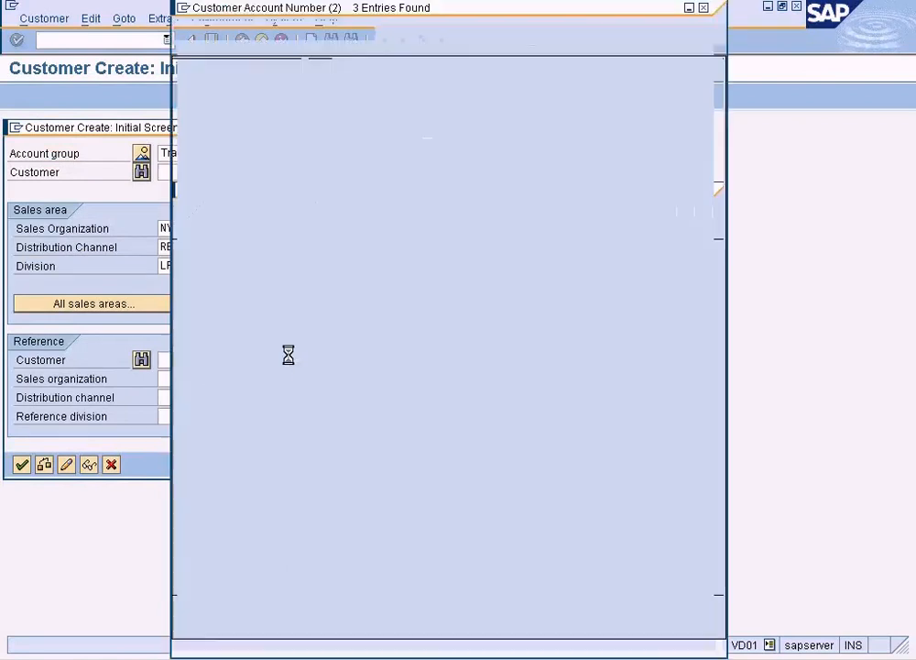
double_click(327, 171)
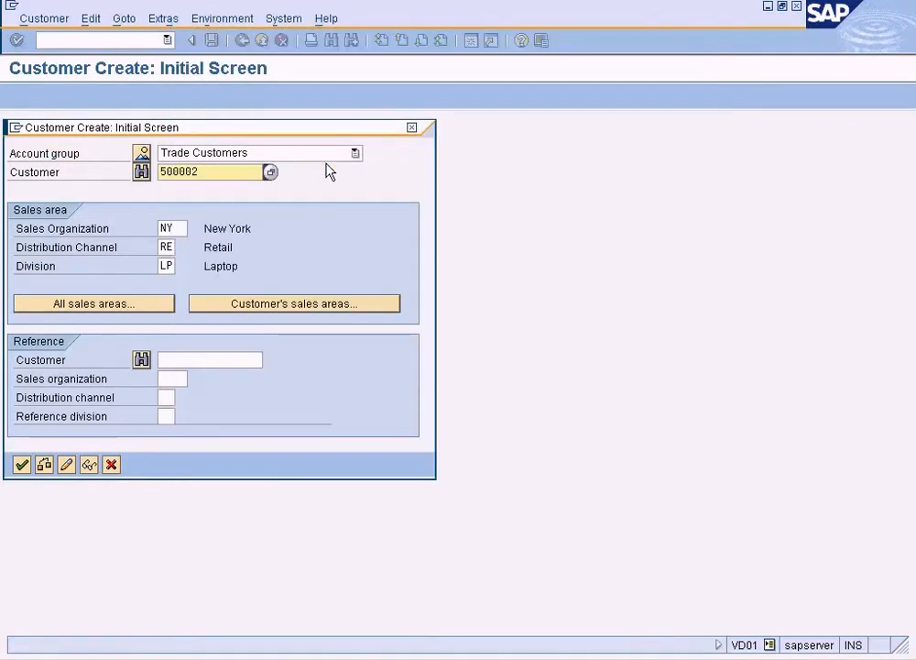
Change the distribution channel to WH and try to create the customer in sales area NY, WH, LP.
key("Tab")
key("Tab")
key("Delete")
key("Delete")
type("WH")
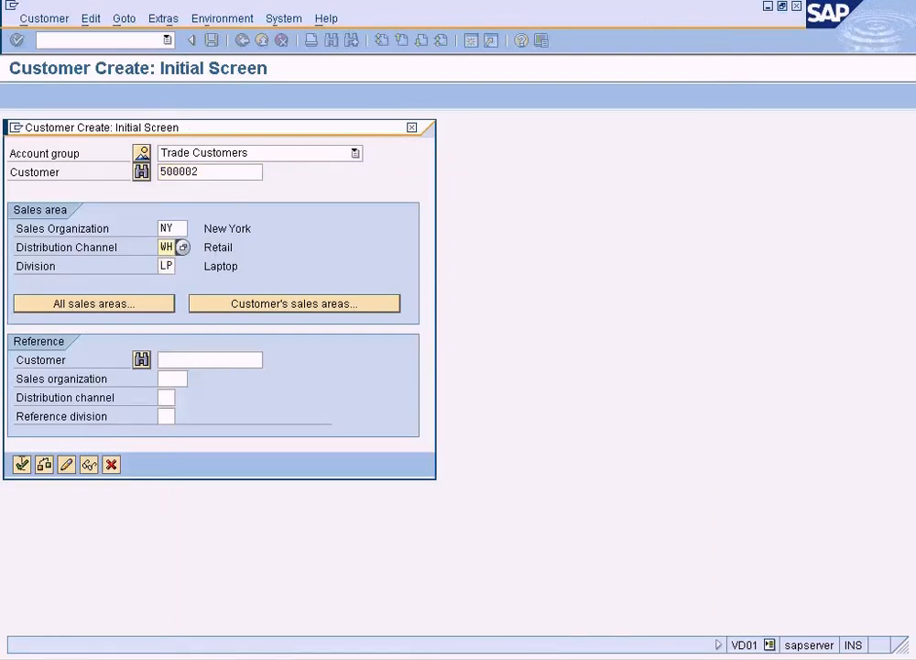
left_click(21, 464)
left_click_drag(179, 380, 284, 390)
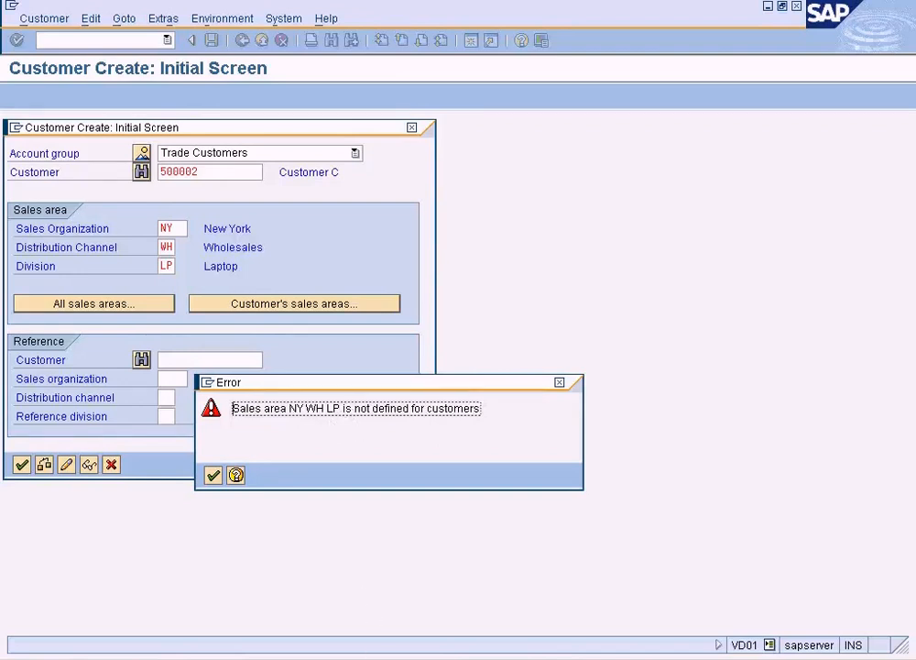
Switch to the Display IMG session, reopen Define Common Distribution Channels and position the table at sales organization NY.
left_click(427, 658)
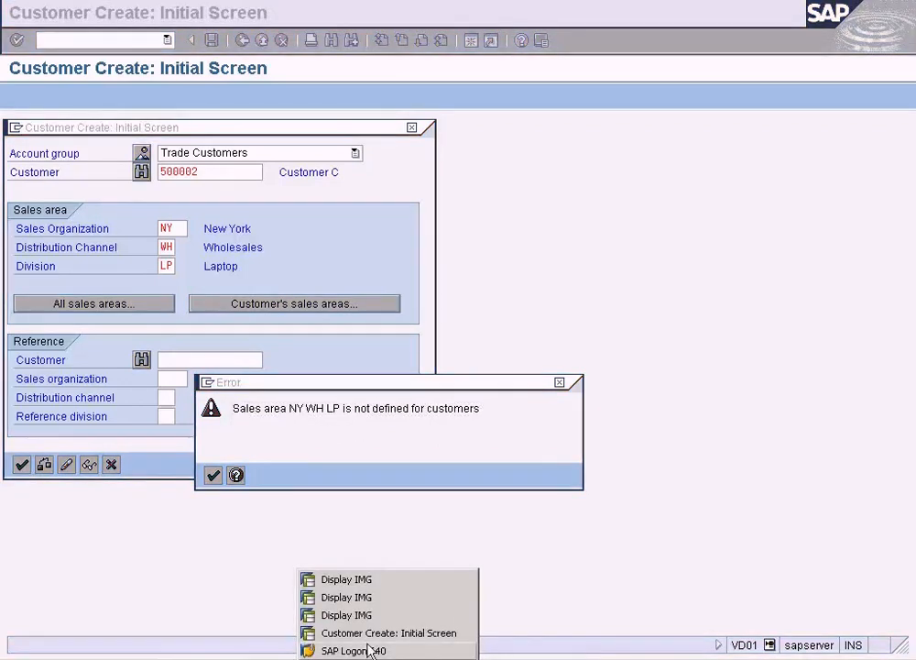
left_click(366, 597)
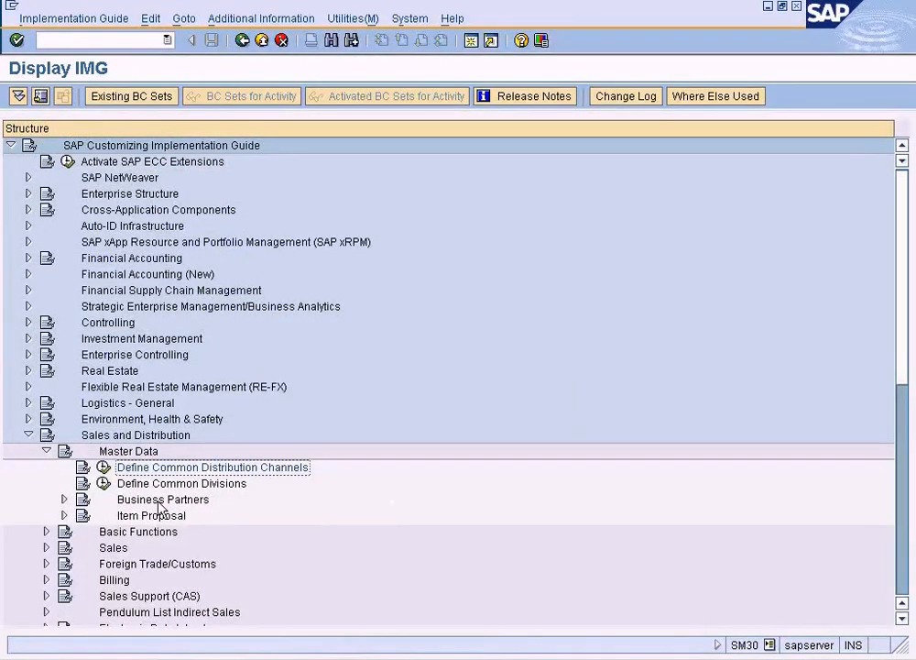
left_click(104, 468)
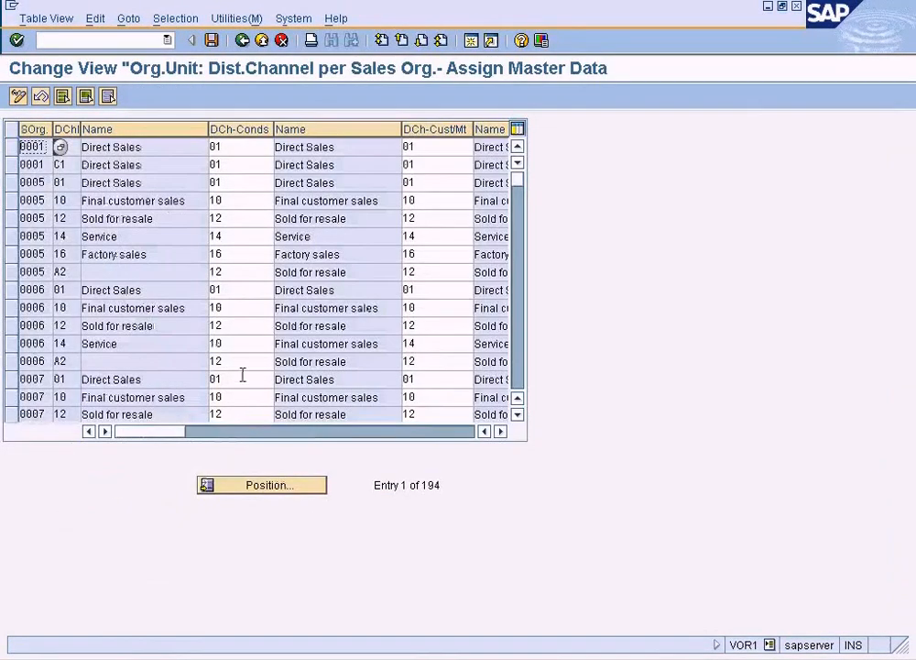
left_click(279, 486)
type("NY")
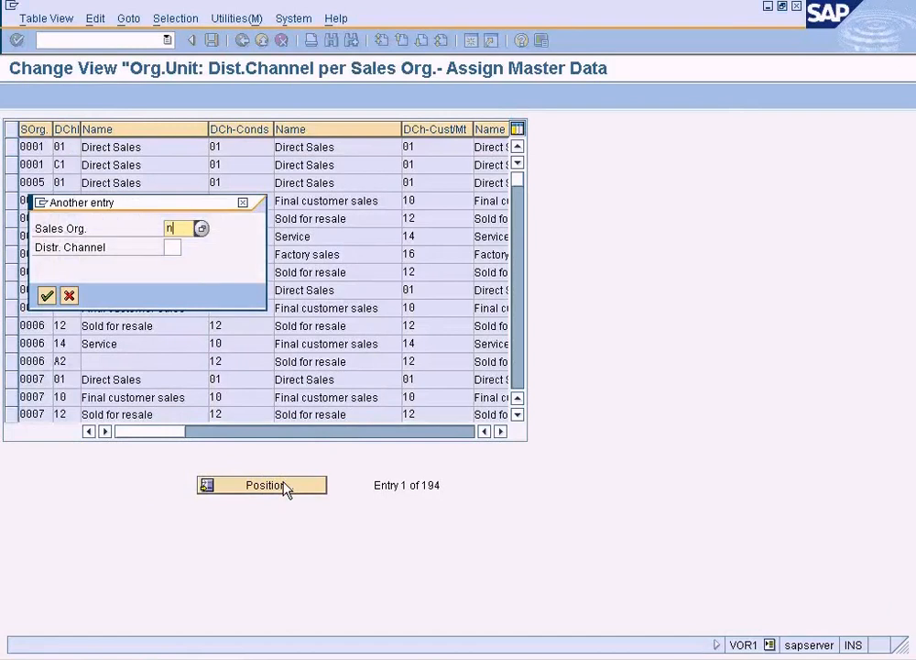
key("Return")
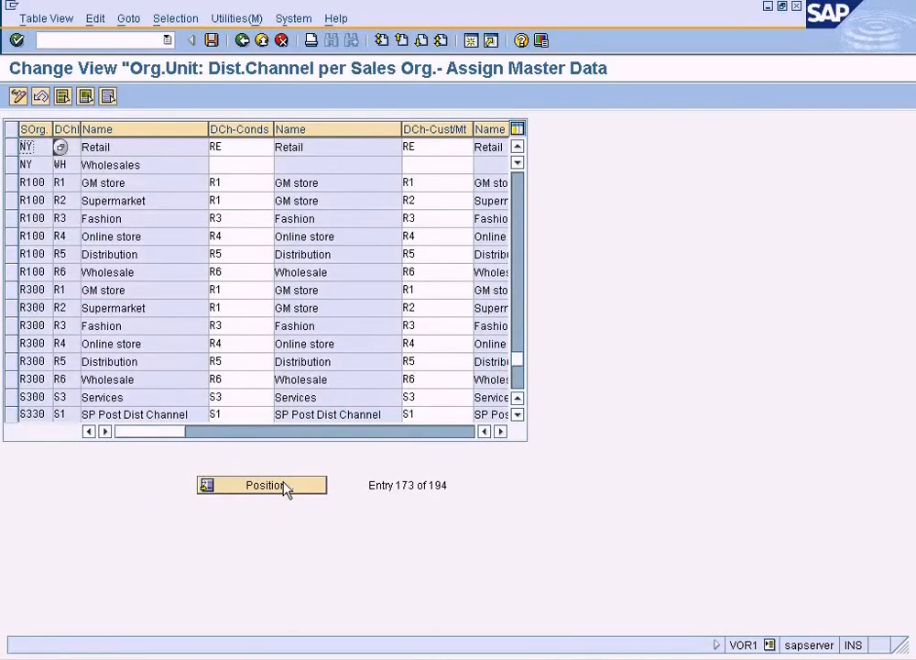
Examine the conditions and customer/material channel fields of the NY Wholesales row and compare them with the Retail row.
left_click(434, 166)
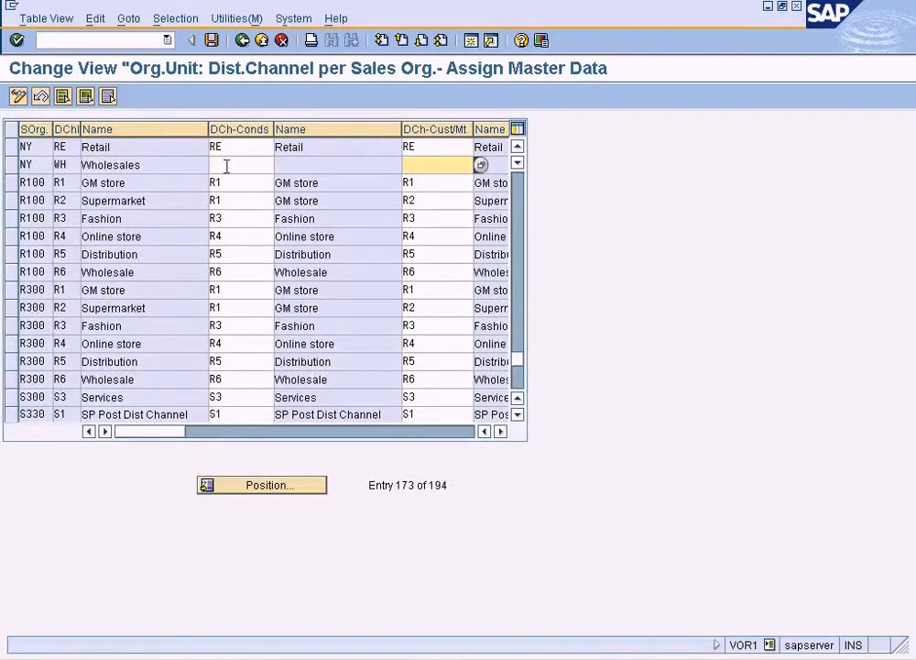
left_click(240, 165)
left_click(411, 166)
left_click(249, 165)
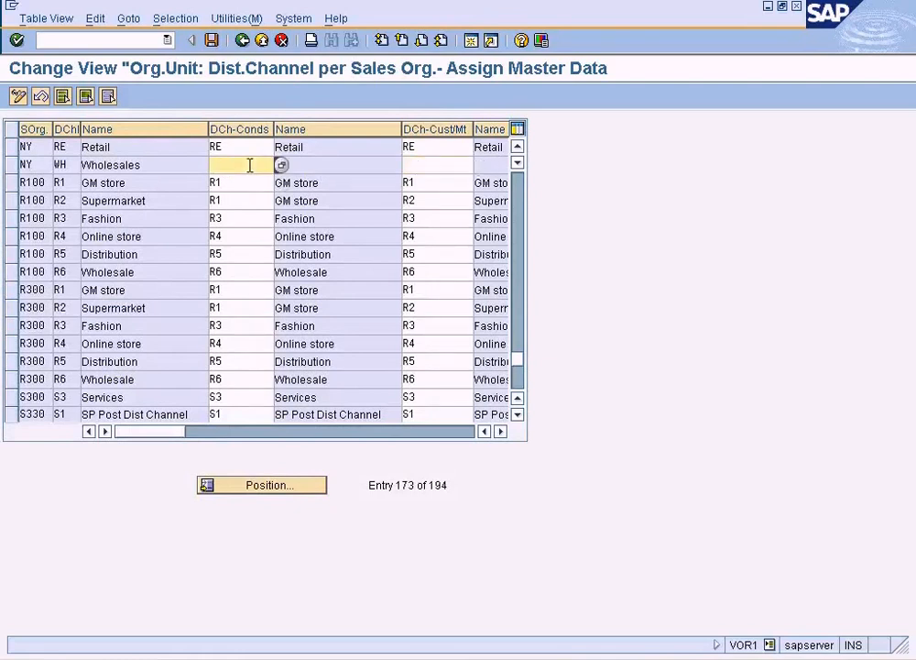
left_click(414, 167)
left_click(249, 166)
left_click(114, 166)
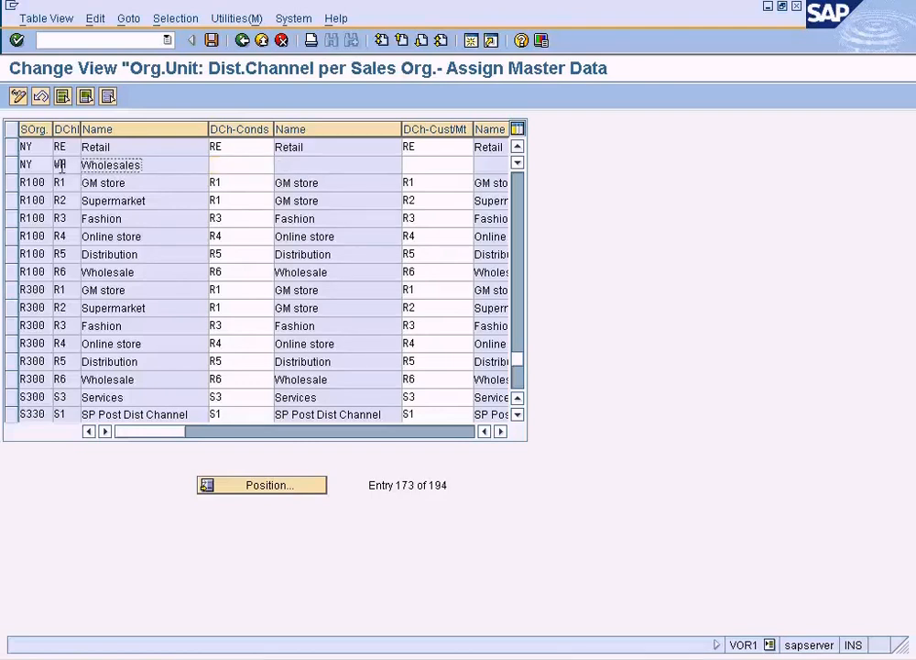
left_click(424, 147)
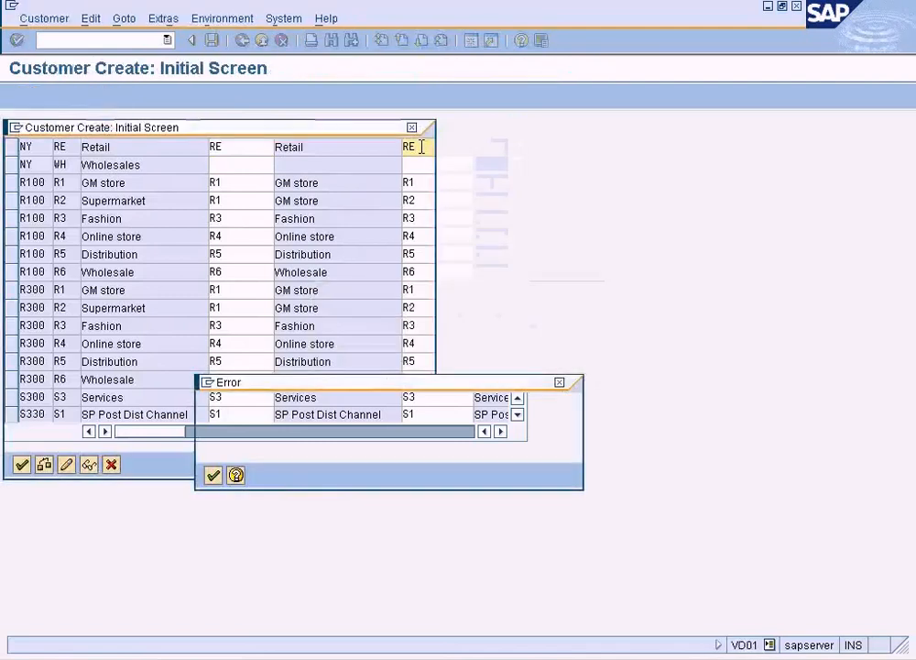
Dismiss the sales area error, clear the distribution channel and division, and continue creating the customer with only sales organization NY.
left_click(212, 474)
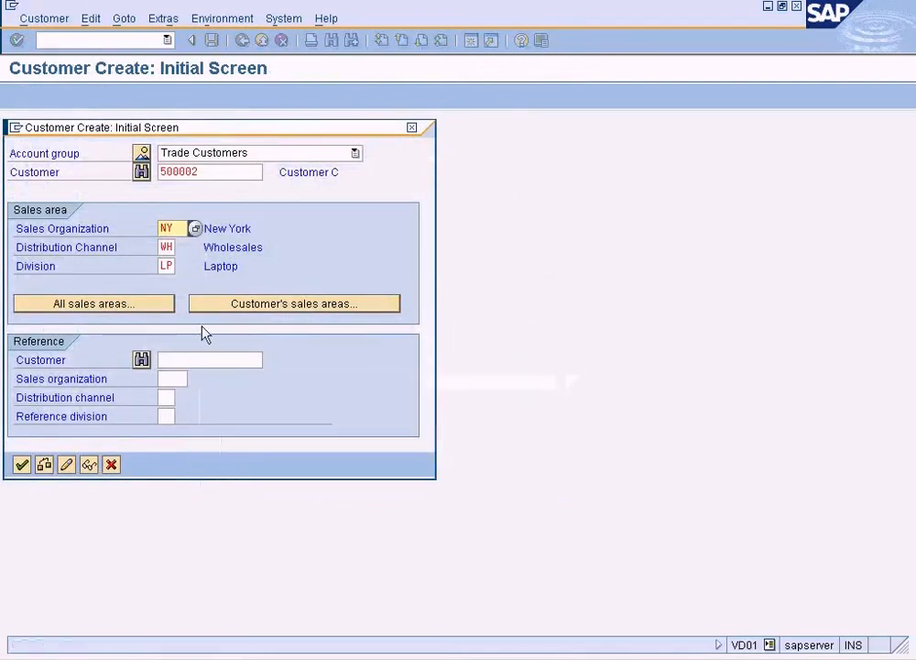
left_click(167, 246)
key("Delete")
key("Delete")
key("Tab")
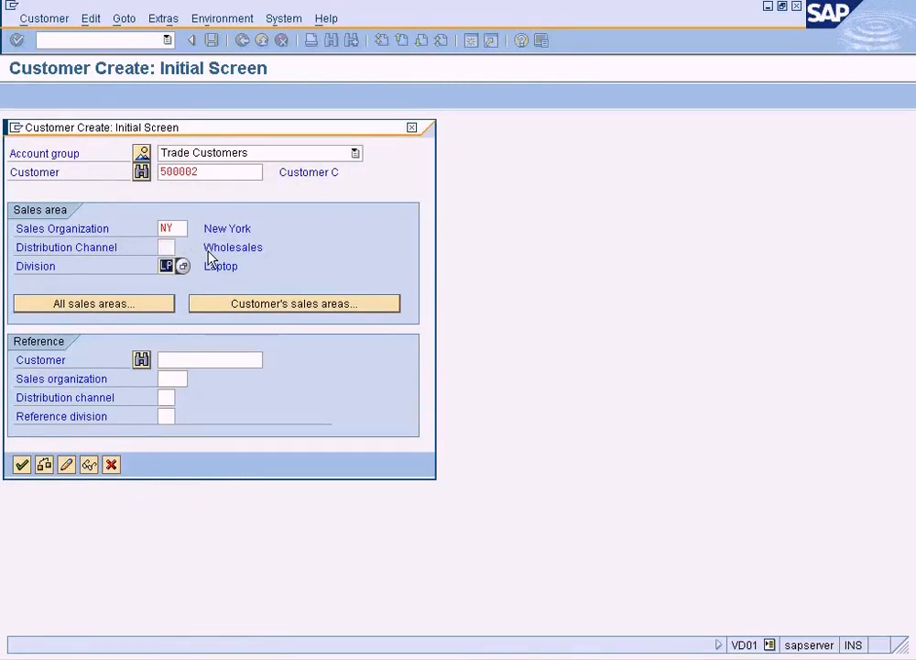
key("Delete")
key("shift+Tab")
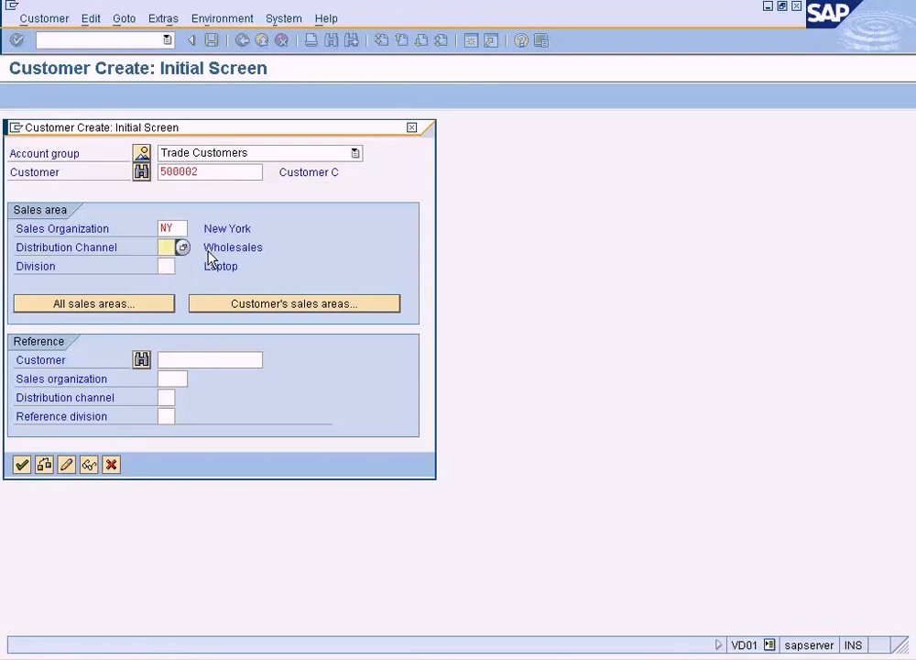
key("Return")
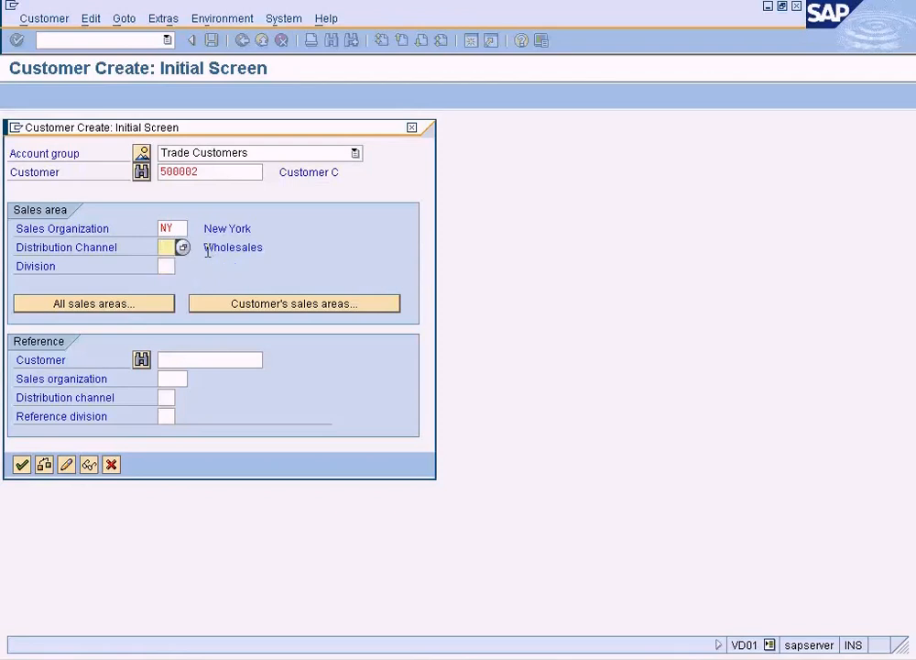
left_click(30, 464)
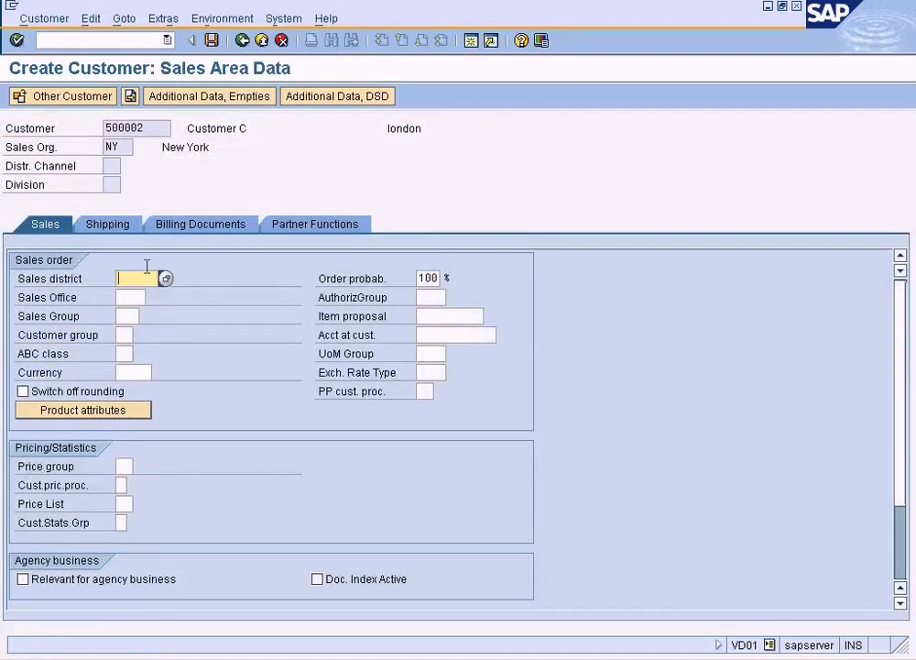
Examine the sales organization, distribution channel and division fields in the customer's sales area data.
left_click(111, 166)
key("Tab")
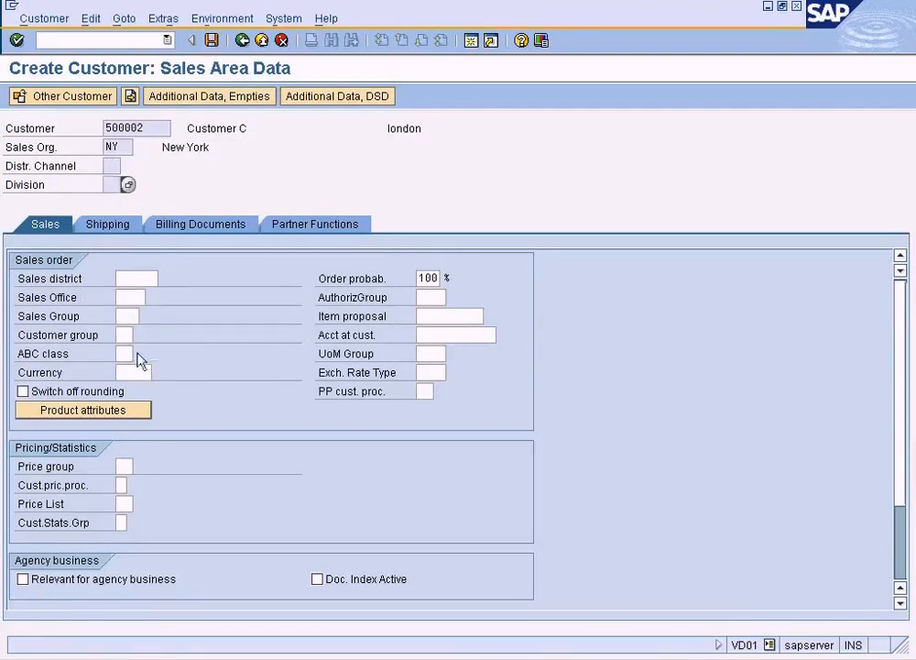
double_click(112, 146)
left_click(112, 181)
left_click(113, 166)
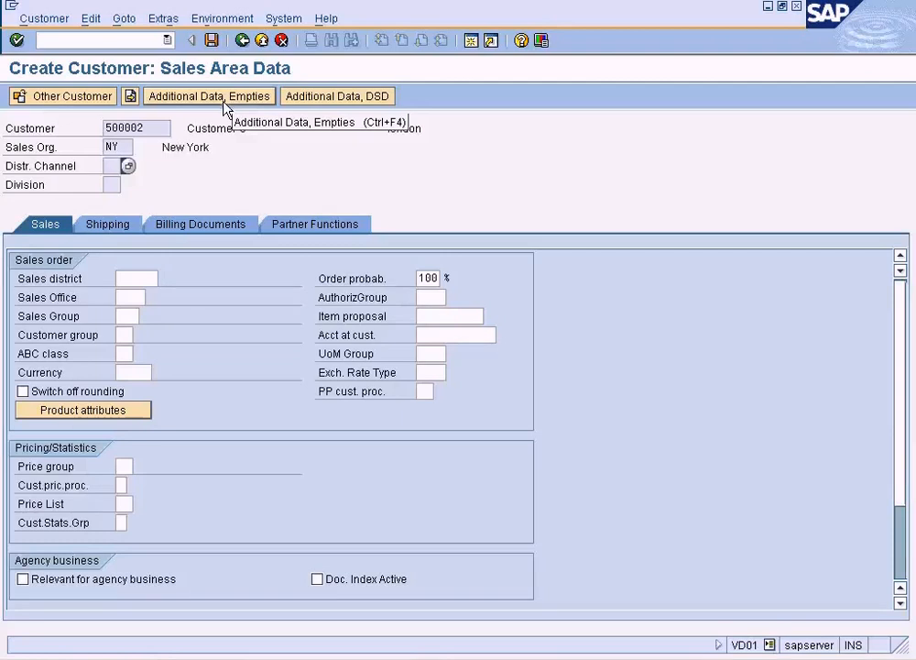
left_click(130, 147)
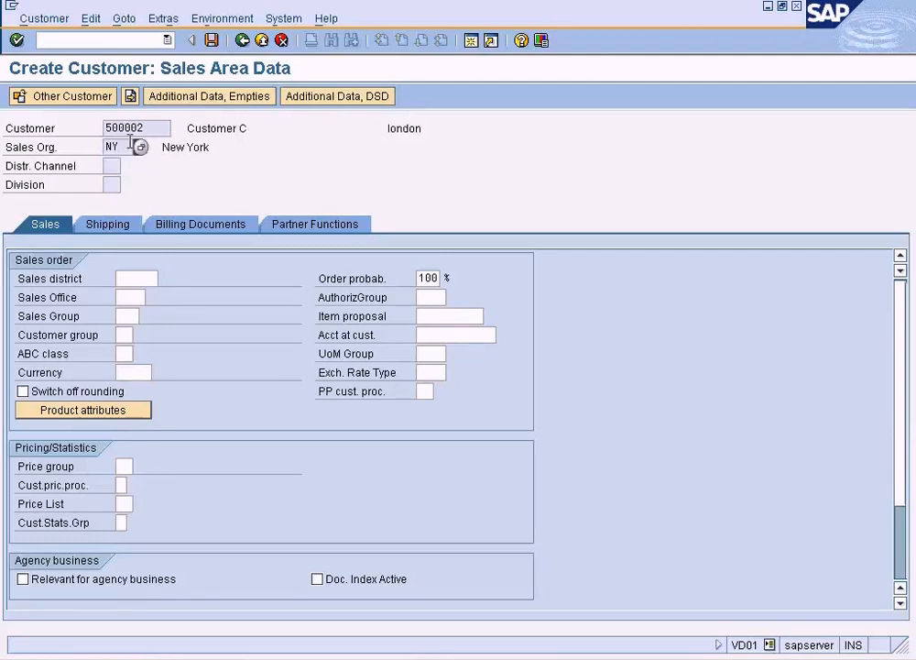
left_click(112, 166)
left_click(110, 184)
left_click(111, 147)
left_click(112, 168)
left_click(113, 146)
left_click(112, 166)
left_click(113, 184)
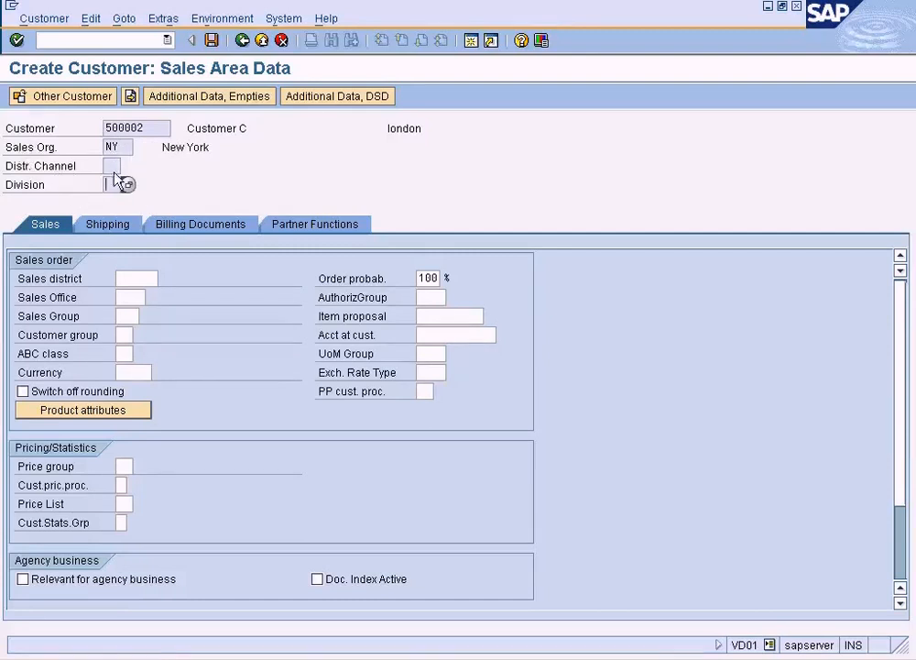
Discard the unsaved customer sales area data and return to the NY Retail and Wholesales rows of the channel table.
left_click(243, 41)
left_click(308, 304)
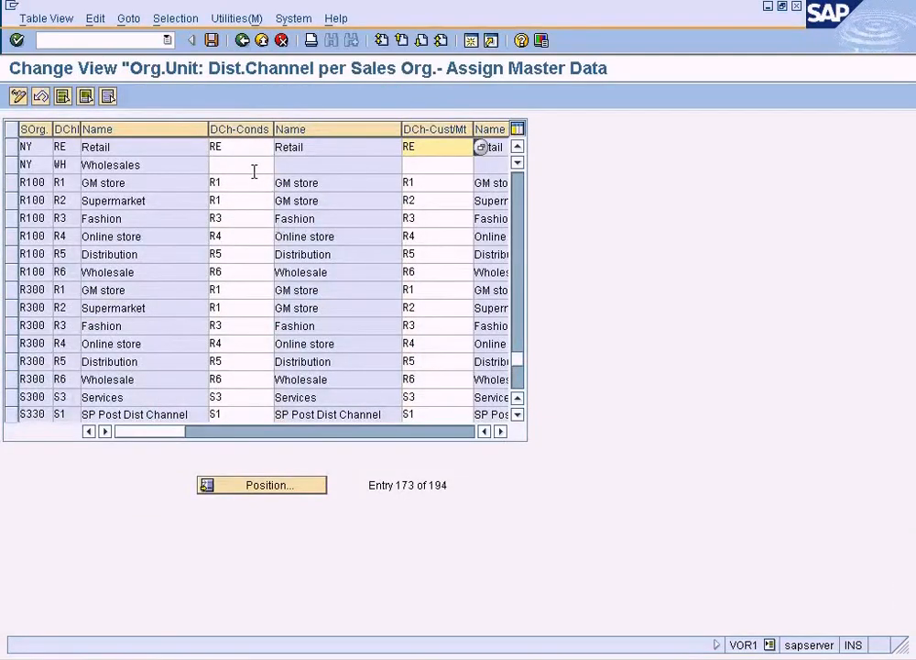
left_click(253, 167)
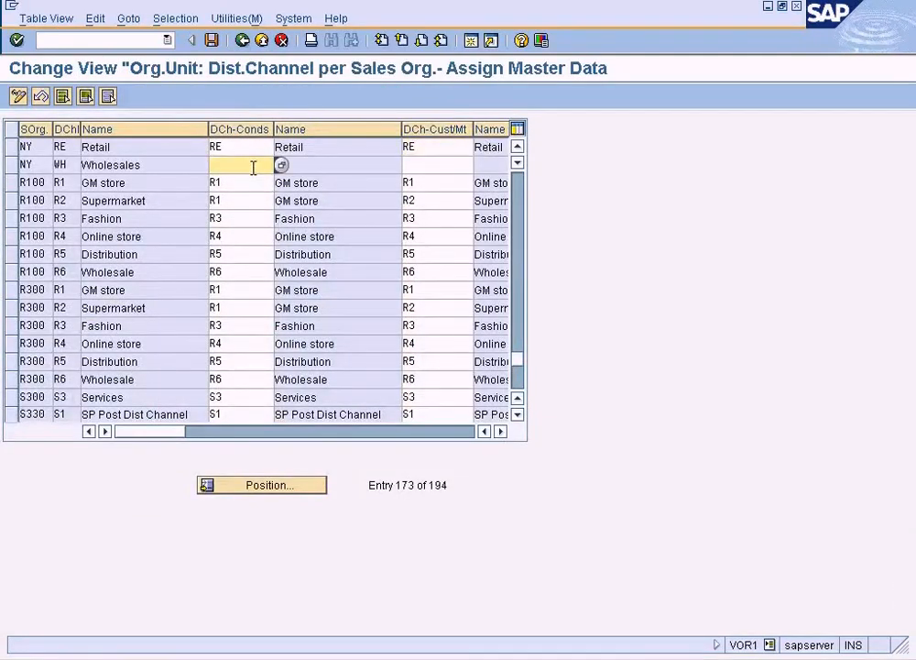
left_click(420, 149)
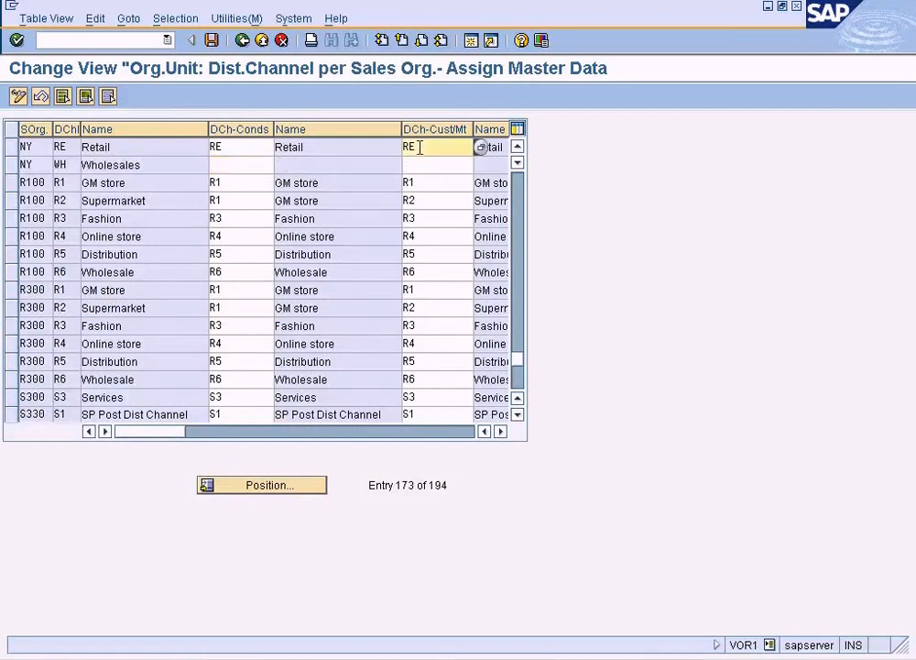
left_click(10, 147)
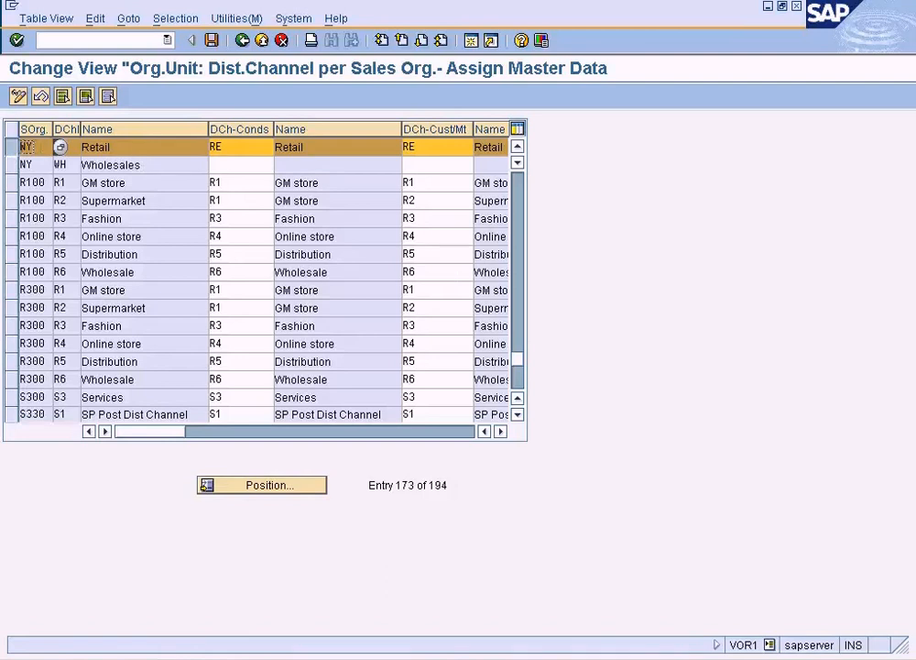
left_click(239, 165)
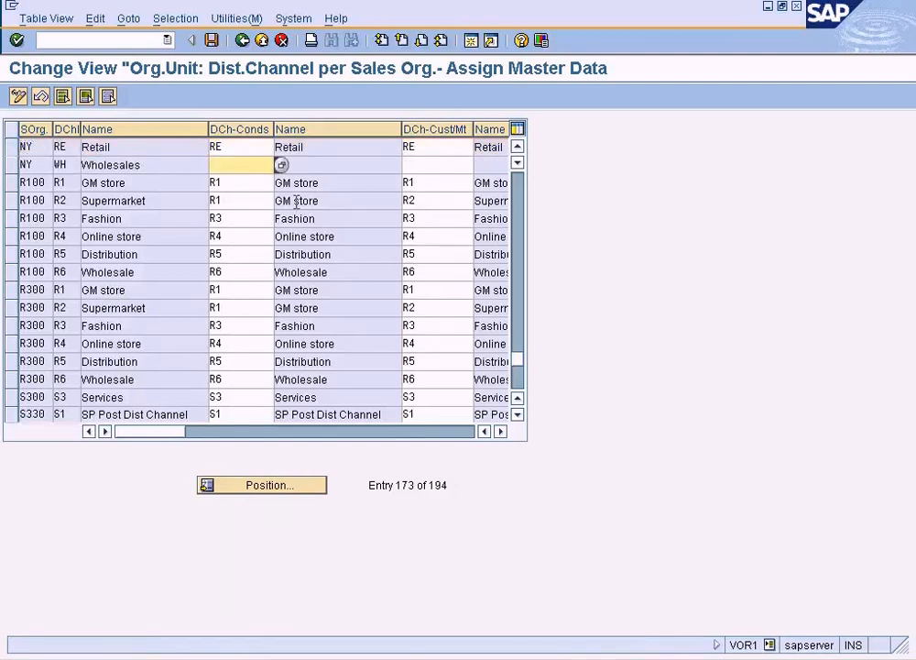
Try RE as the customer/material distribution channel (DCh-Cust/Mt) for the NY Wholesales row.
left_click(431, 167)
type("RE")
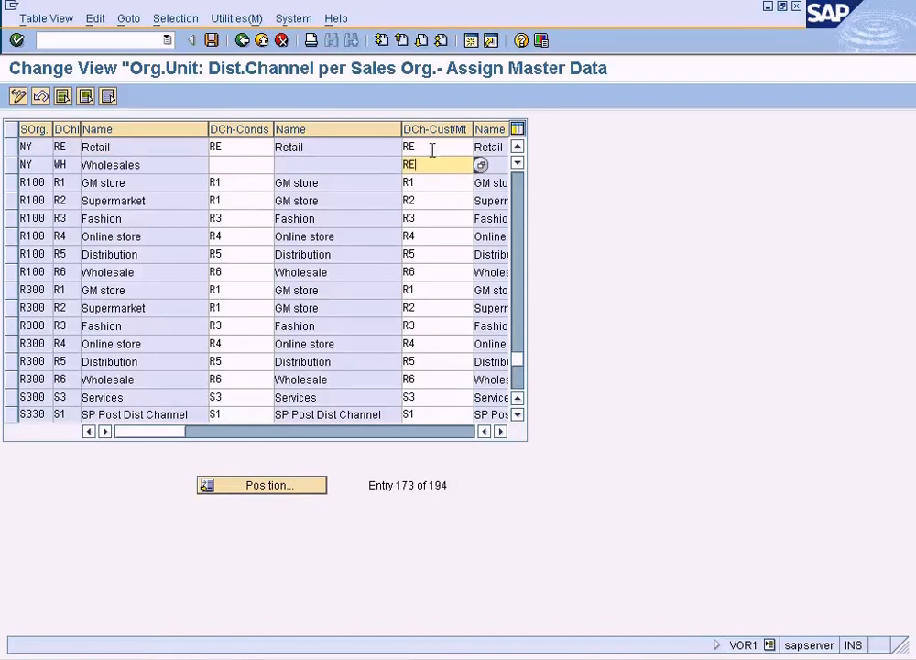
left_click(433, 146)
Set the NY Wholesales row's customer/material distribution channel to WH and save the table.
left_click(427, 166)
key("BackSpace")
key("BackSpace")
type("WH")
left_click(211, 41)
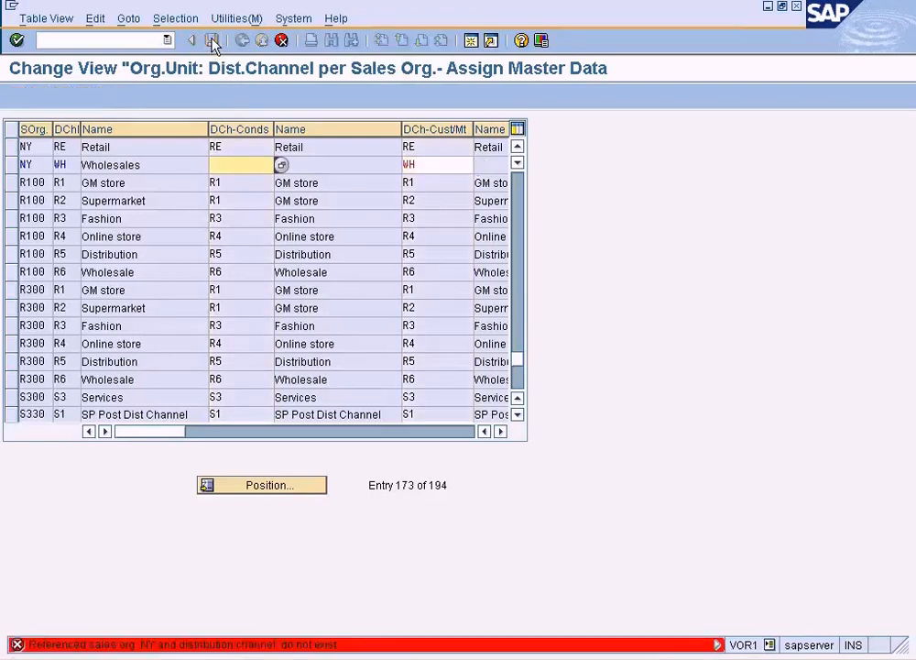
Set the NY Wholesales row's conditions distribution channel (DCh-Conds) to WH and save the table.
type("WH")
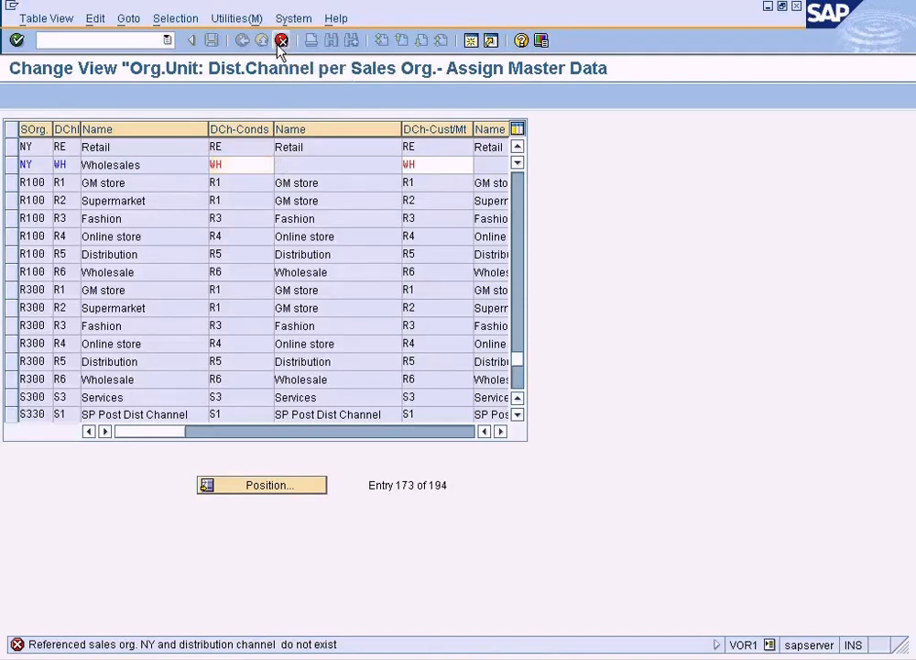
key("Return")
left_click(211, 41)
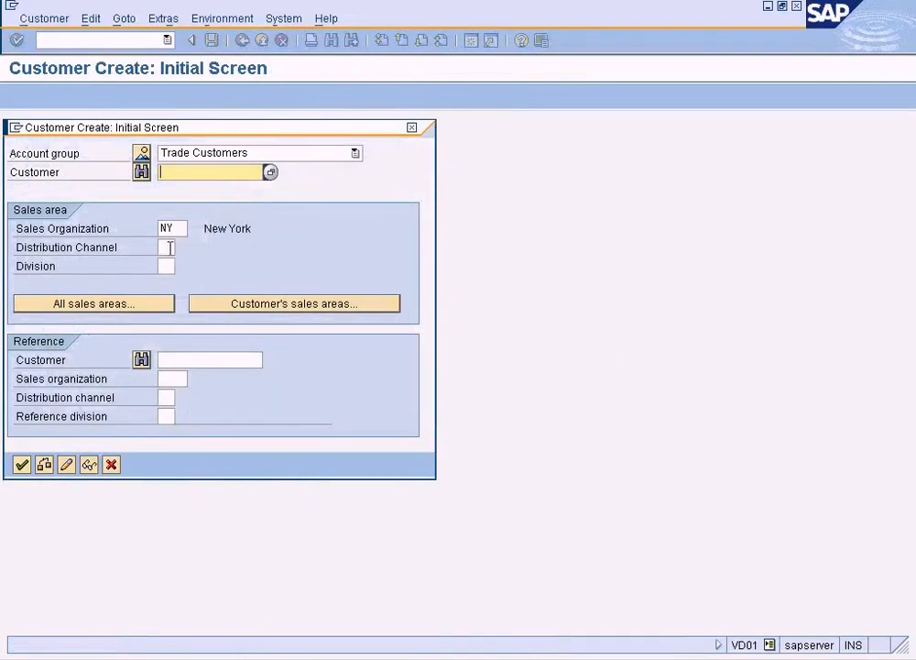
Search customers by company code SUN and choose the second match as the customer for the New York sales area.
left_click(166, 248)
left_click(271, 174)
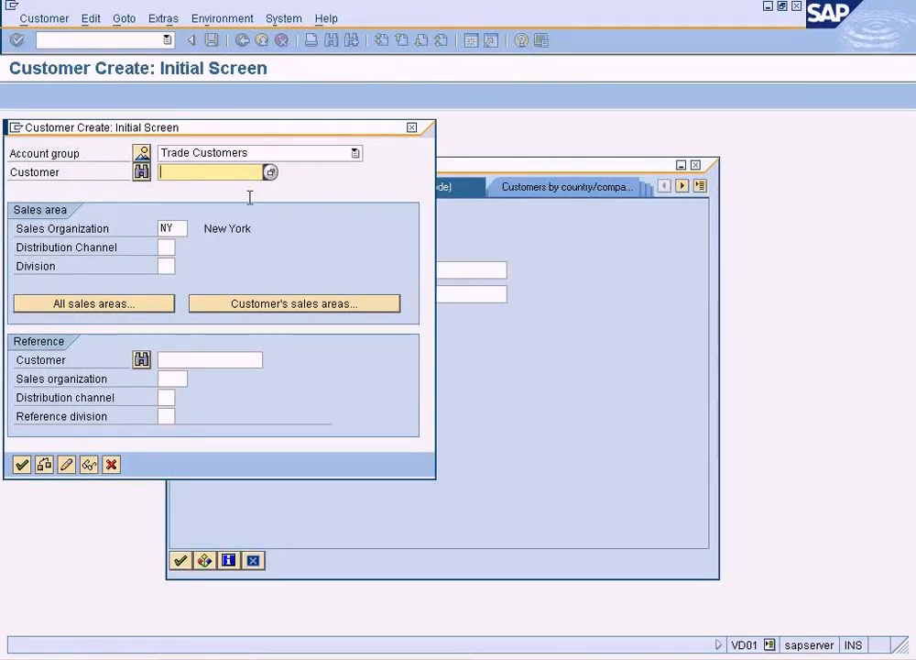
left_click(526, 385)
left_click(356, 342)
key("BackSpace")
key("BackSpace")
key("BackSpace")
key("BackSpace")
type("SUN")
key("Return")
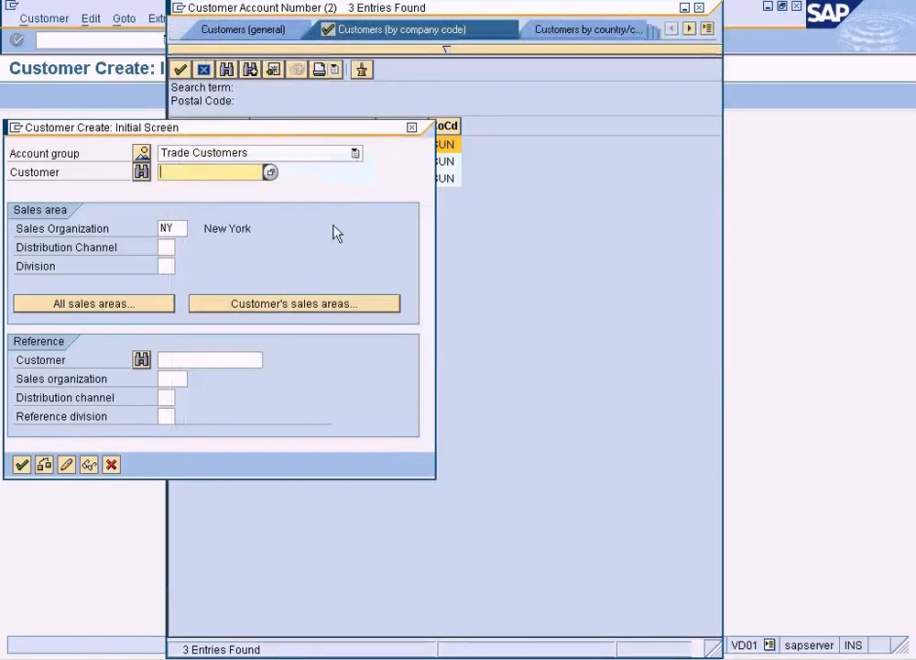
left_click(446, 166)
double_click(446, 166)
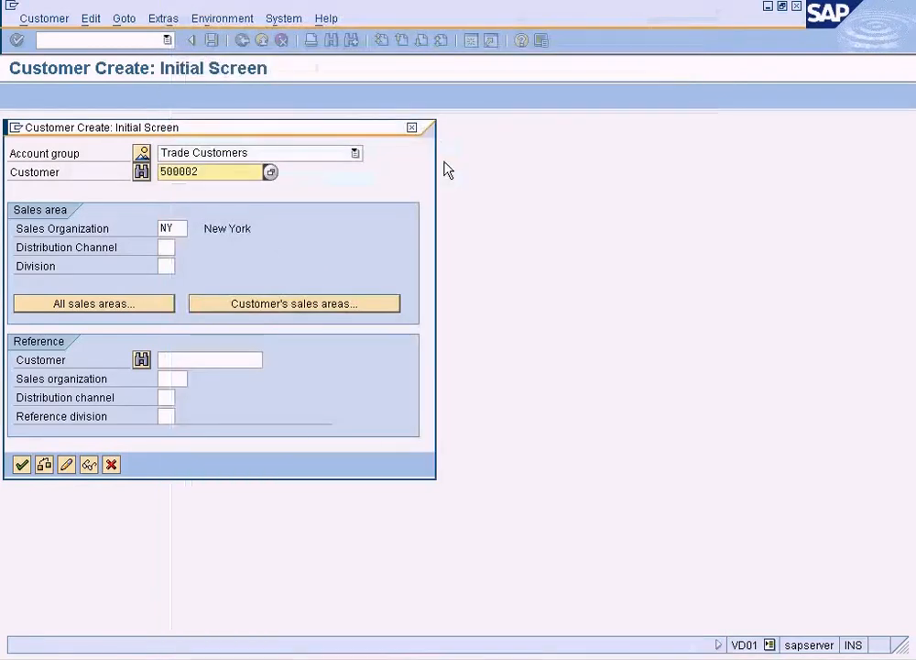
Enter distribution channel WH and division LP for the customer and open the sales area data.
left_click(167, 247)
type("WH")
key("Tab")
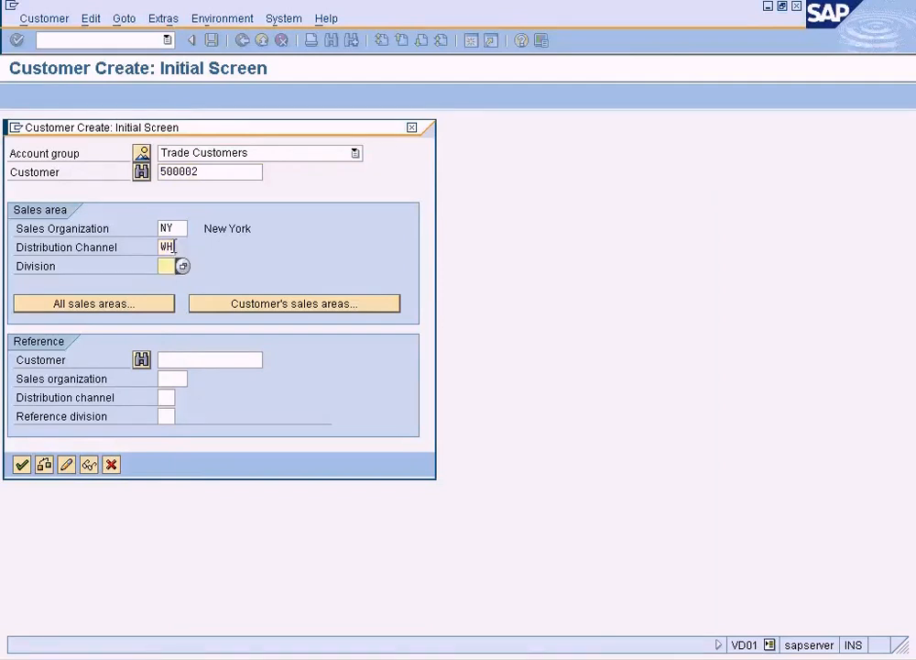
type("LP")
key("Return")
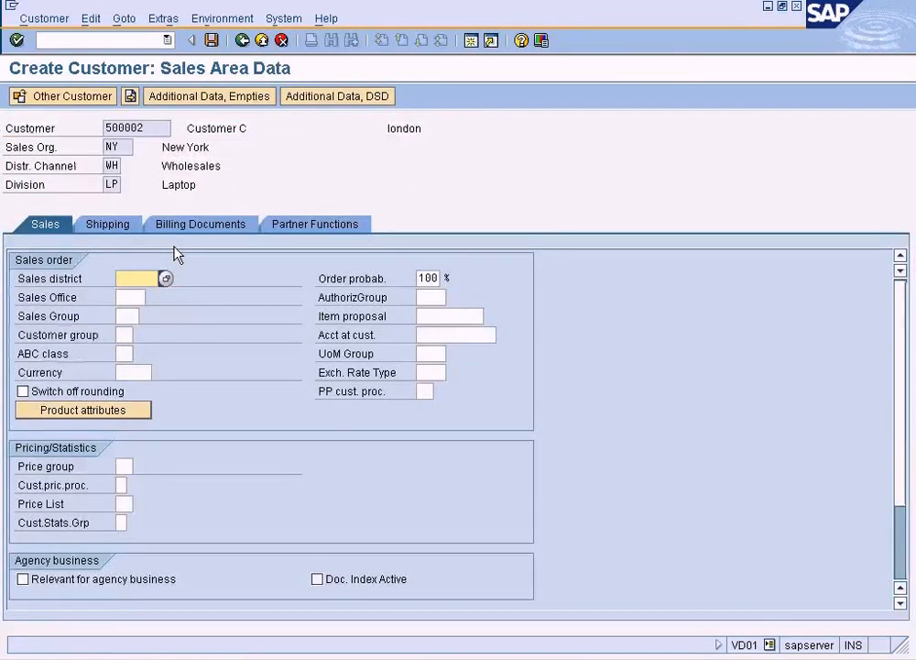
Compare the customer's distribution channel with the conditions and customer/material channel assignments in the NY Wholesales row.
left_click(113, 167)
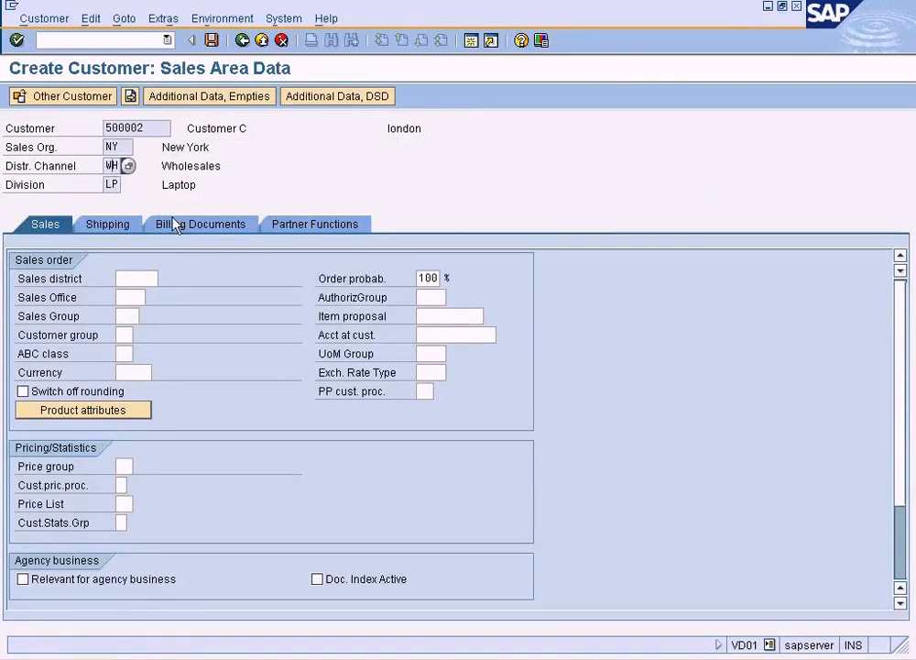
left_click(127, 166)
left_click(379, 312)
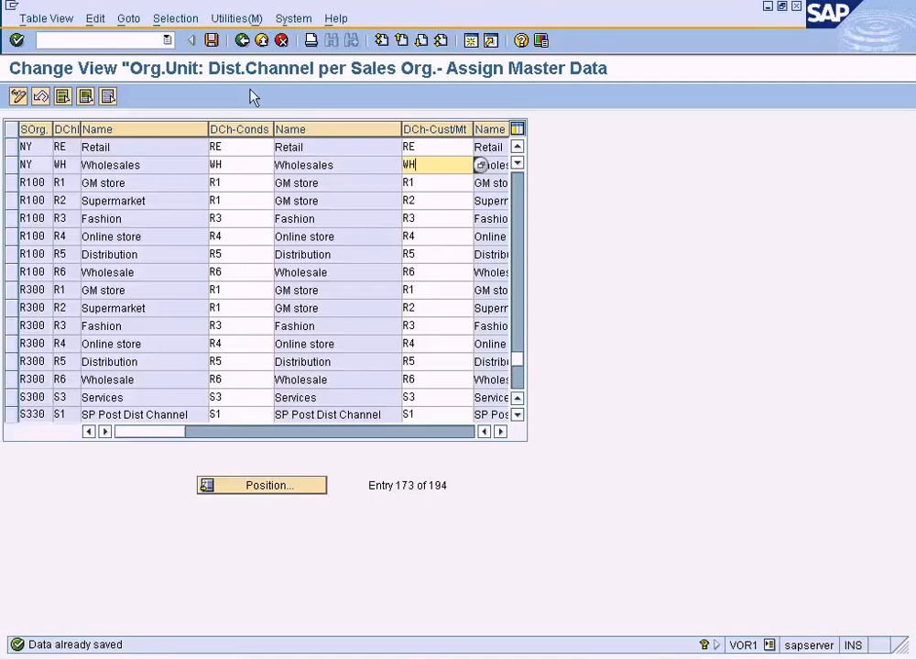
left_click(252, 164)
left_click(429, 166)
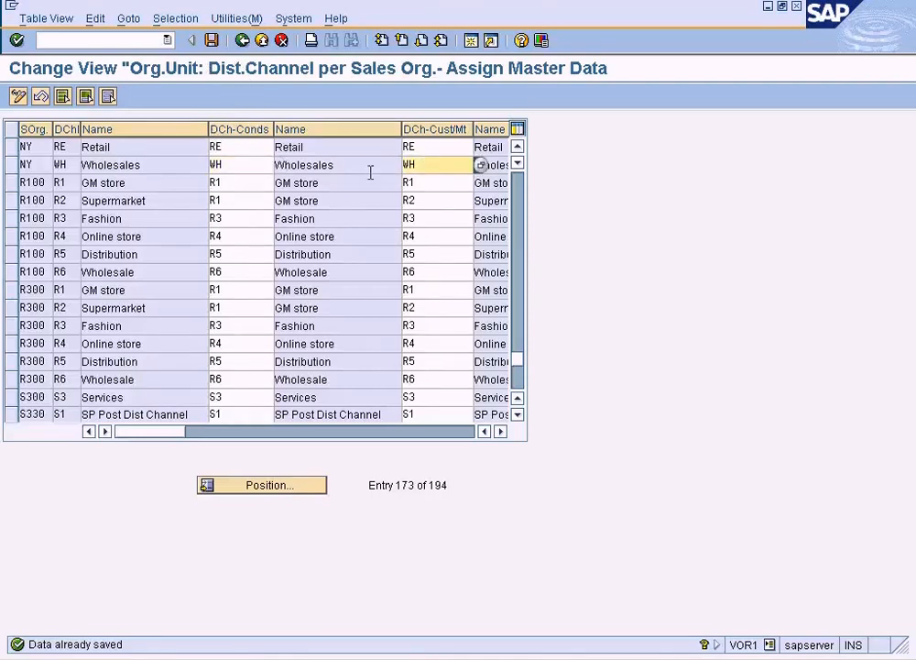
left_click(240, 170)
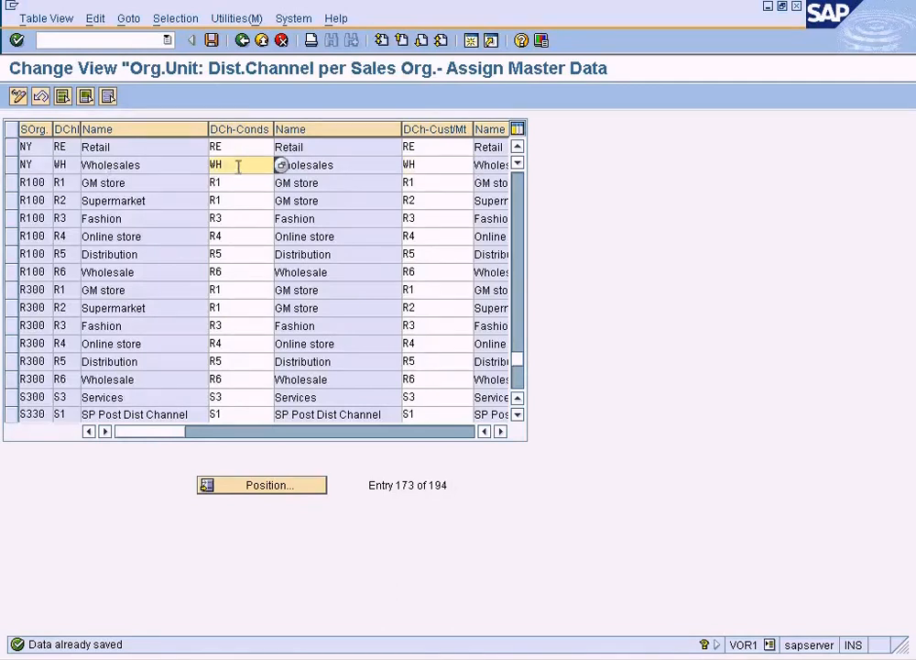
left_click(426, 146)
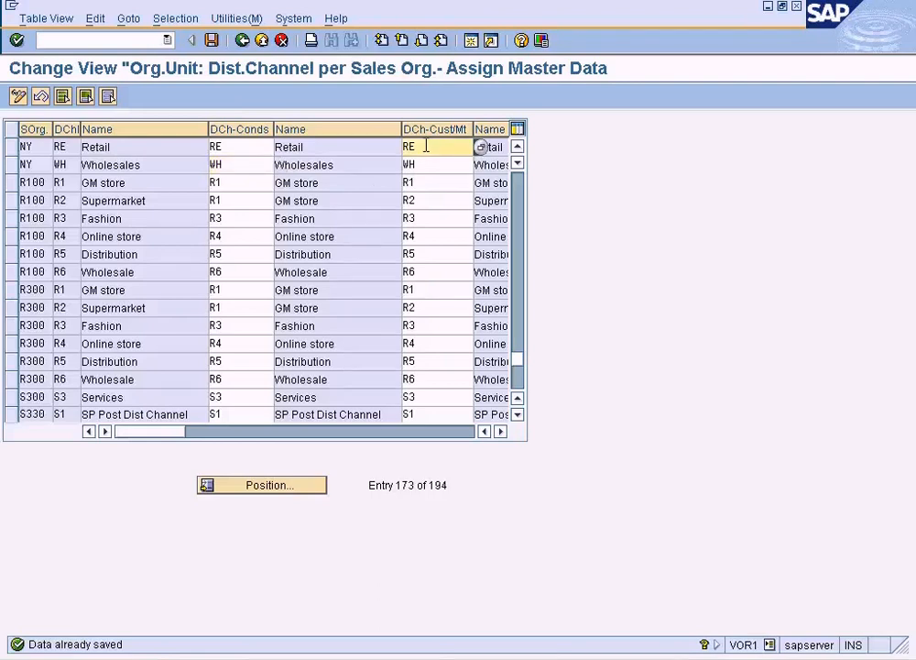
left_click(239, 168)
left_click(436, 172)
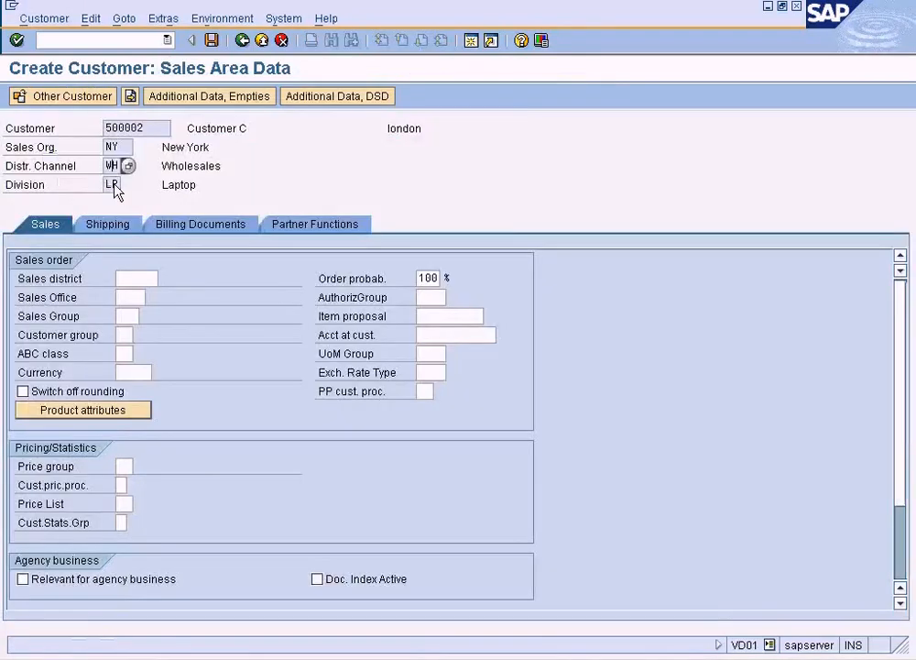
Abandon the customer's sales area entry for NY, WH, LP without saving the data.
left_click(131, 278)
left_click(131, 299)
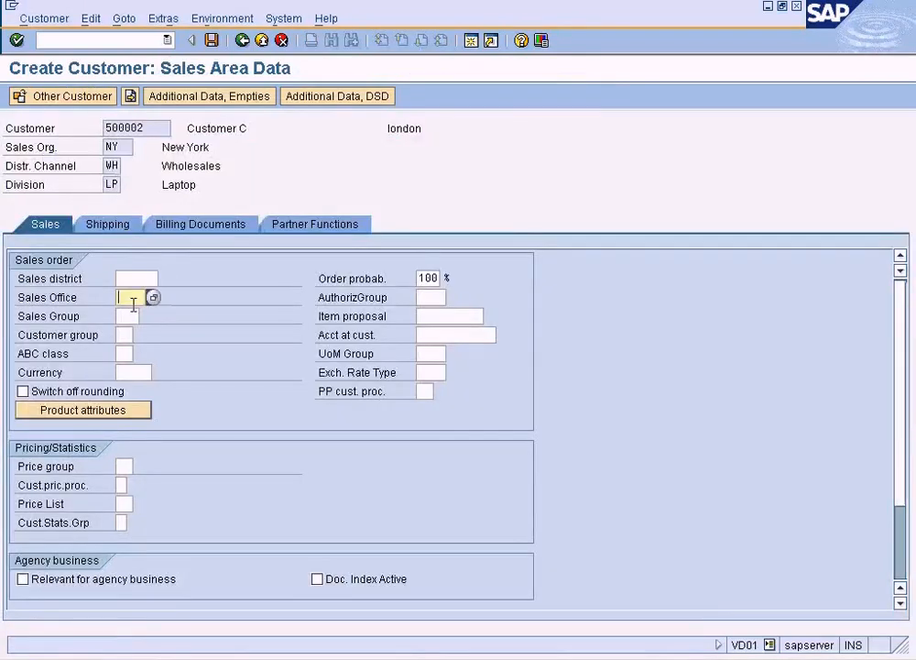
left_click(131, 334)
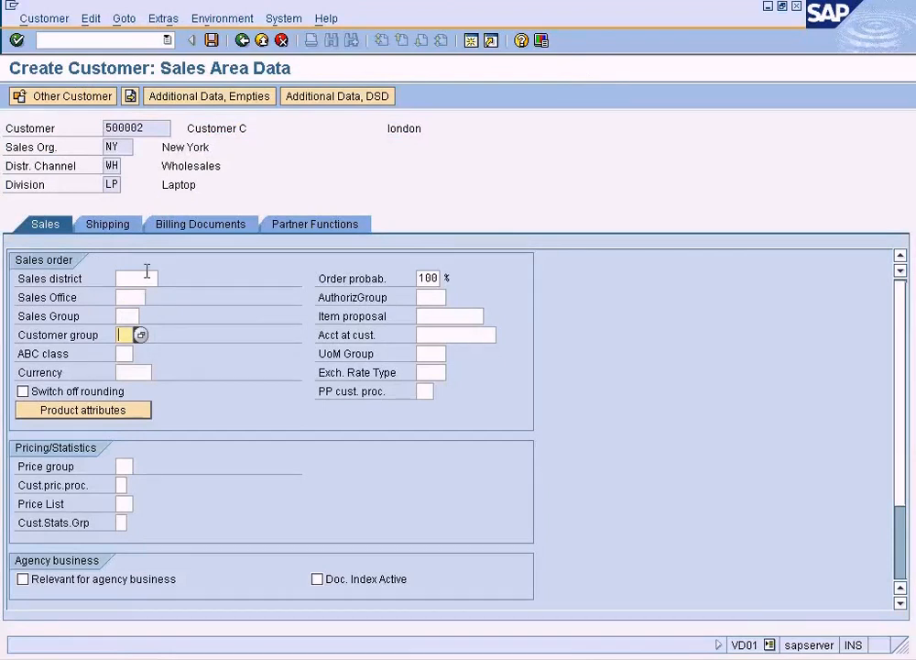
left_click(242, 40)
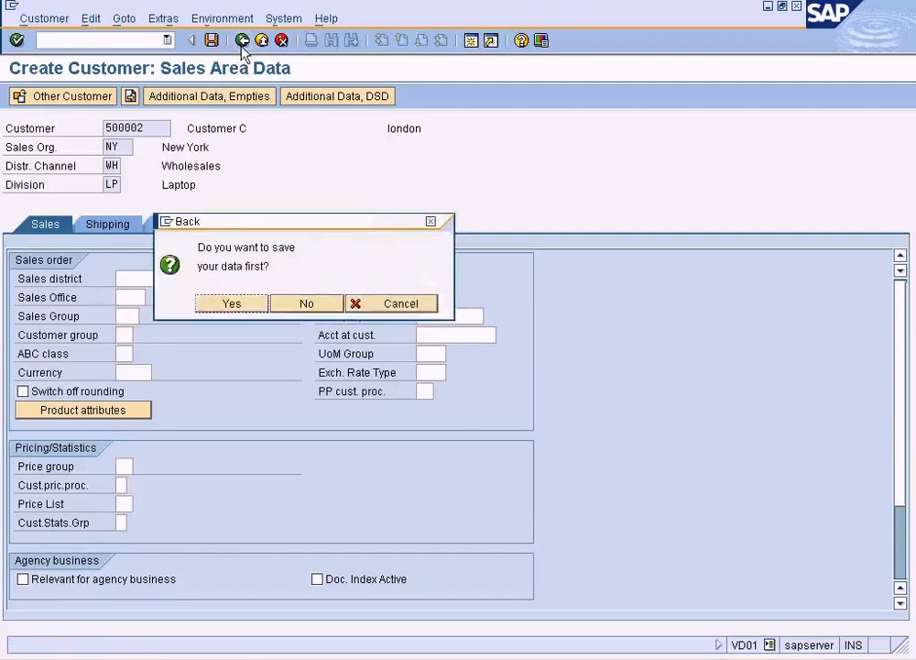
left_click(302, 304)
In the channel assignment table, set the NY Wholesales row's conditions and customer/material channels to RE and save.
key("alt+Tab")
key("BackSpace")
key("BackSpace")
type("RE")
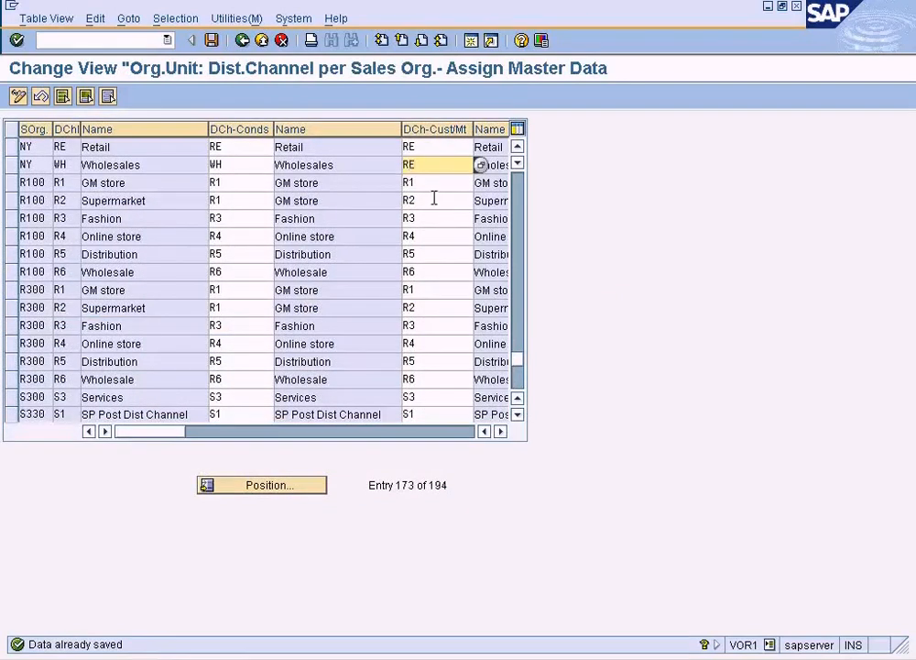
key("shift+Tab")
type("RE")
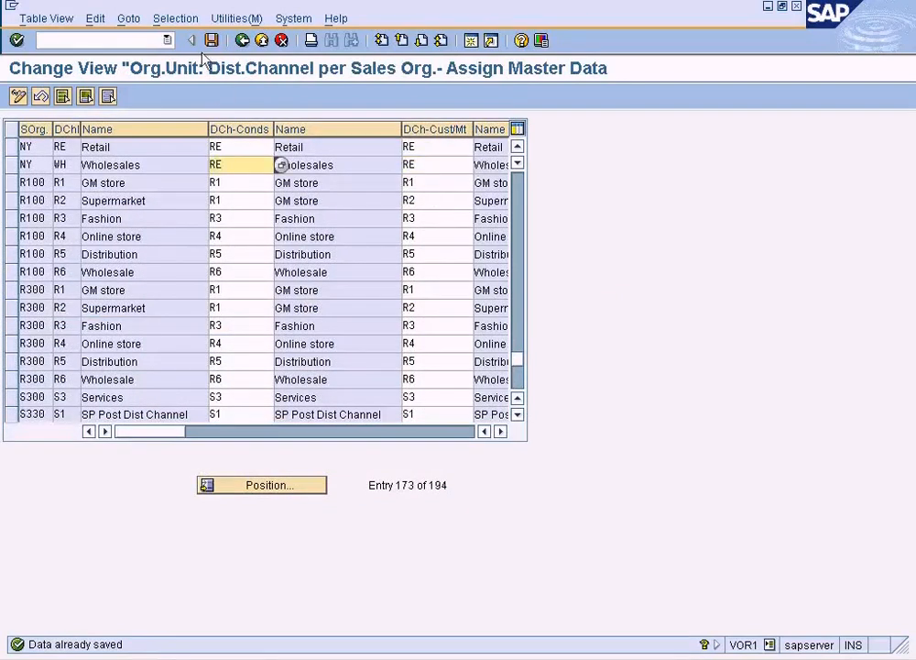
left_click(211, 41)
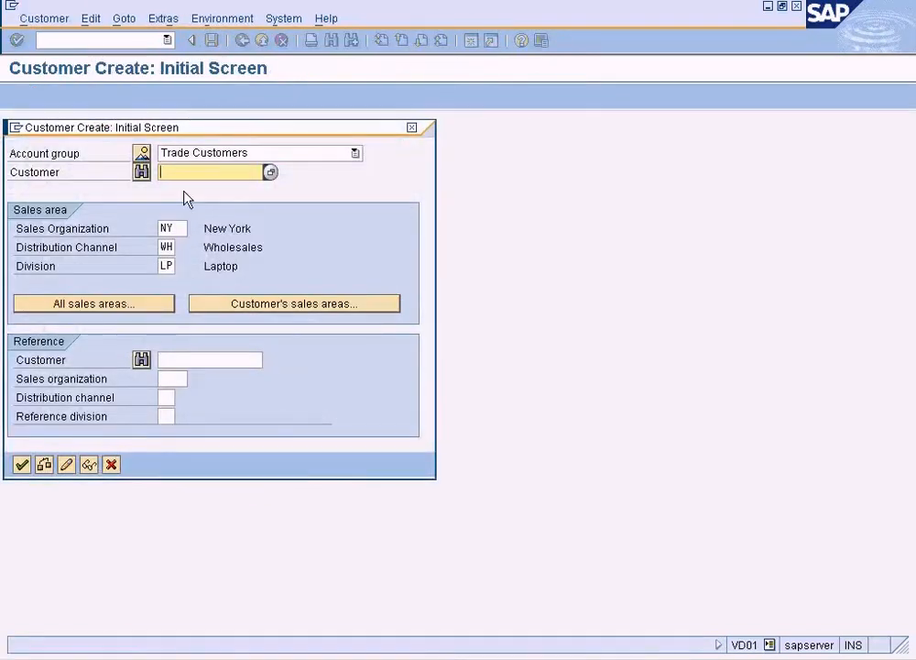
Restart customer creation, pick the existing customer from company code SUN, and try to proceed with sales area NY, WH, LP.
left_click(110, 464)
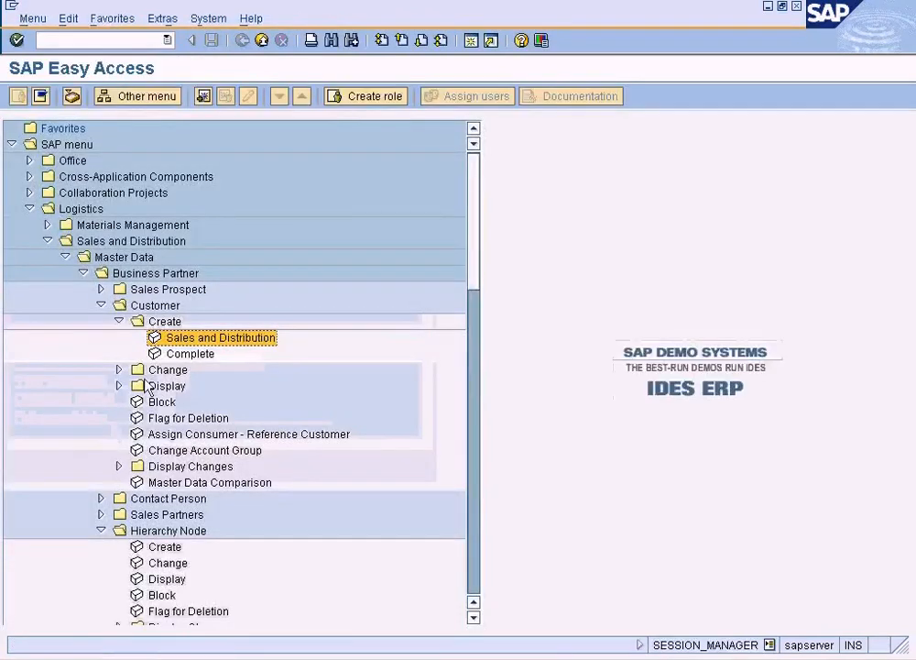
double_click(168, 339)
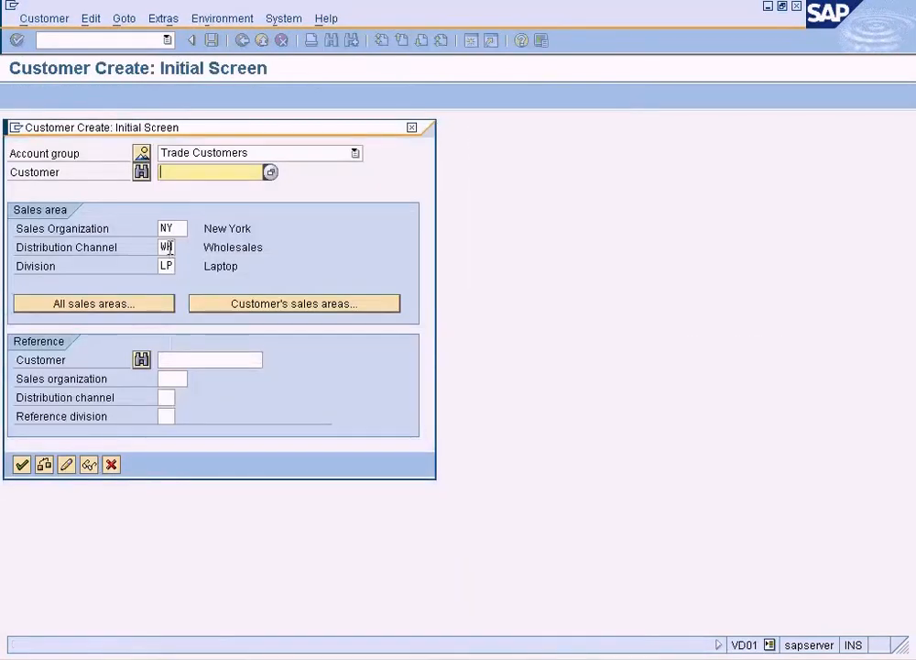
left_click(269, 173)
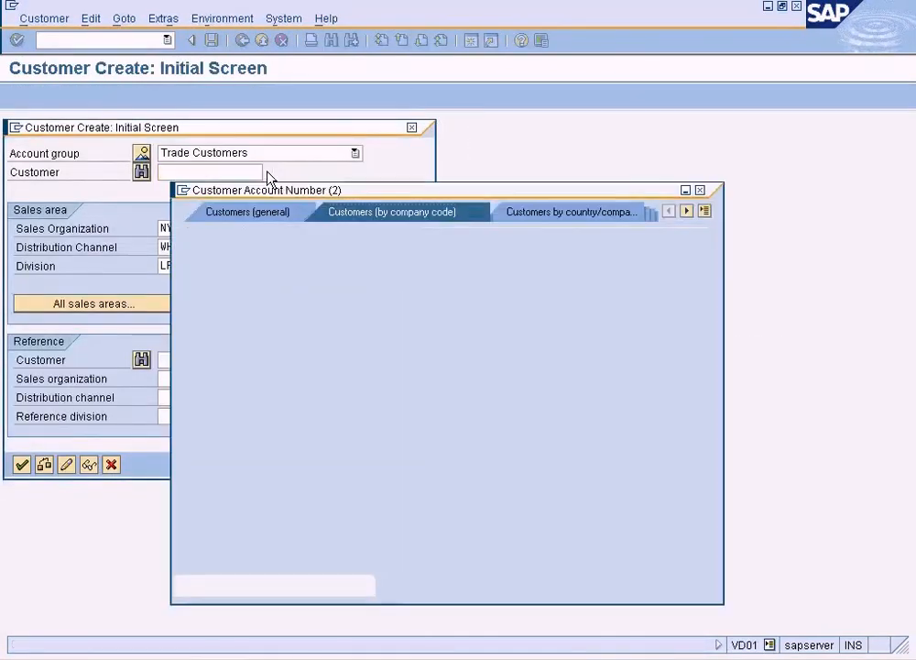
left_click(349, 367)
key("BackSpace")
key("BackSpace")
key("BackSpace")
key("BackSpace")
type("SUN")
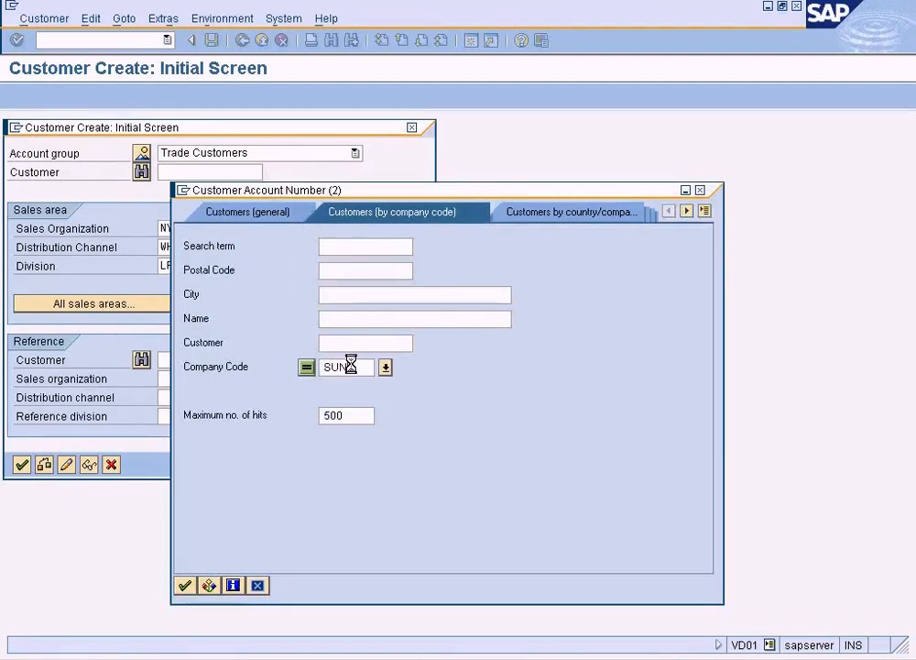
double_click(313, 163)
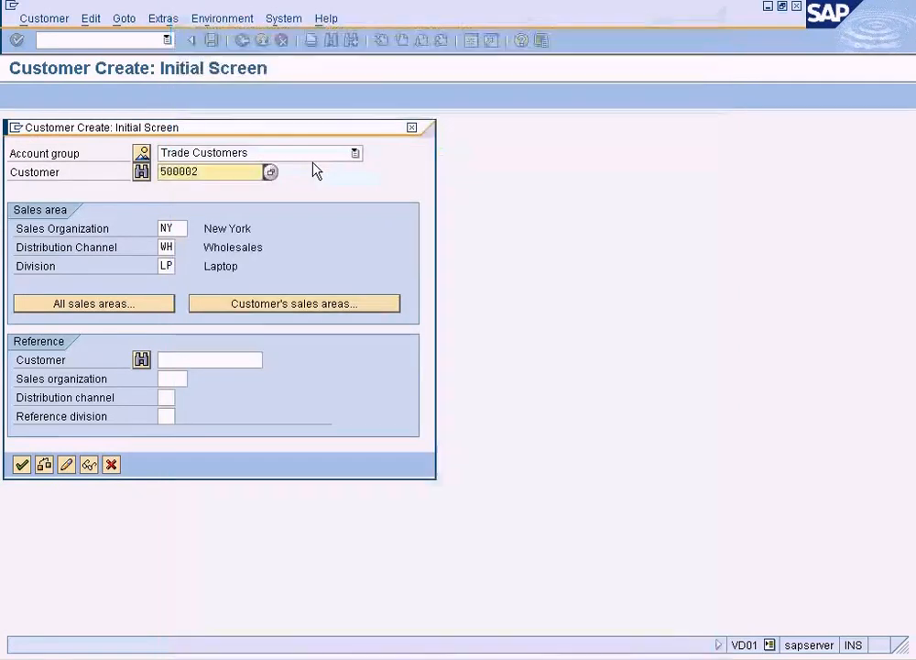
left_click(22, 465)
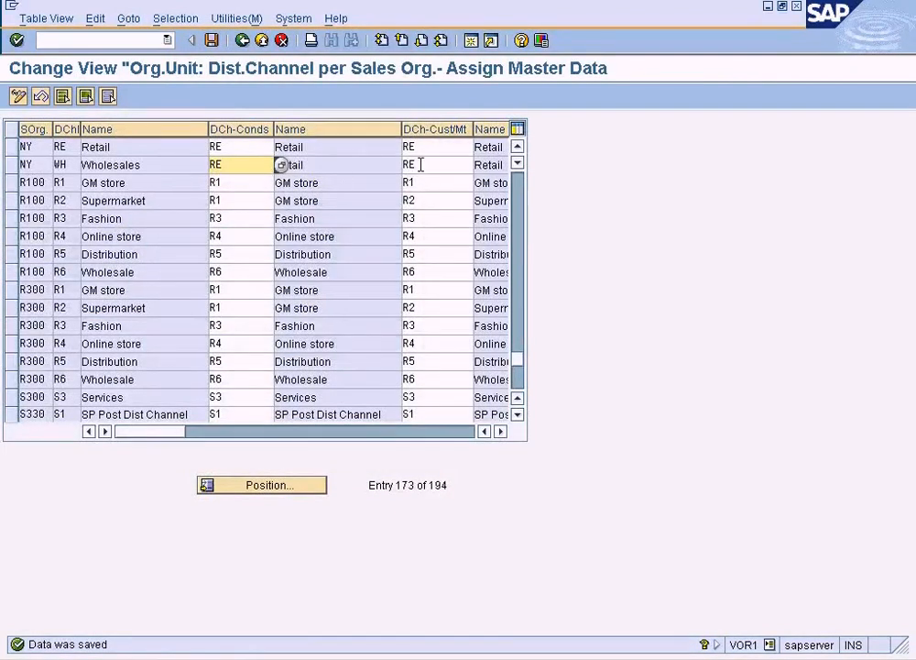
left_click(421, 164)
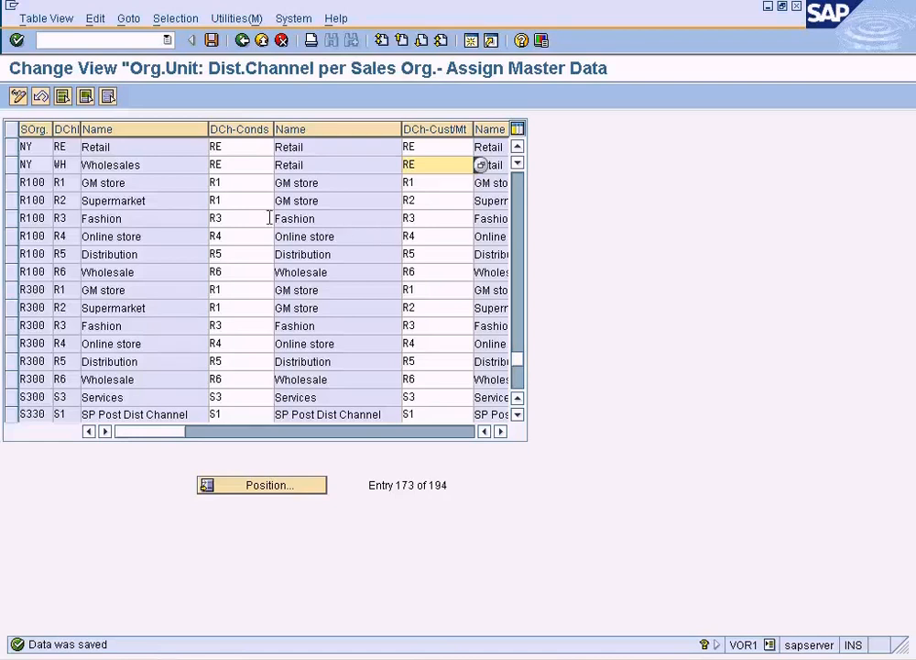
left_click(66, 166)
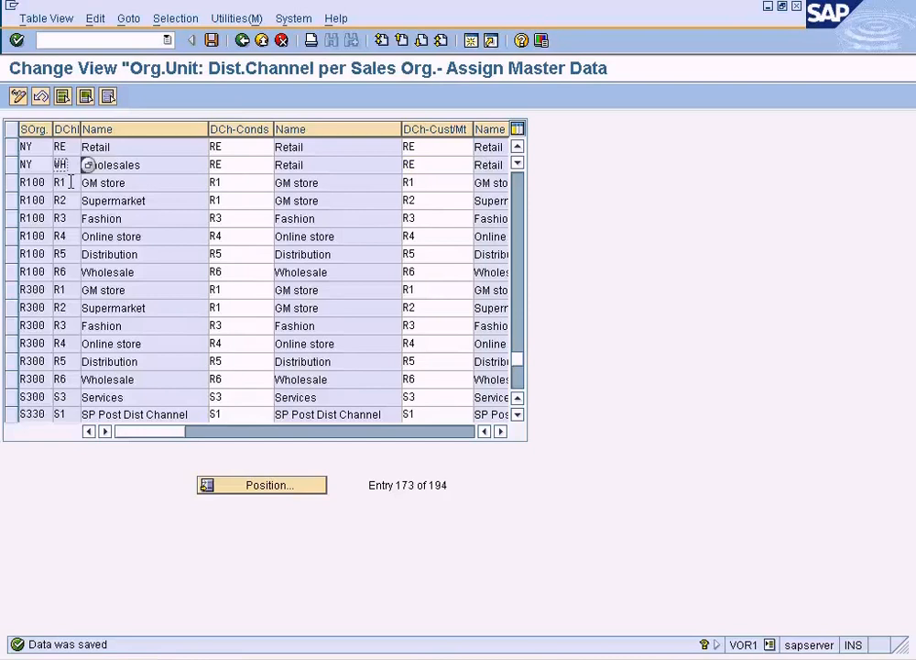
left_click(427, 165)
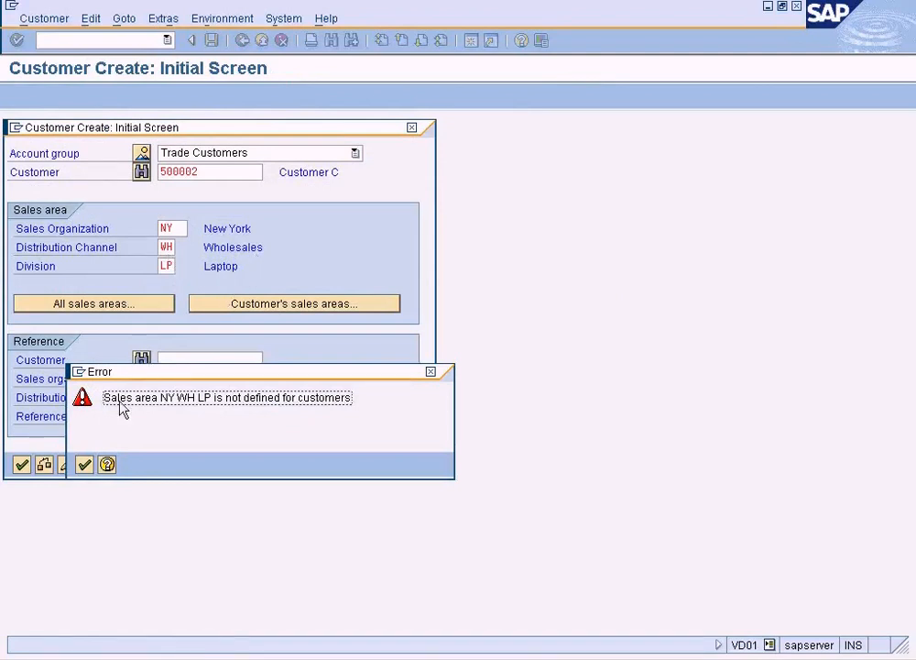
Dismiss the error, change the new customer's distribution channel to RE, and proceed to the sales area data.
left_click(84, 465)
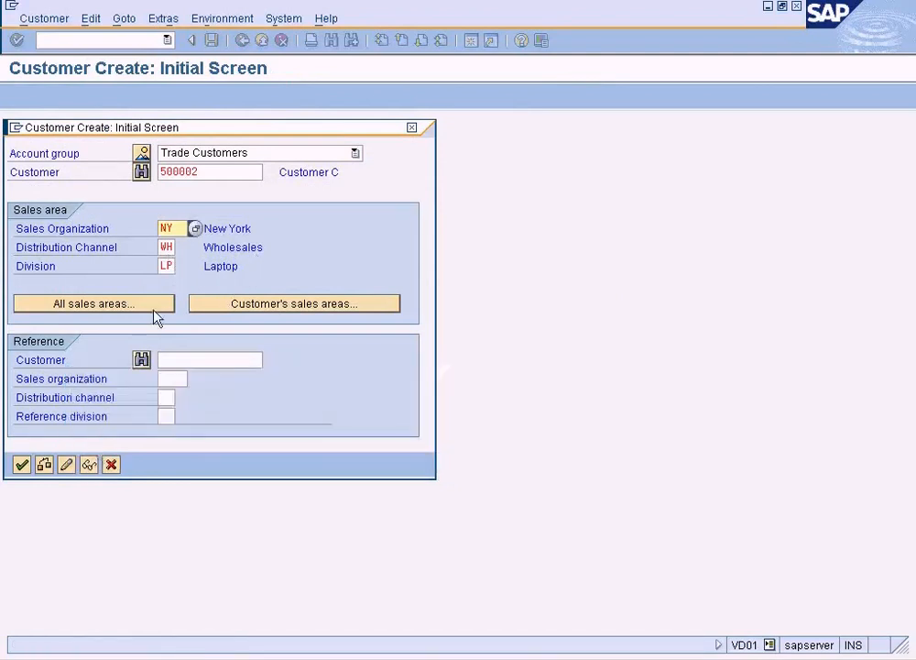
left_click(165, 245)
type("RE")
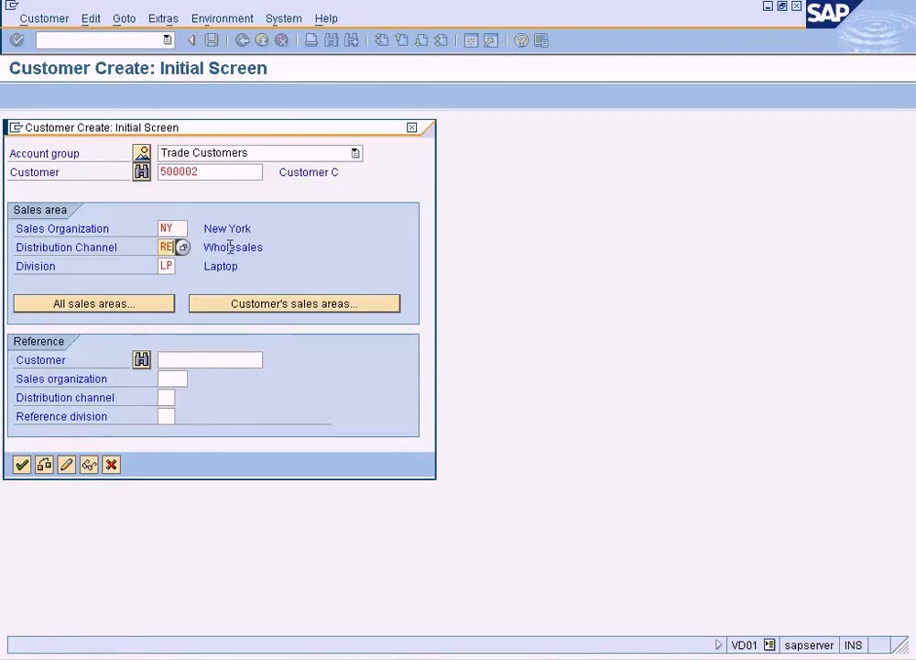
left_click(22, 465)
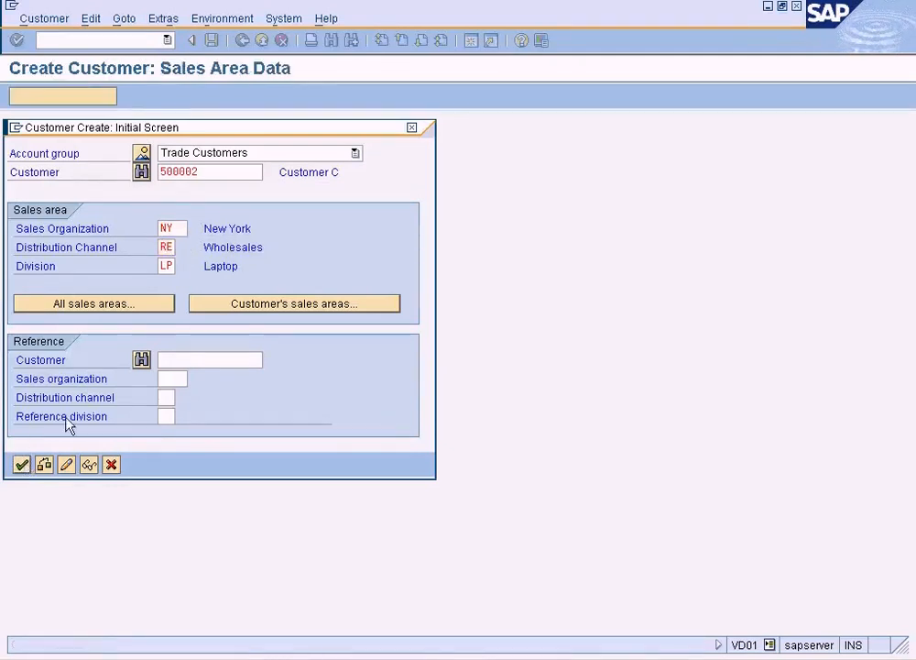
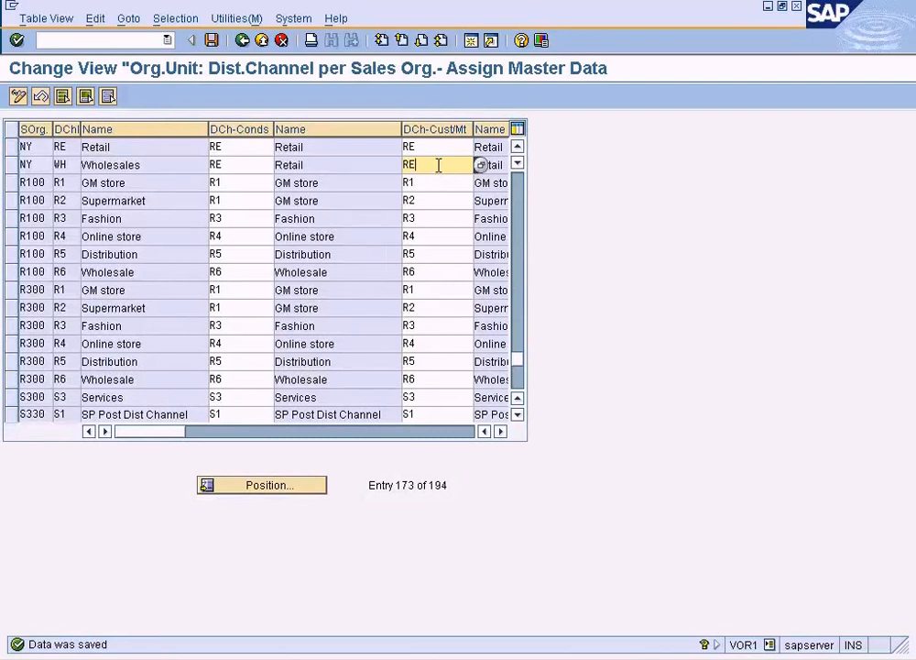
key("alt+Tab")
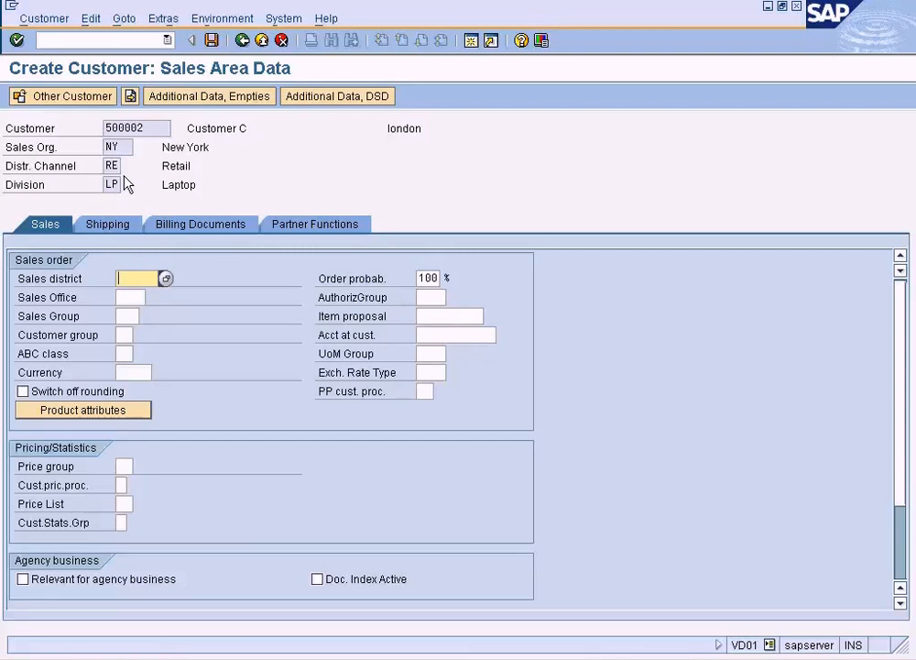
key("alt+Tab")
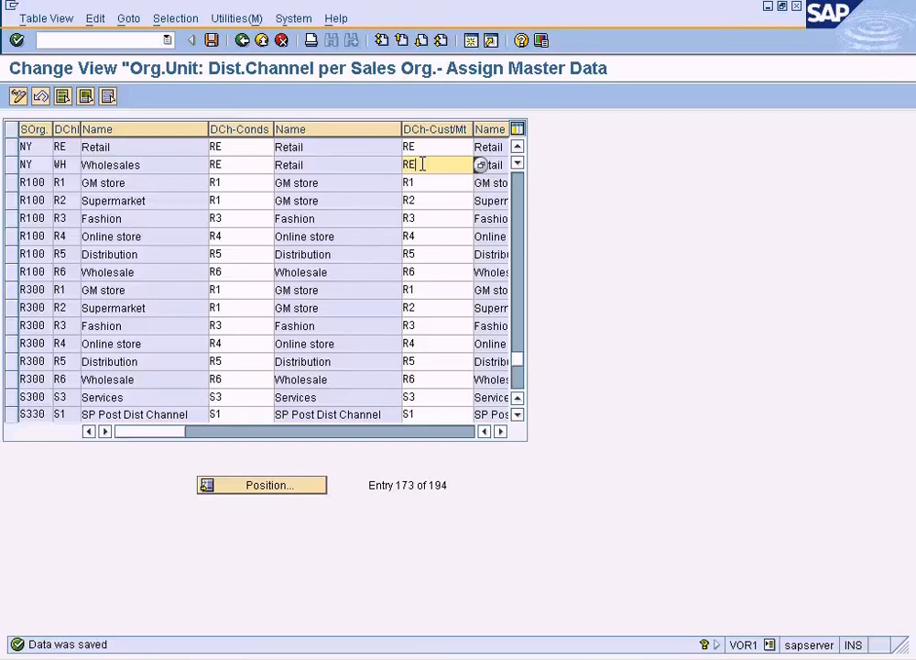
key("alt+Tab")
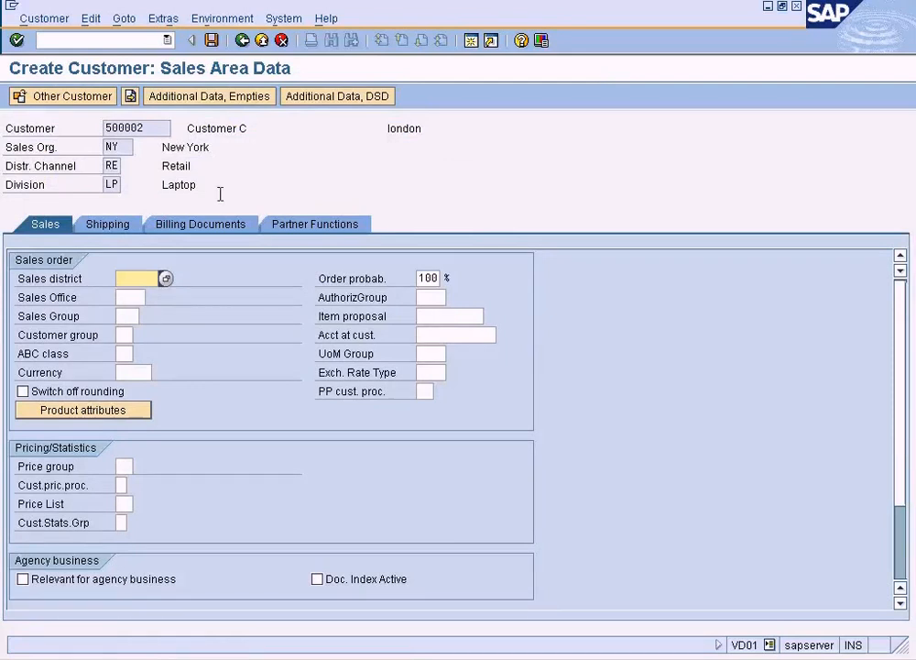
Set the customer's sales district to IT0020, Italy West. region.
left_click(165, 278)
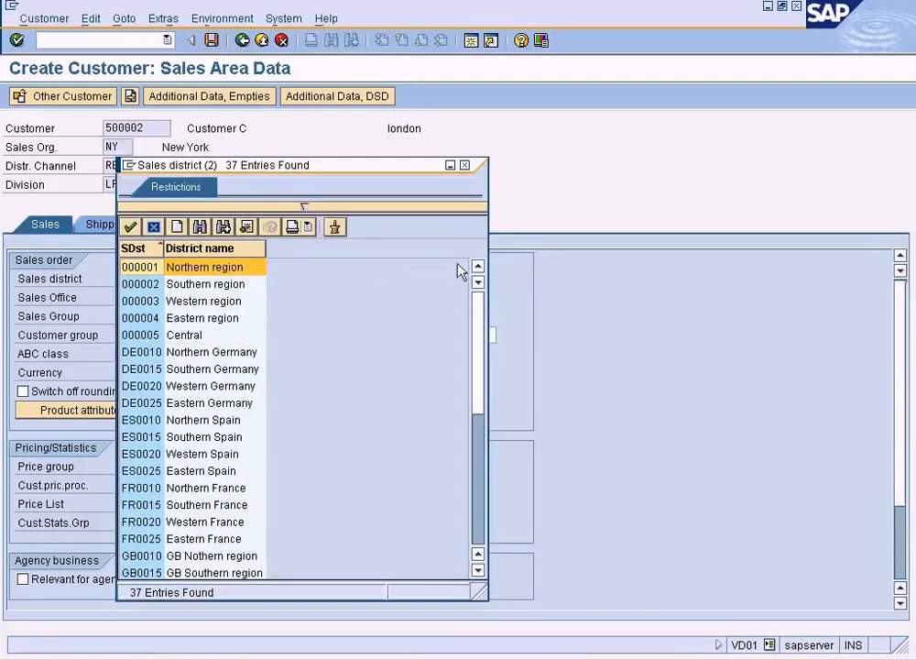
left_click(484, 494)
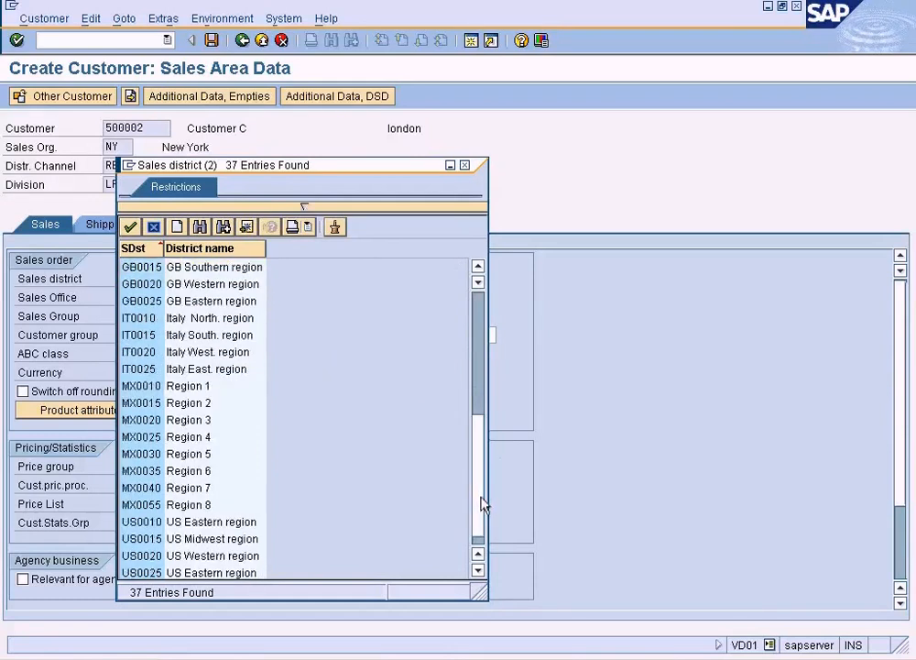
left_click(480, 549)
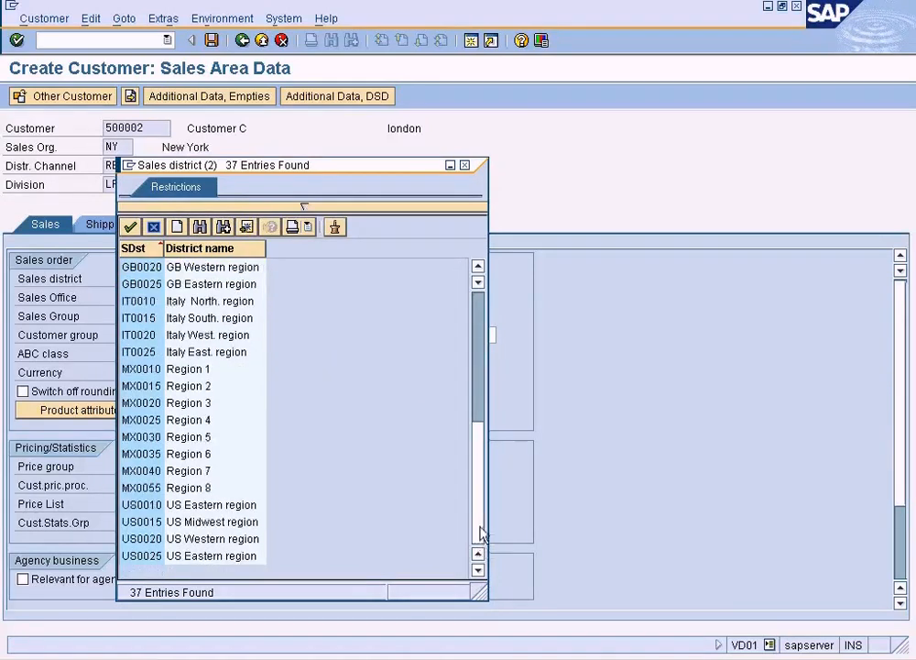
double_click(209, 337)
Assign the sales office BR (Brooklyn) and the sales group PT to the customer.
left_click(131, 299)
left_click(153, 299)
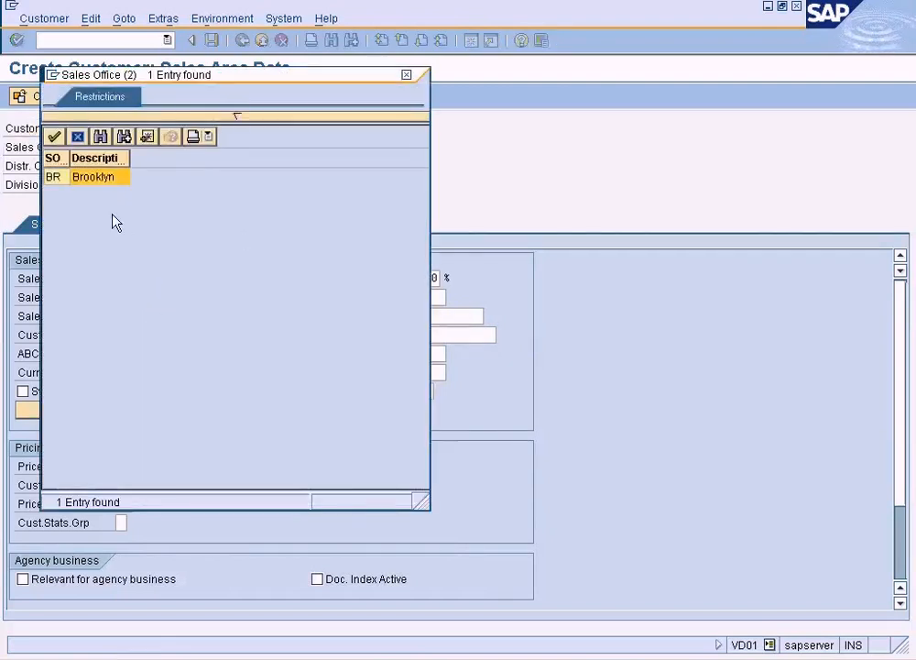
double_click(96, 176)
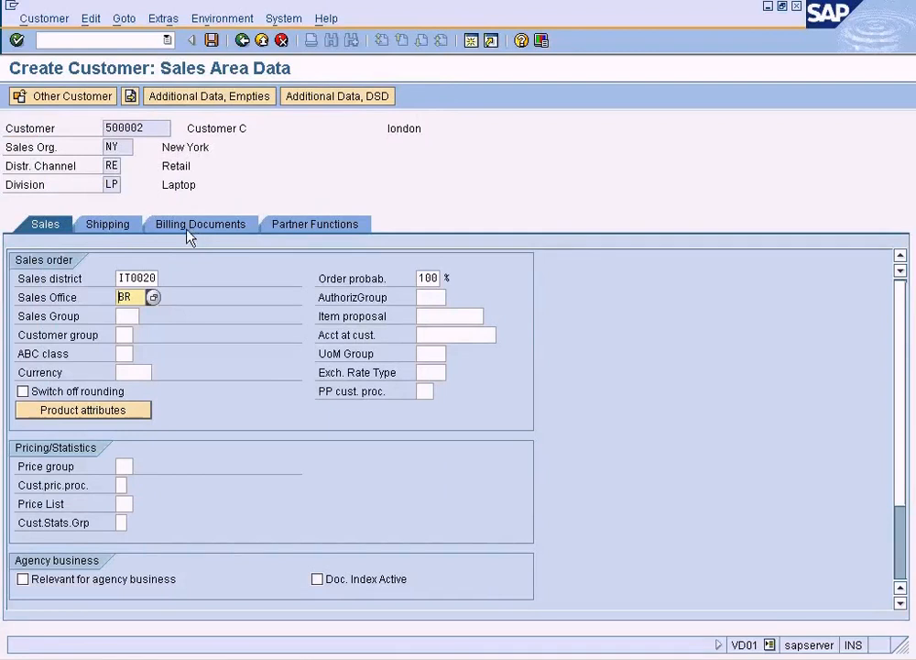
left_click(133, 316)
left_click(145, 316)
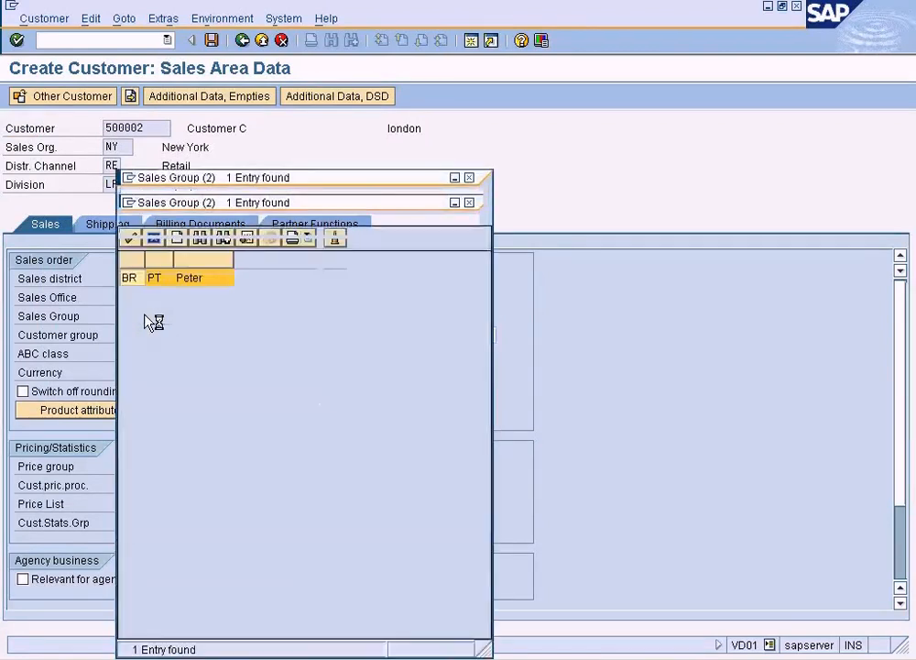
double_click(179, 286)
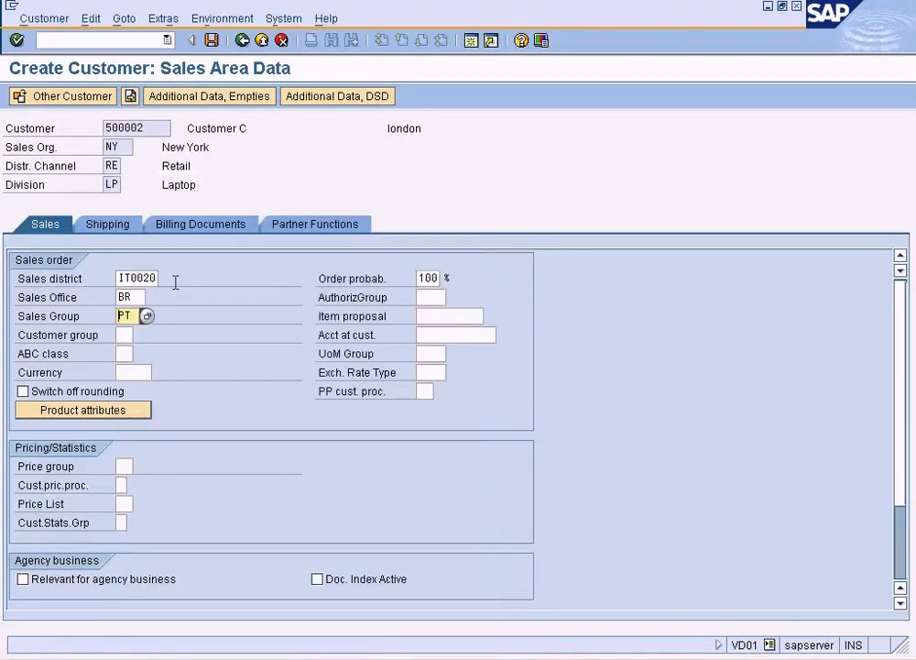
Set the customer's shipping conditions to AS, As soon as possible.
left_click(122, 228)
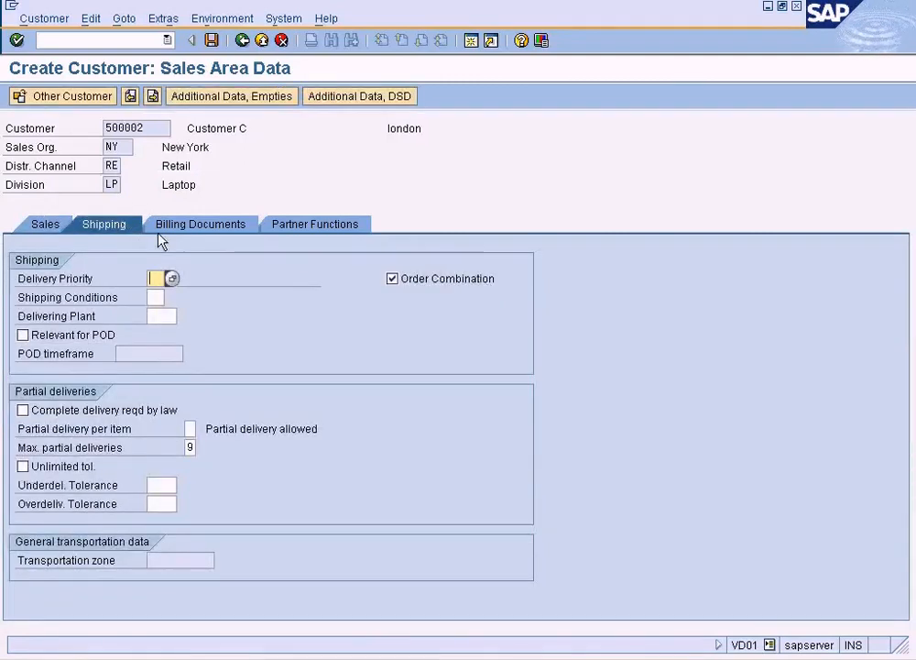
left_click(158, 296)
left_click(171, 297)
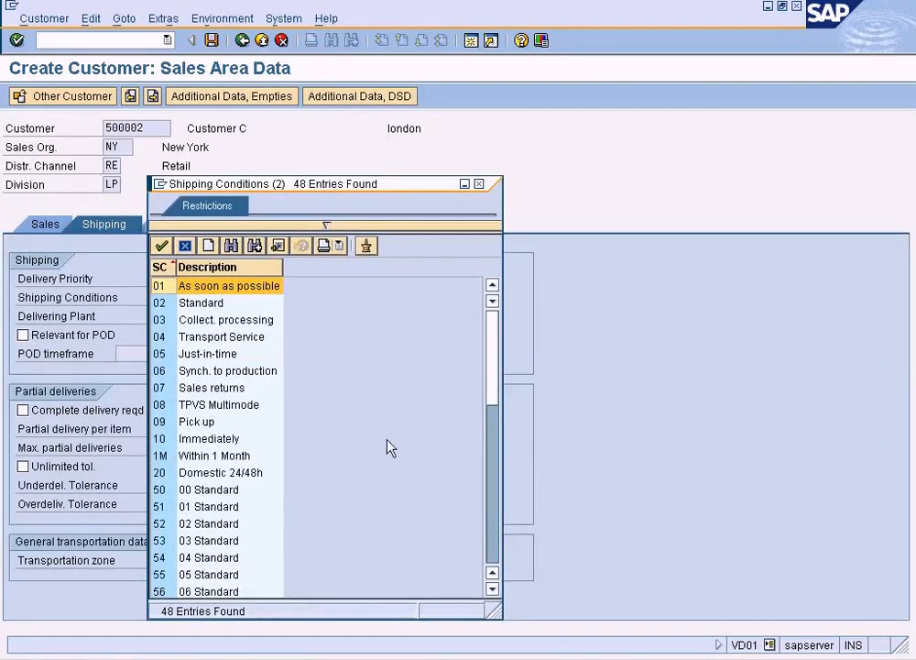
left_click(493, 547)
left_click(494, 552)
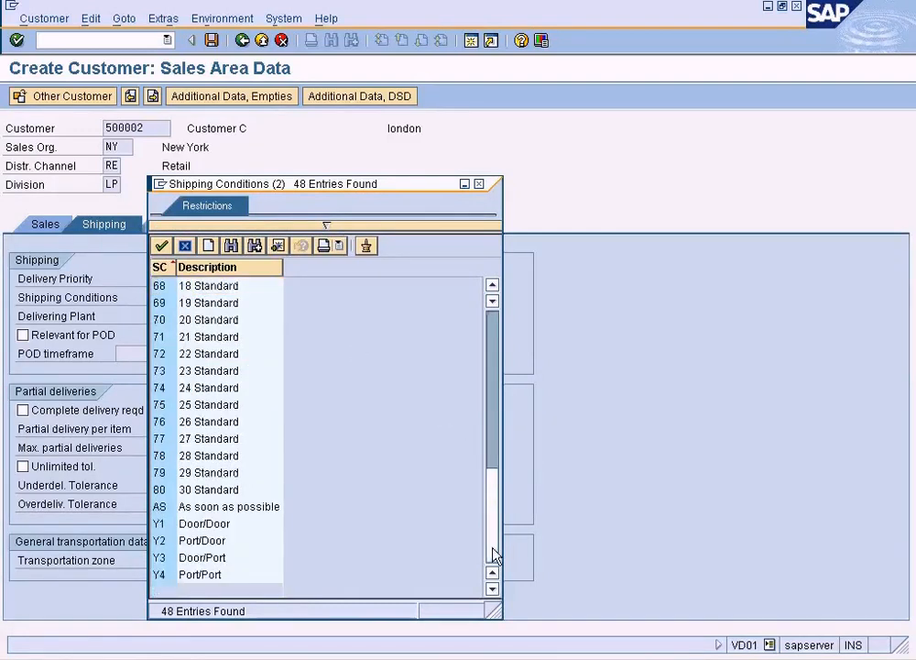
double_click(259, 513)
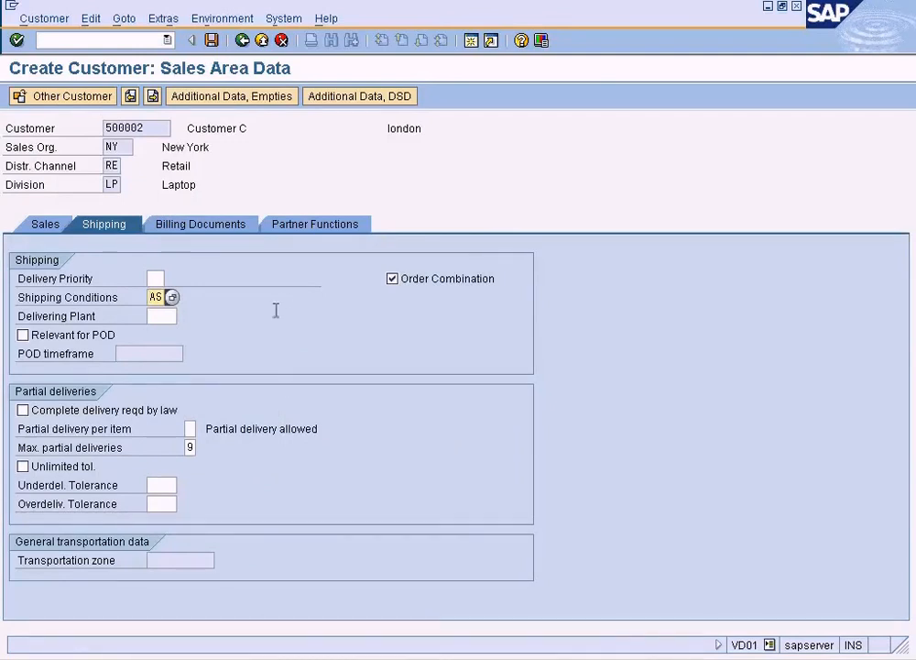
Check the customer's billing document data, return to the shipping data, and save the new sales area.
left_click(216, 224)
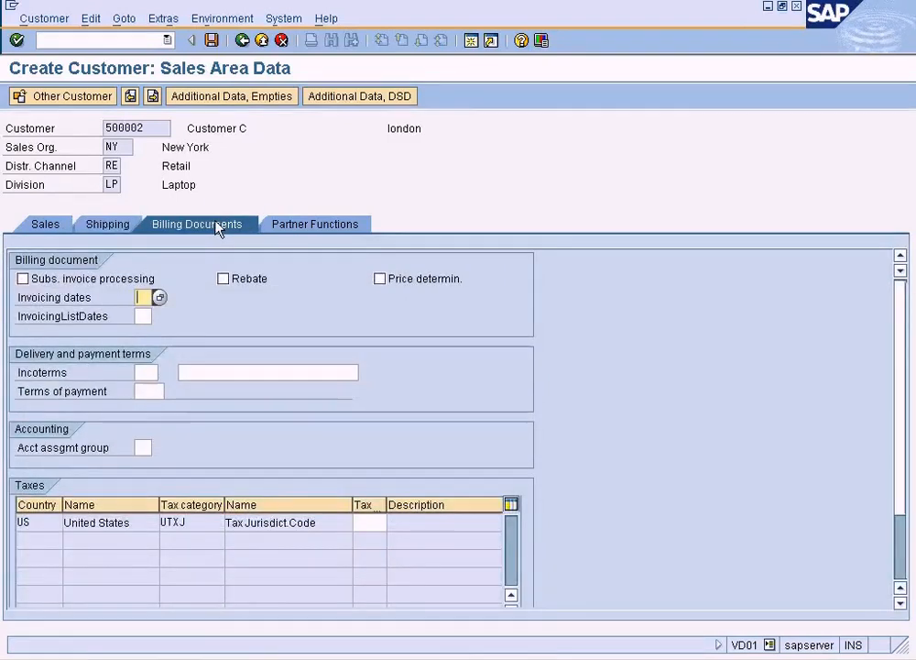
left_click(114, 225)
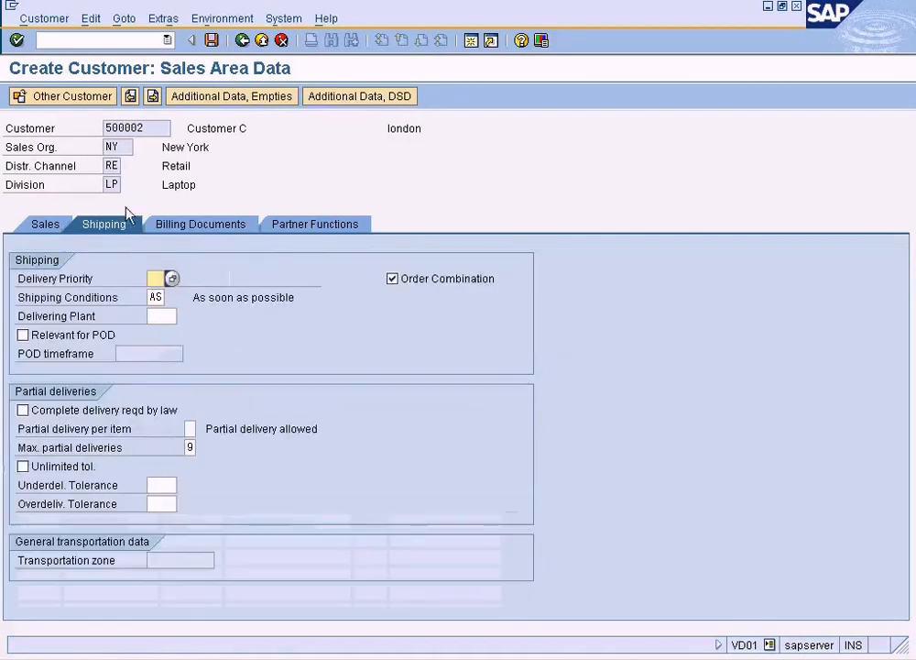
left_click(210, 40)
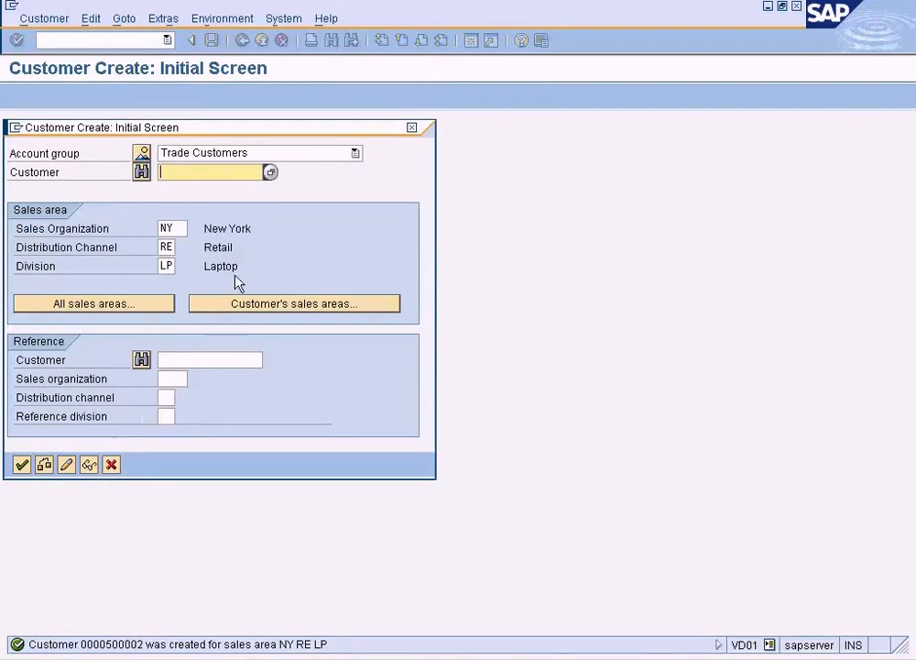
Look up Customer C by company code SUN and open the customer's NY, RE, LP sales area for change.
left_click(269, 172)
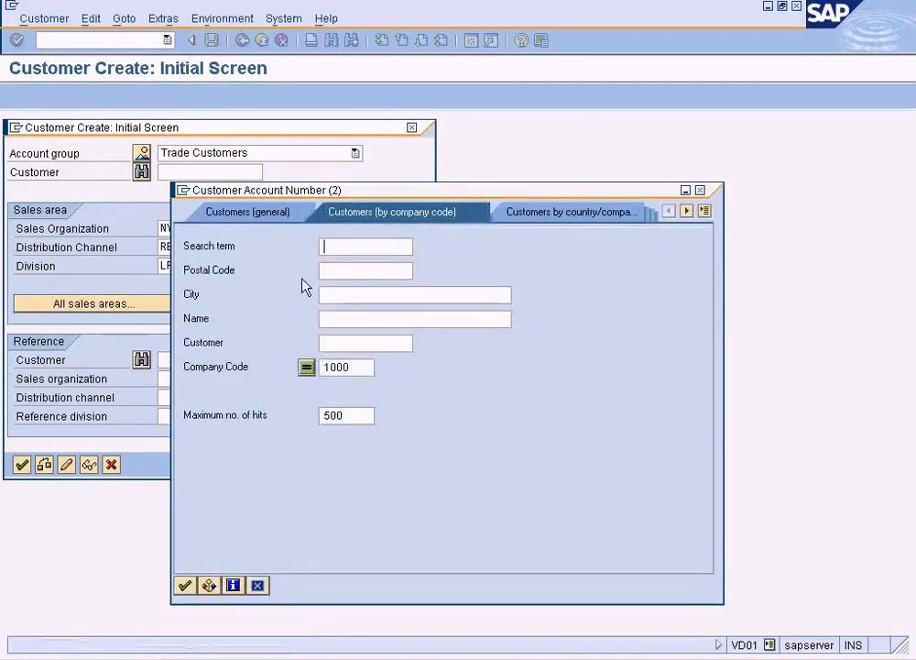
left_click(357, 367)
key("BackSpace")
key("BackSpace")
key("BackSpace")
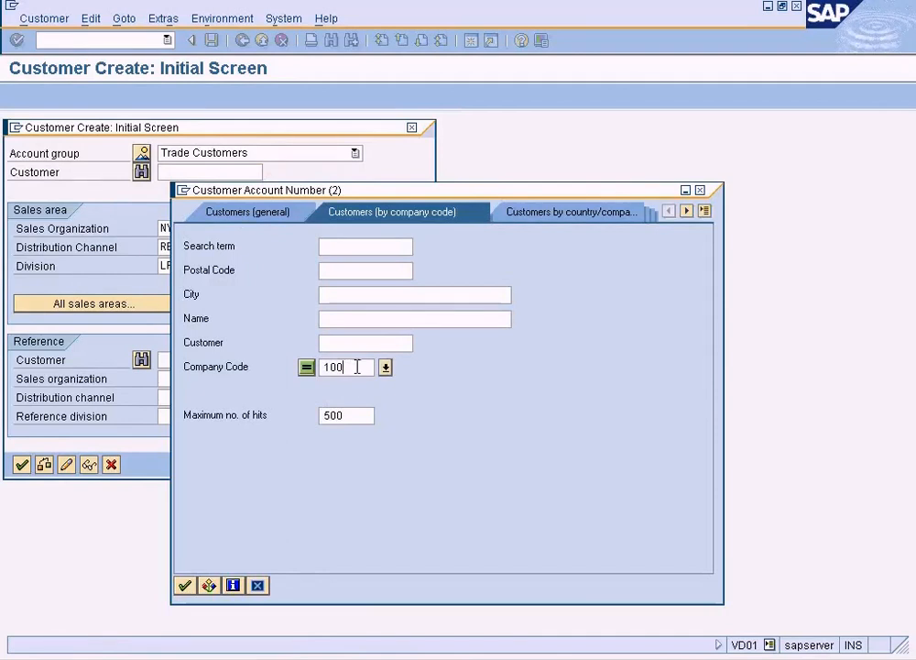
key("BackSpace")
type("SUN")
key("Return")
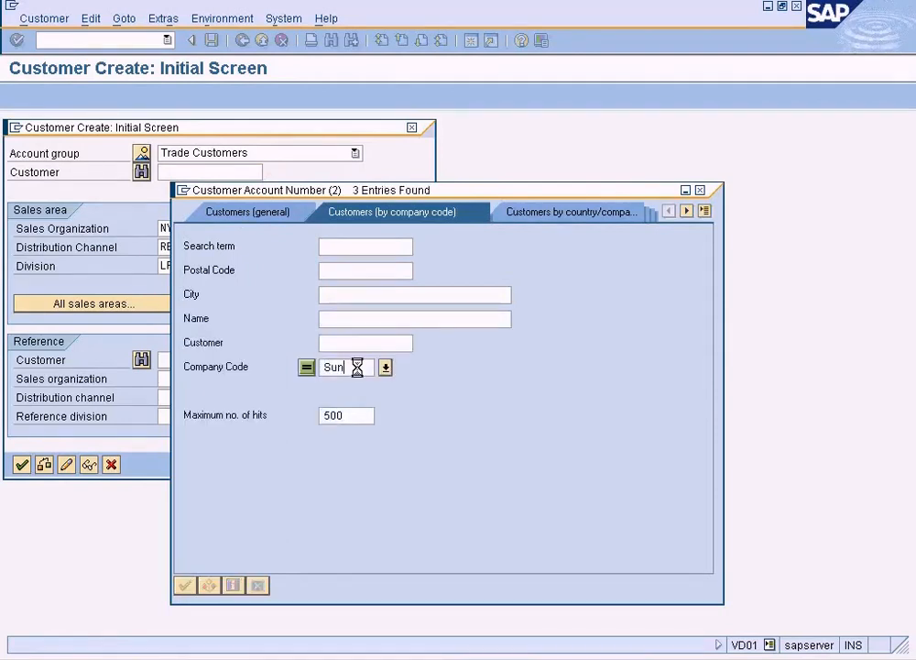
double_click(321, 163)
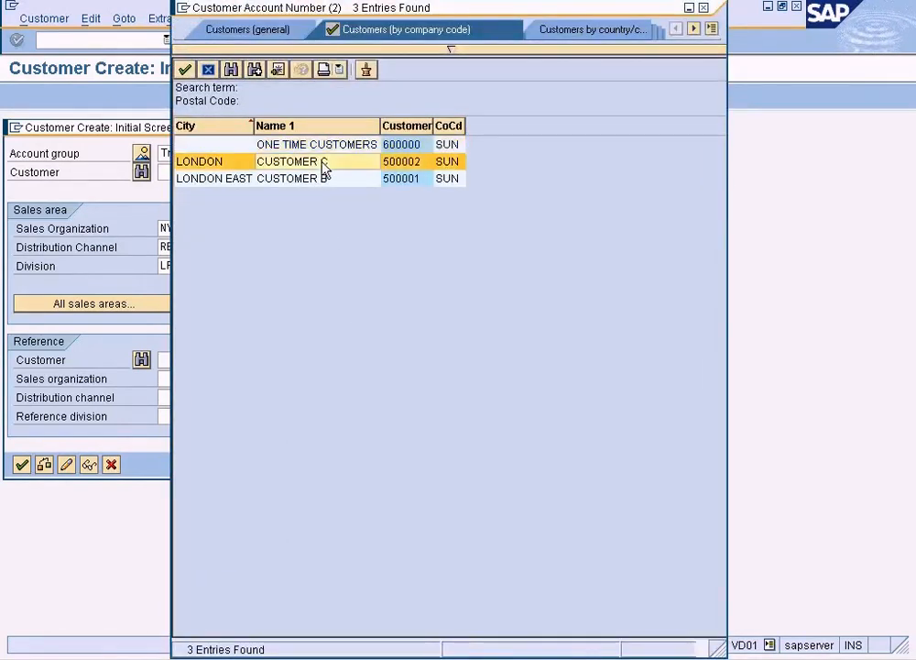
left_click(65, 465)
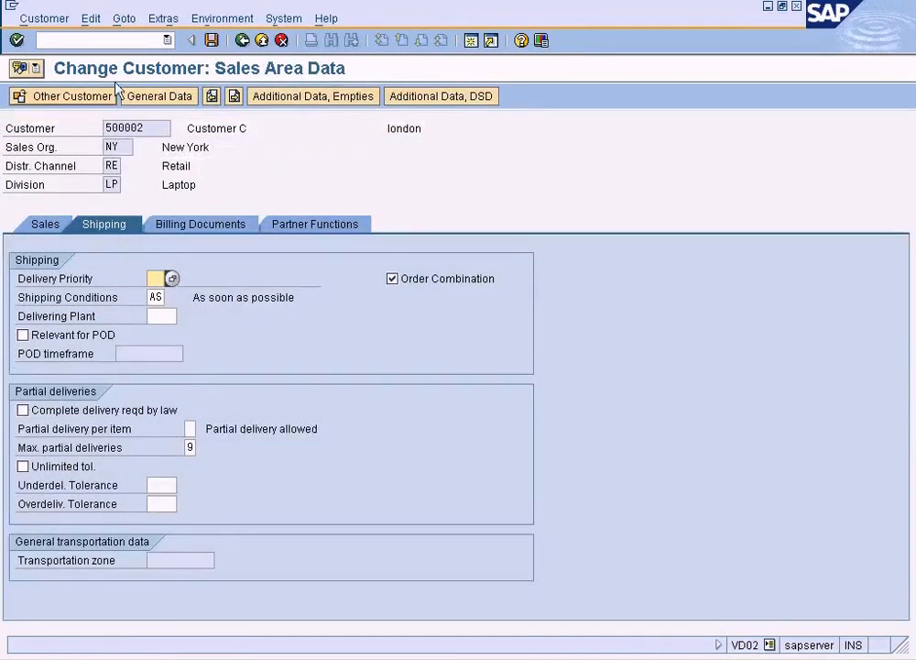
Review the customer's billing document data and sales office assignment, and save the record.
left_click(224, 228)
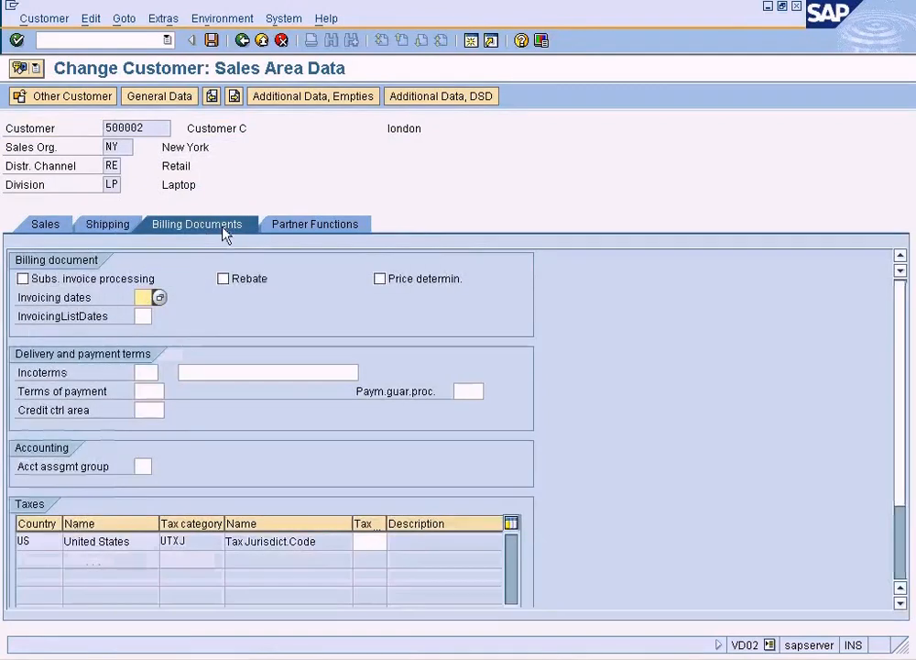
left_click(56, 227)
left_click(128, 297)
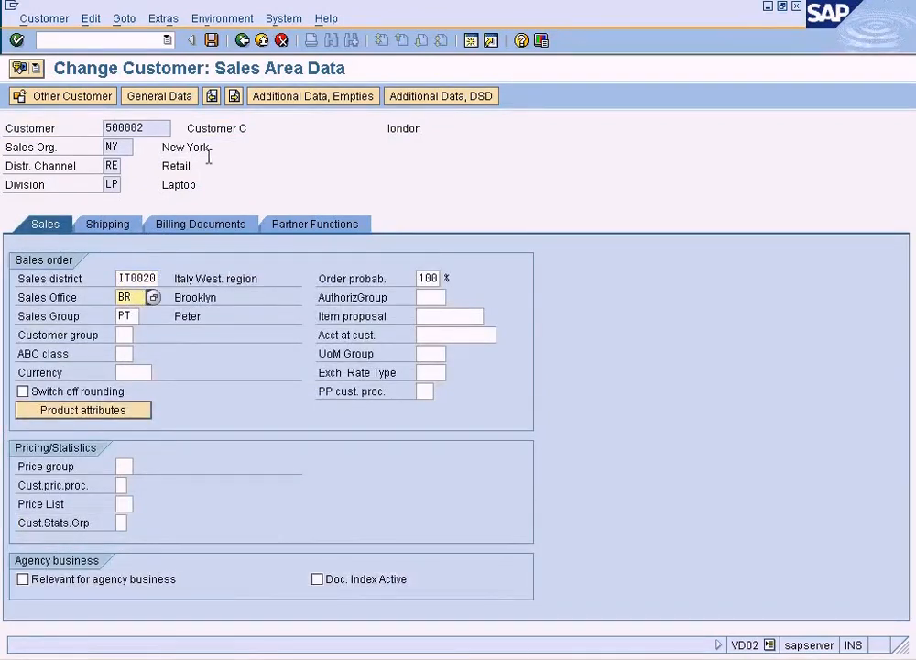
left_click(212, 40)
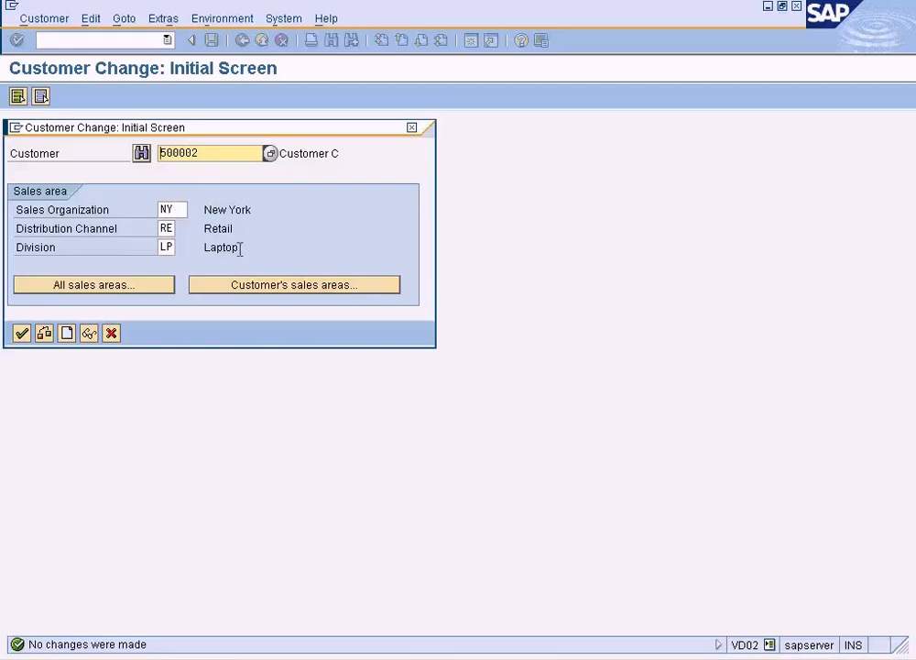
Display the sales areas maintained for Customer C and choose the New York, Retail, Laptop entry.
left_click(263, 289)
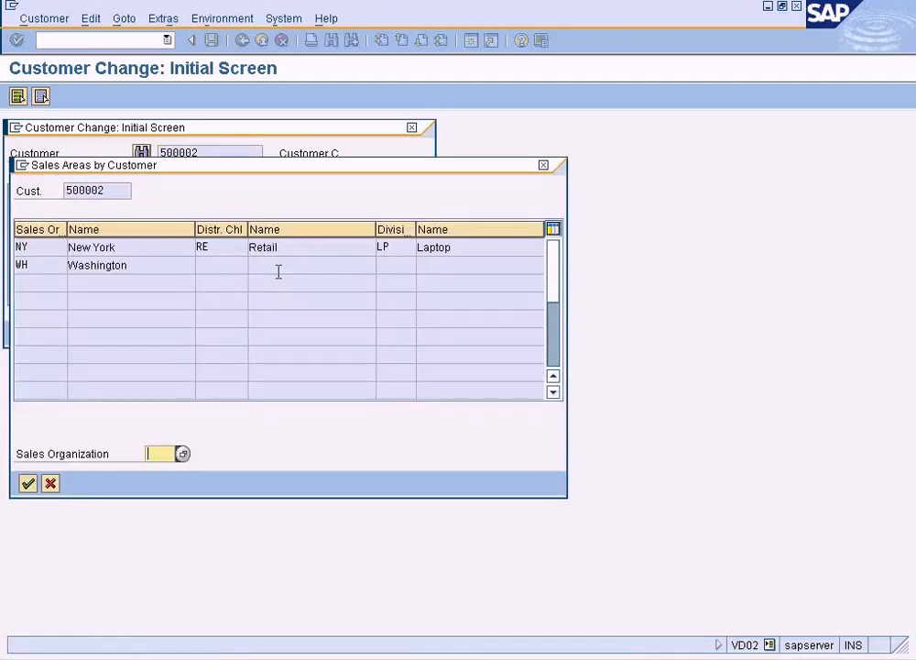
left_click_drag(316, 175, 471, 246)
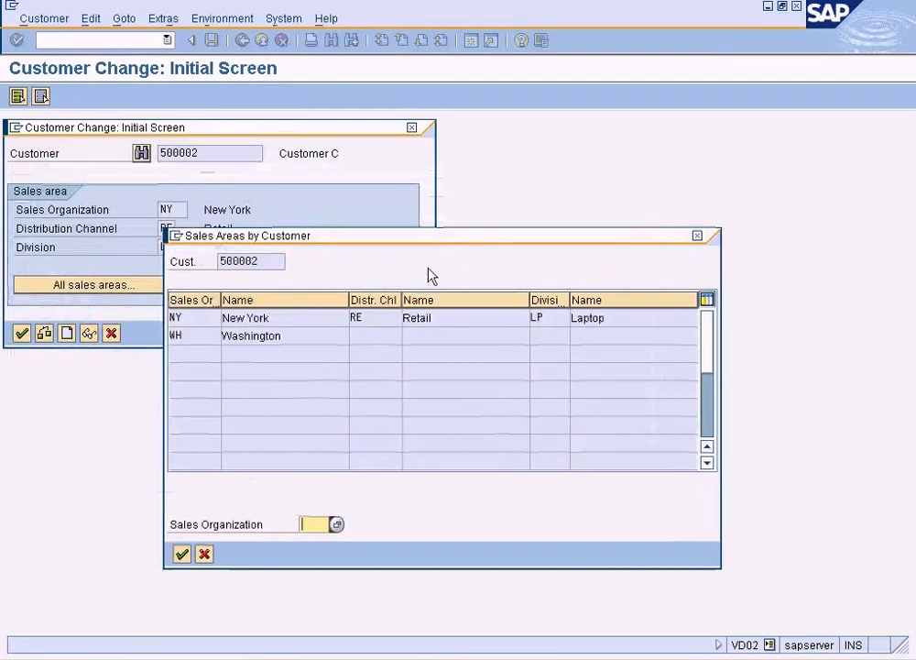
left_click(330, 316)
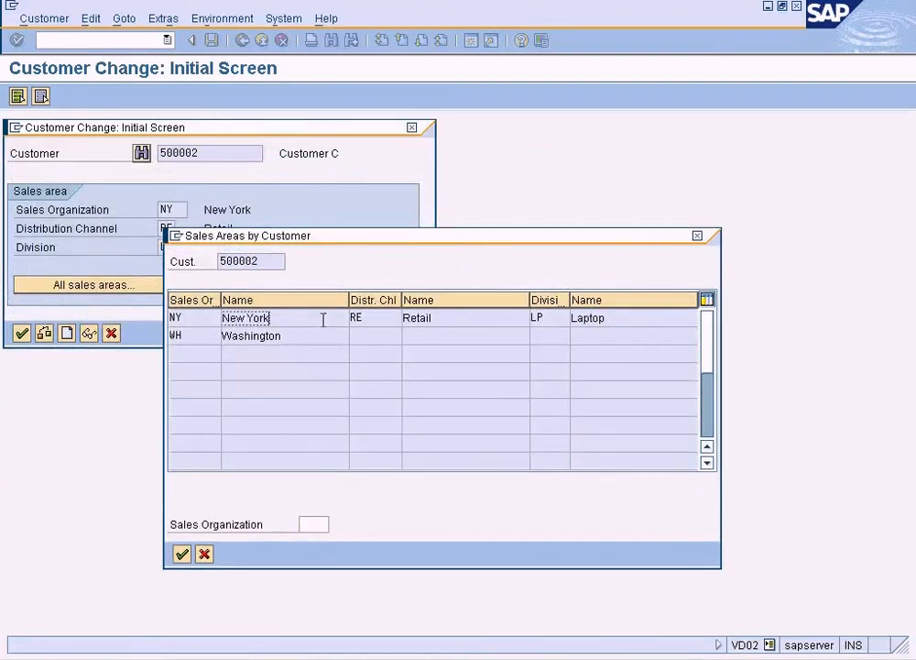
double_click(322, 319)
Reopen the customer's sales area list and examine the distribution channel and division of the Washington and New York rows.
left_click(266, 288)
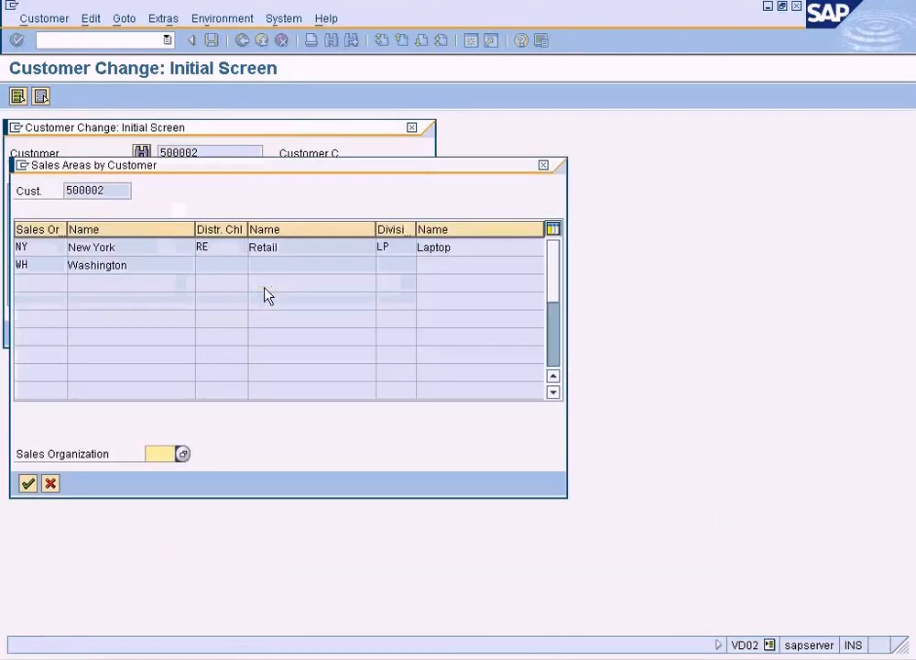
left_click(167, 267)
left_click_drag(188, 170, 426, 229)
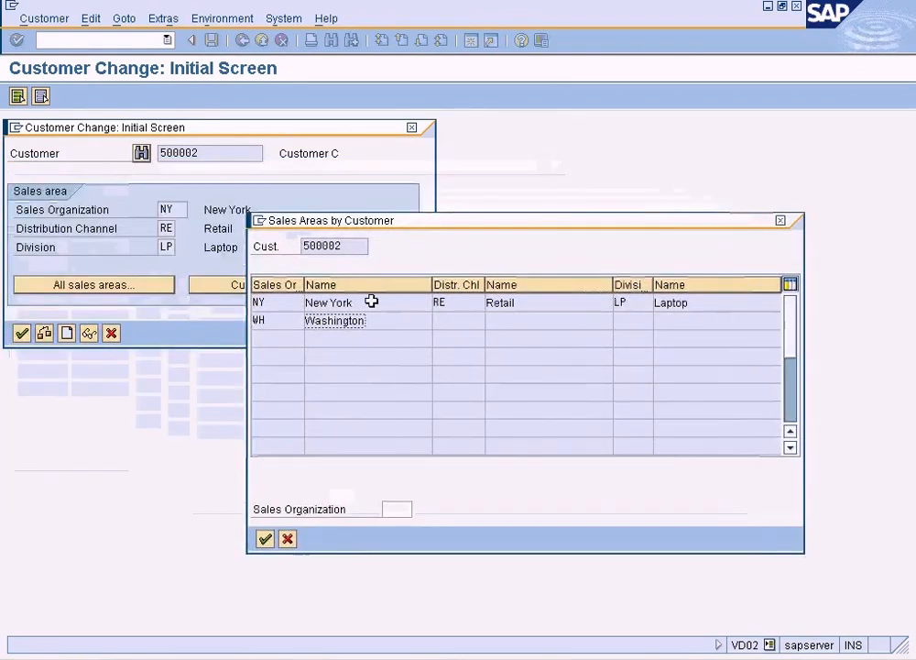
left_click(442, 323)
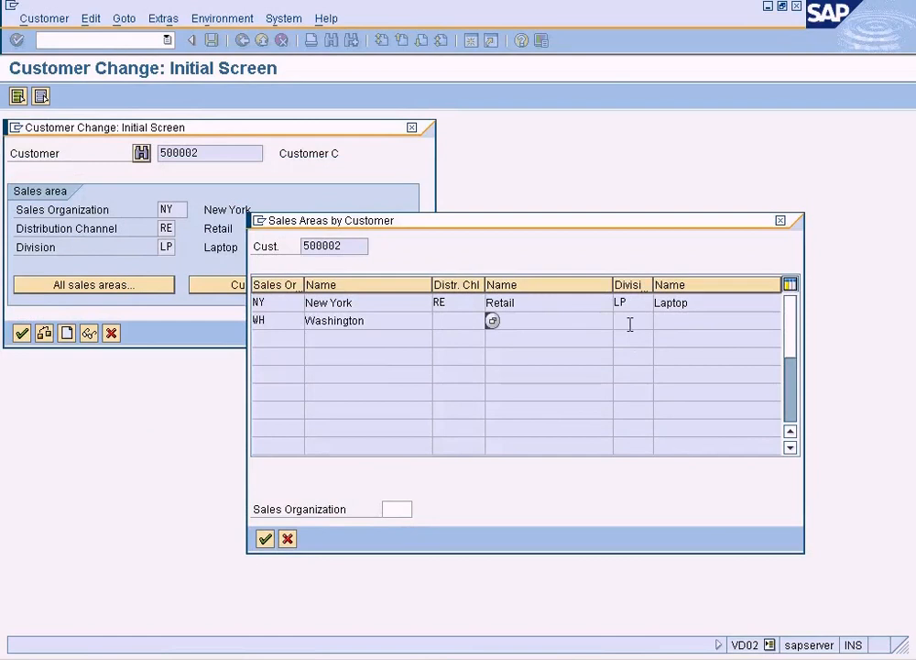
left_click(380, 321)
left_click(460, 323)
left_click(621, 321)
left_click(457, 323)
left_click(395, 322)
left_click(483, 321)
left_click(635, 322)
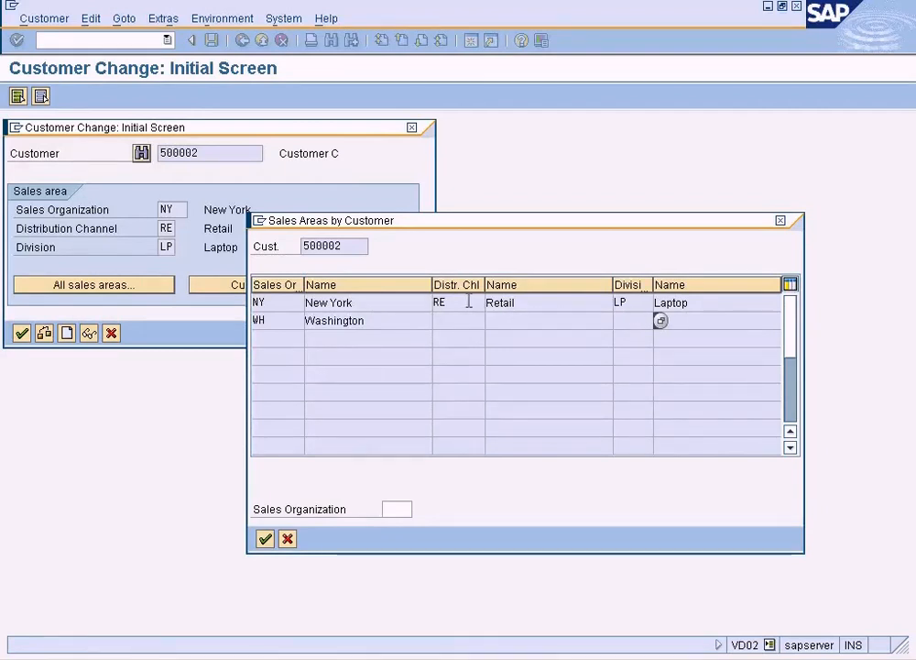
left_click(468, 302)
left_click(298, 301)
left_click(437, 305)
left_click(634, 302)
Choose the New York, Retail, Laptop sales area, view its sales data, and return to the initial screen.
double_click(452, 303)
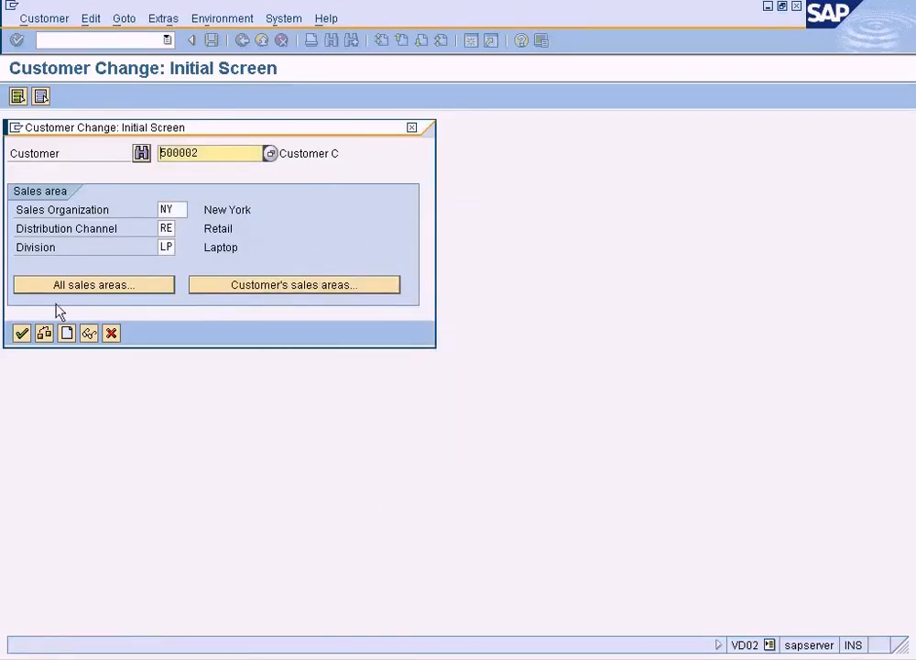
left_click(21, 334)
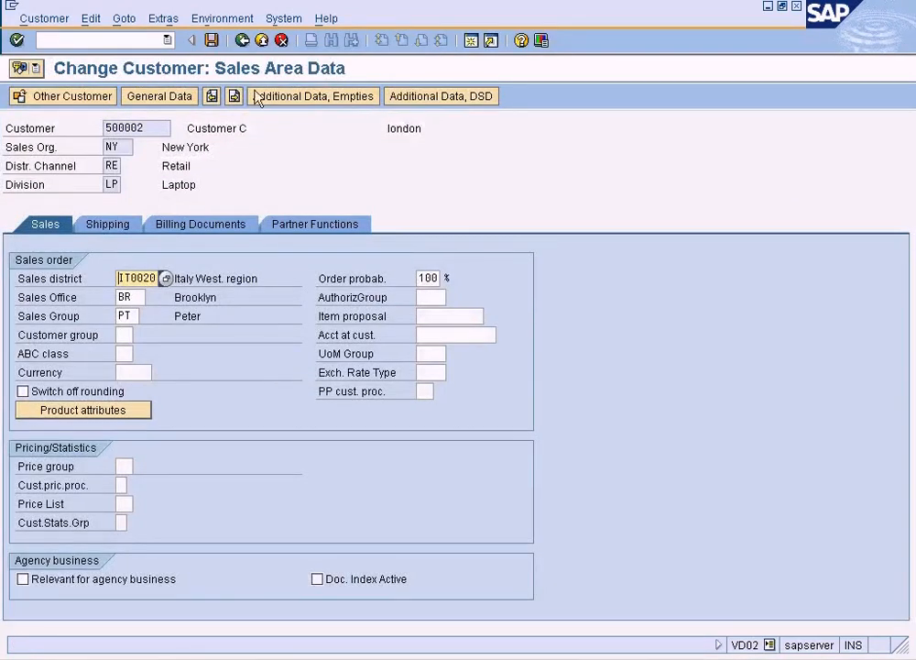
left_click(243, 41)
Look up Customer B by company code SUN, check which sales areas are maintained for it, and dismiss the warning.
left_click(270, 153)
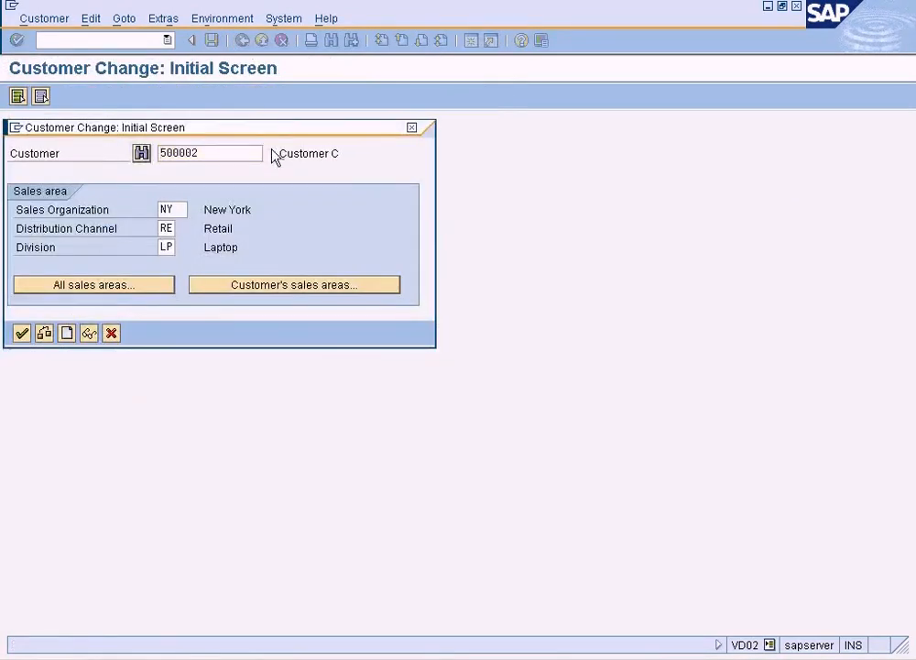
left_click(360, 345)
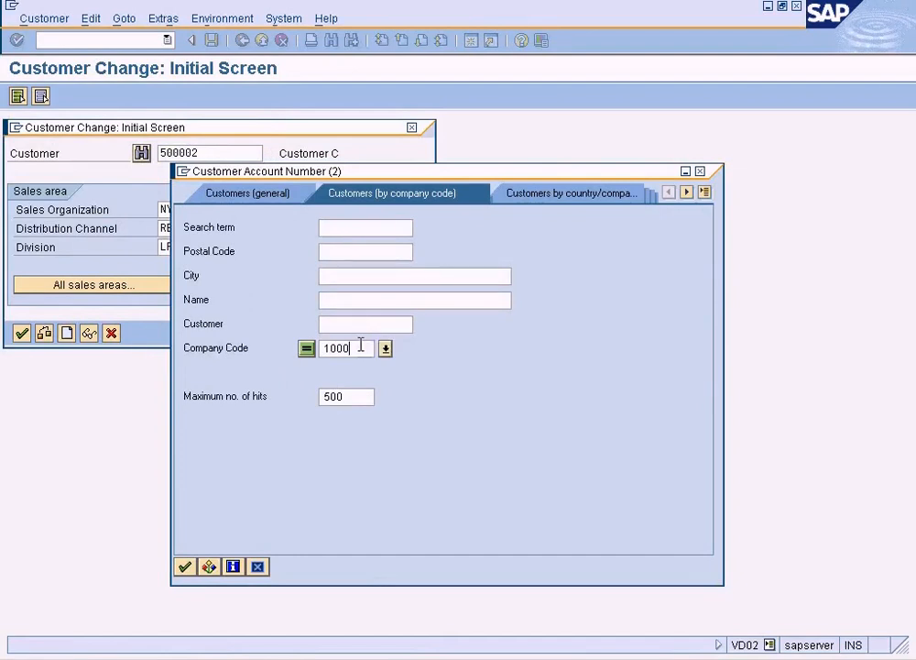
key("BackSpace")
key("BackSpace")
key("BackSpace")
key("BackSpace")
type("Su")
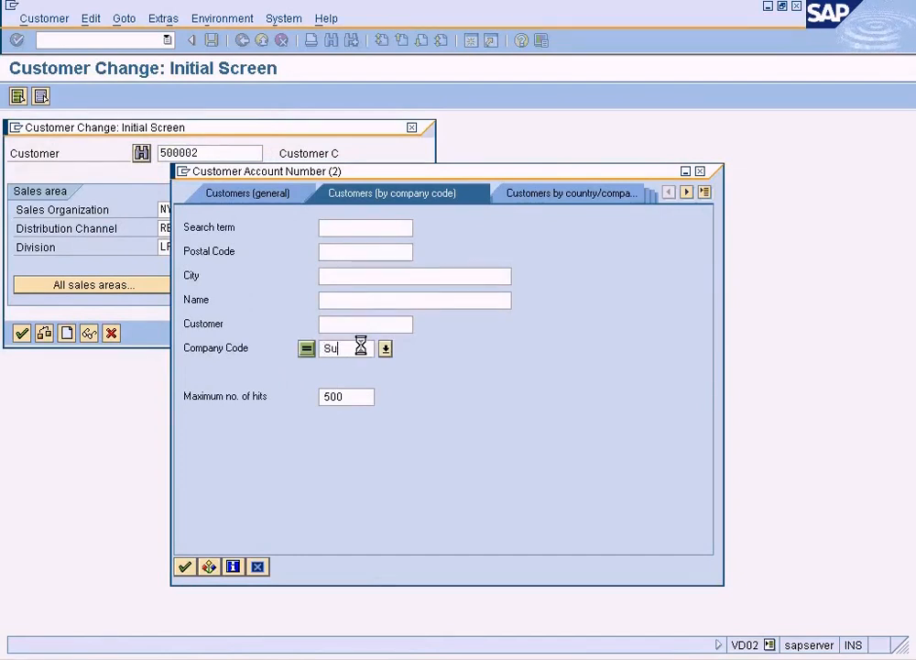
type("n")
key("Return")
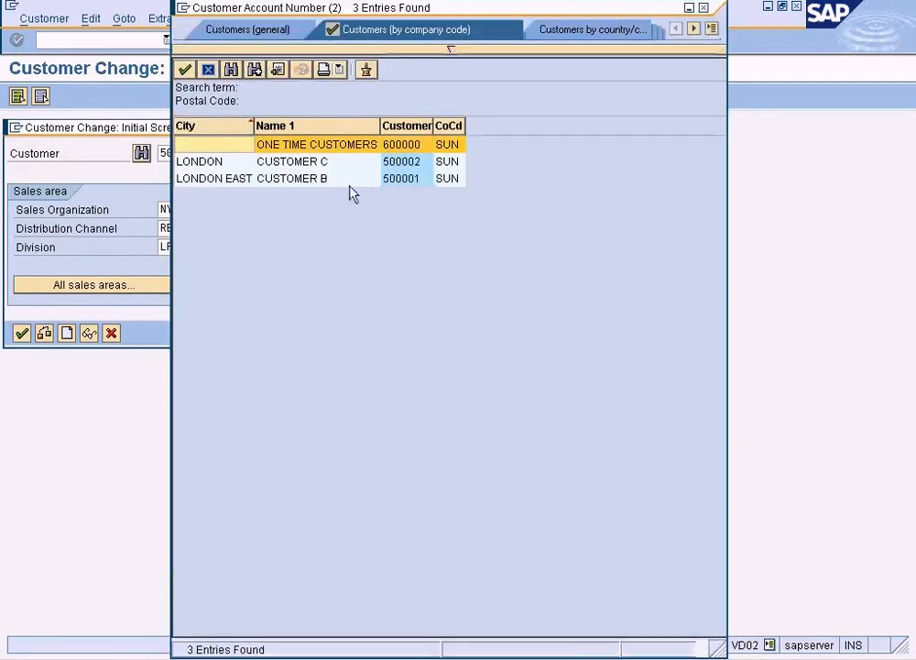
double_click(351, 179)
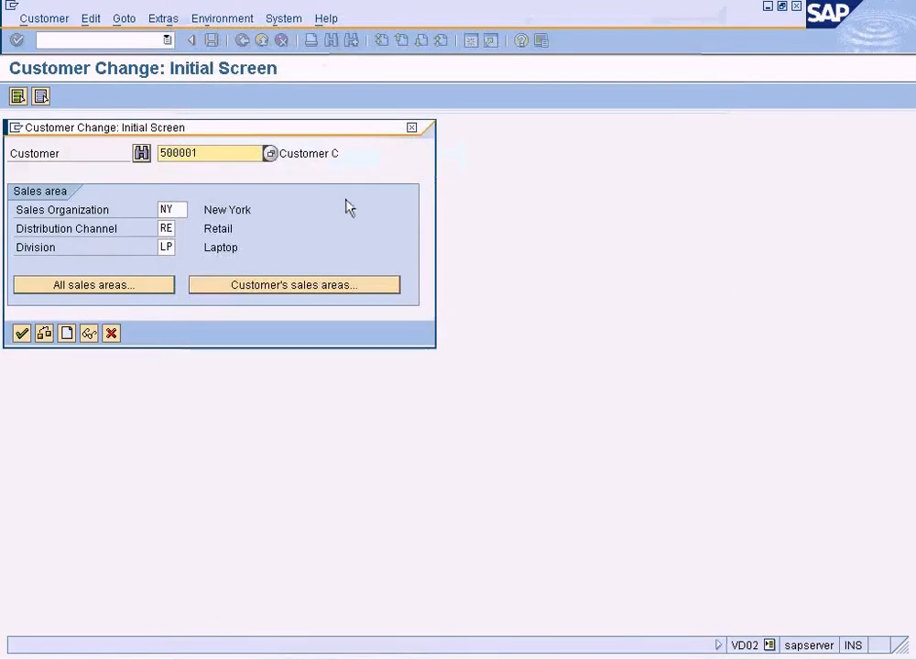
left_click(295, 285)
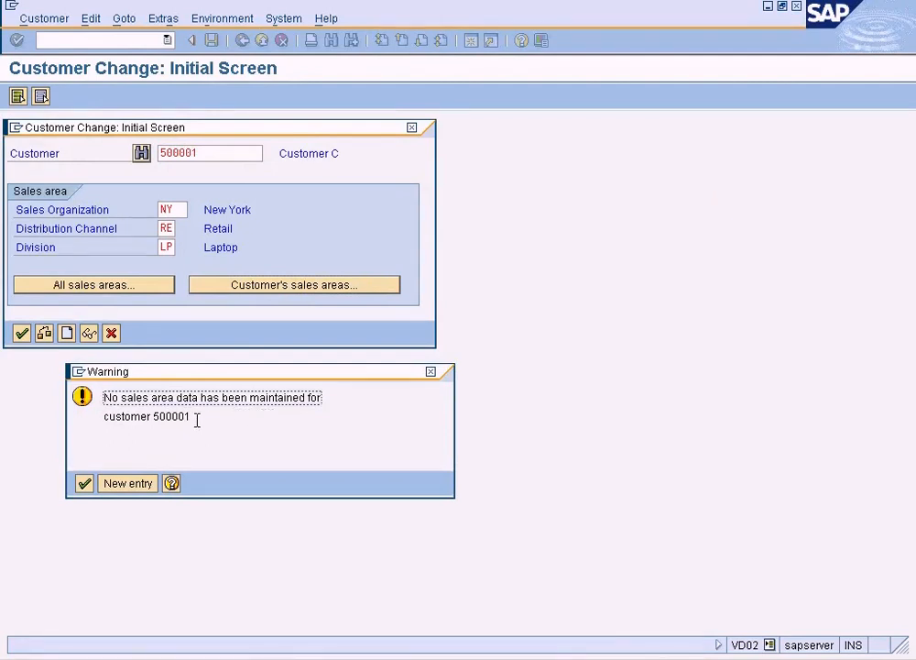
left_click(84, 484)
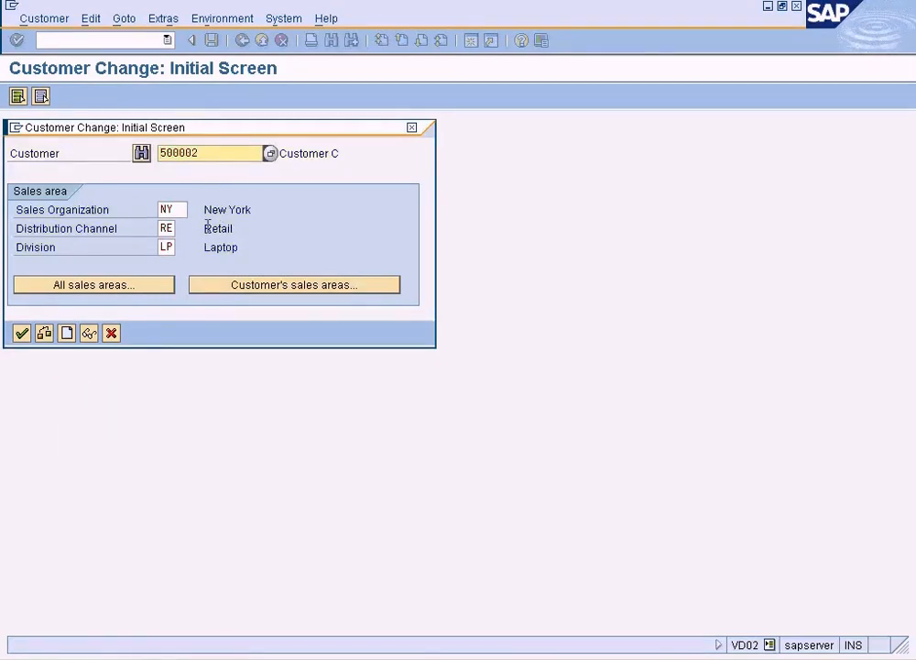
Display the list of all sales areas and find the entries for sales organizations NY and WH.
left_click(147, 287)
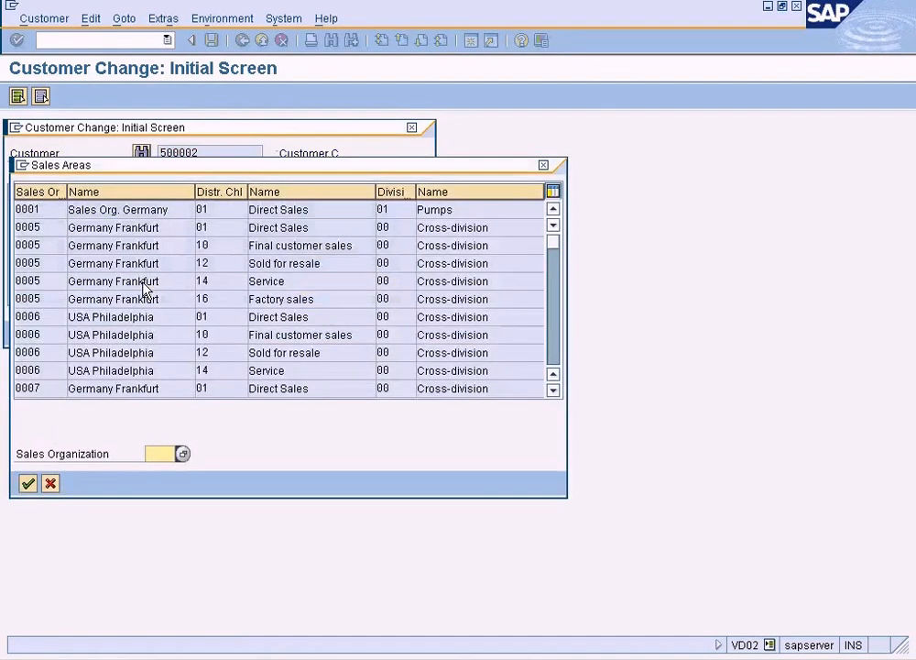
left_click_drag(253, 173, 456, 206)
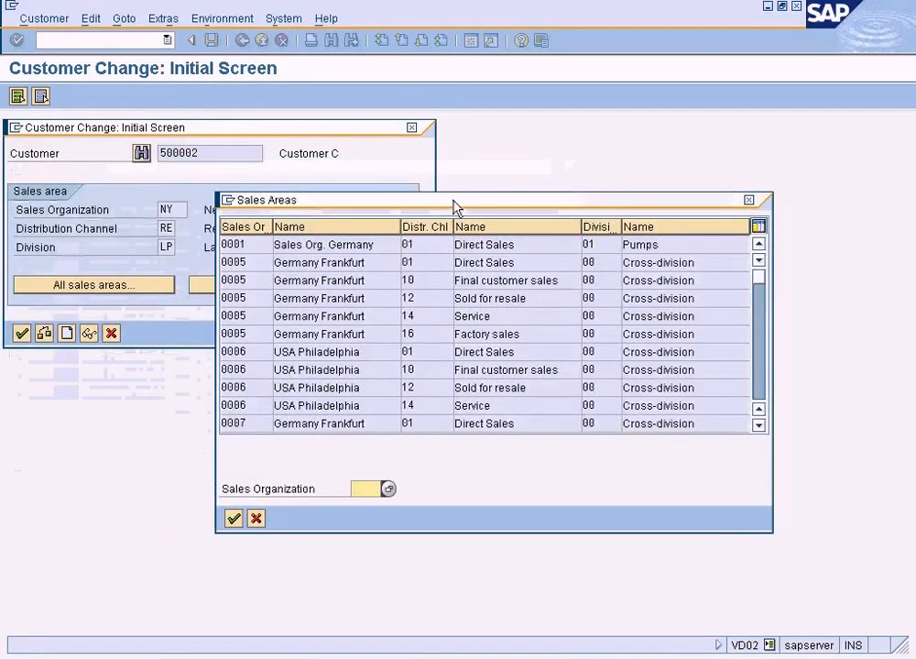
type("ny")
key("Return")
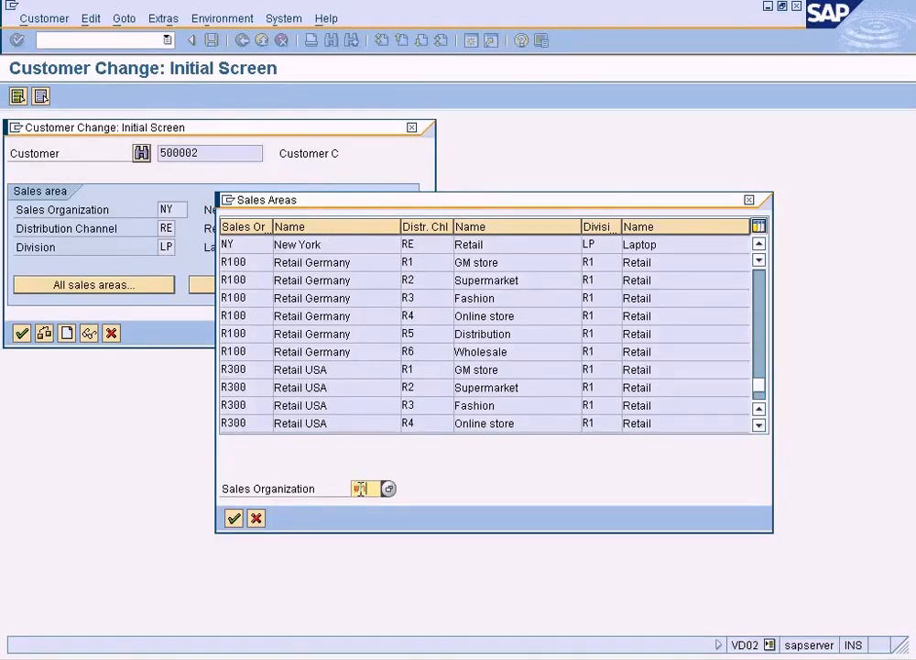
type("w")
key("Return")
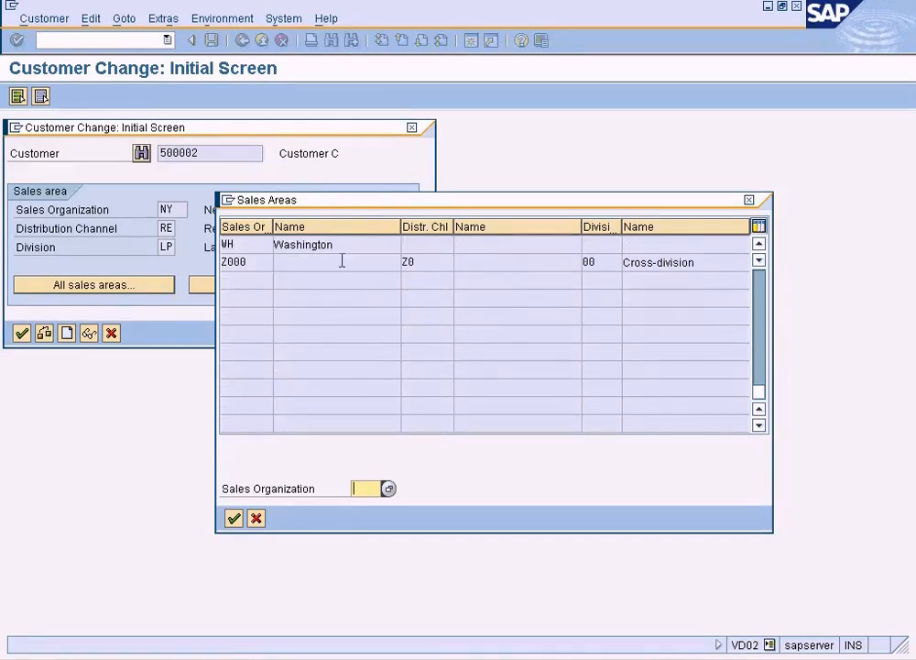
Widen the distribution channel and division columns of the sales area list and examine the Washington row.
left_click(423, 245)
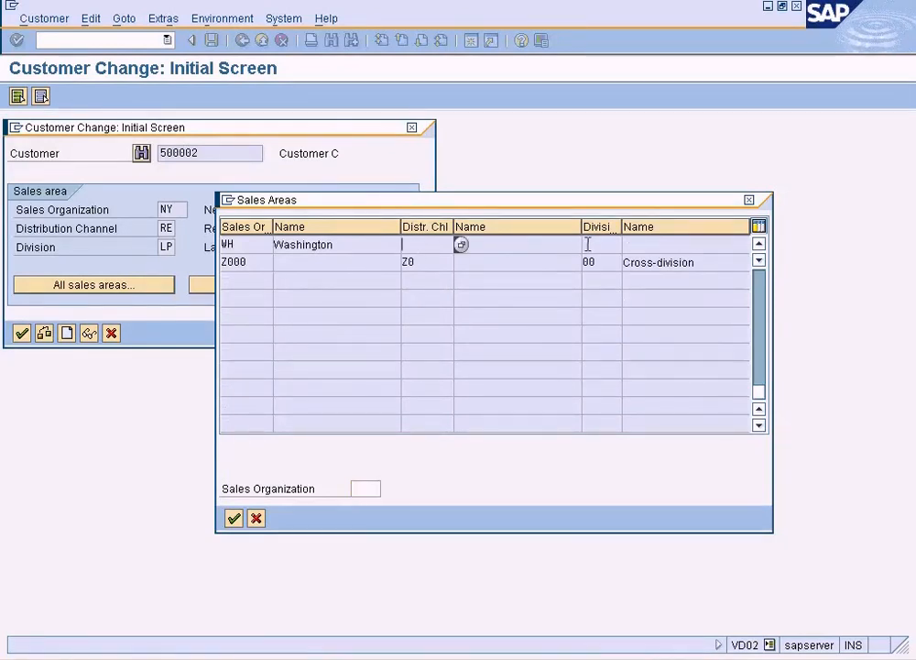
left_click_drag(622, 226, 716, 227)
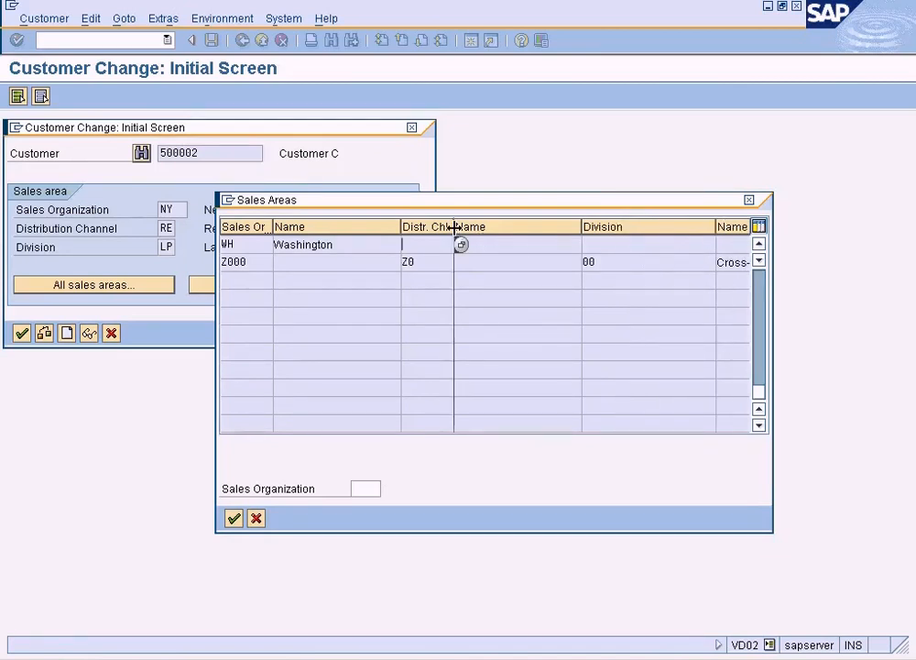
left_click_drag(454, 229, 467, 229)
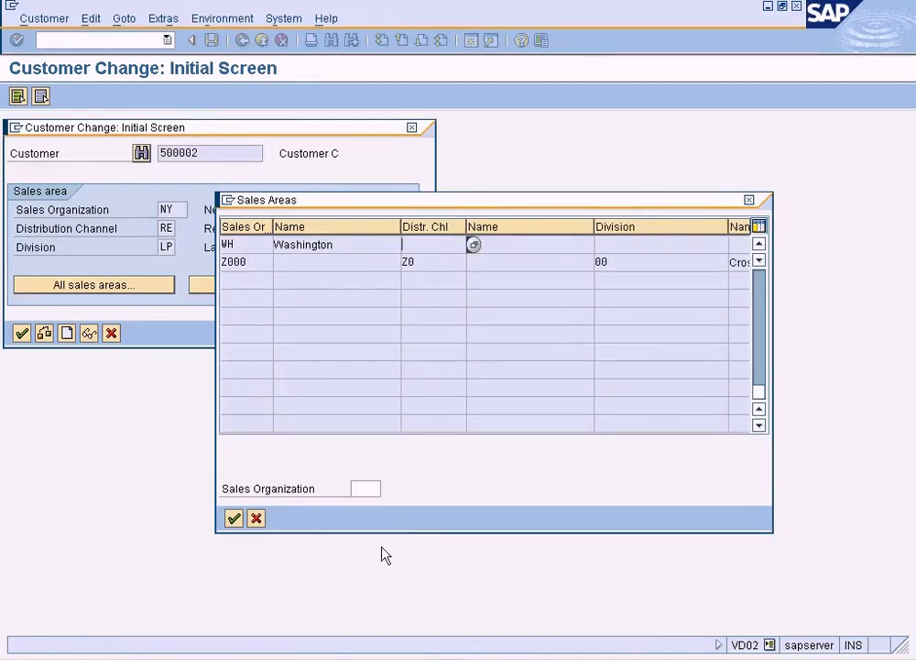
Switch to the customizing session, reopen Define Common Distribution Channels, and position the list at sales organization WH.
left_click(345, 659)
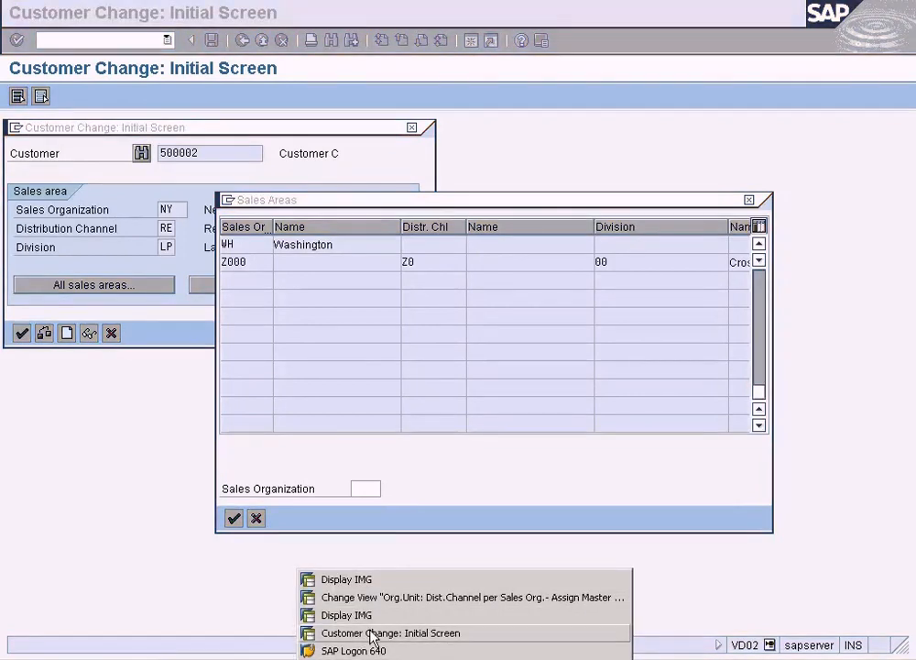
left_click(391, 600)
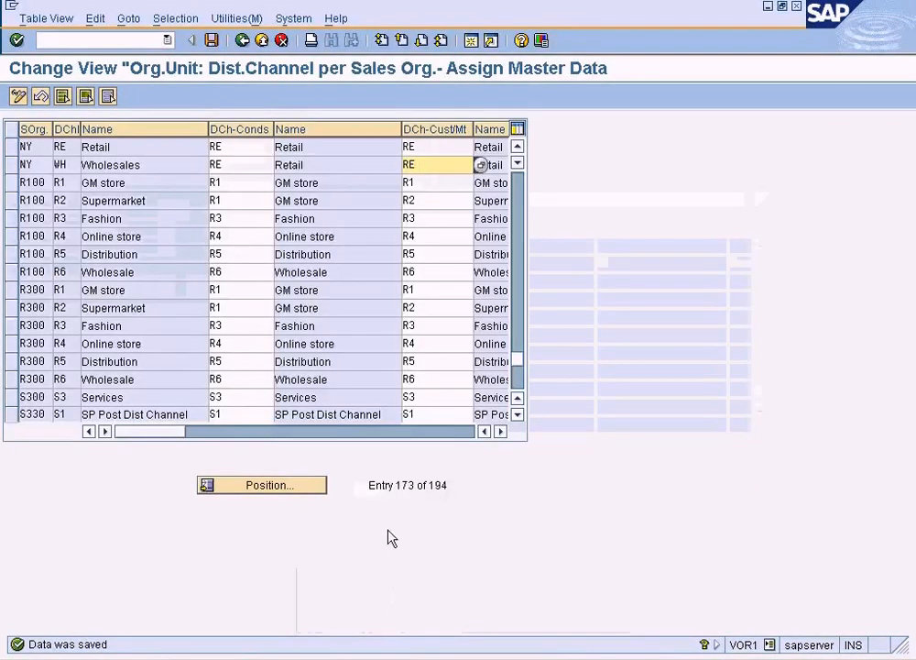
left_click(242, 40)
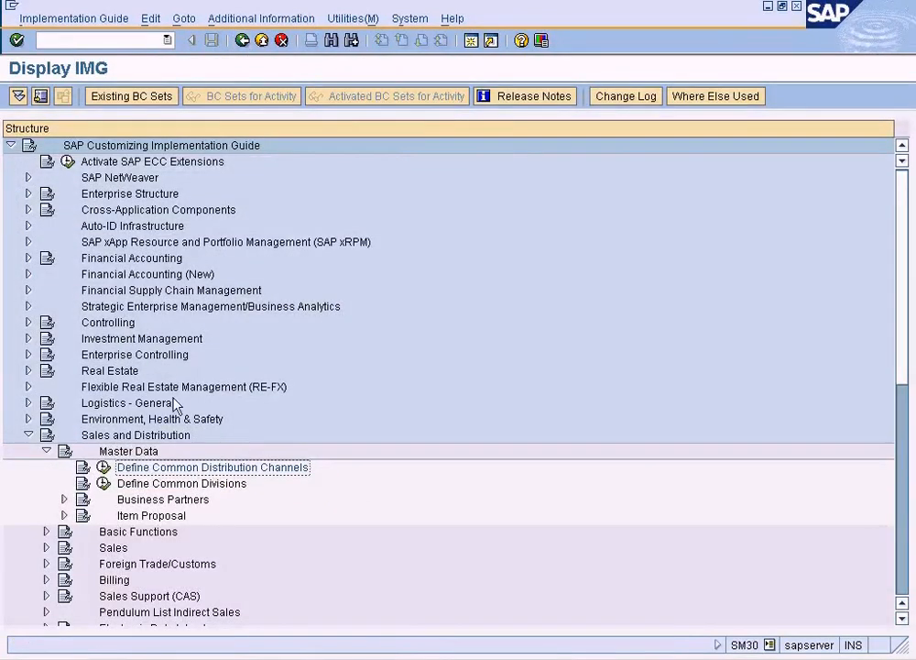
left_click(105, 469)
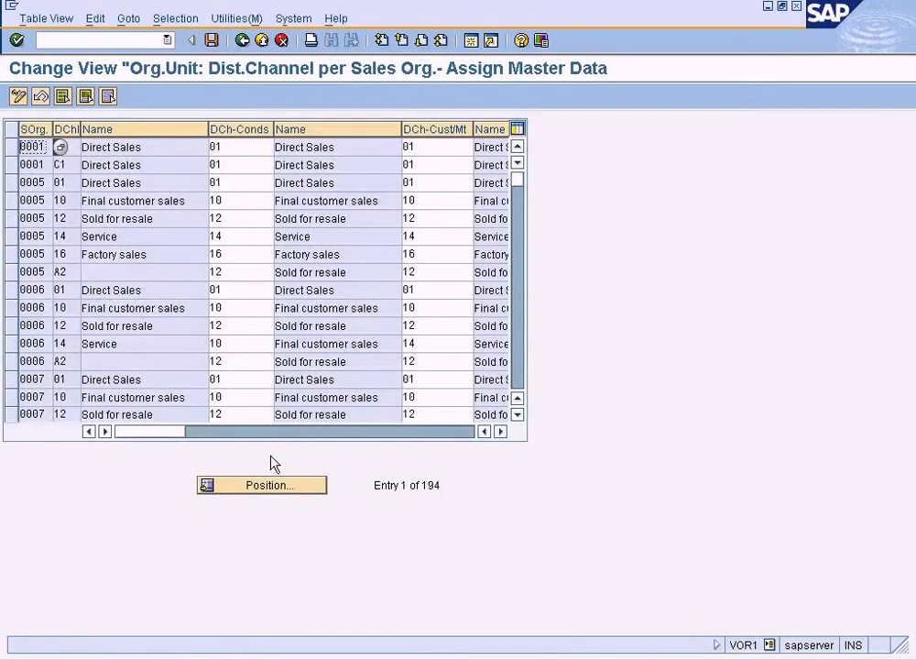
left_click(269, 485)
type("wh")
key("Return")
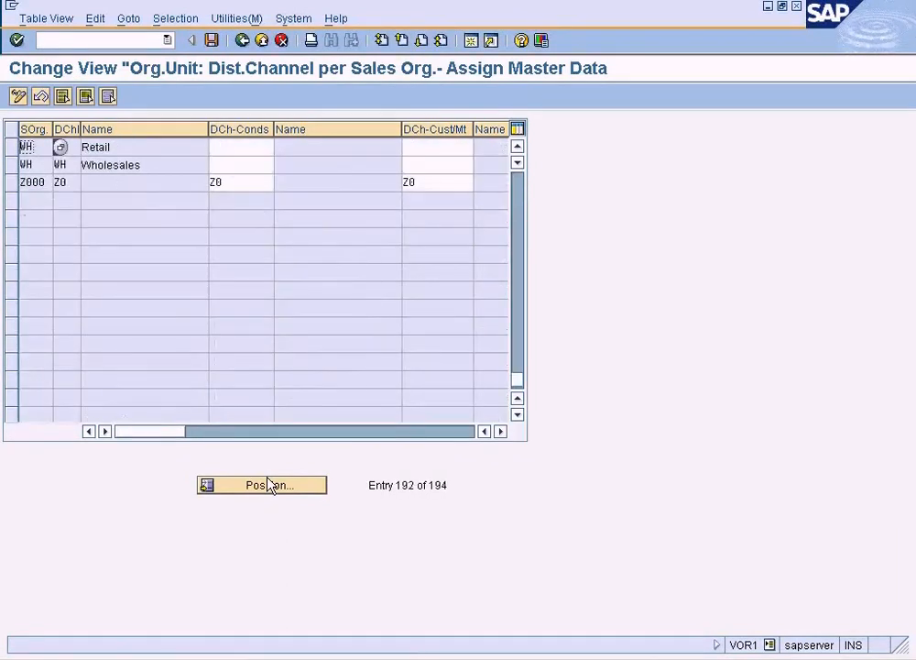
Check the condition and customer/material distribution channel assignments of the WH Retail row.
type("re")
left_click(248, 149)
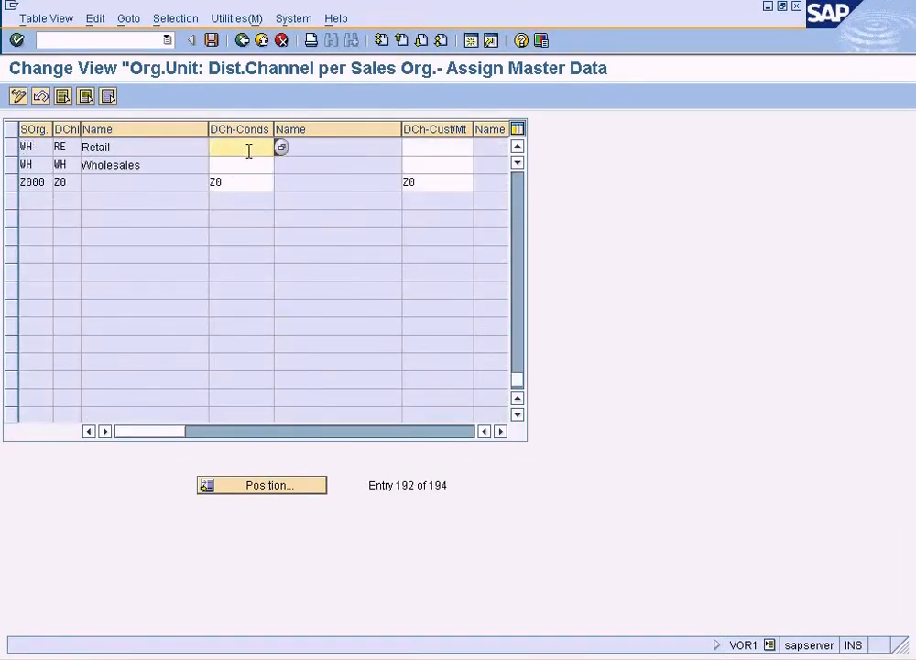
left_click(417, 146)
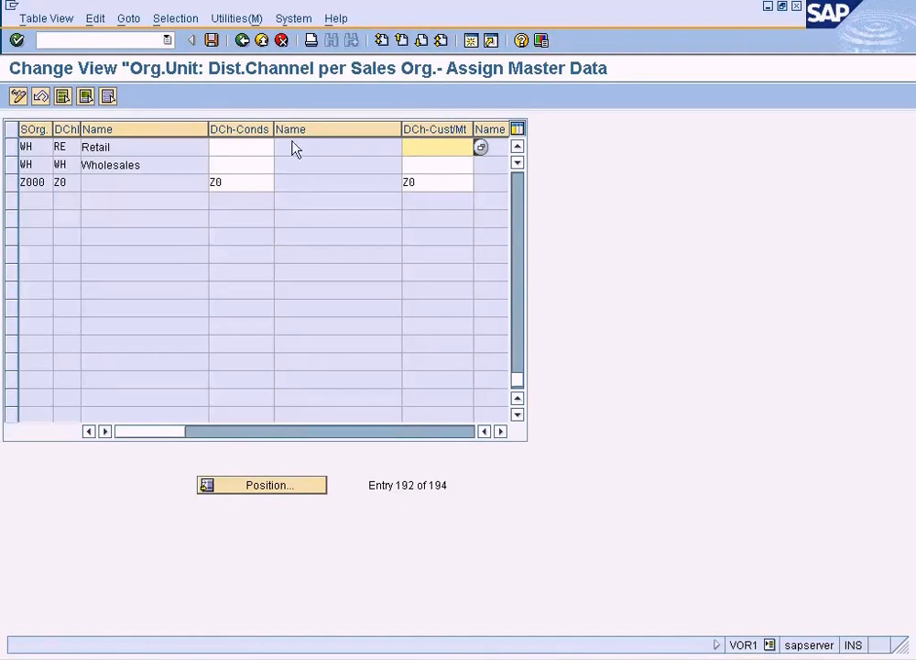
key("Return")
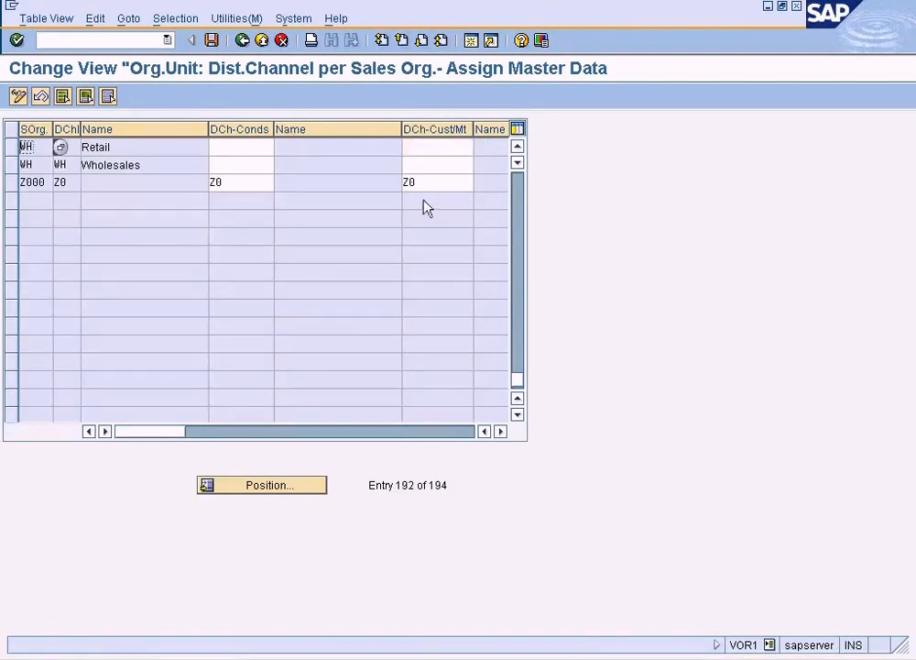
left_click(417, 146)
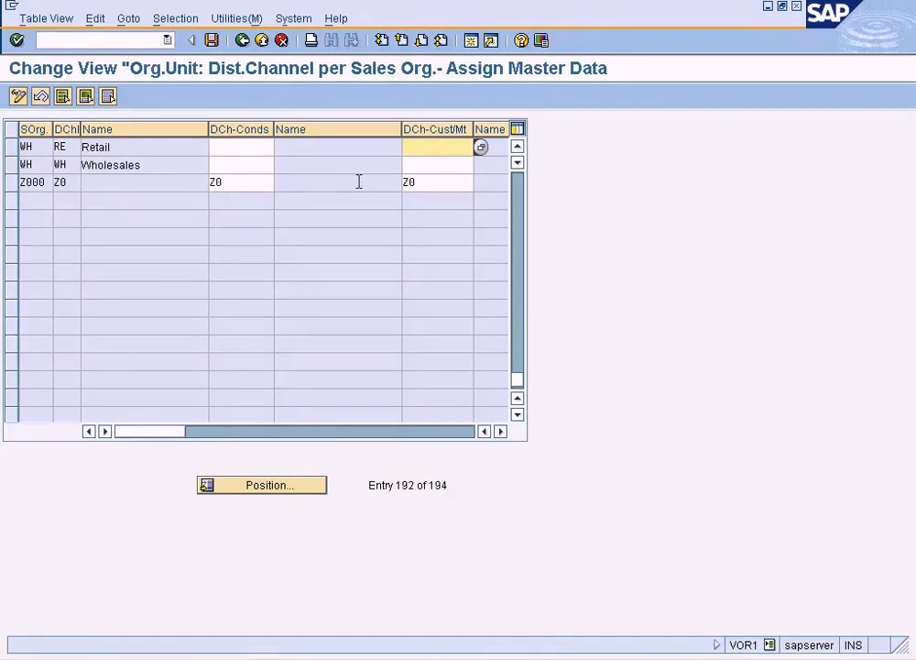
Leave the distribution channel view, open Define Common Divisions, and position the list at sales organization NY.
left_click(243, 41)
left_click(201, 485)
left_click(103, 484)
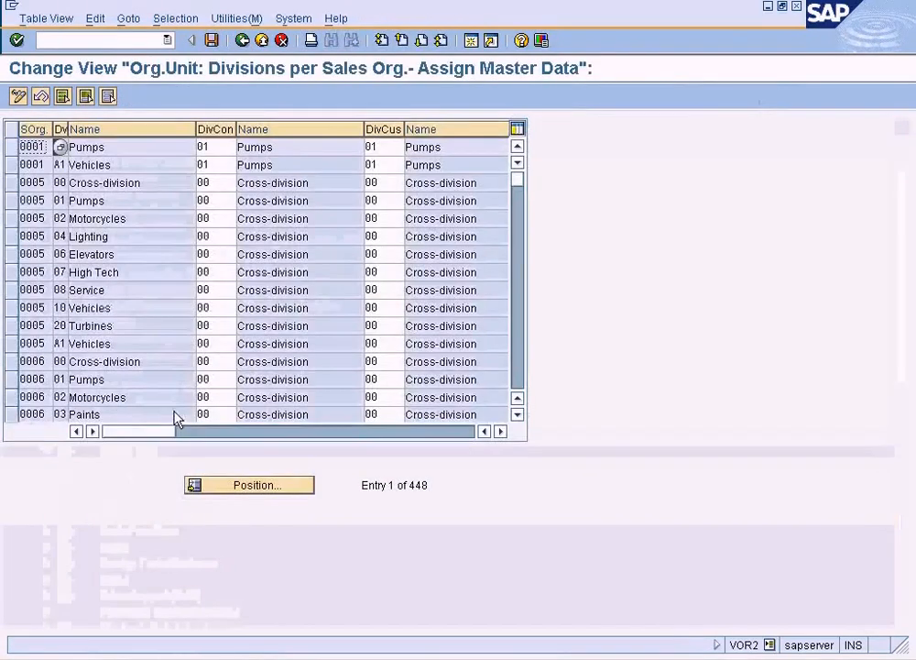
left_click(273, 486)
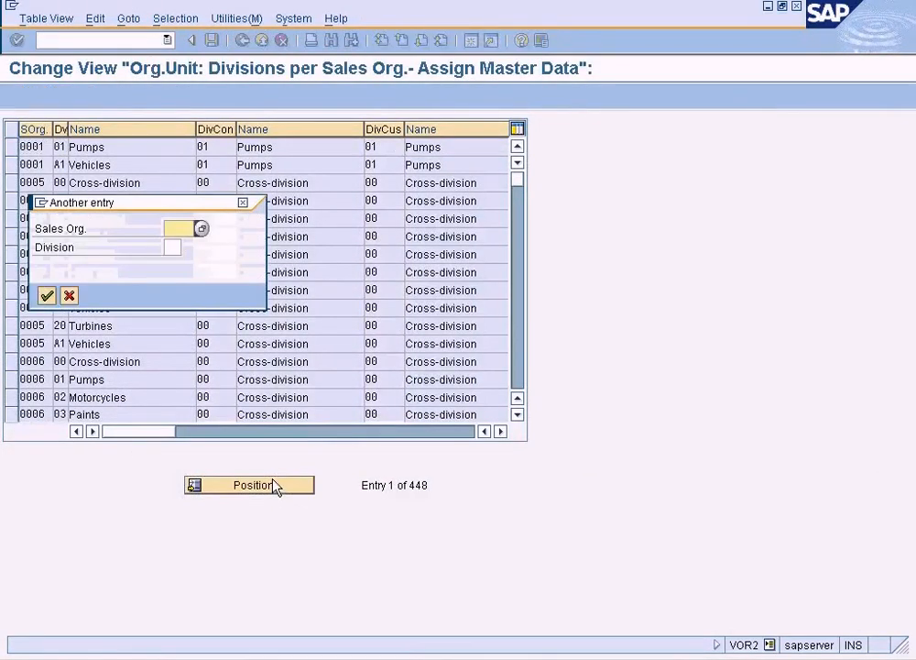
type("ny")
key("Return")
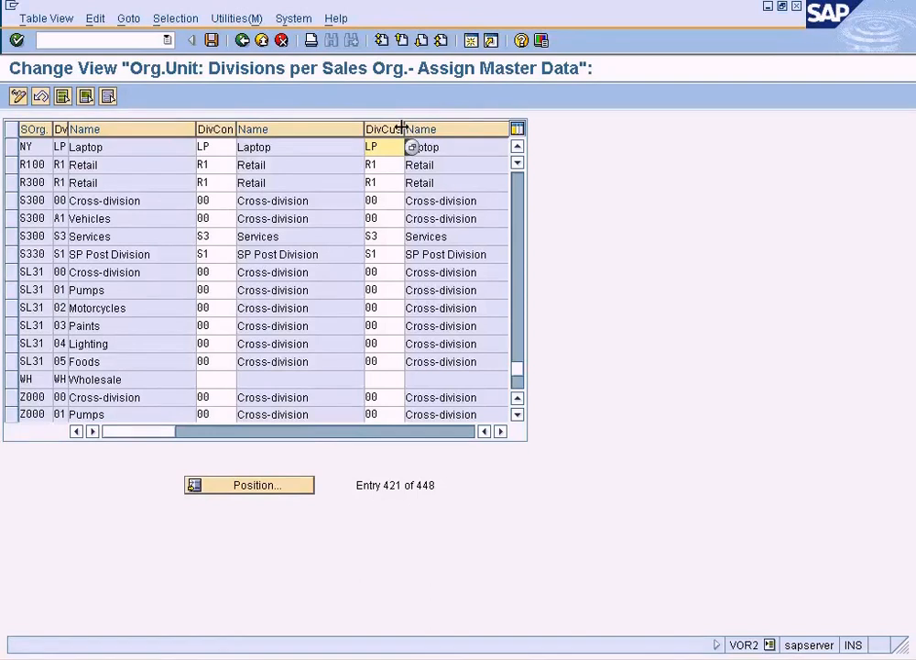
Widen the customer division and division columns, consulting the New York sales areas in the Paint diagram.
left_click_drag(403, 128, 454, 129)
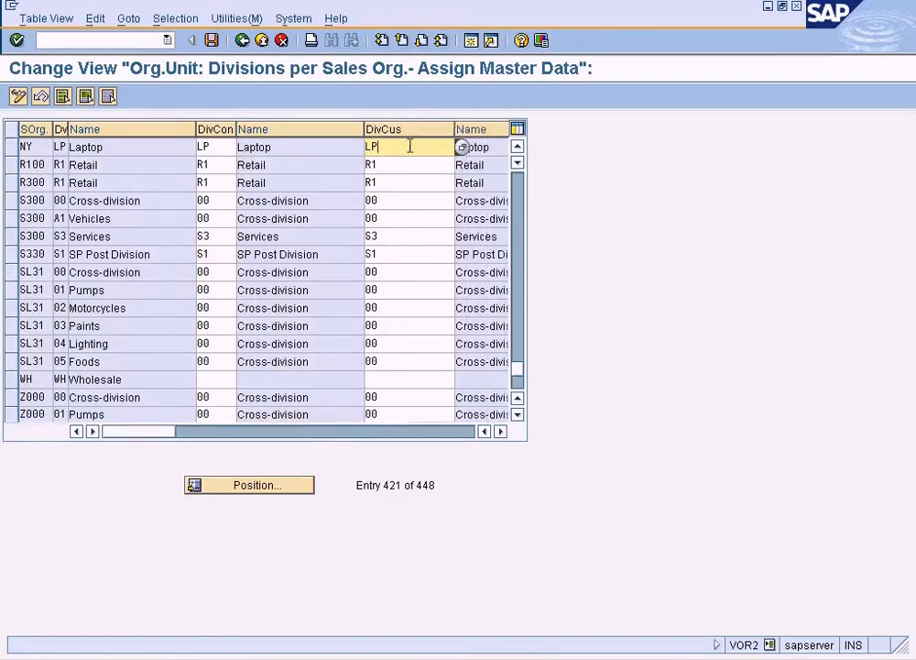
left_click(494, 658)
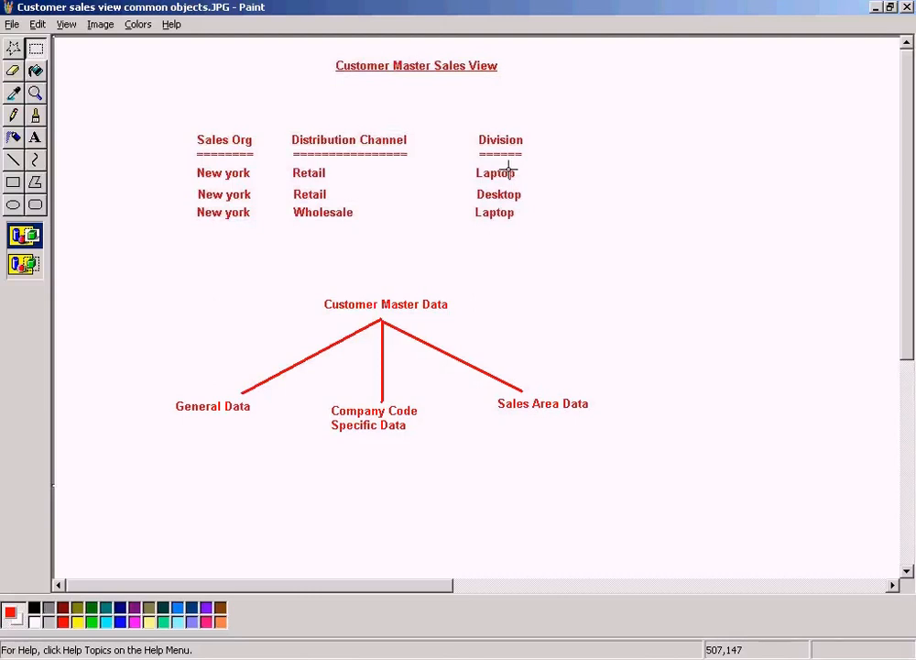
key("alt+Tab")
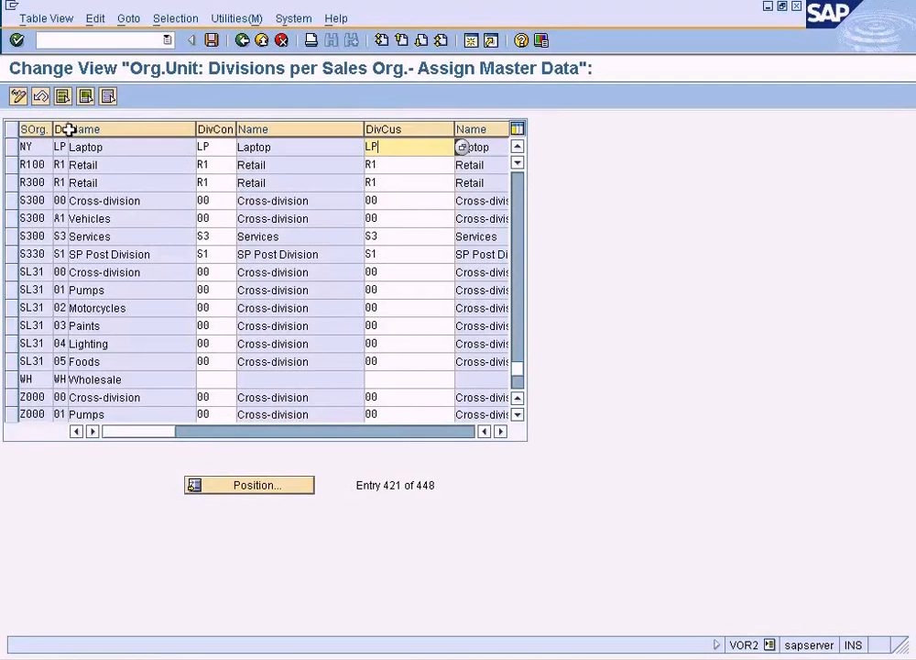
left_click_drag(66, 129, 80, 130)
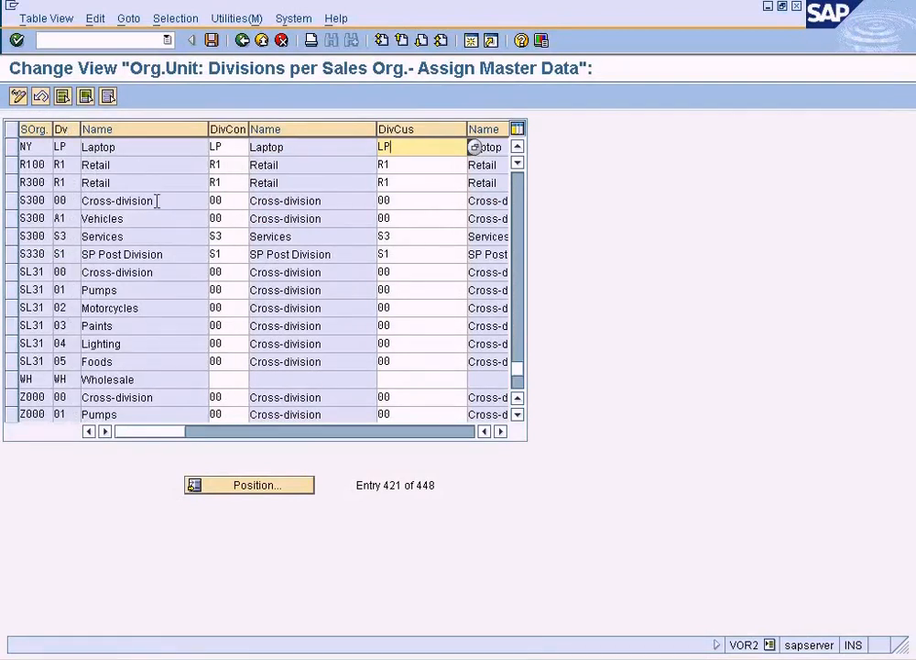
Compare the division and customer division assignments of the NY Laptop and R100 Retail rows.
left_click(68, 146)
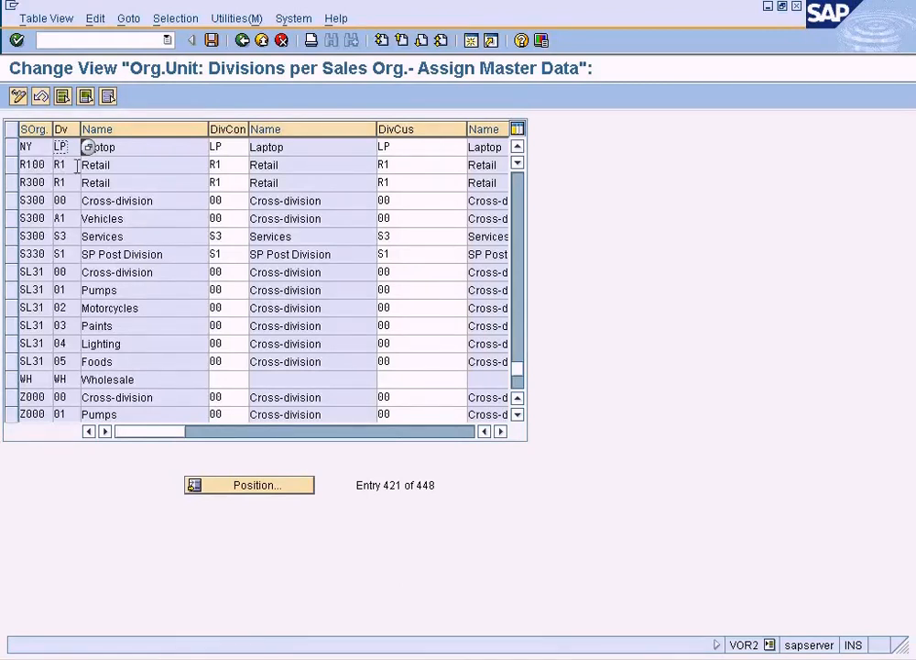
left_click(415, 164)
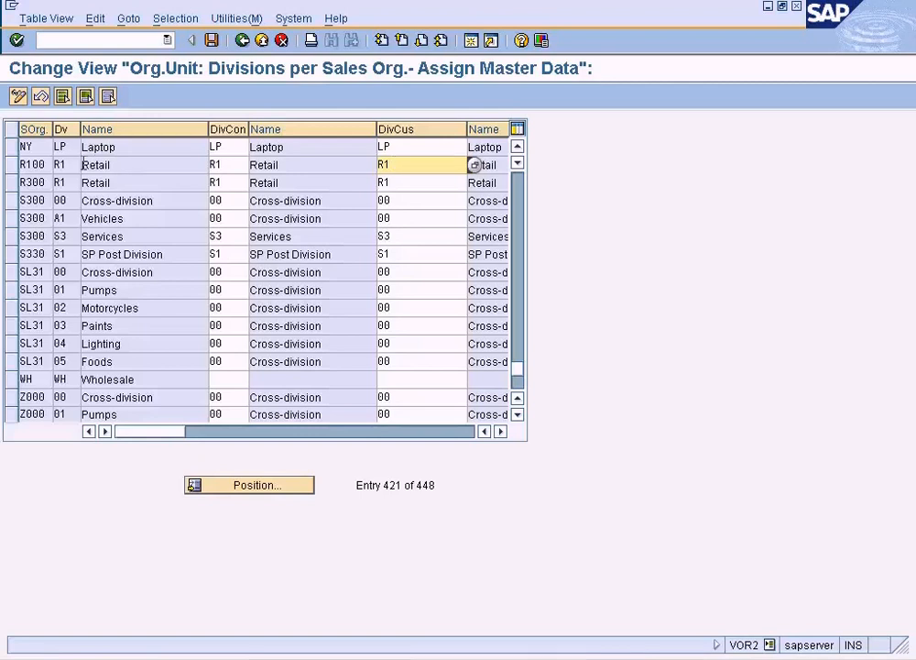
left_click(403, 147)
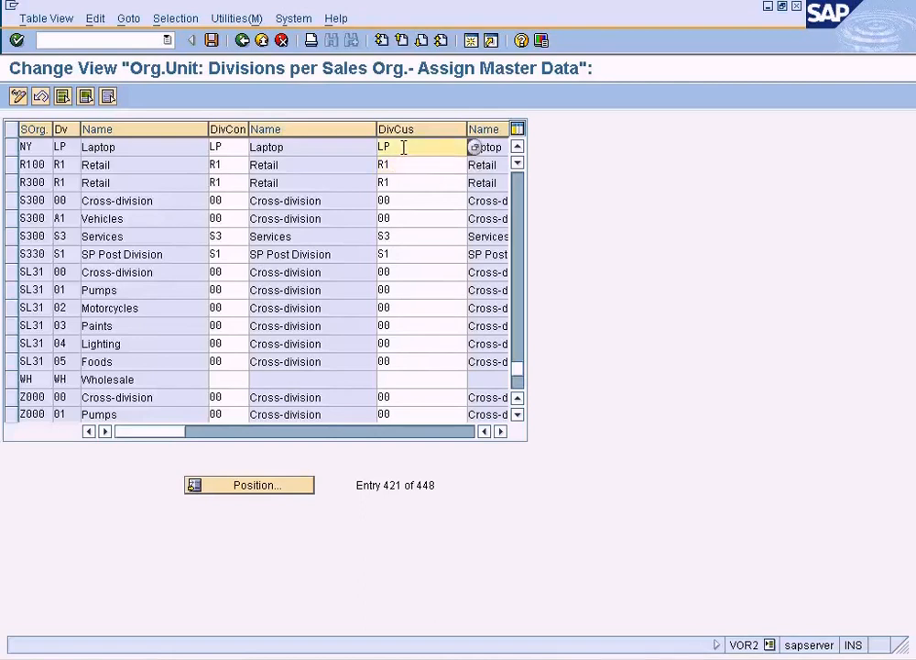
left_click(403, 164)
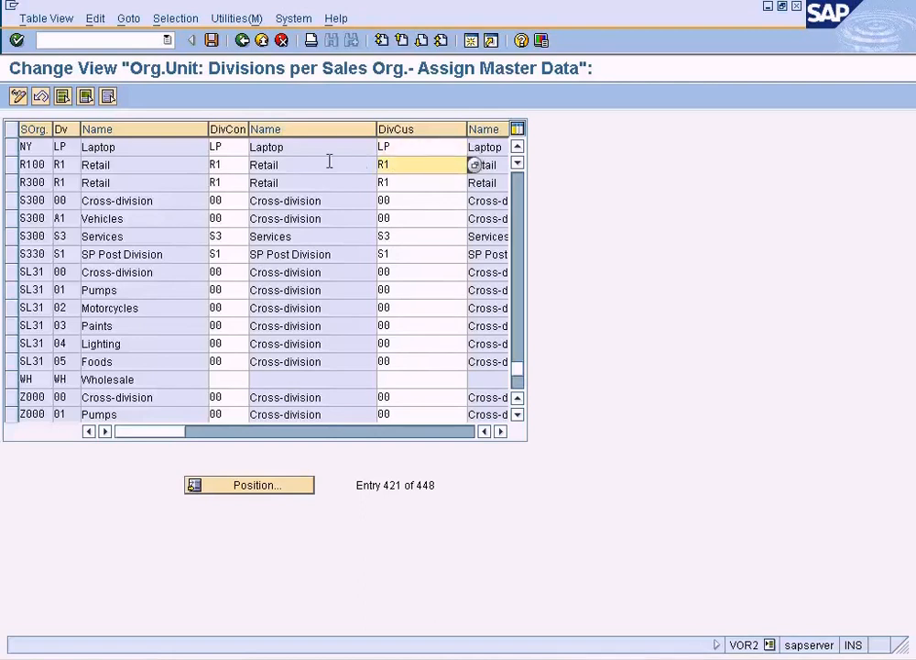
Leave the common divisions view and switch to the Display IMG session with the expanded Enterprise Structure.
left_click(242, 40)
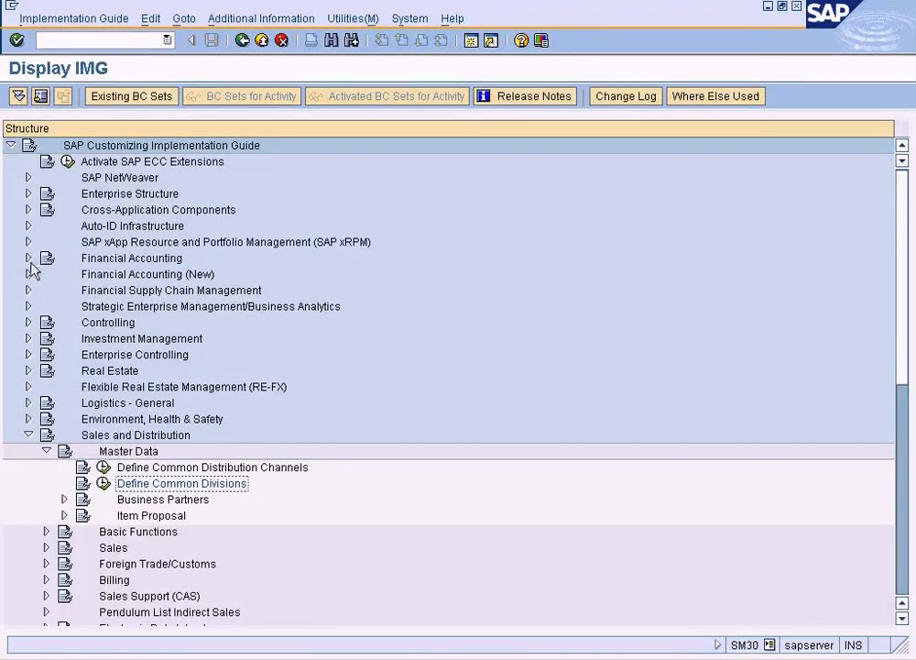
left_click(317, 652)
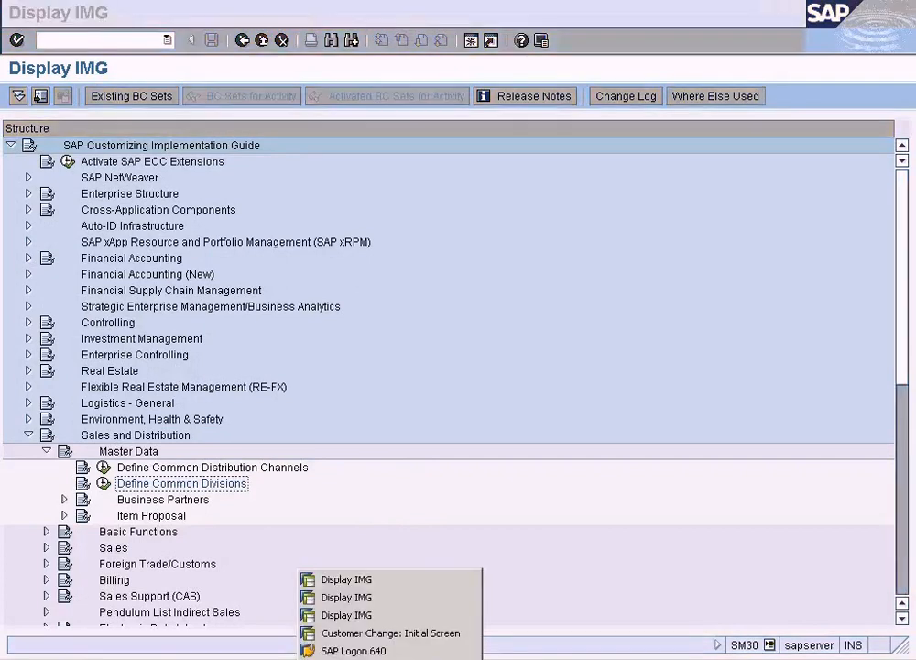
left_click(344, 616)
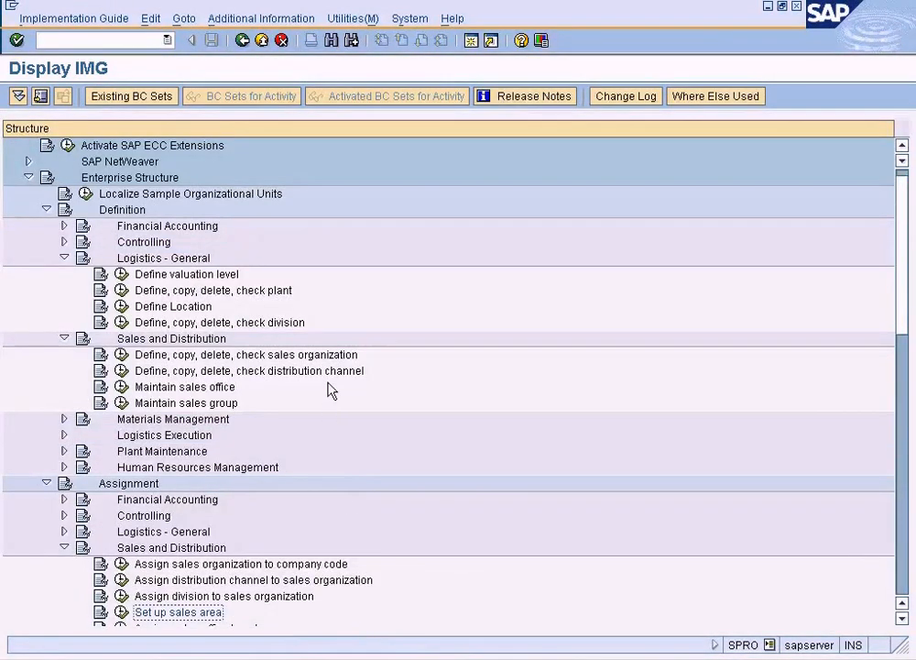
Try to set up a new sales area with sales organization NY, distribution channel RE and division DK.
left_click(121, 611)
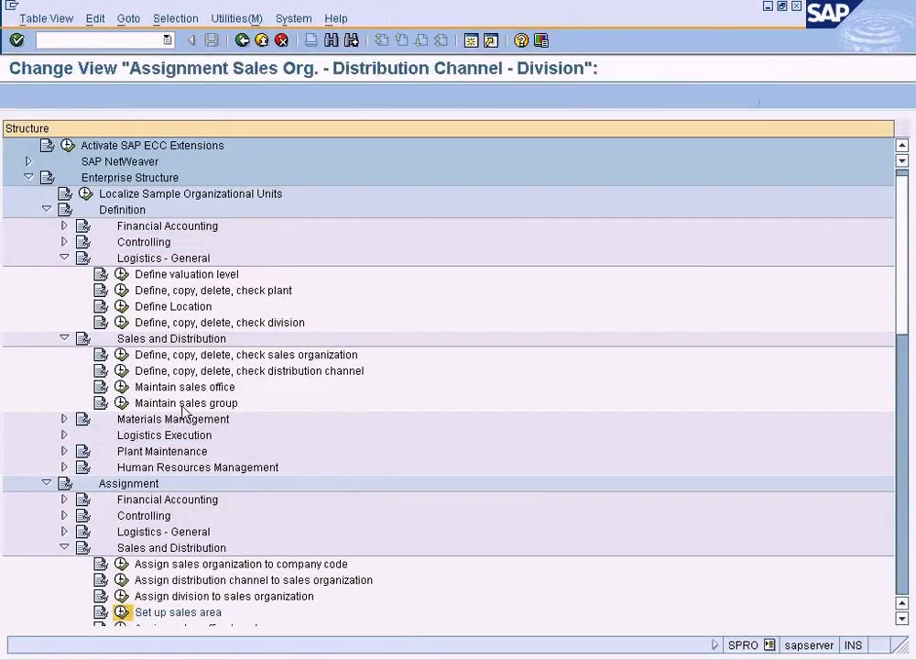
left_click(81, 96)
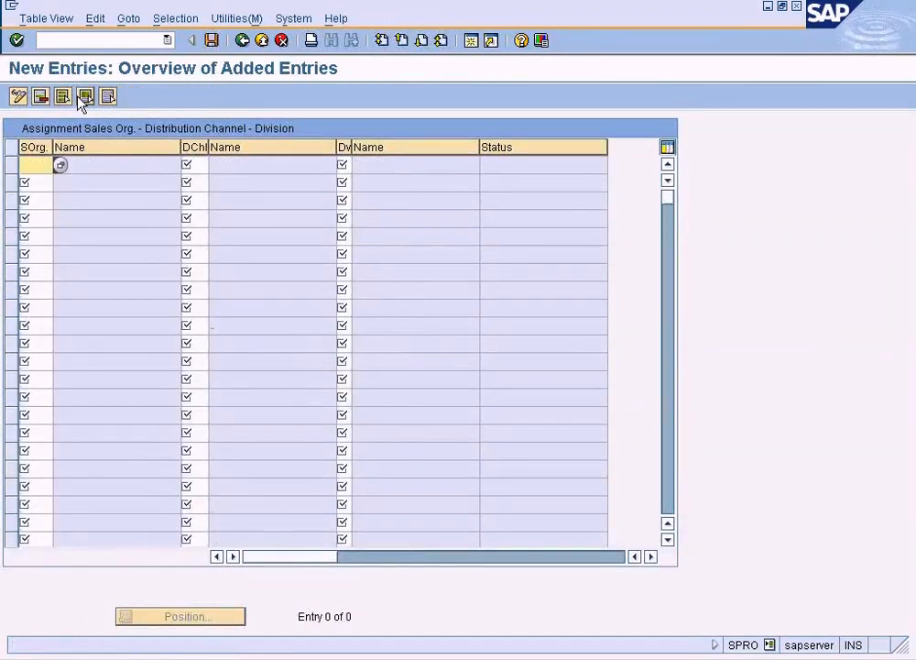
type("NY")
key("Tab")
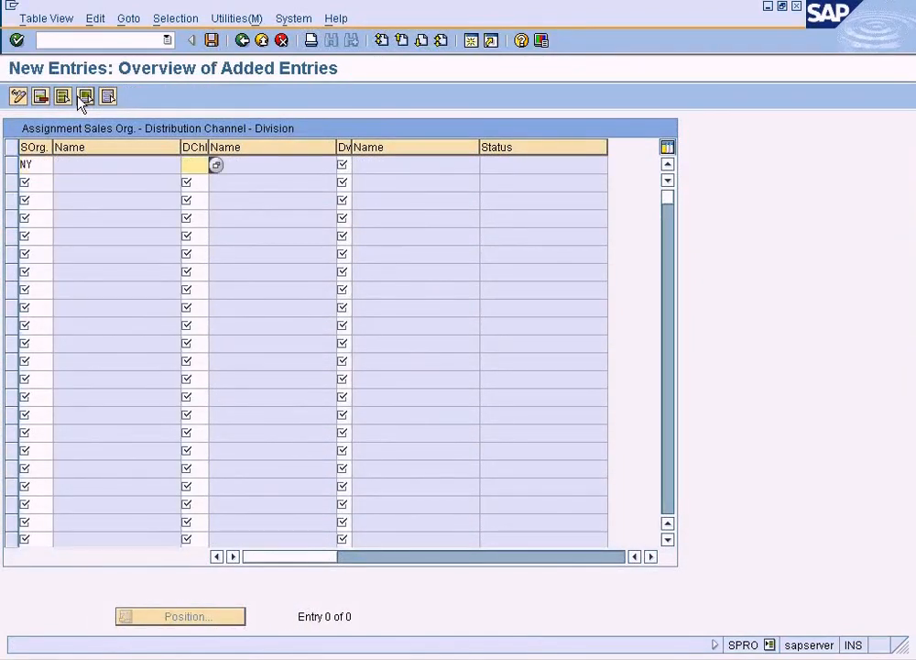
type("RE")
key("Tab")
type("DK")
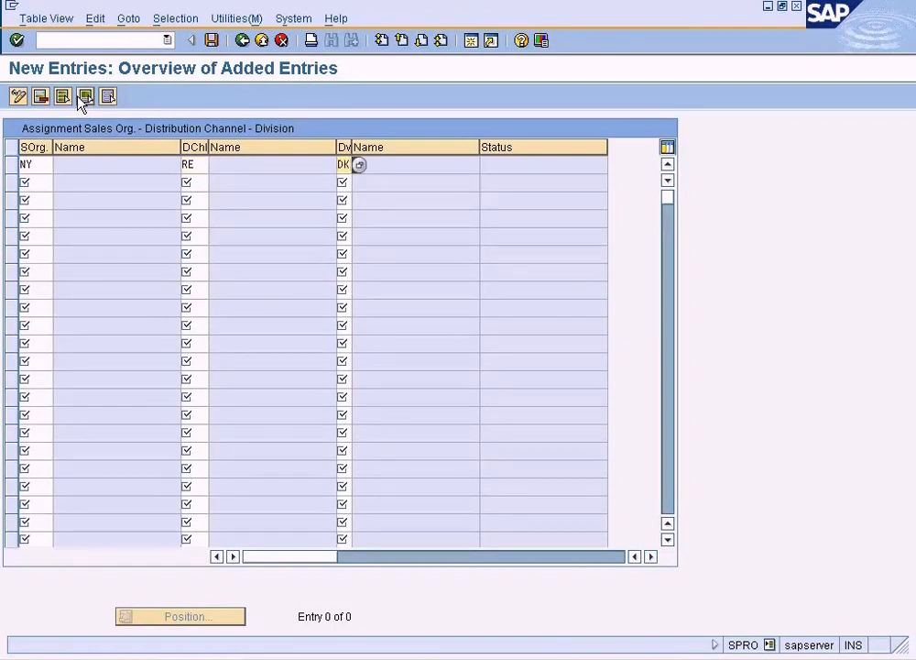
left_click(212, 43)
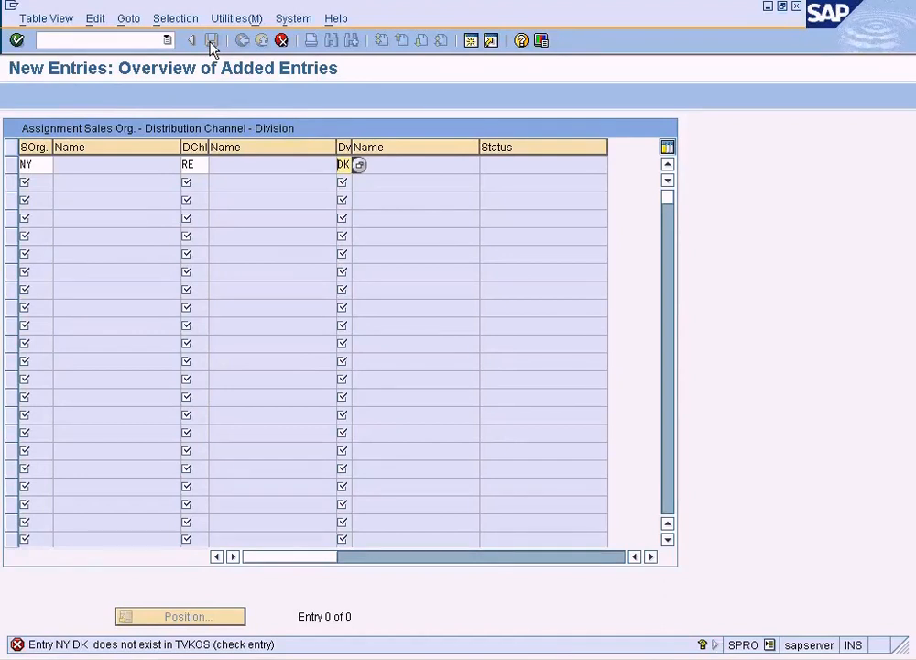
left_click(281, 42)
left_click(231, 303)
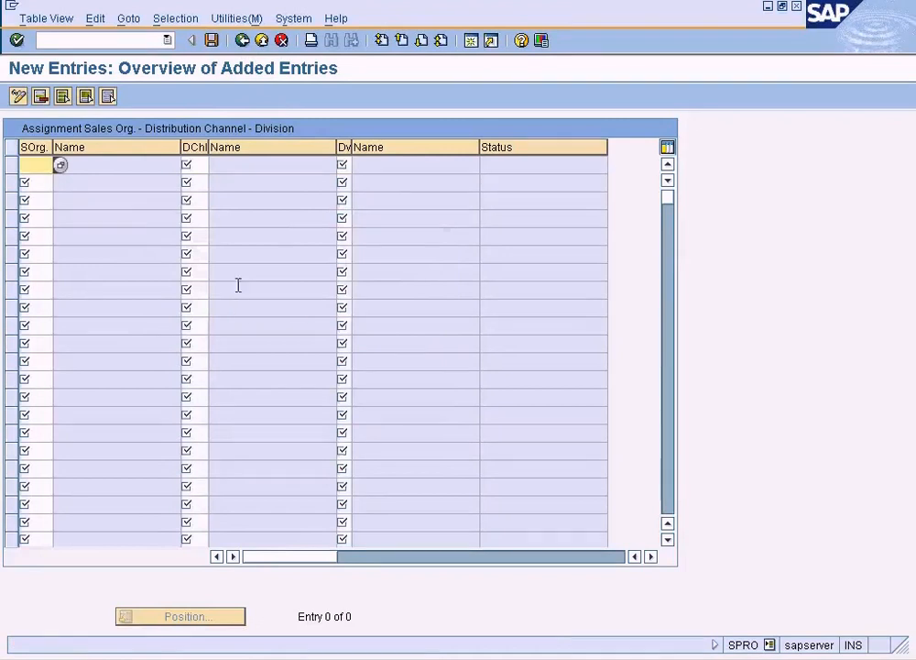
left_click(241, 41)
left_click(241, 41)
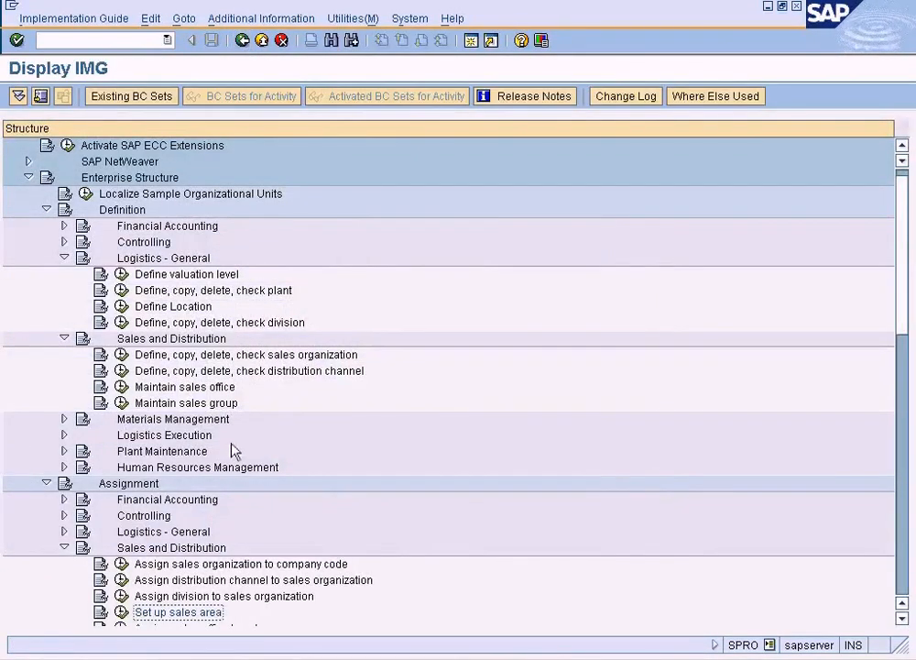
Assign division DK to sales organization NY, save the assignment and return to the Implementation Guide.
left_click(120, 596)
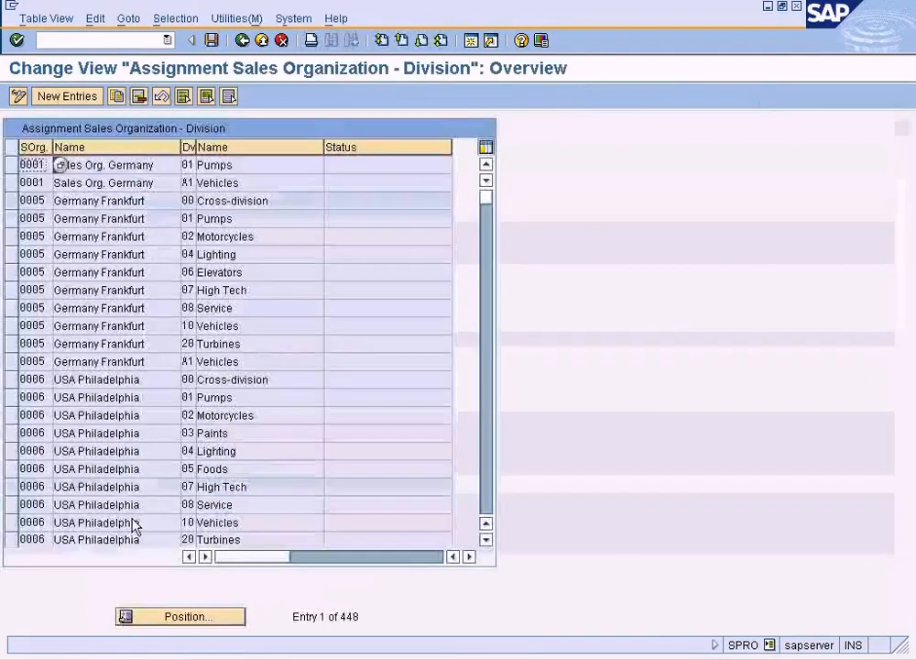
left_click(87, 98)
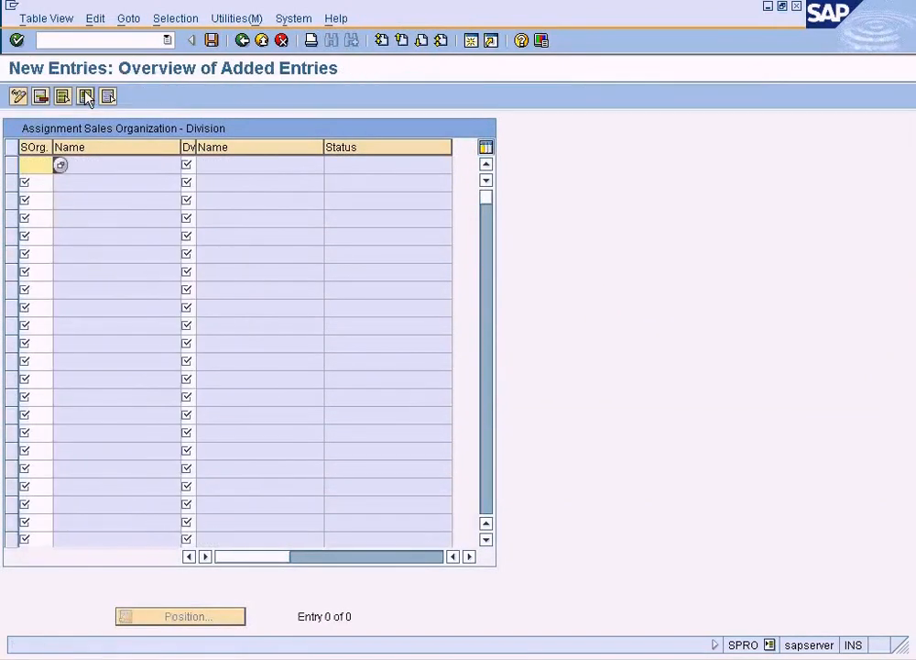
type("NY")
type("DK")
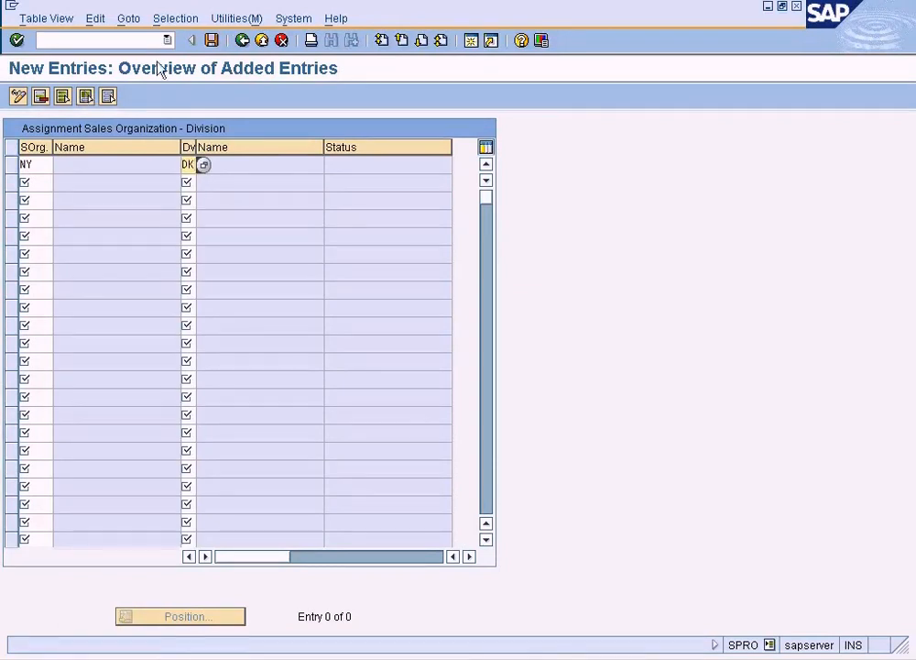
left_click(220, 42)
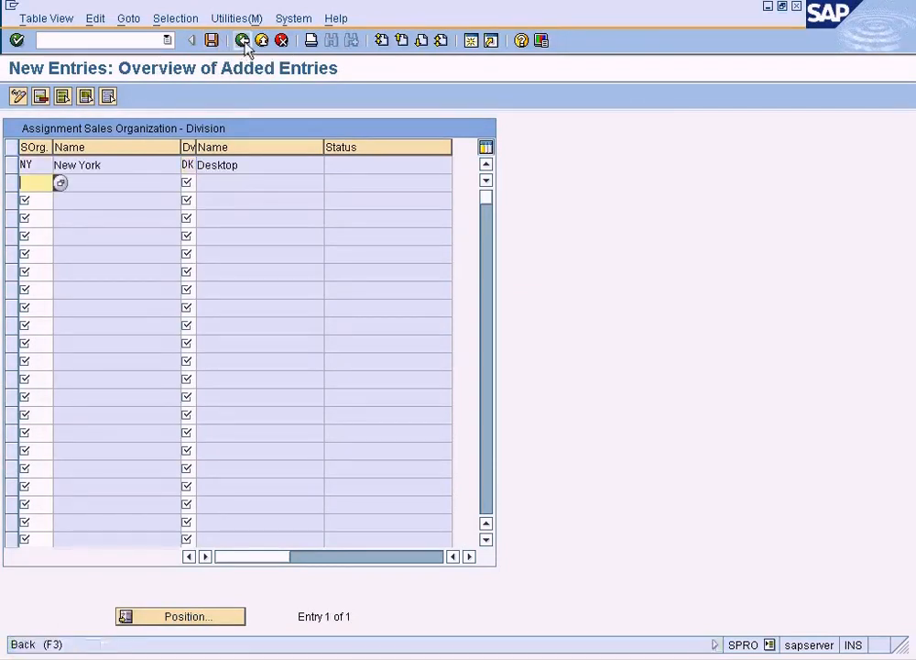
left_click(242, 41)
left_click(241, 41)
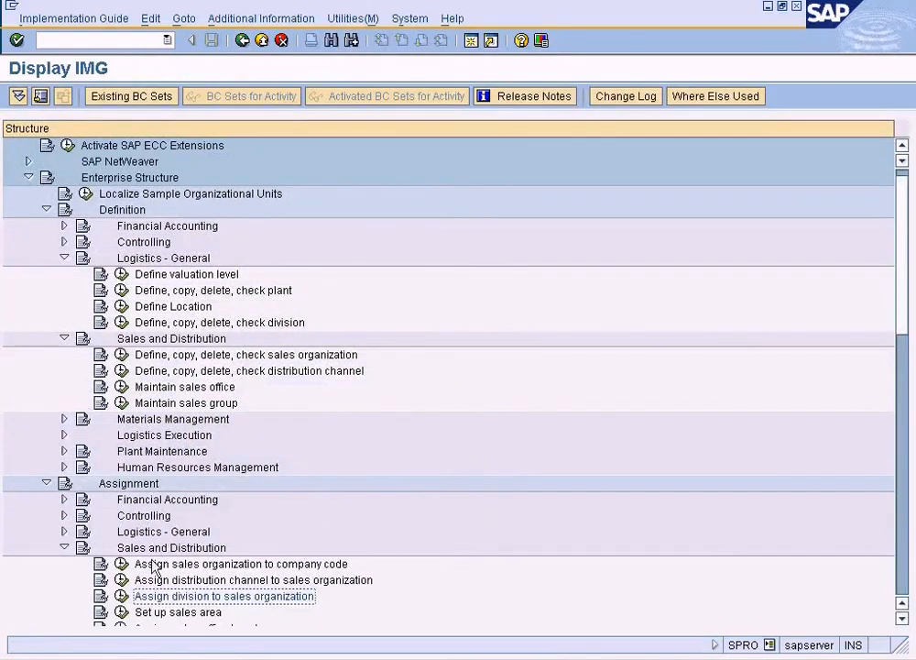
Set up the sales area with sales organization NY, distribution channel RE and division DK, save it and return to the Implementation Guide.
left_click(121, 611)
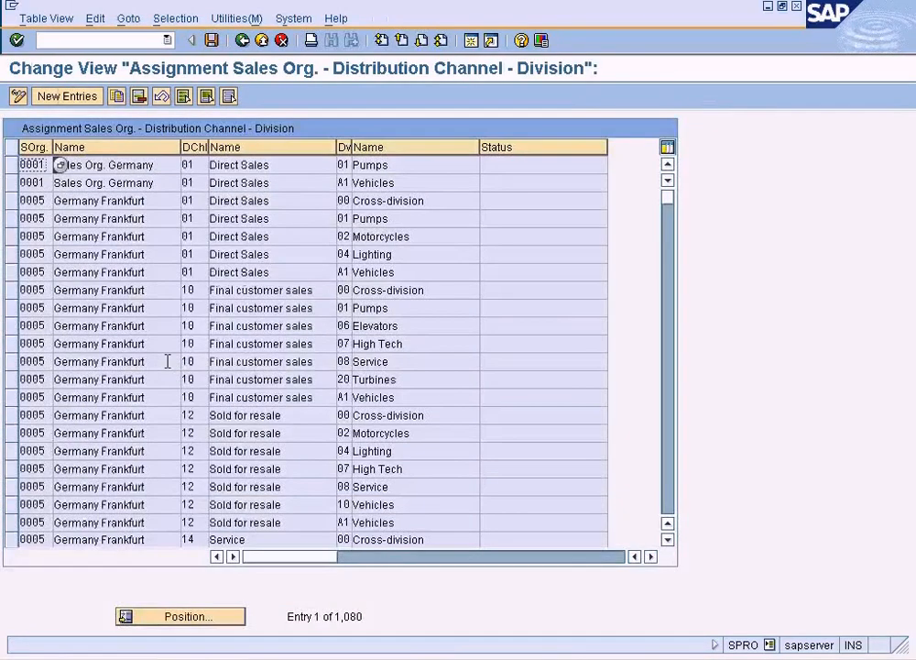
left_click(65, 99)
type("NY")
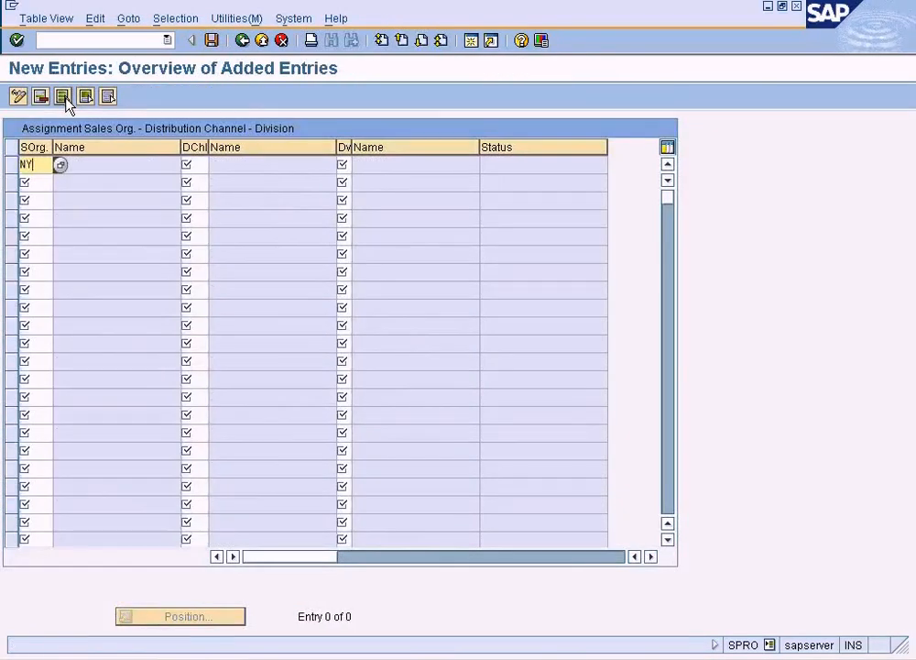
key("Tab")
type("RE")
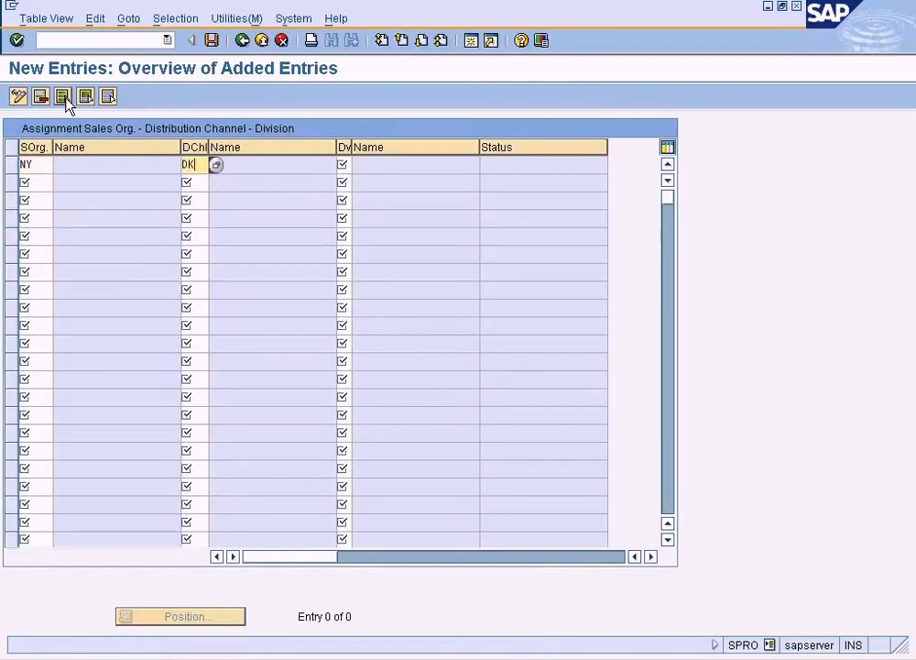
key("Tab")
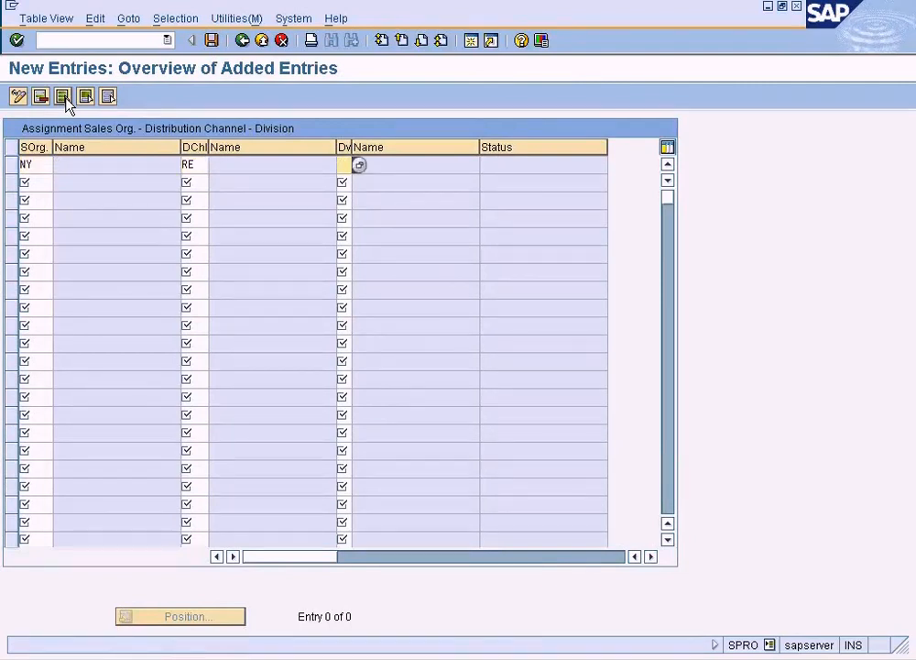
left_click(213, 40)
left_click(242, 40)
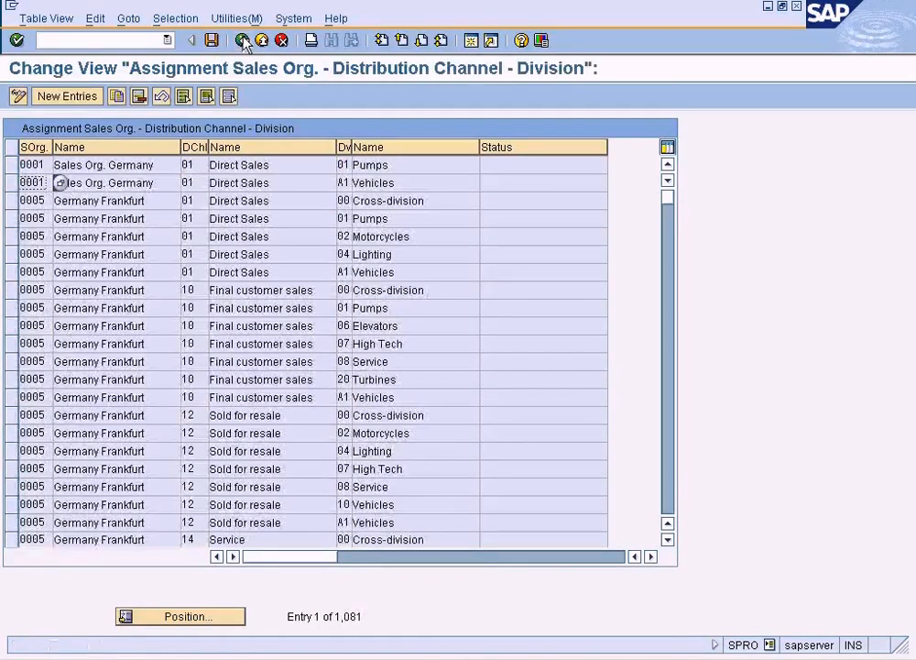
left_click(243, 41)
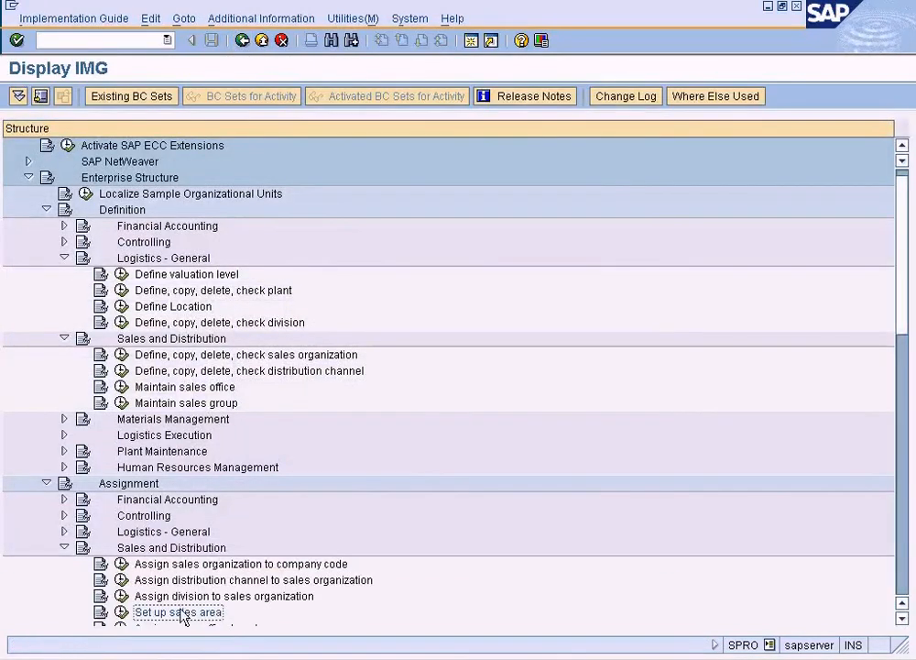
Switch to the session with Sales and Distribution master data, open Define Common Divisions and locate the NY Desktop row.
left_click(359, 658)
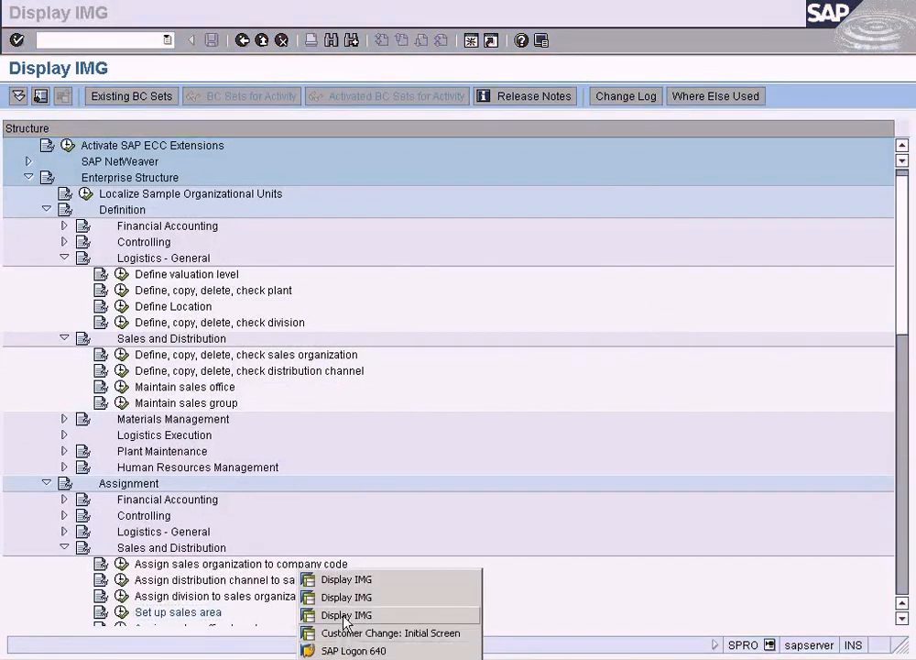
left_click(345, 617)
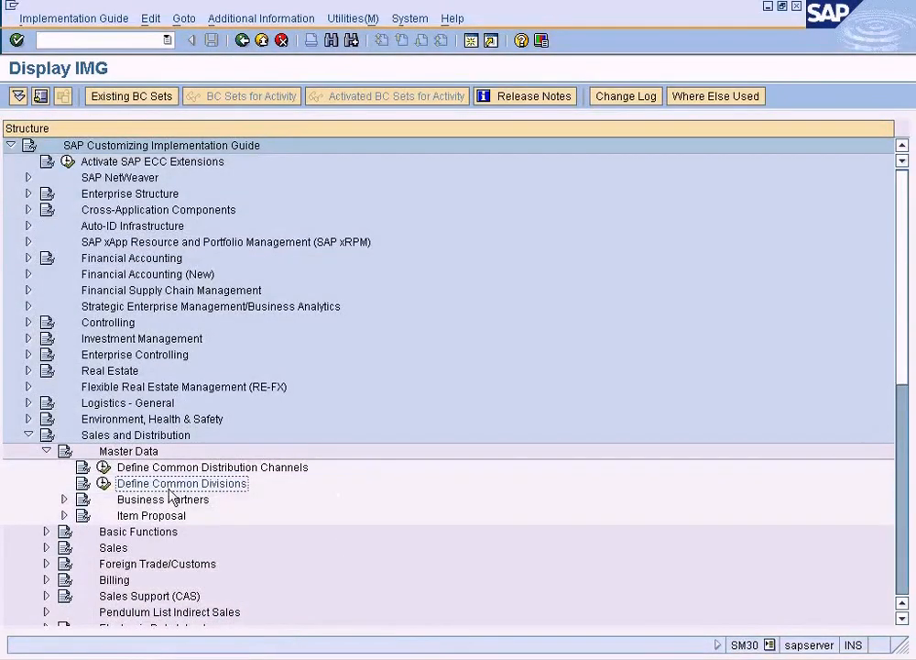
left_click(103, 483)
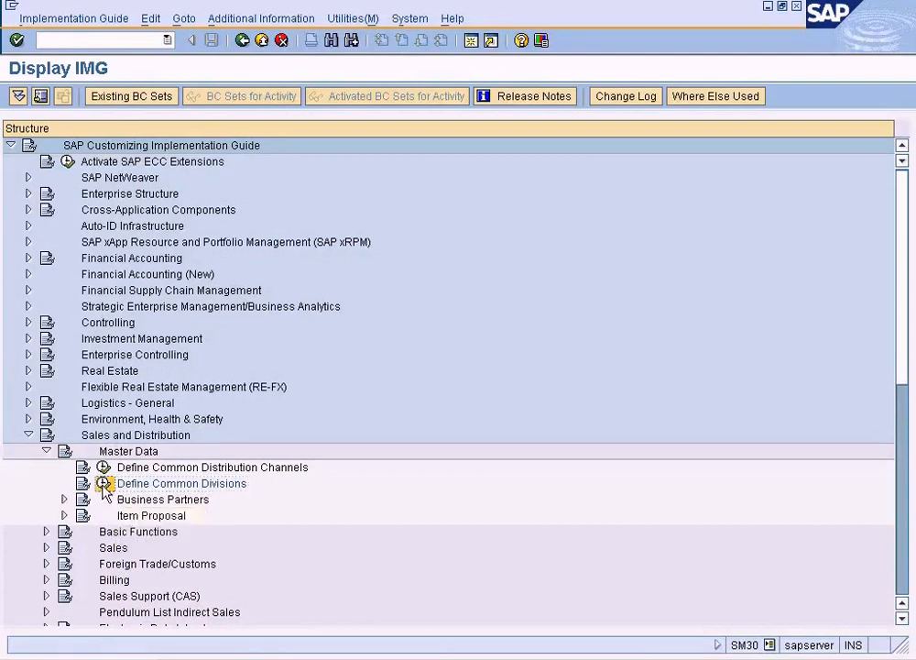
left_click(264, 486)
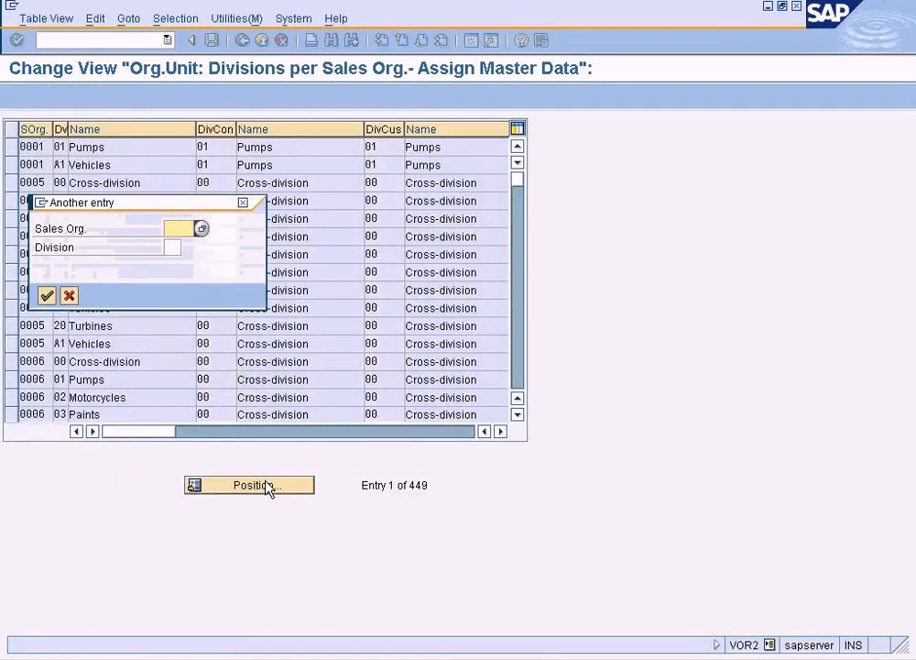
type("ny")
key("Return")
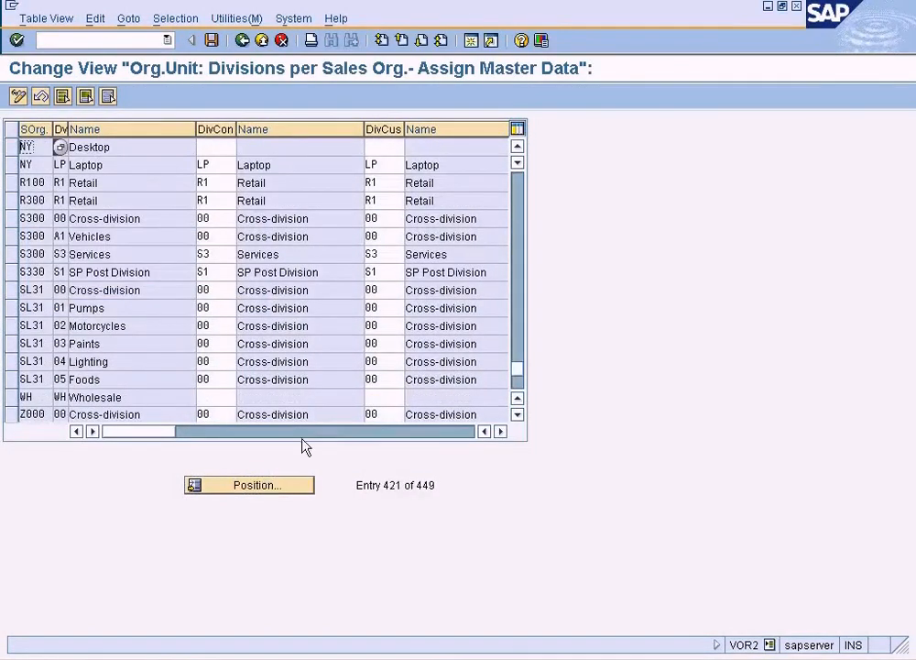
type("dk")
left_click(213, 145)
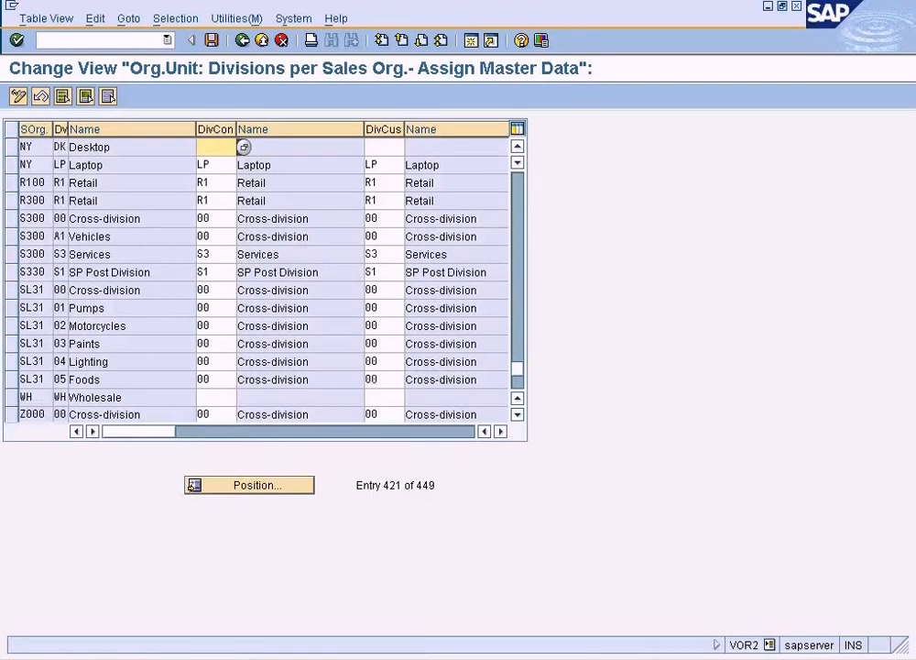
Switch to the Customer Change session, close the sales area list and try to open the customer with division DK.
left_click(374, 658)
left_click(383, 634)
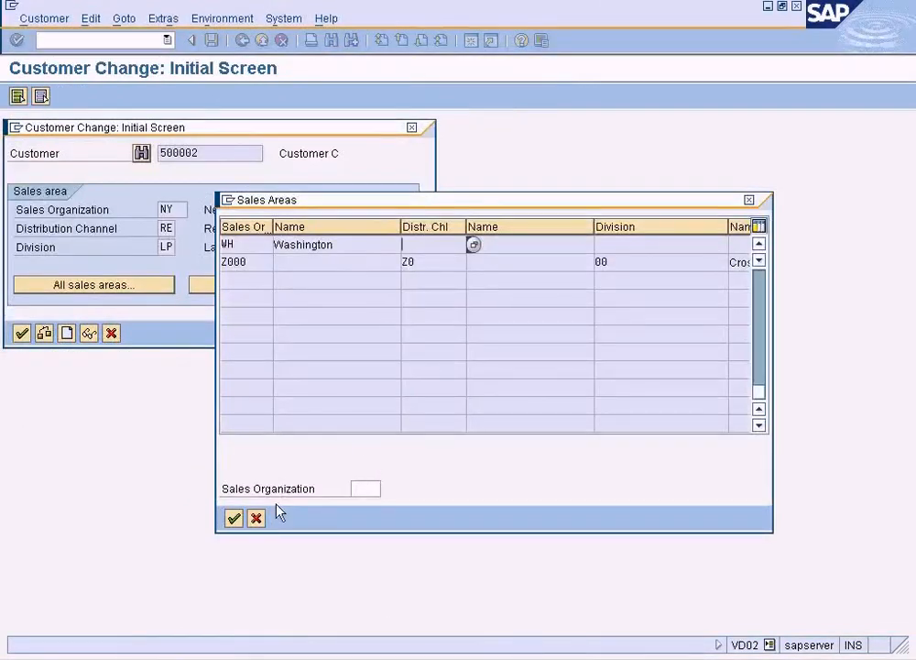
left_click(257, 518)
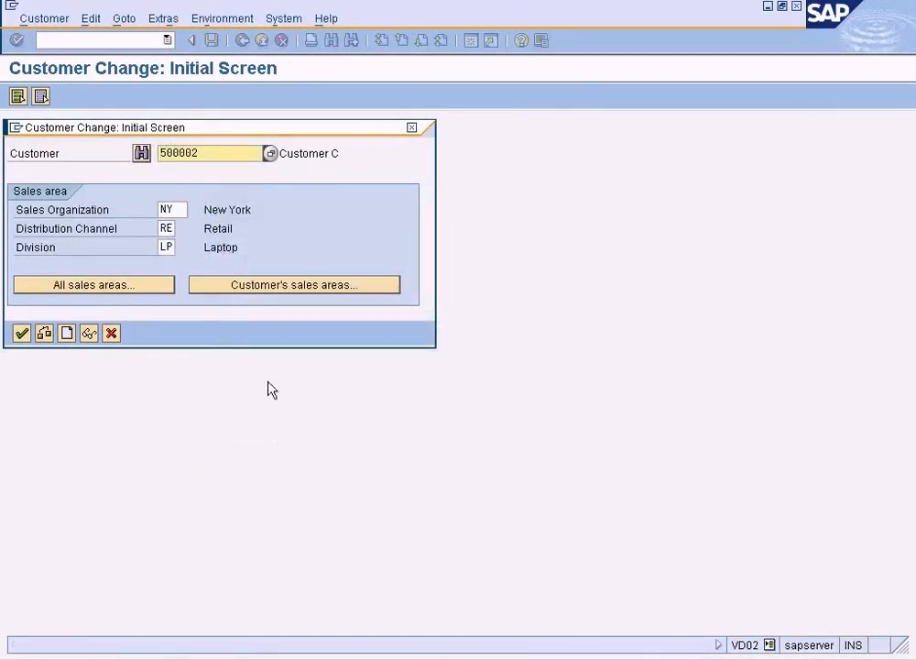
key("Tab")
key("Tab")
key("Tab")
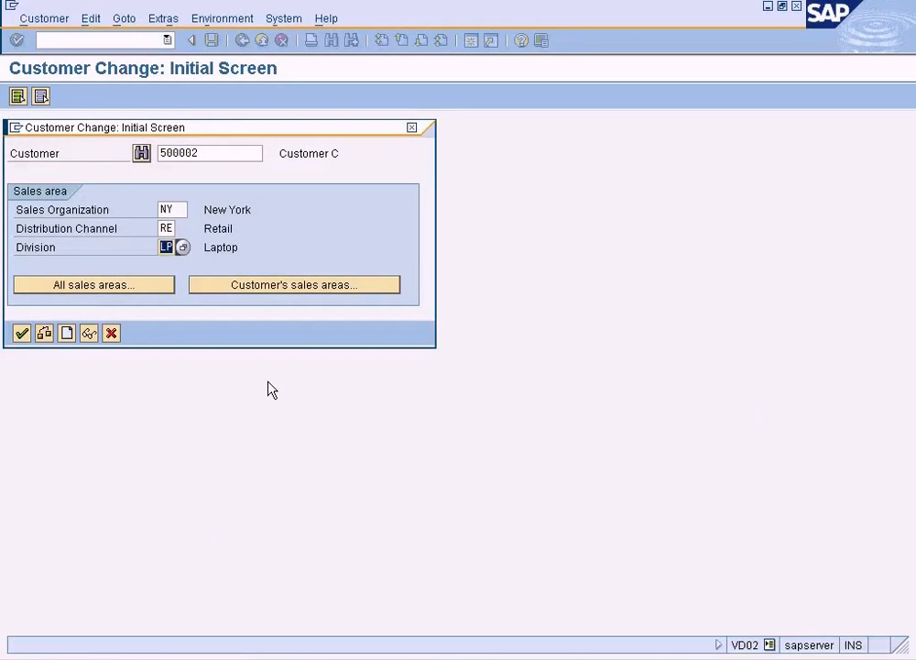
type("DK")
key("Return")
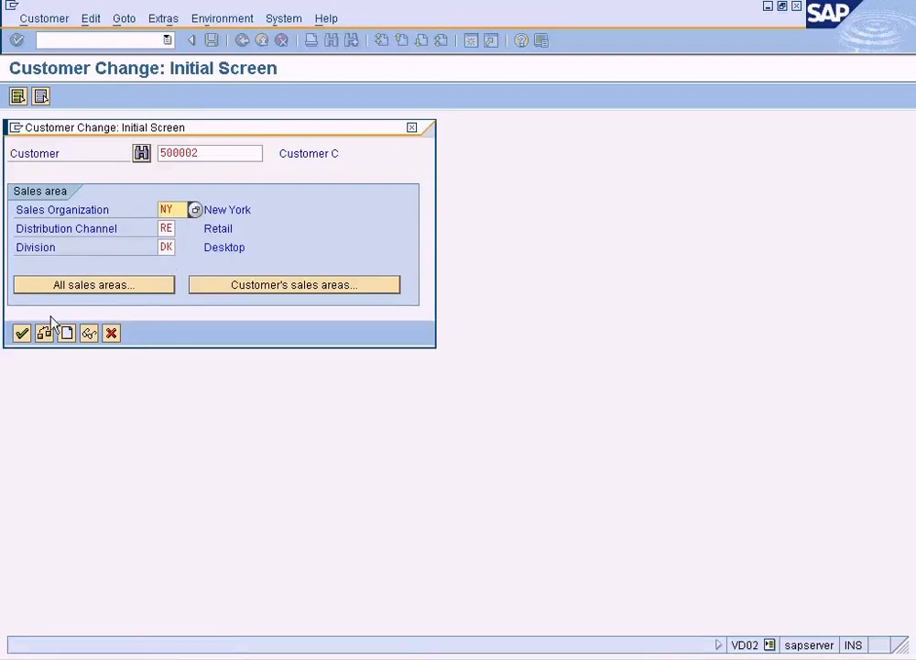
left_click(23, 335)
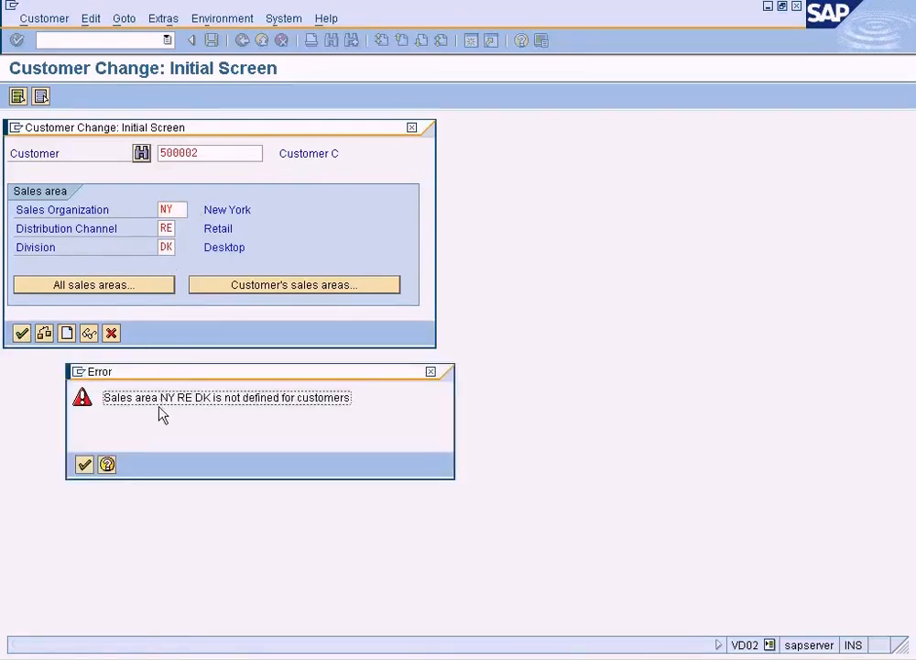
left_click(84, 465)
In the common divisions view, set both the conditions division and customer division of the NY Desktop row to DK and save.
key("alt+Tab")
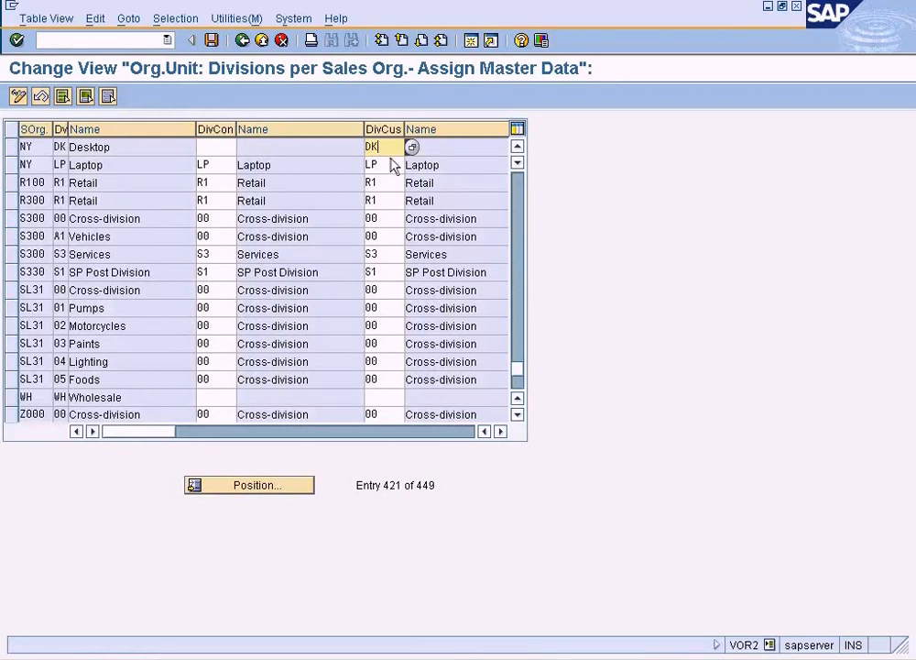
key("alt+Tab")
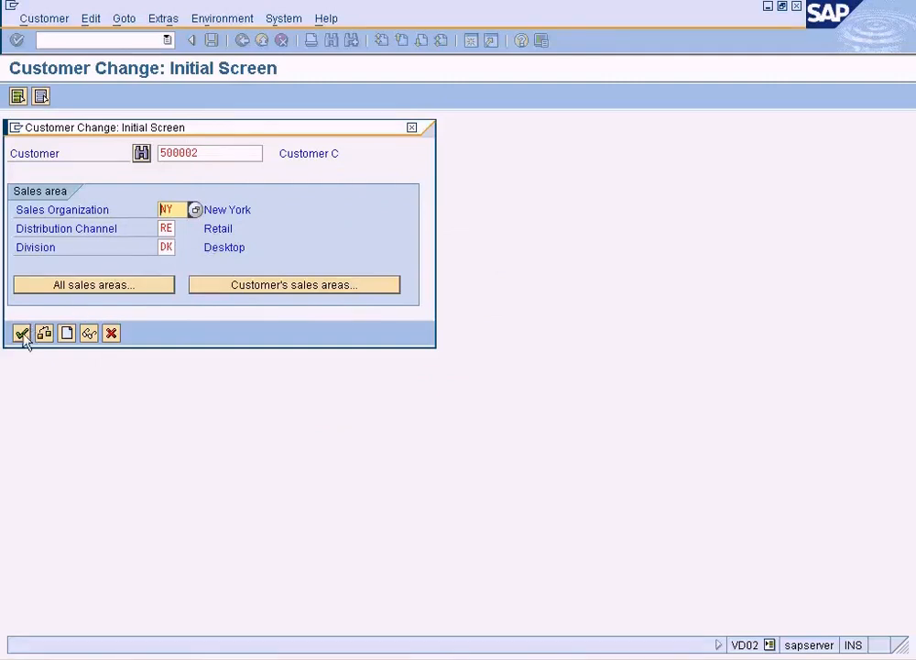
key("alt+Tab")
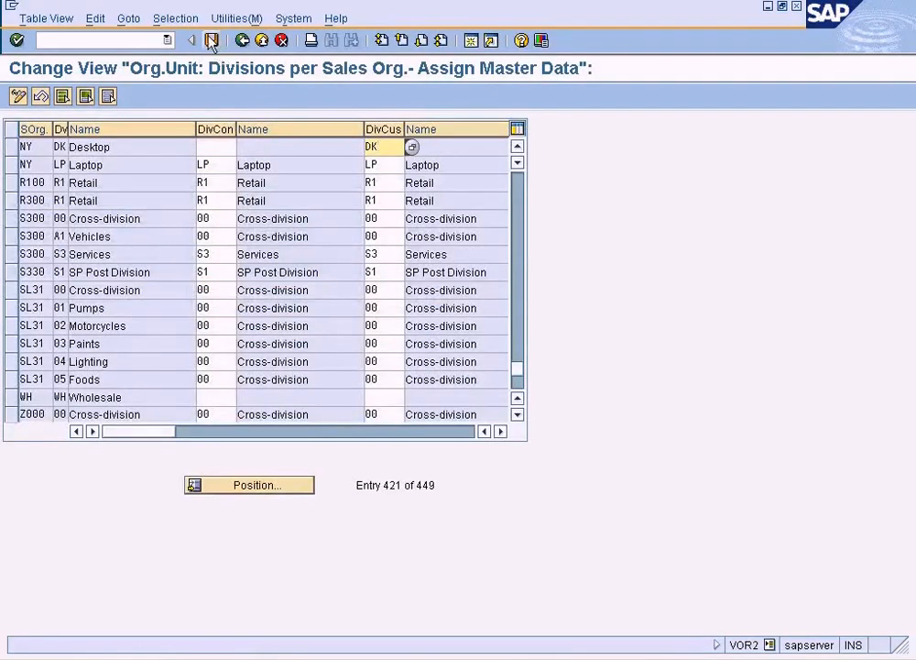
left_click(211, 41)
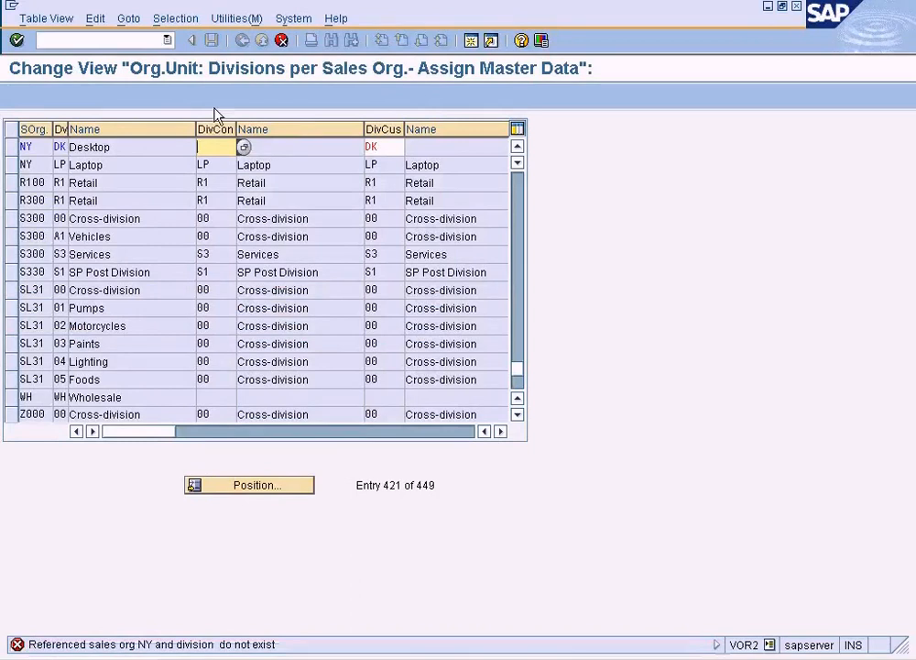
type("DK")
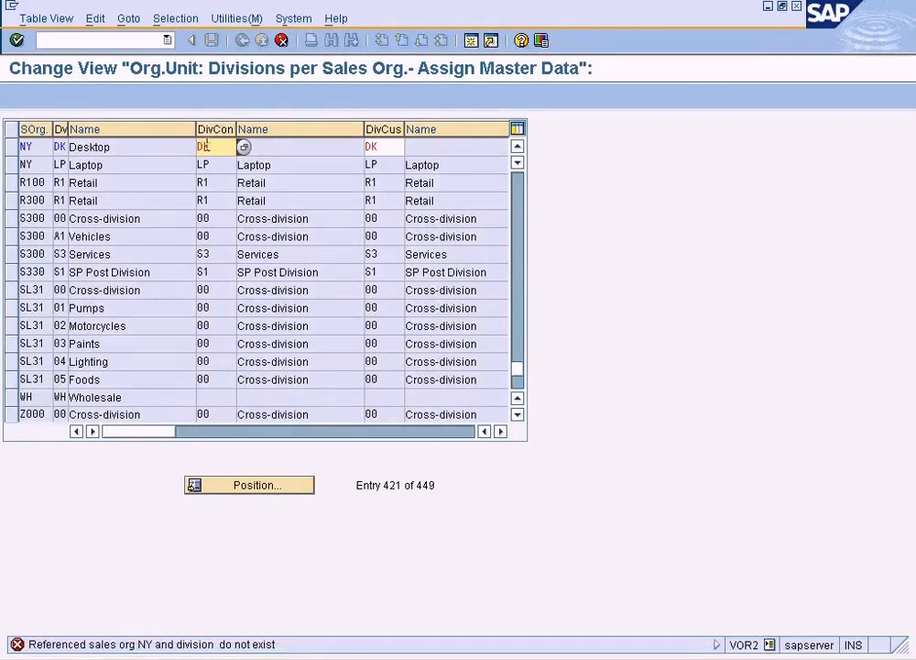
key("ctrl+s")
key("alt+Tab")
key("alt+Tab")
left_click(212, 40)
Retry opening the customer for sales area NY, RE, DK, then leave Customer Change for the SAP Easy Access menu.
key("alt+Tab")
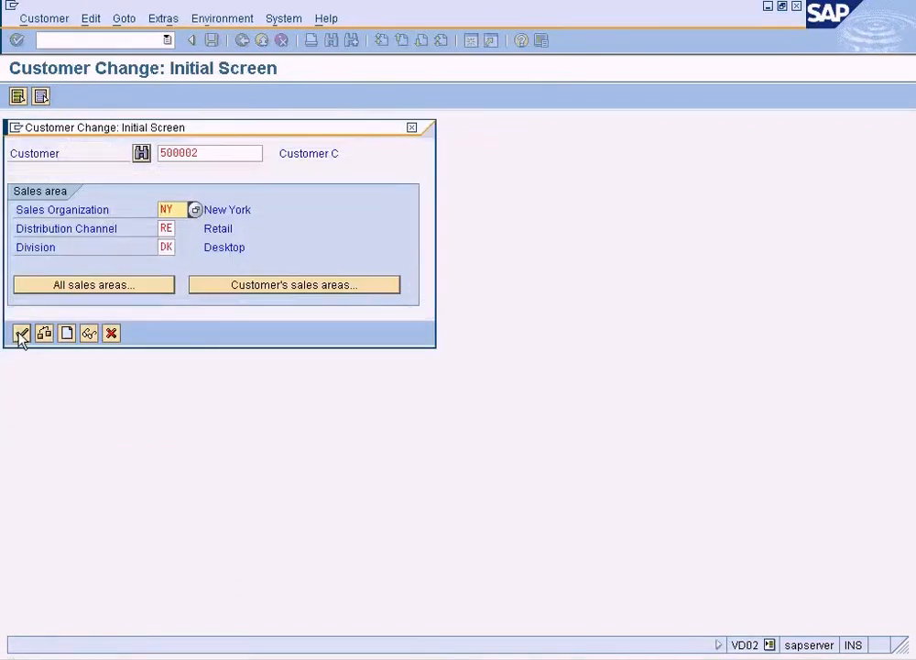
left_click(22, 333)
left_click(84, 483)
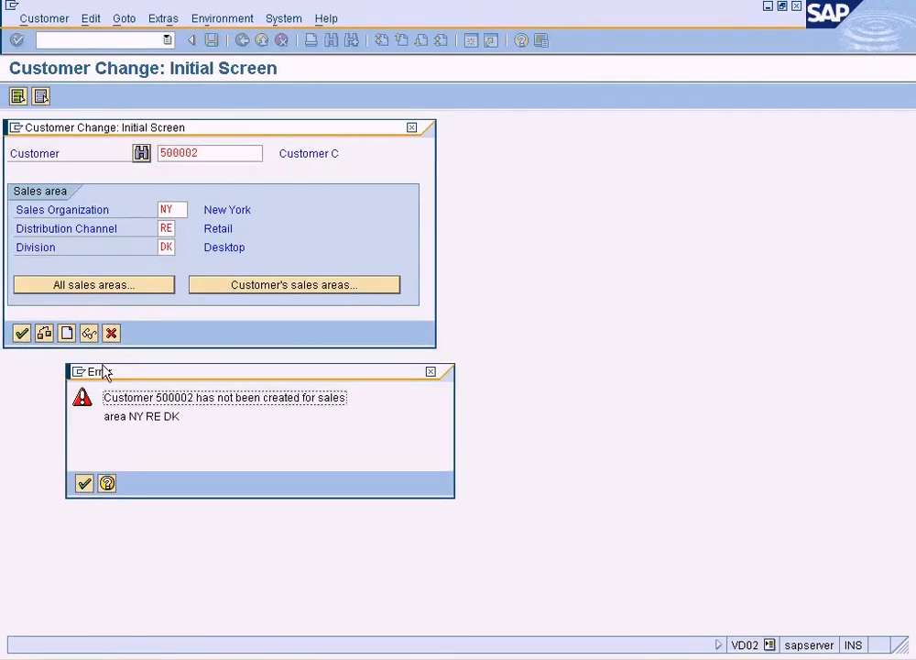
left_click(84, 483)
left_click(113, 337)
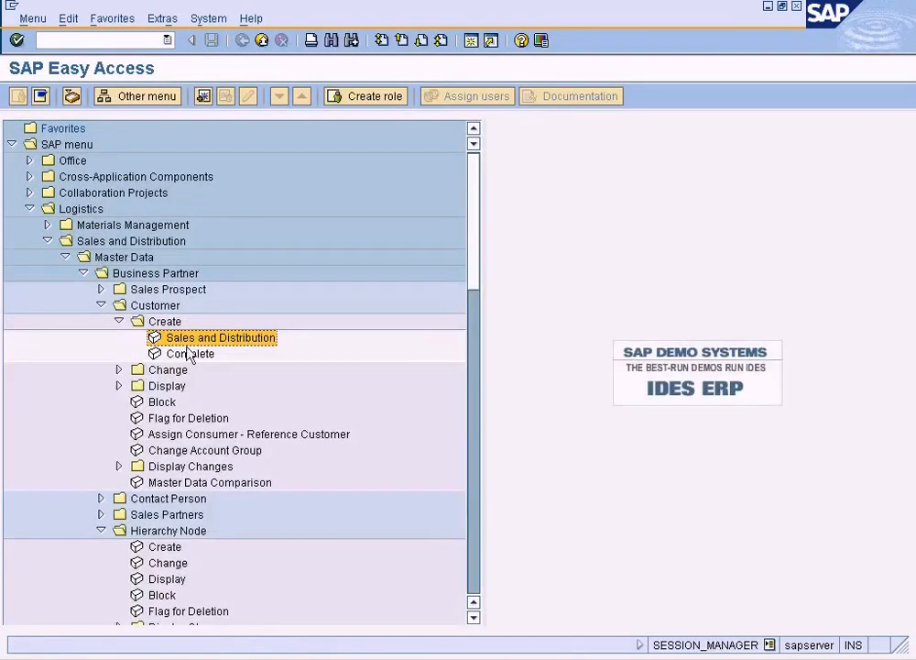
Start creating a customer in Sales and Distribution and pick the existing customer by searching company code SUN.
double_click(206, 338)
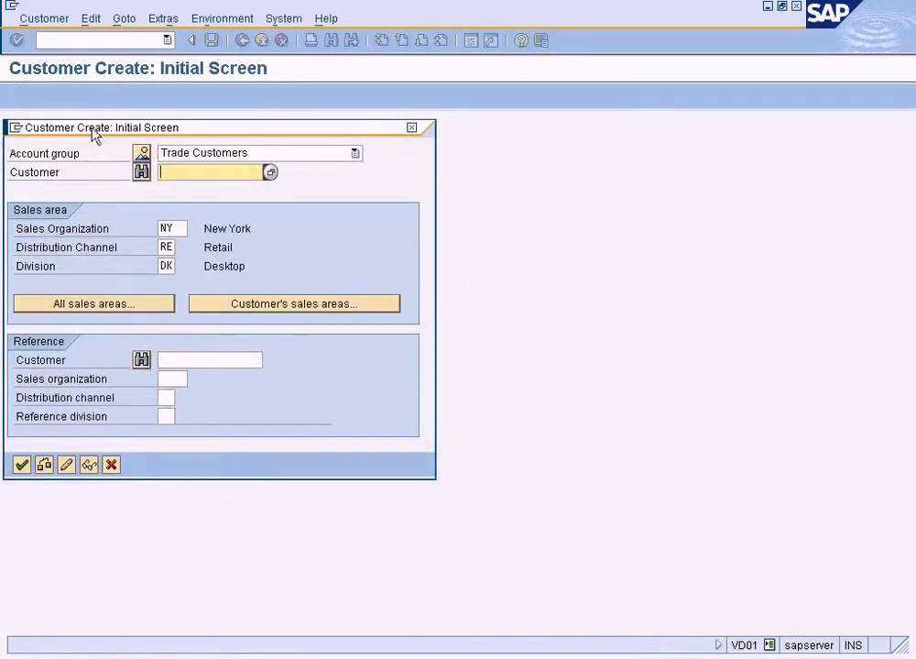
left_click(272, 173)
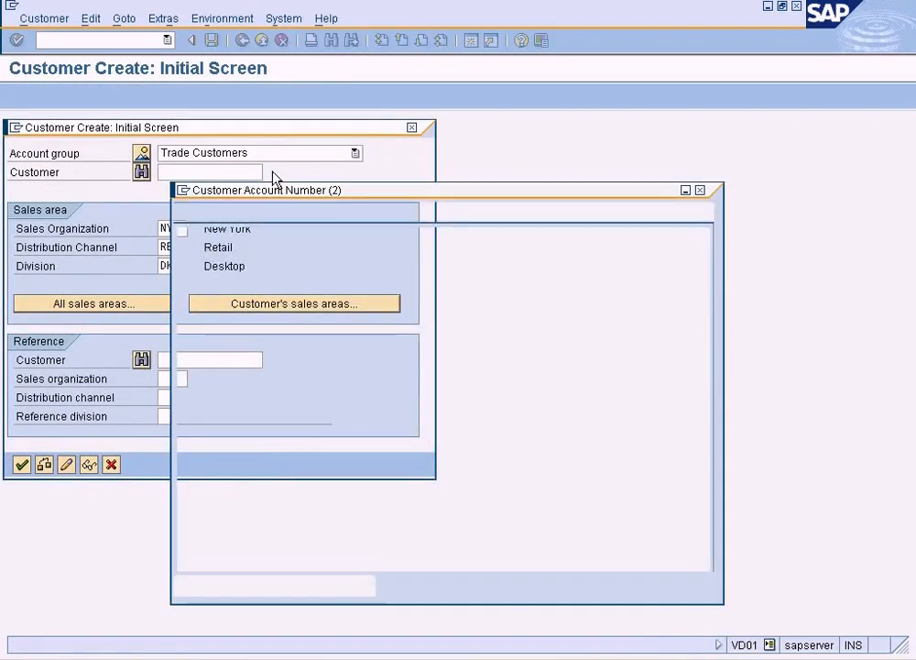
double_click(346, 368)
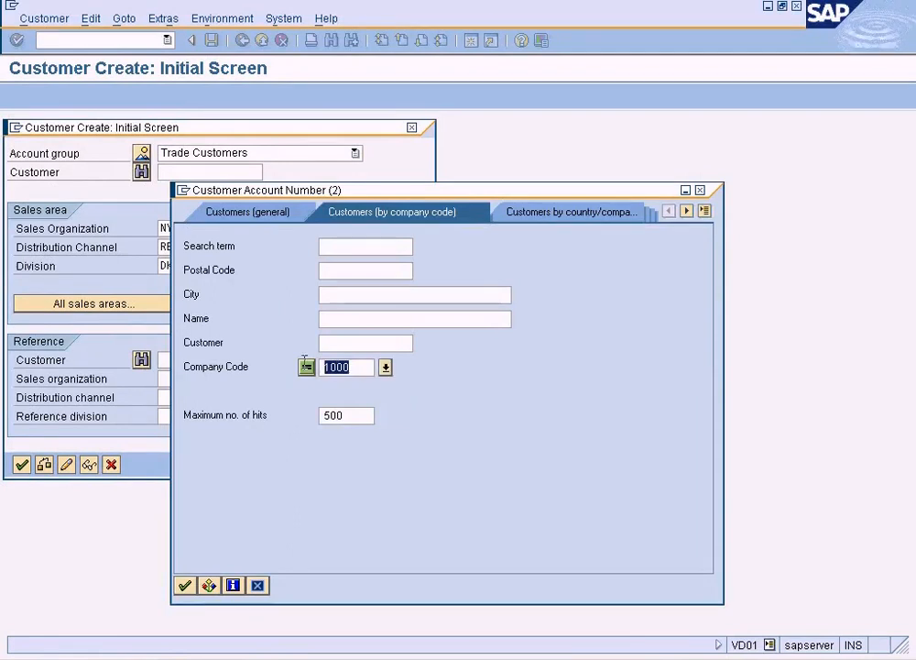
type("SUN")
key("Return")
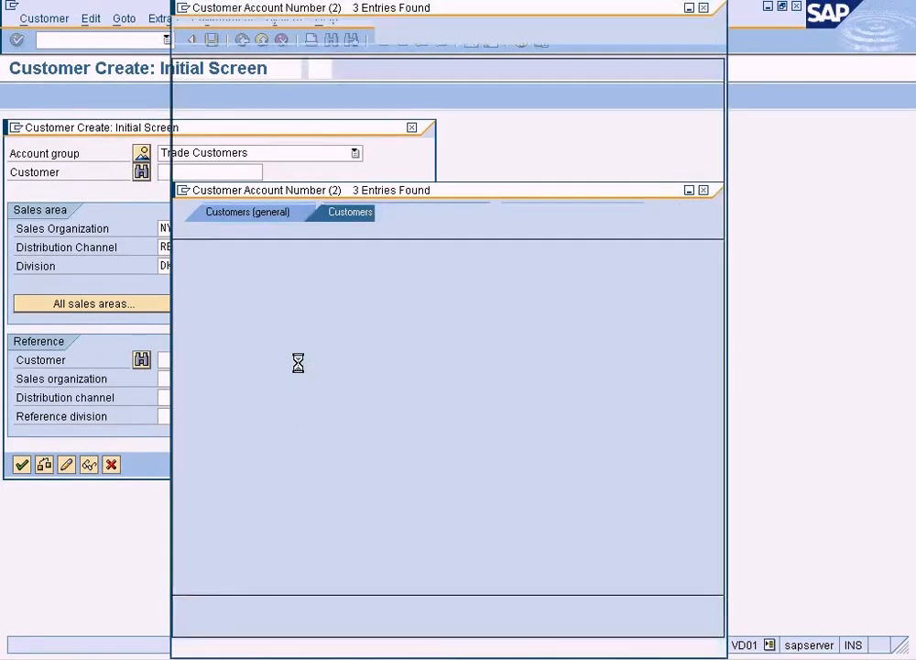
left_click(327, 167)
double_click(327, 168)
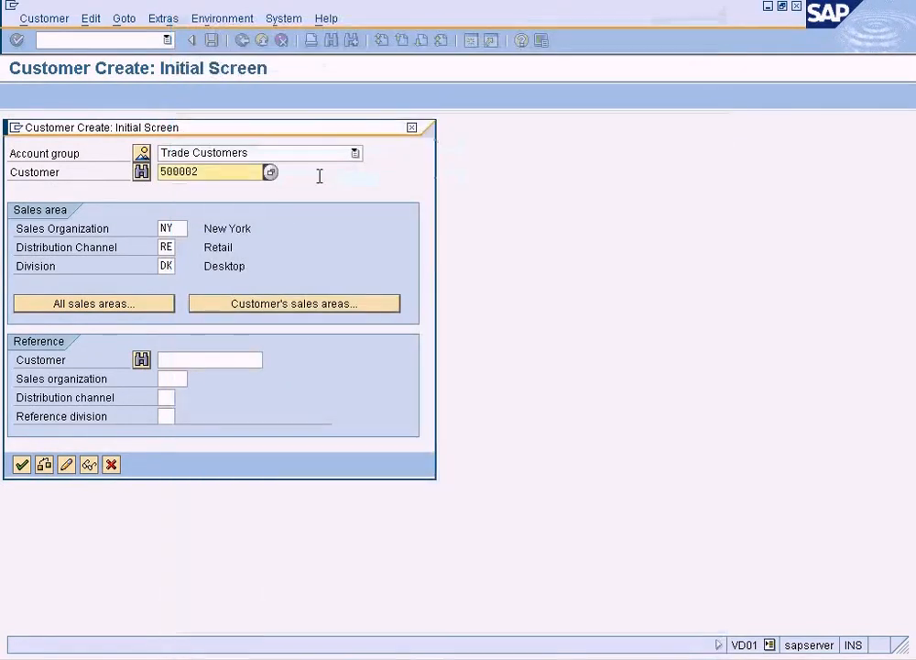
left_click(165, 248)
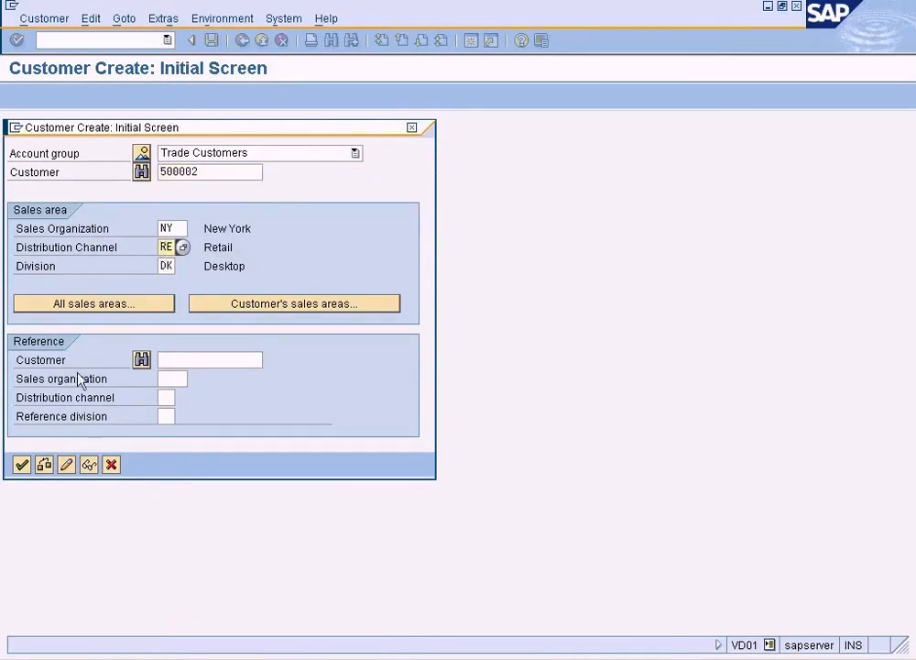
left_click(21, 464)
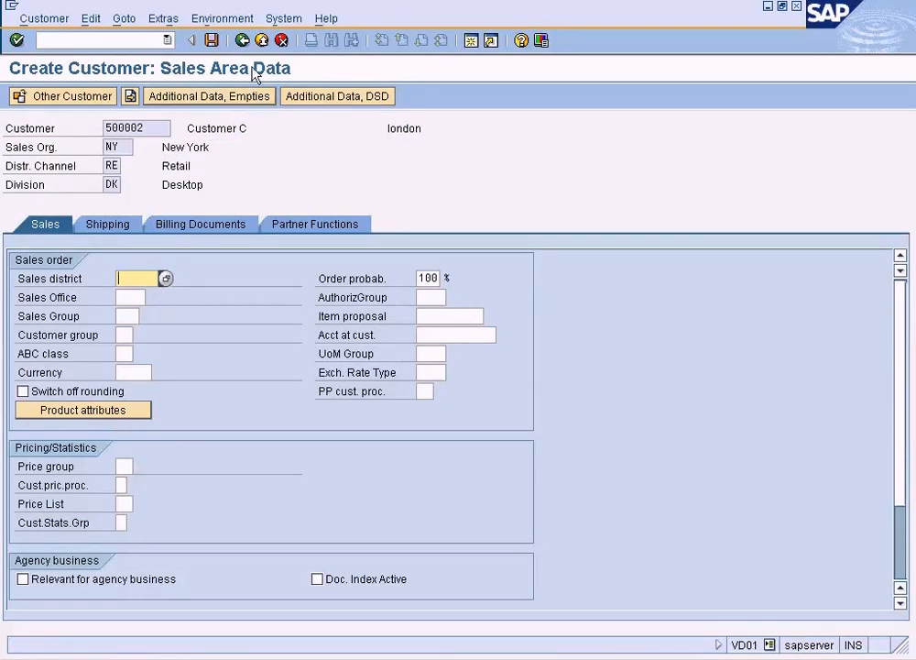
left_click(243, 40)
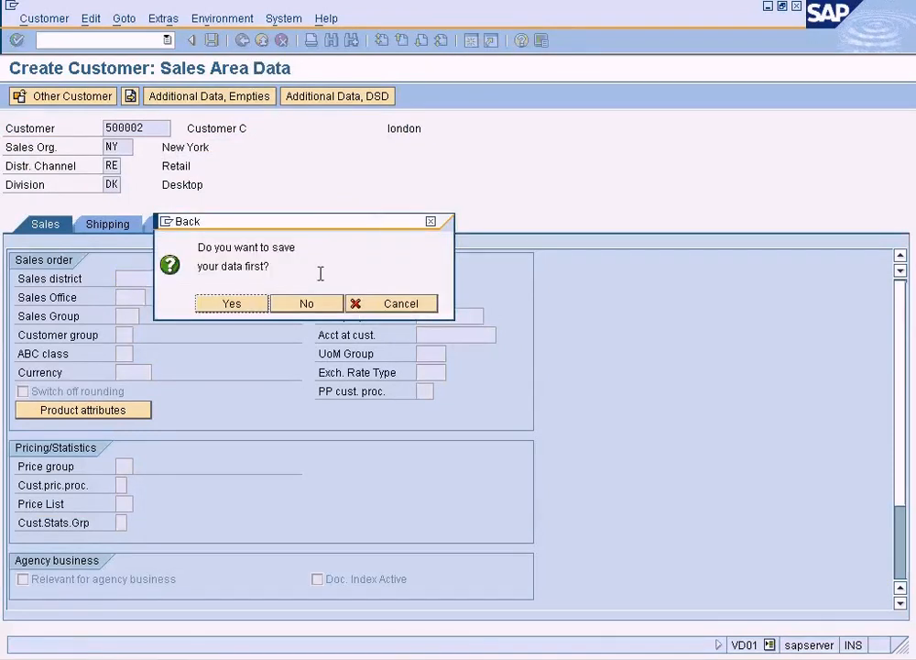
left_click(308, 303)
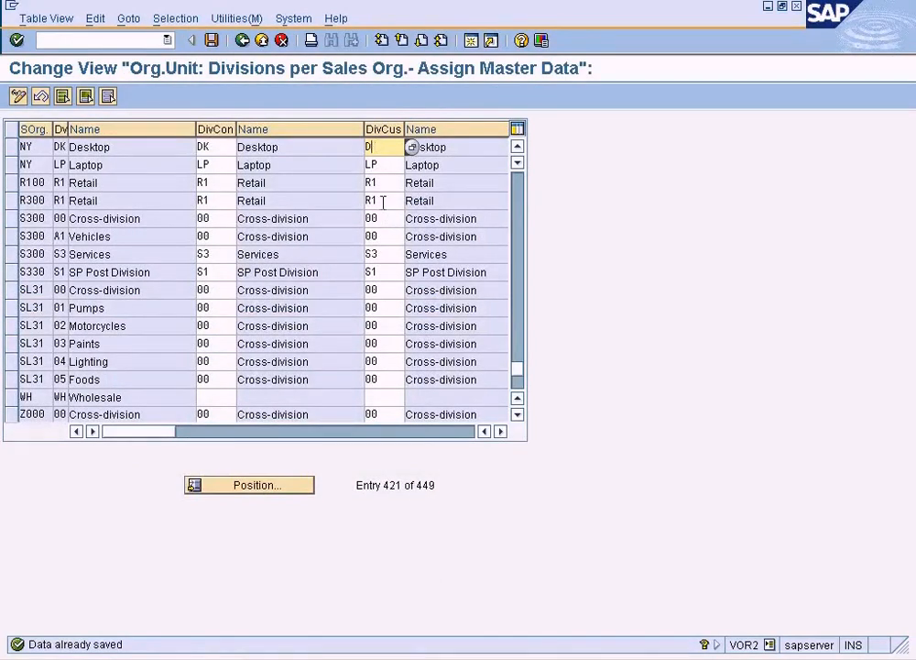
Switch to the common divisions view, restore DK as the NY Desktop row's conditions and customer divisions, and save.
key("shift+Tab")
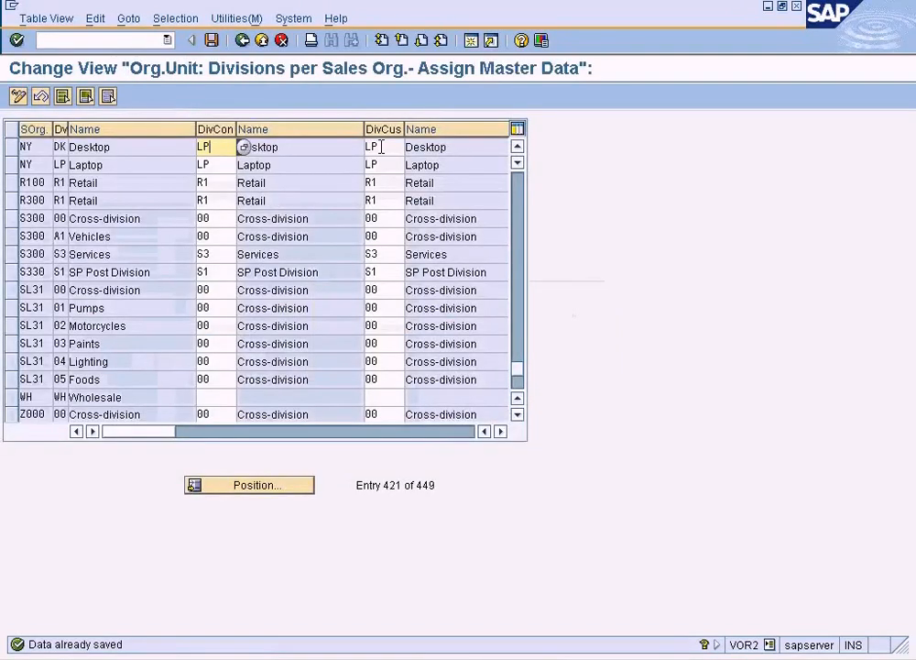
key("Tab")
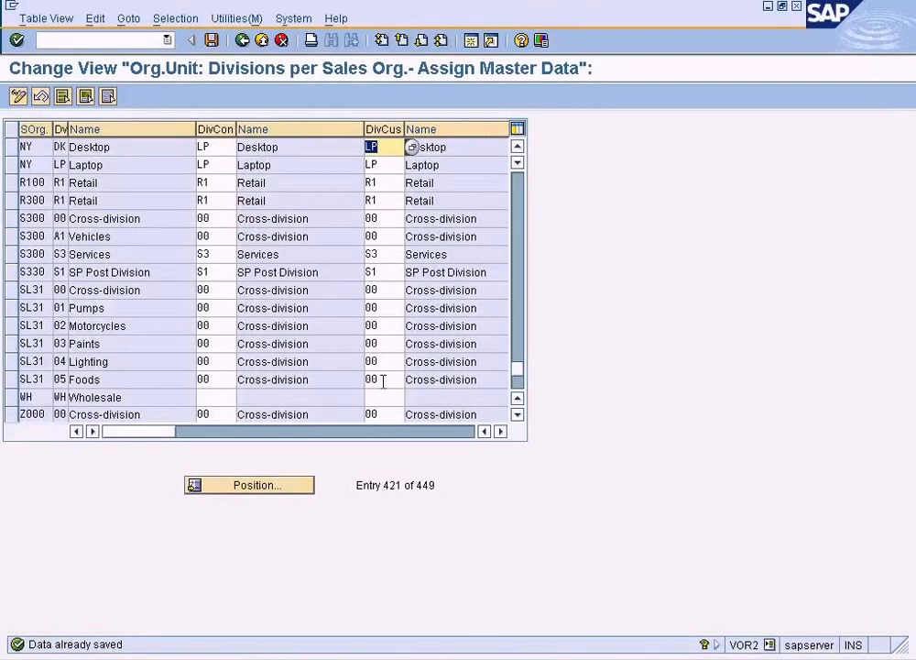
type("DK")
key("shift+Tab")
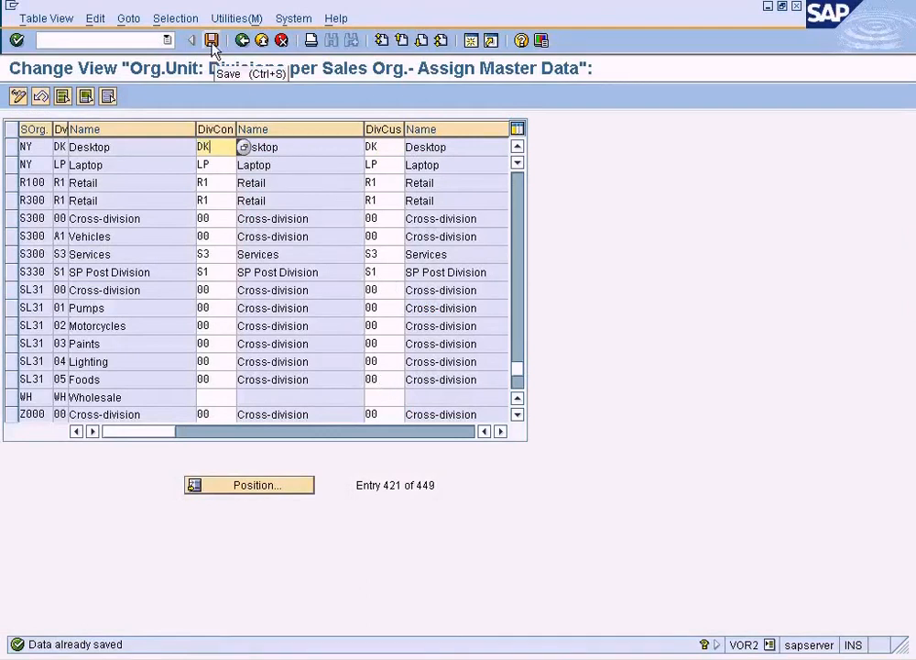
key("alt+Tab")
key("alt+Tab")
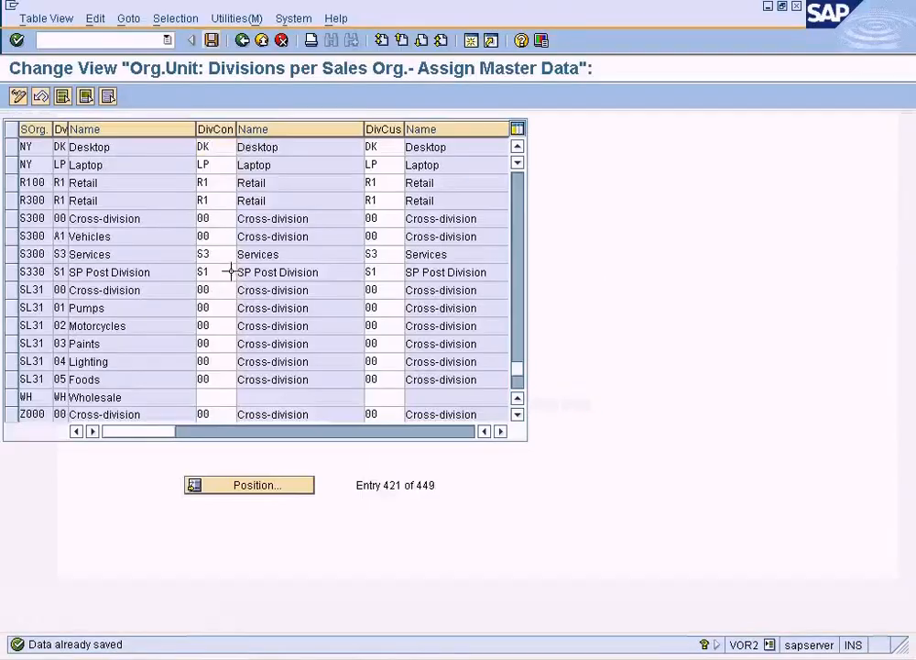
left_click(211, 40)
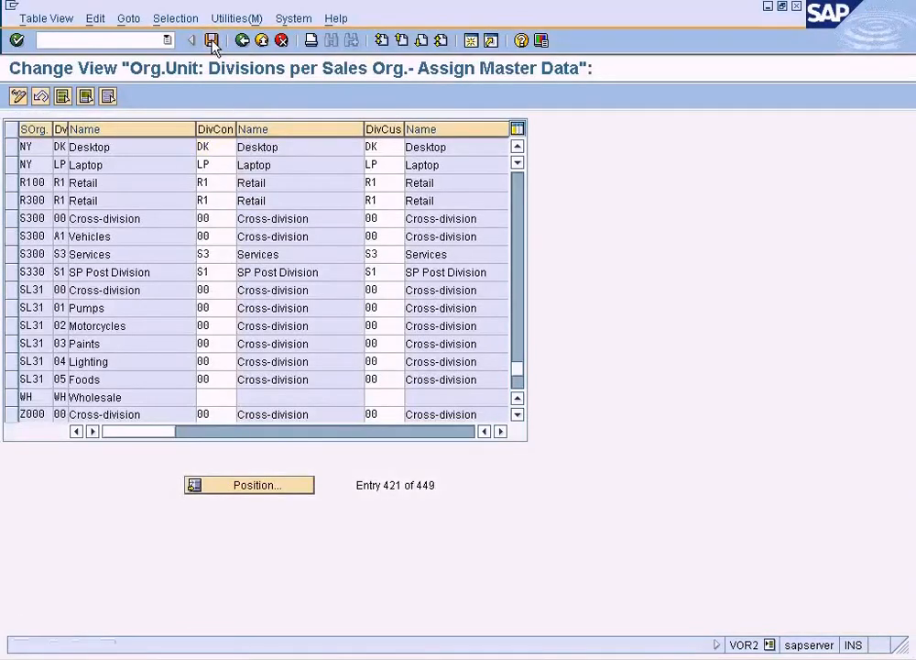
key("alt+Tab")
key("alt+Tab")
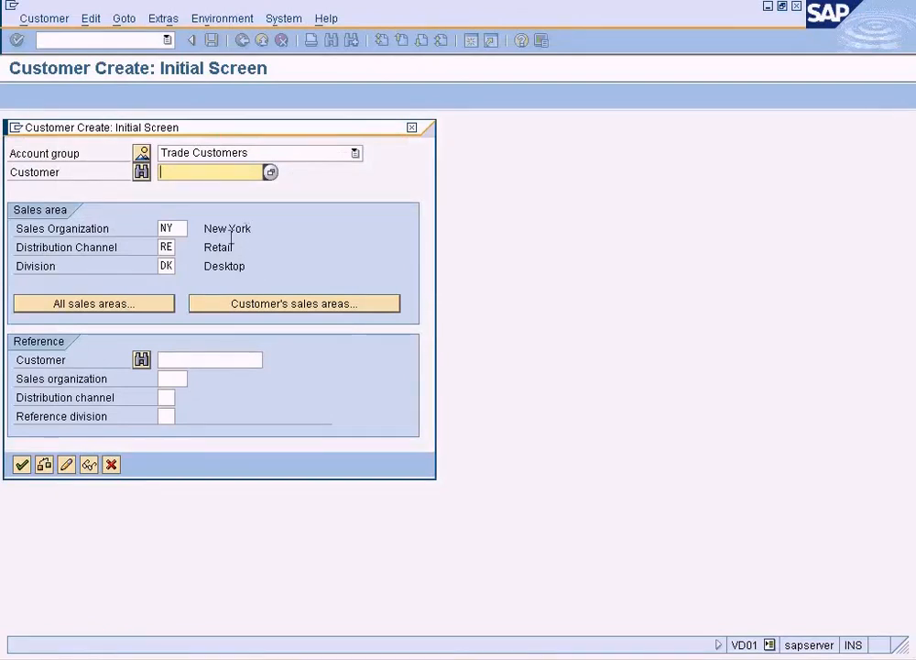
left_click(22, 464)
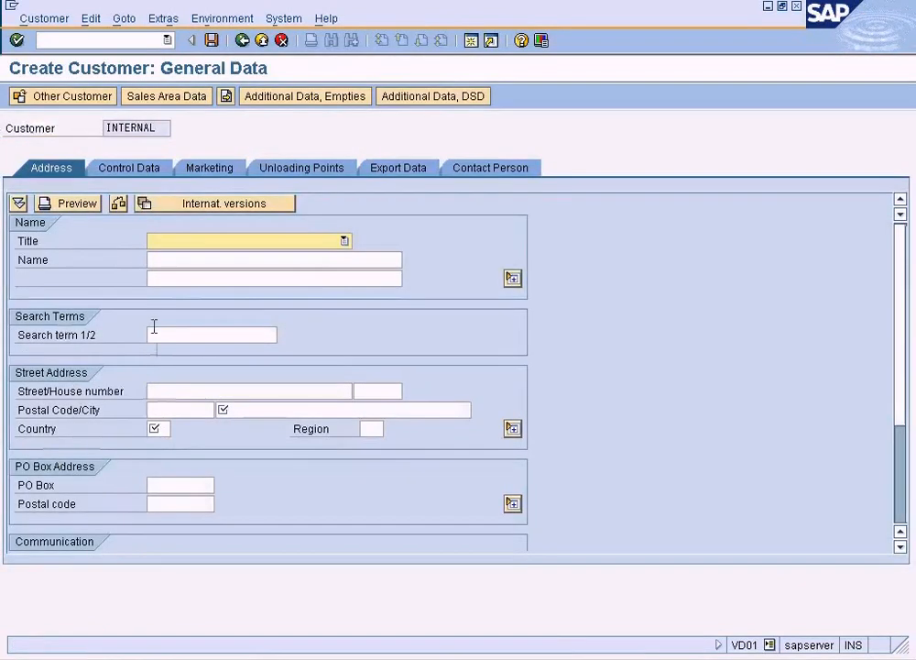
key("Return")
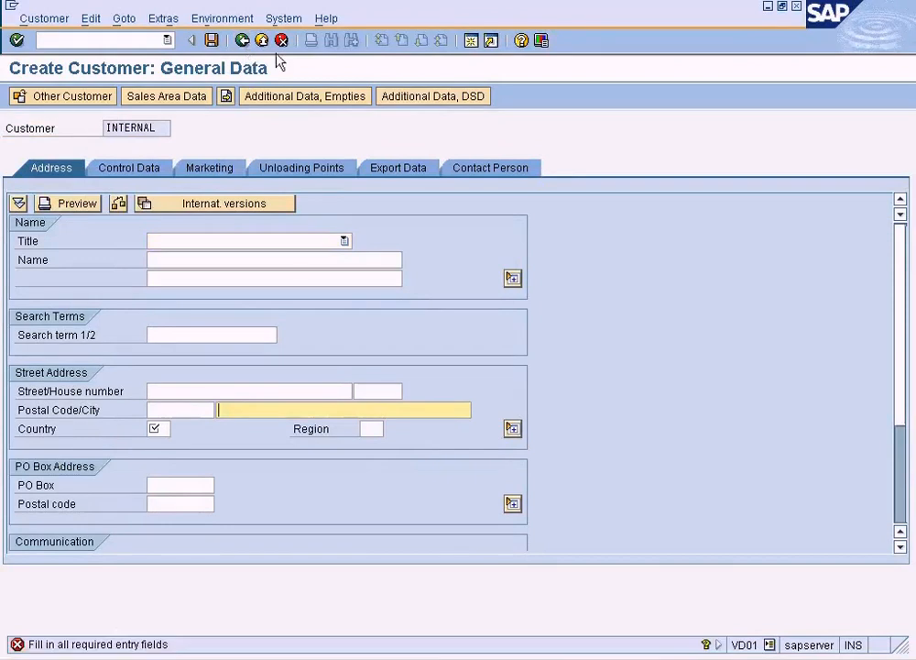
left_click(262, 41)
left_click(303, 300)
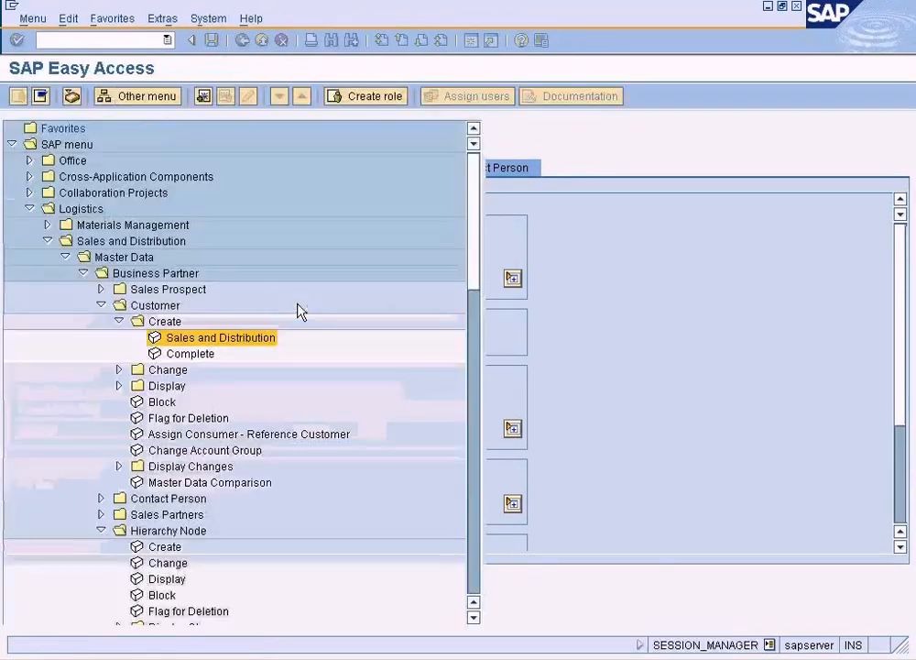
Start the Sales and Distribution customer creation for the London customer of company code SUN in sales area NY, RE, DK.
double_click(254, 339)
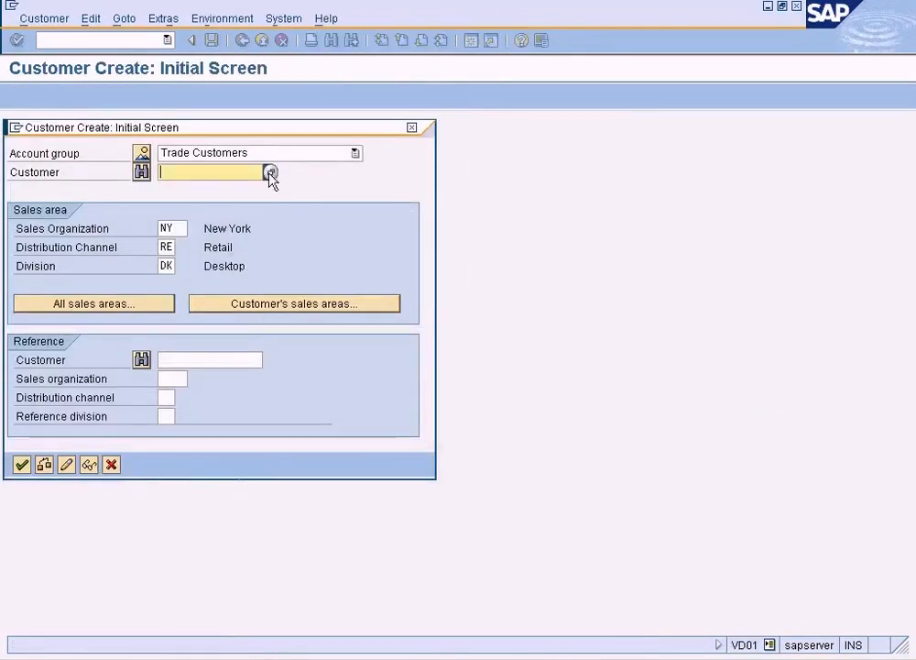
left_click(270, 172)
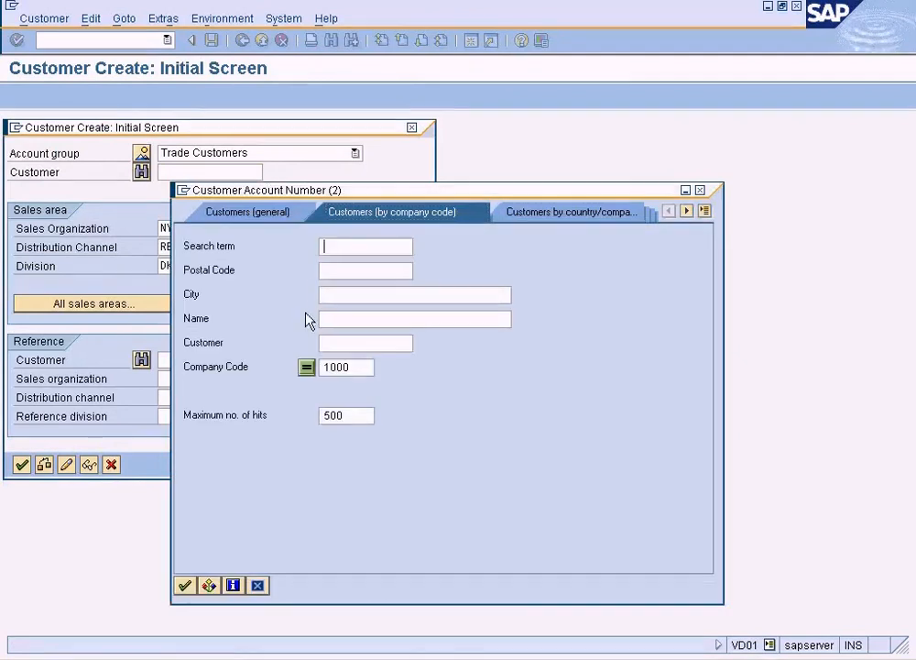
double_click(353, 368)
type("SUN")
key("Return")
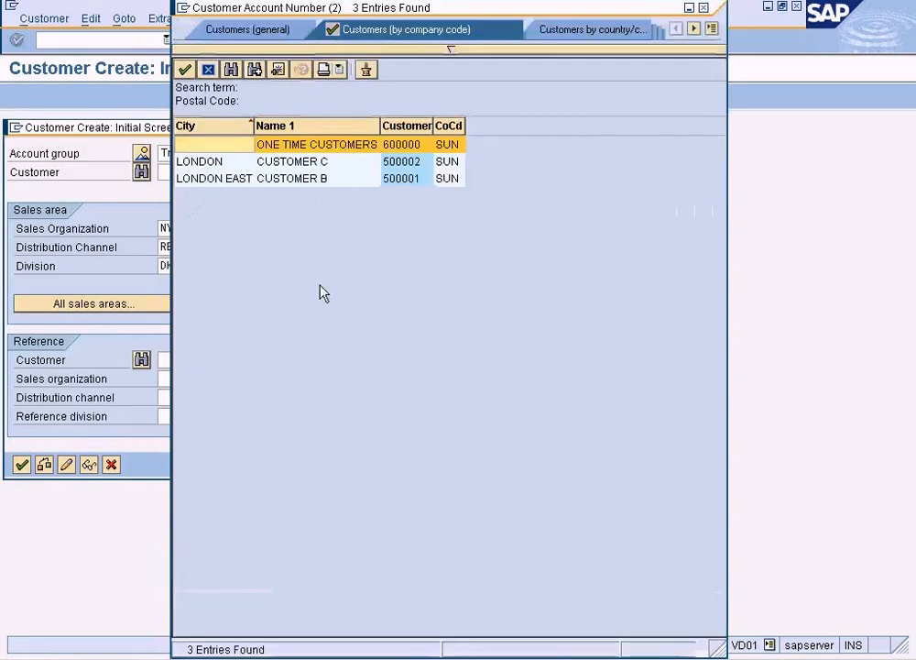
left_click(325, 163)
double_click(325, 163)
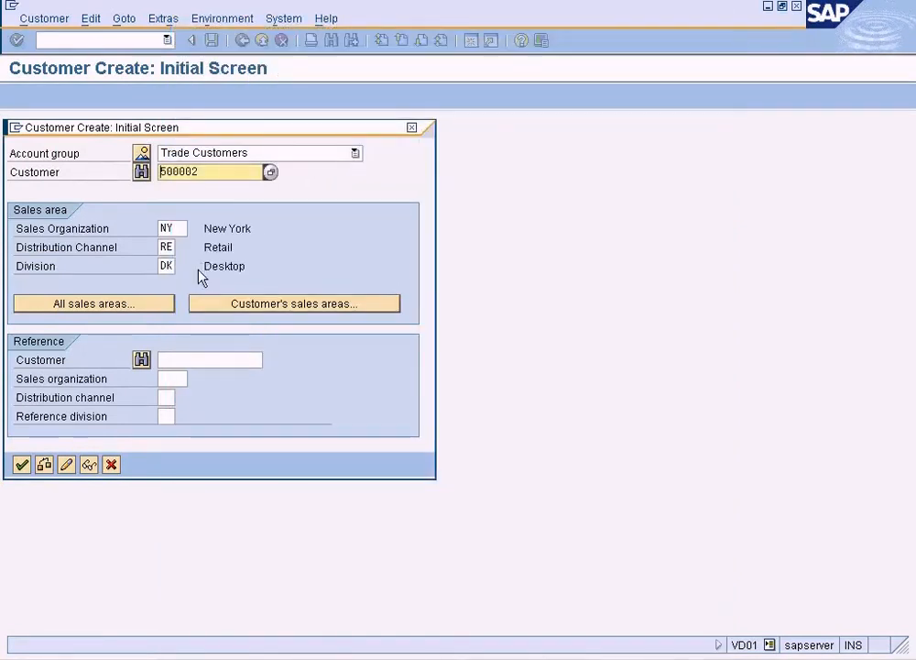
left_click(167, 247)
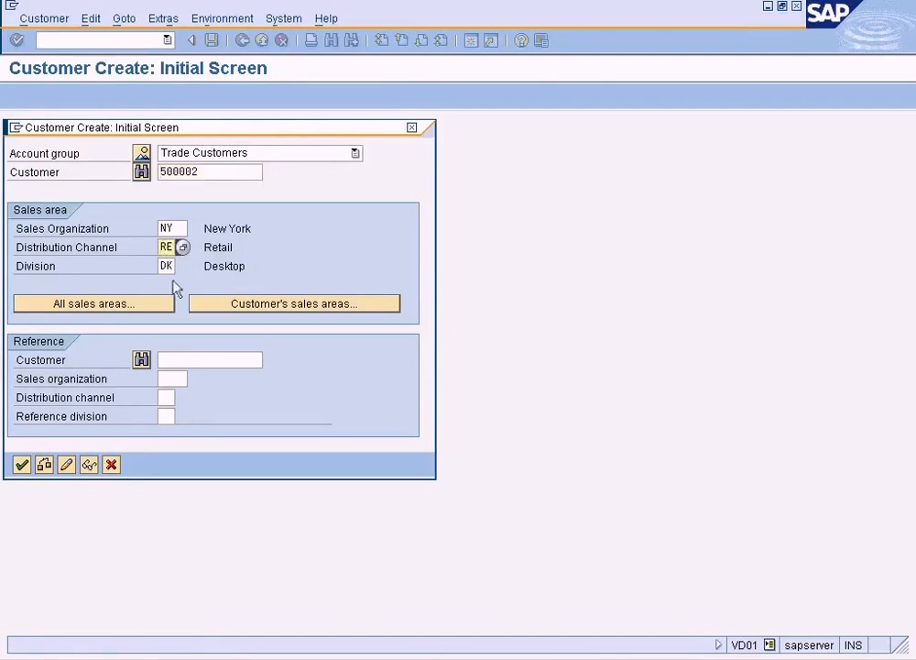
left_click(21, 464)
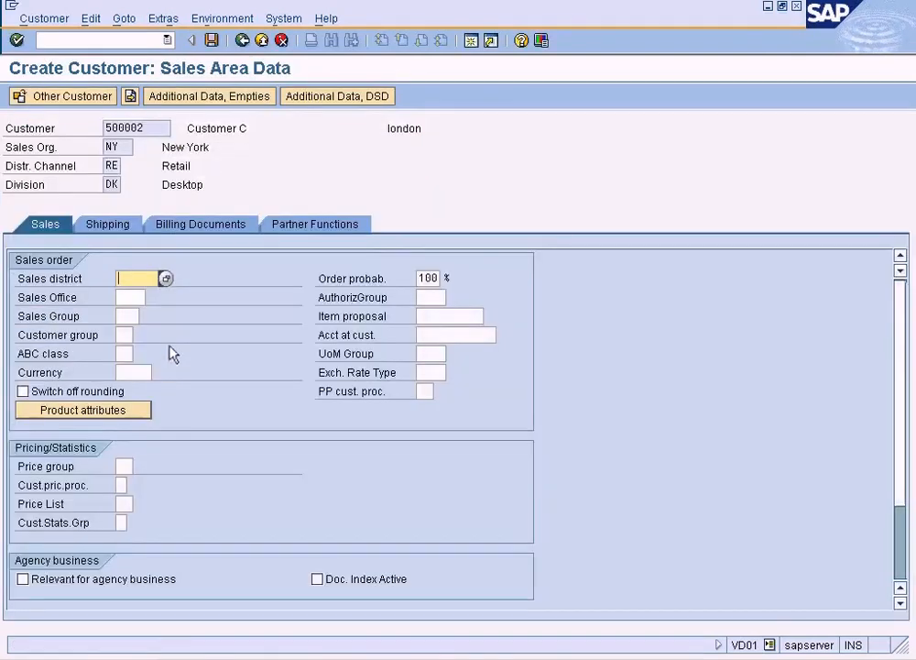
In the IMG session, open Define Common Distribution Channels, position to sales organization NY and examine the customer/material channels of its Retail and Wholesales rows.
key("alt+Tab")
key("alt+Tab")
key("Tab")
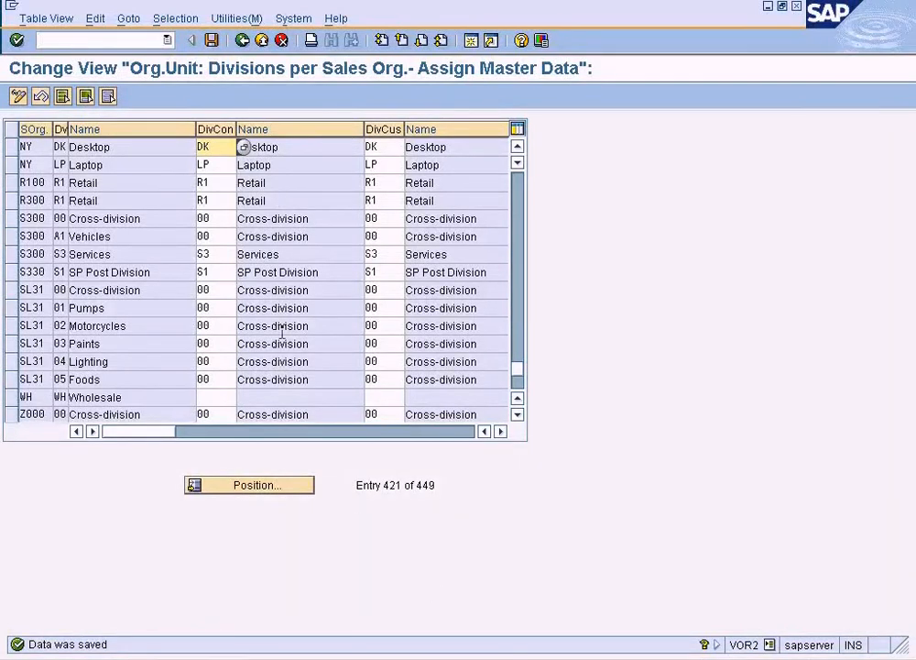
left_click(242, 41)
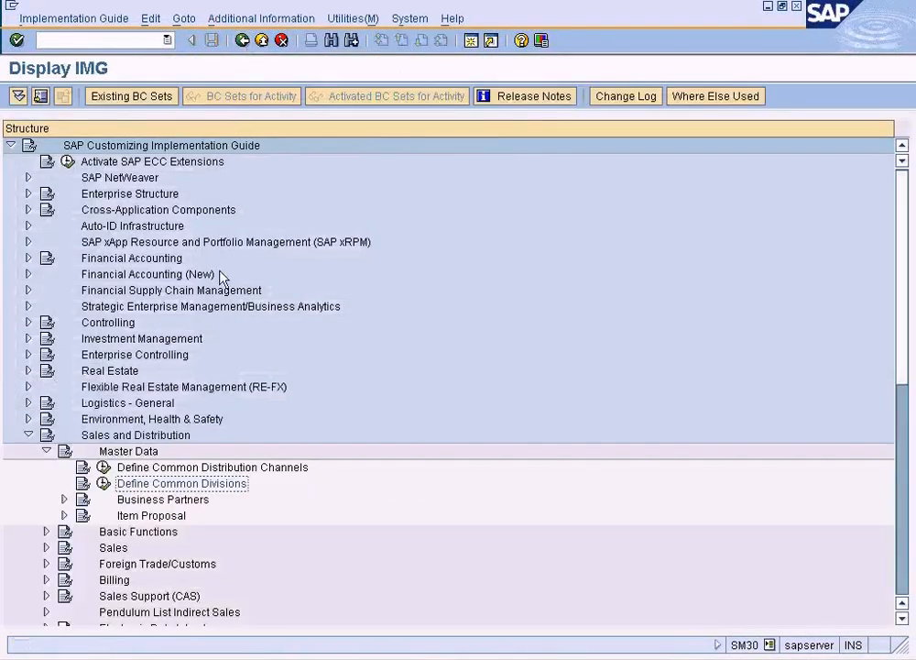
left_click(103, 469)
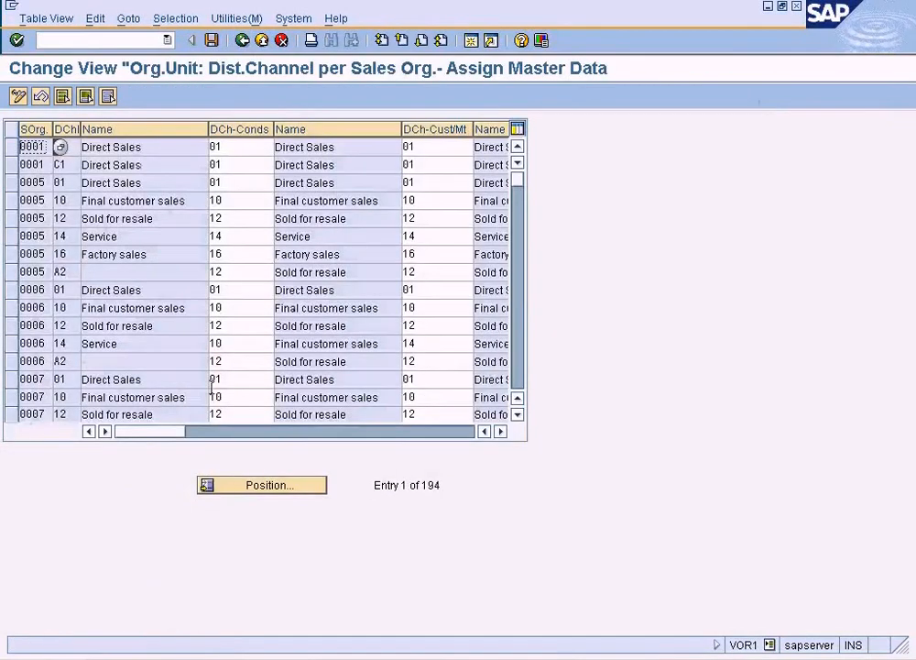
left_click(277, 485)
type("NY")
key("Return")
left_click(427, 147)
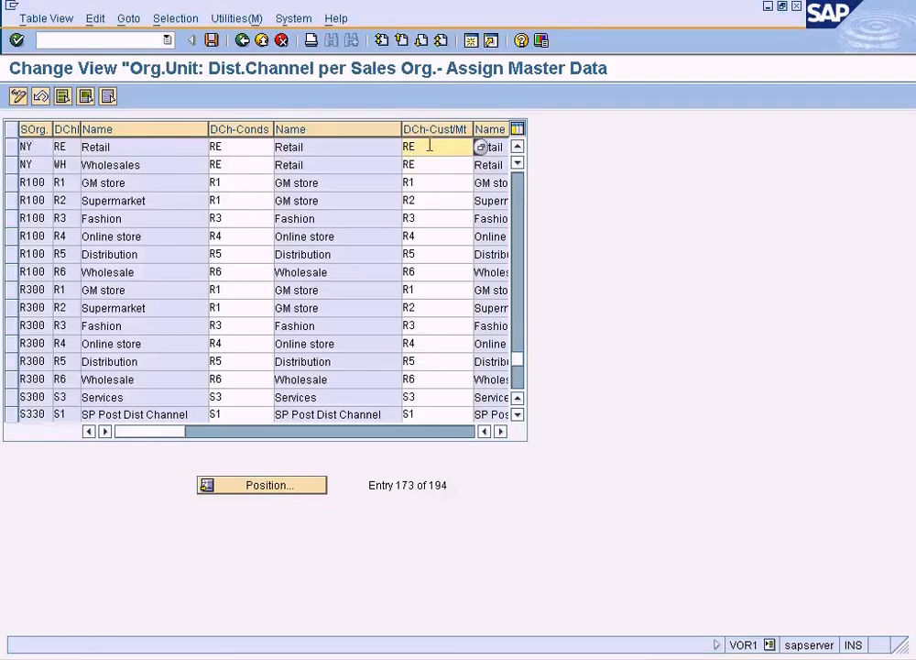
left_click(425, 165)
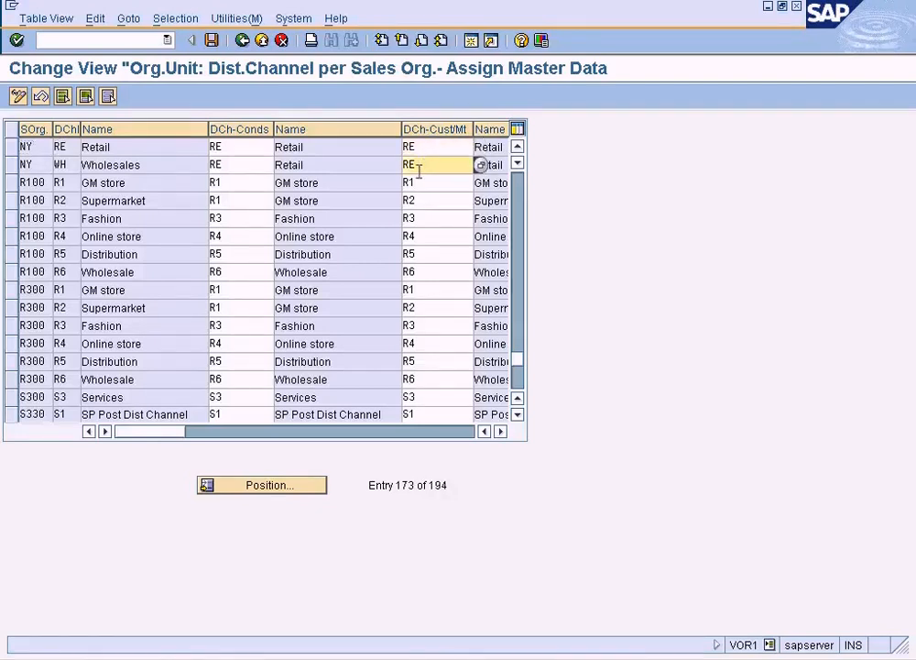
left_click(69, 165)
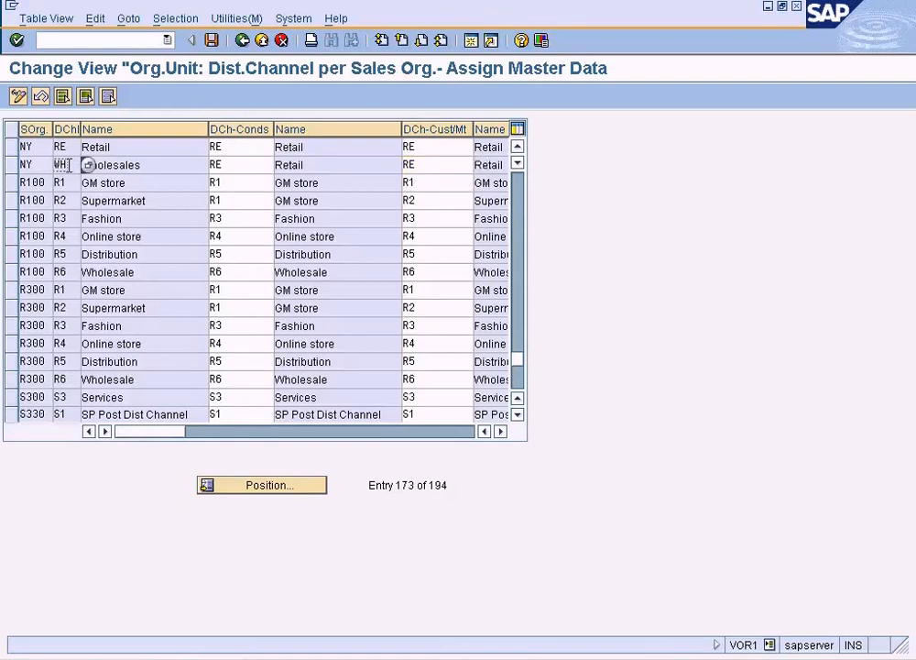
left_click(427, 166)
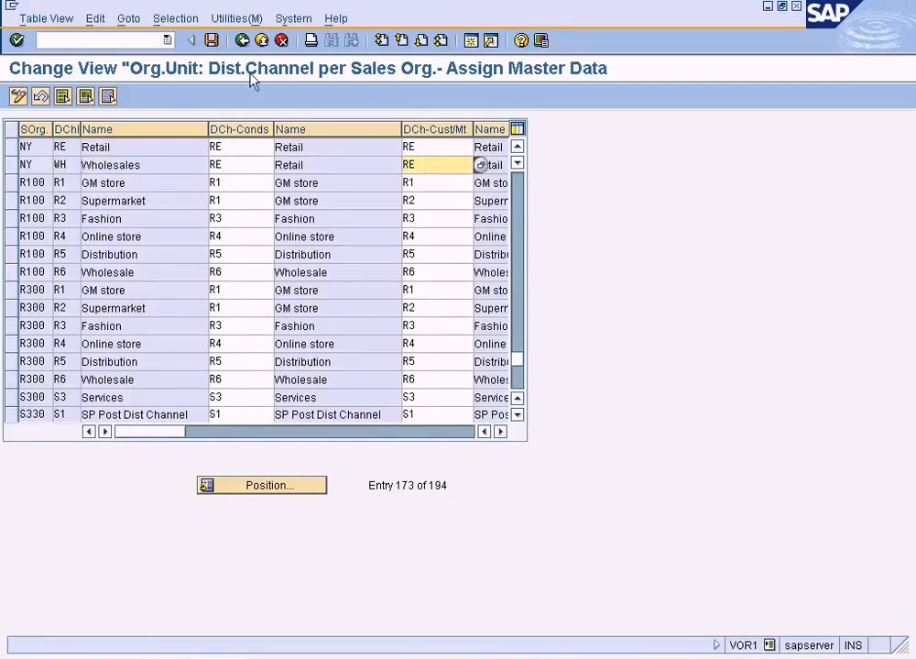
left_click(242, 41)
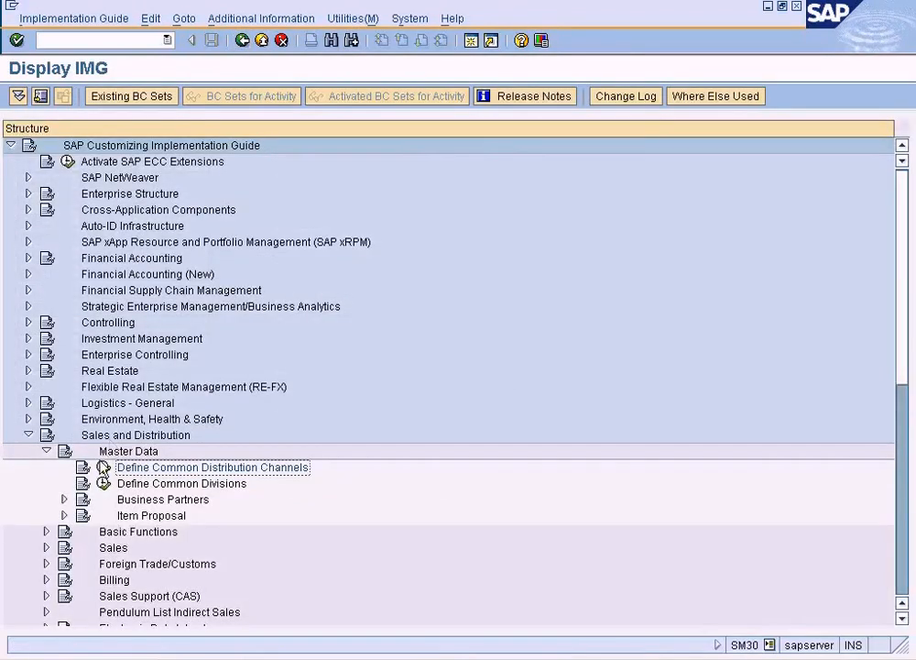
Open Define Common Divisions, position to sales organization NY and examine the customer division of the Desktop row.
left_click(103, 483)
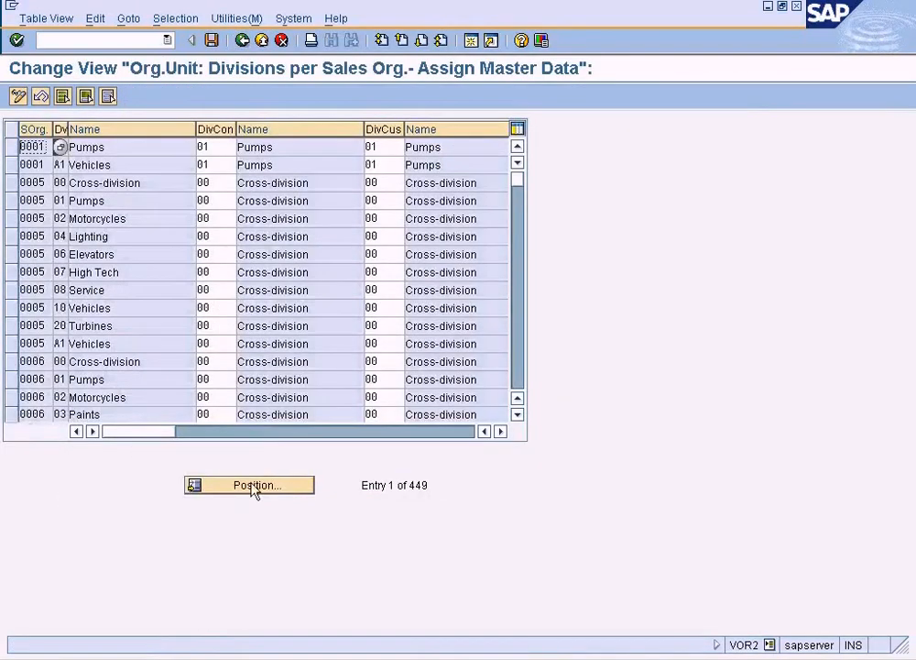
left_click(254, 488)
type("ny")
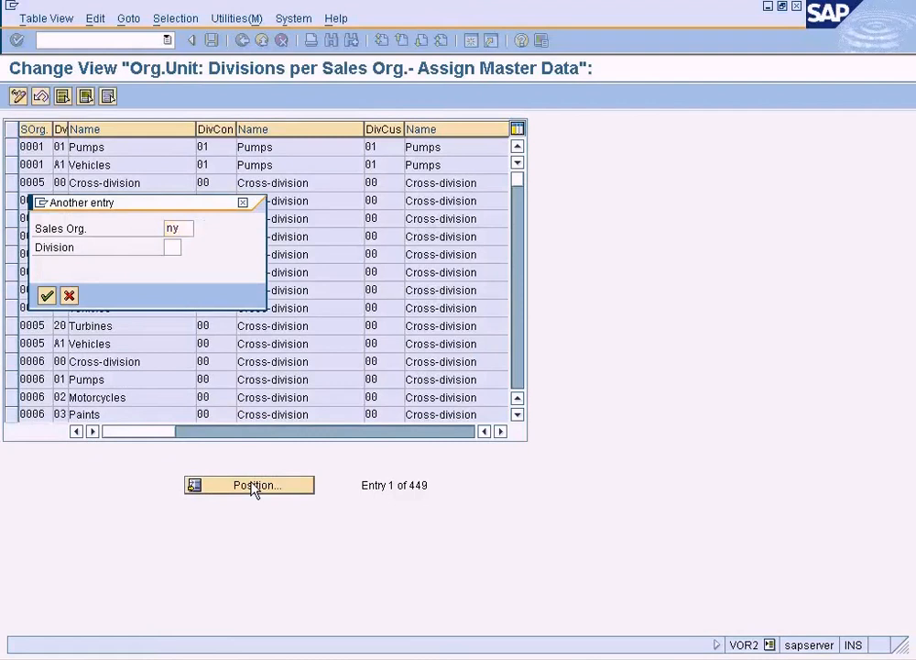
key("Return")
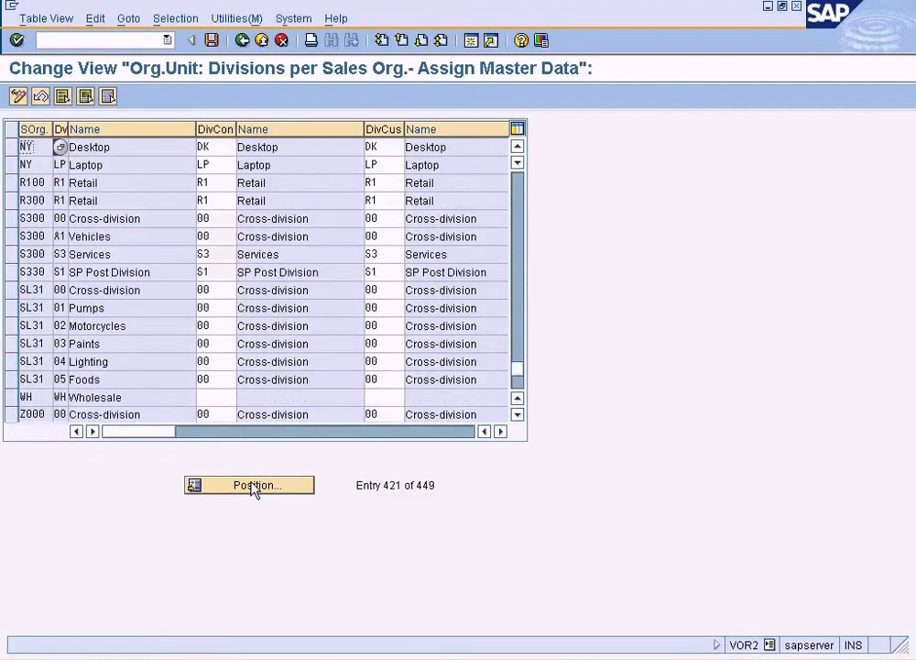
left_click(387, 147)
double_click(389, 148)
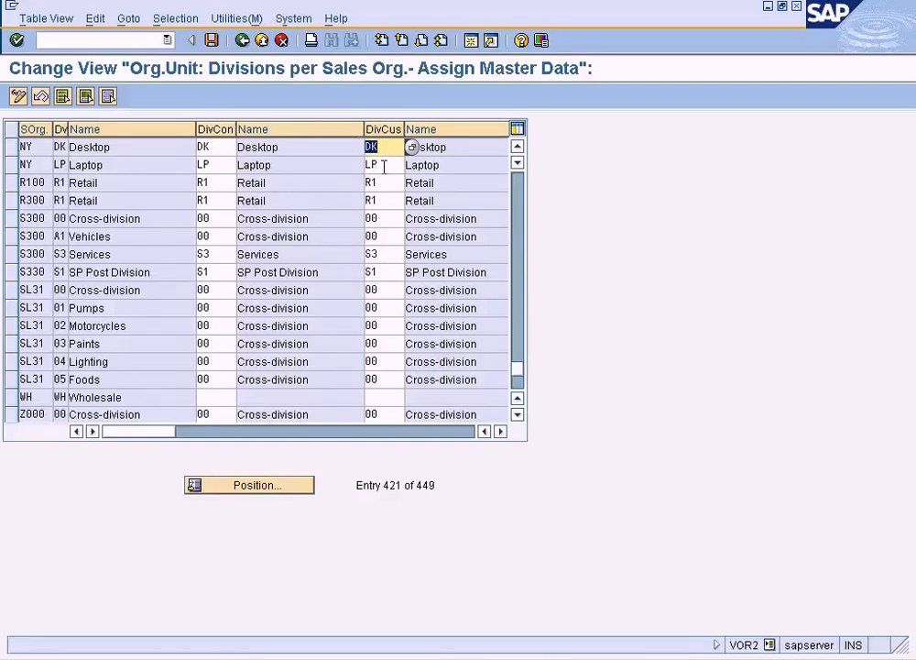
left_click_drag(66, 129, 79, 129)
left_click(72, 147)
double_click(403, 153)
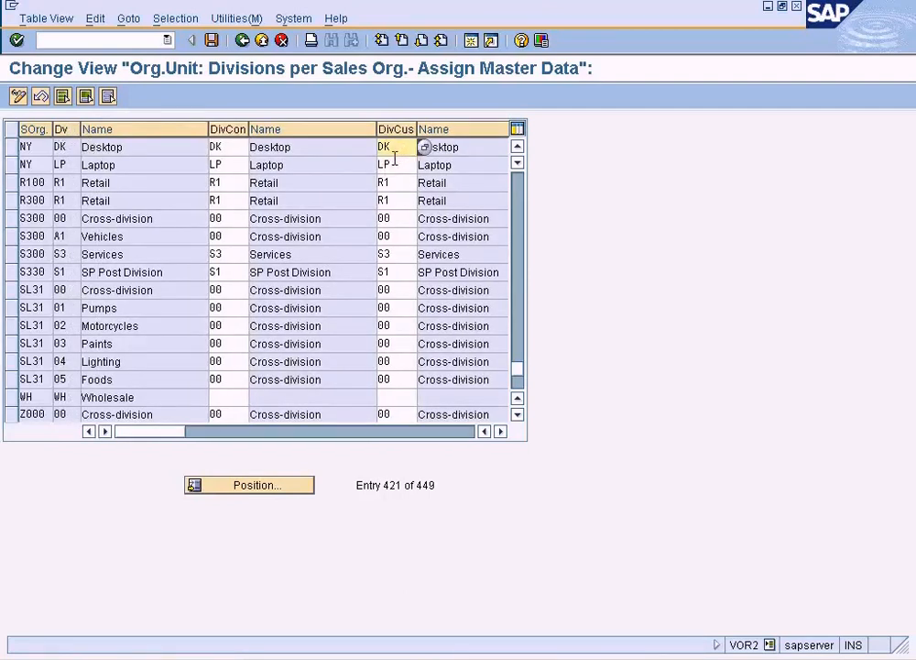
Return to the customer creation session and set the customer's sales district to ES0020.
key("alt+Tab")
key("alt+Tab")
key("alt+Tab")
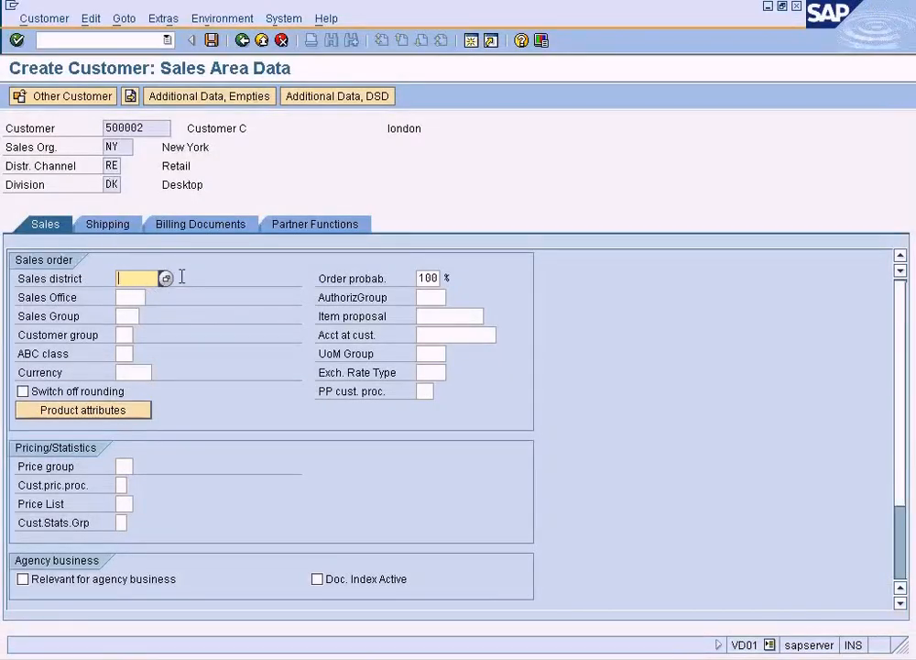
left_click(166, 279)
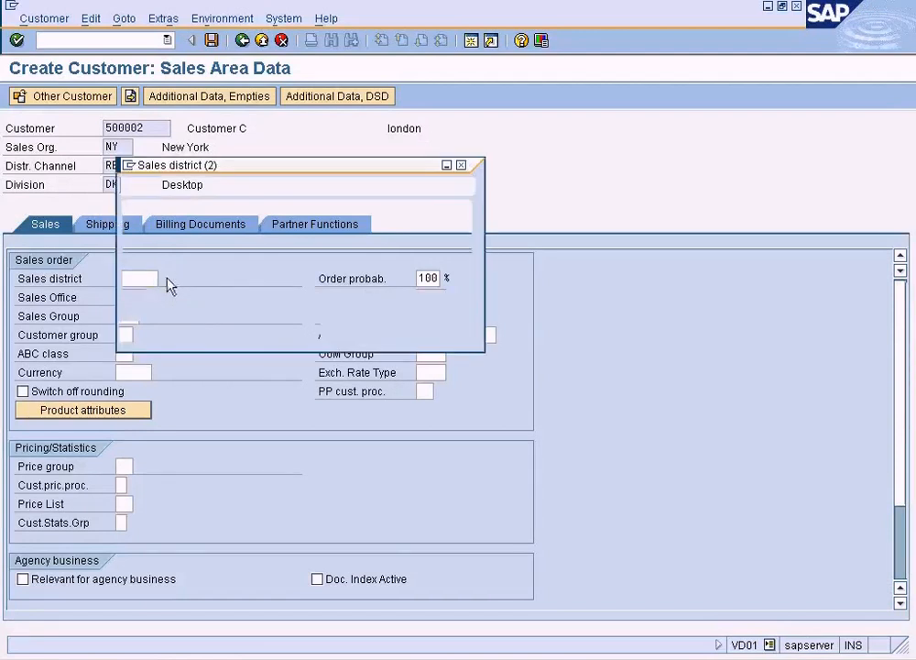
double_click(175, 453)
Try to save the customer's sales area data with sales office 1030 and sales group 131.
left_click(129, 296)
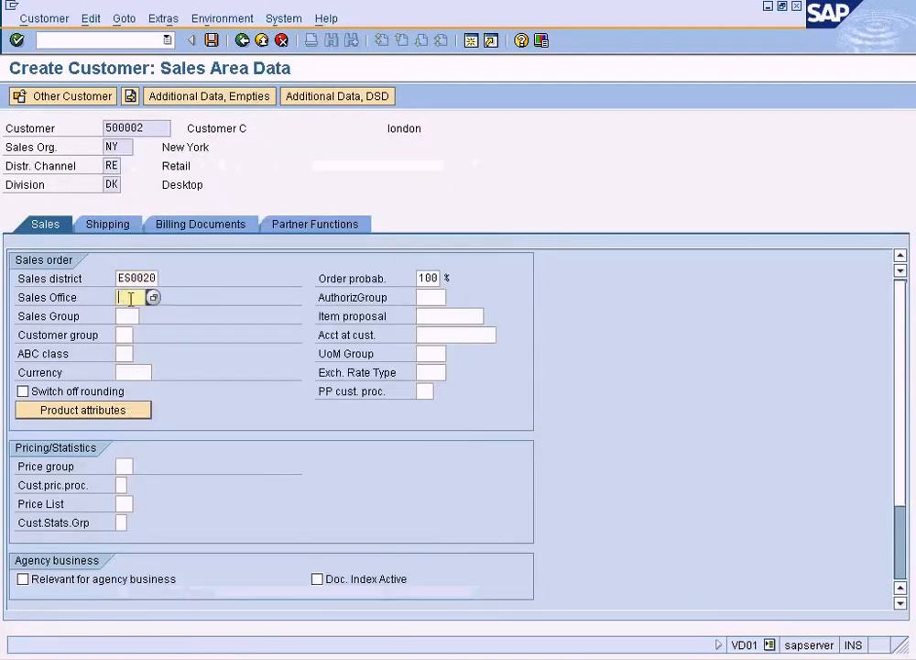
left_click(153, 299)
left_click(124, 313)
left_click(146, 316)
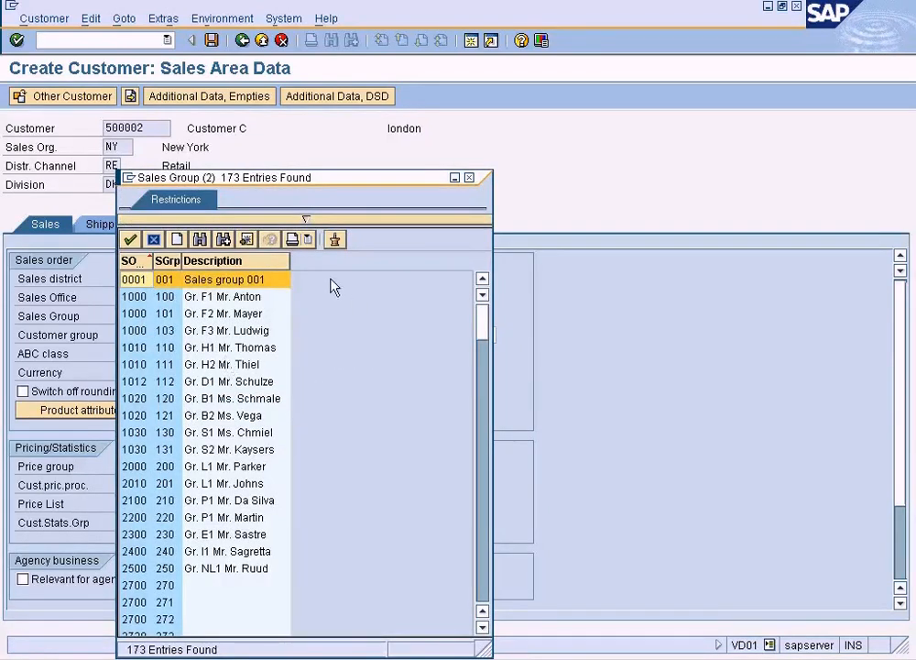
double_click(150, 448)
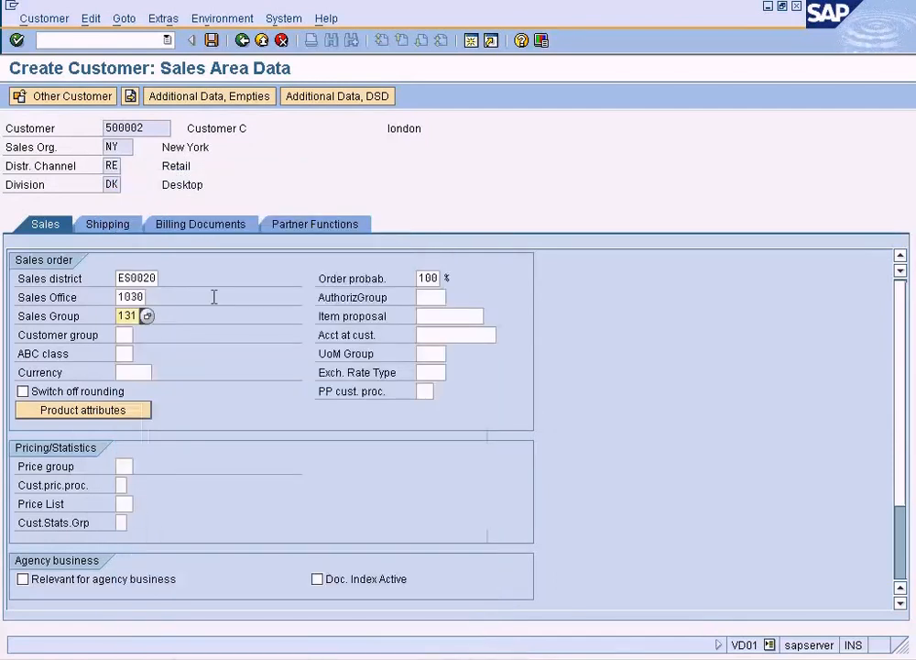
left_click(211, 40)
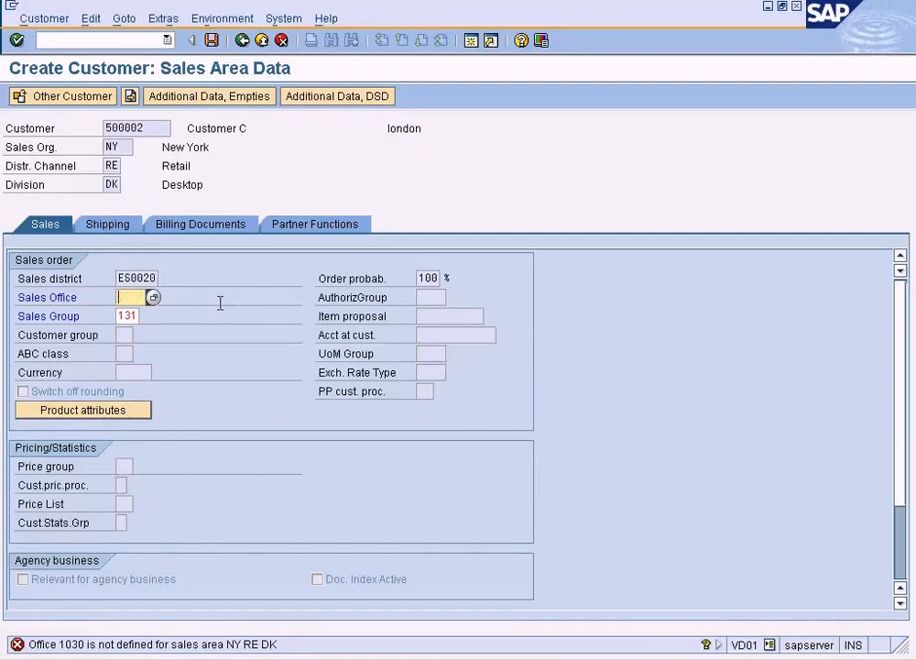
Leave the sales office and sales group blank and save the customer for sales area NY, RE, DK.
key("Tab")
key("Delete")
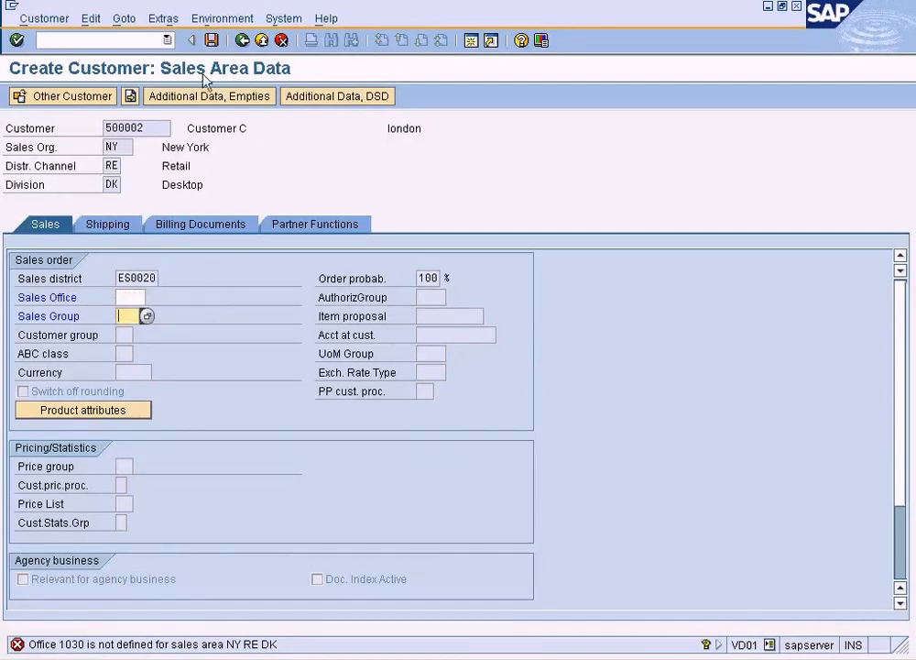
left_click(211, 40)
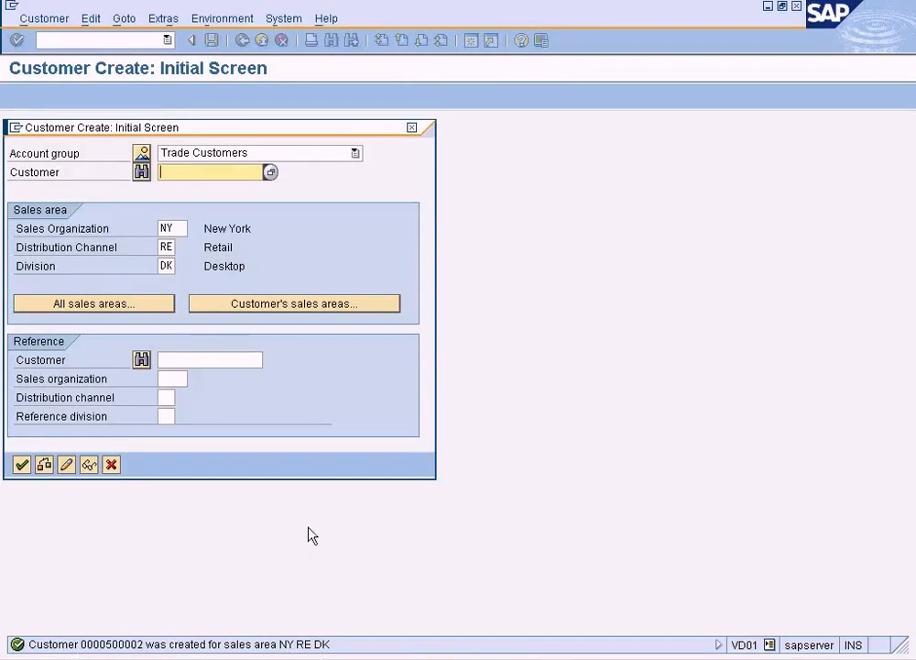
Look up the London customer among the customers of company code SUN and select it on the initial screen.
left_click(296, 306)
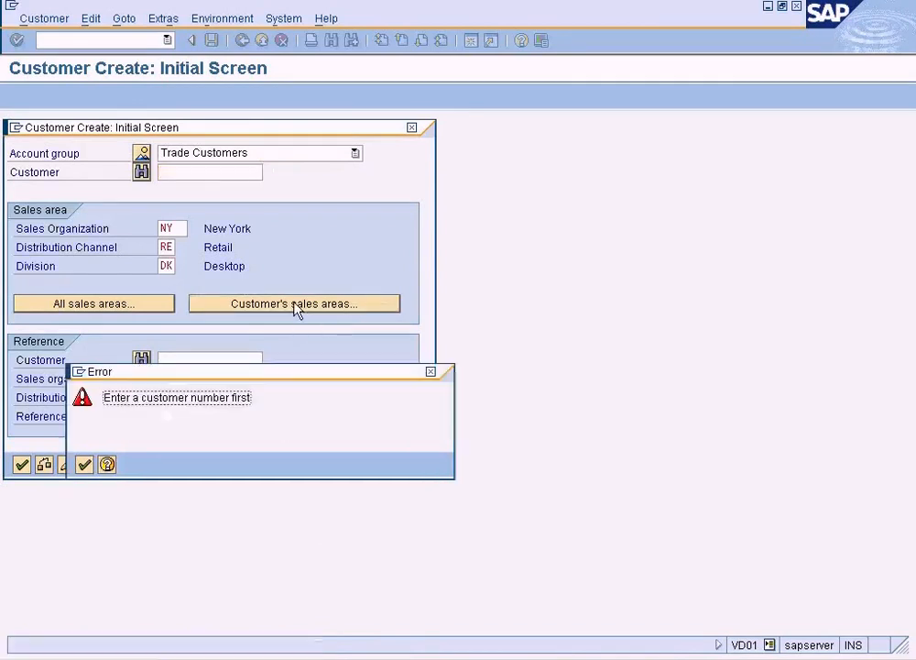
left_click(84, 464)
left_click(245, 172)
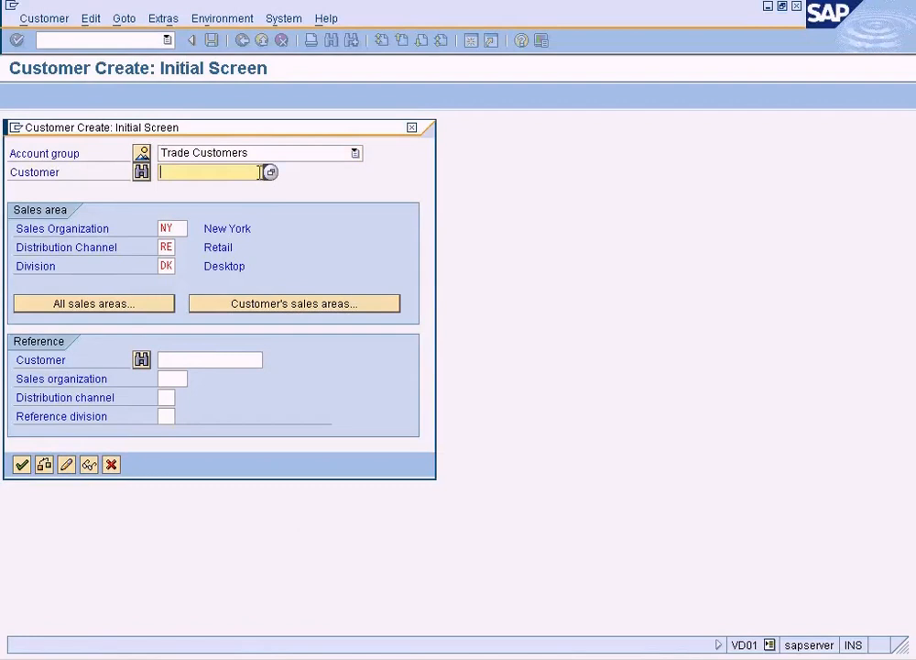
left_click(268, 174)
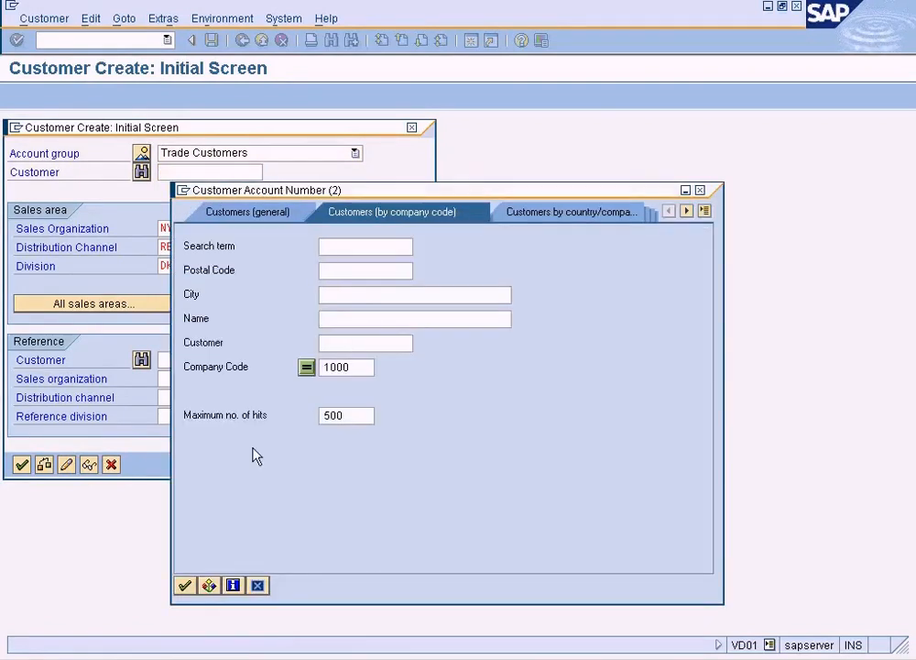
left_click(352, 368)
key("BackSpace")
key("BackSpace")
key("BackSpace")
key("BackSpace")
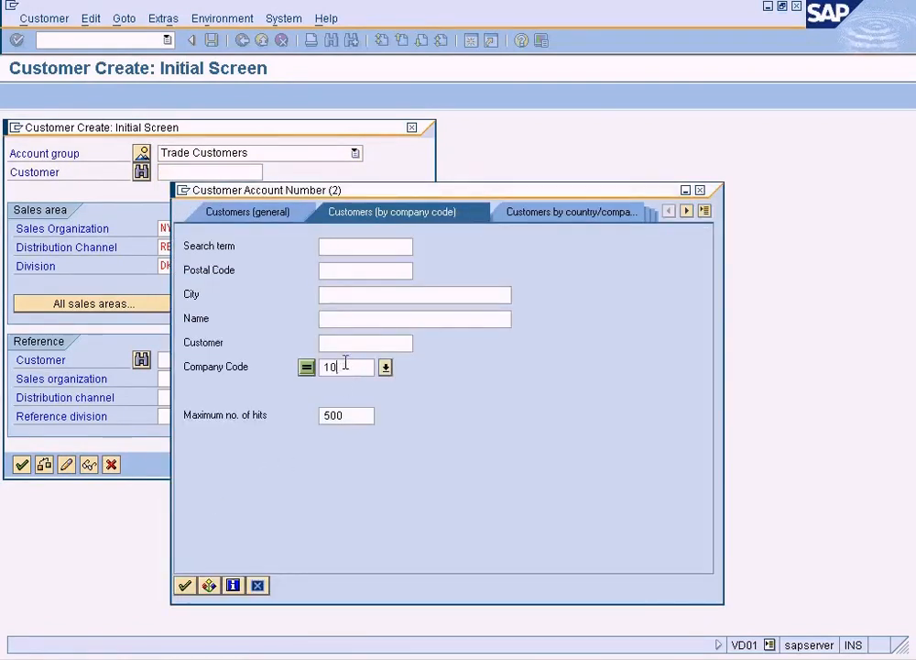
type("SU")
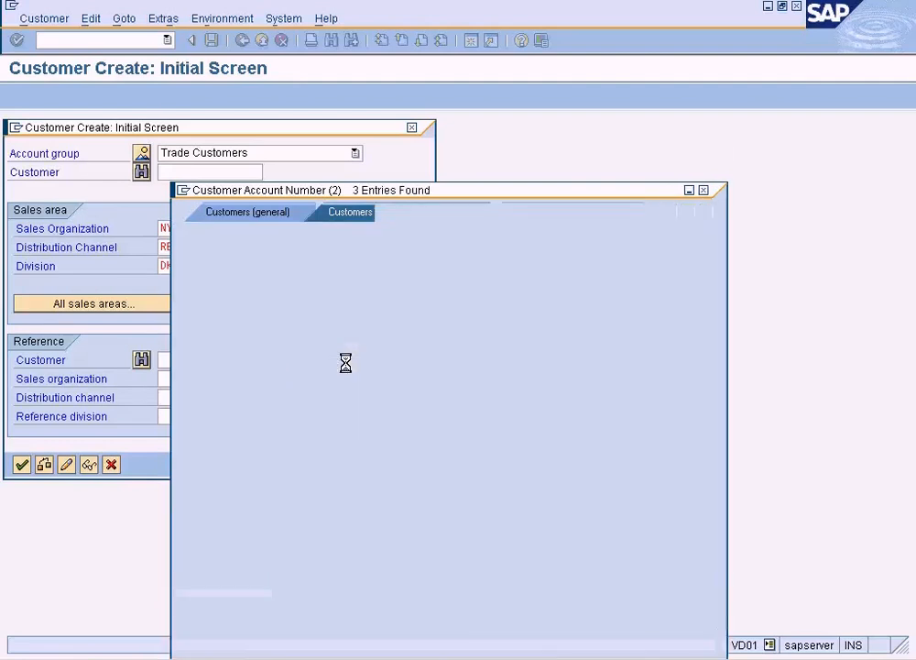
double_click(331, 174)
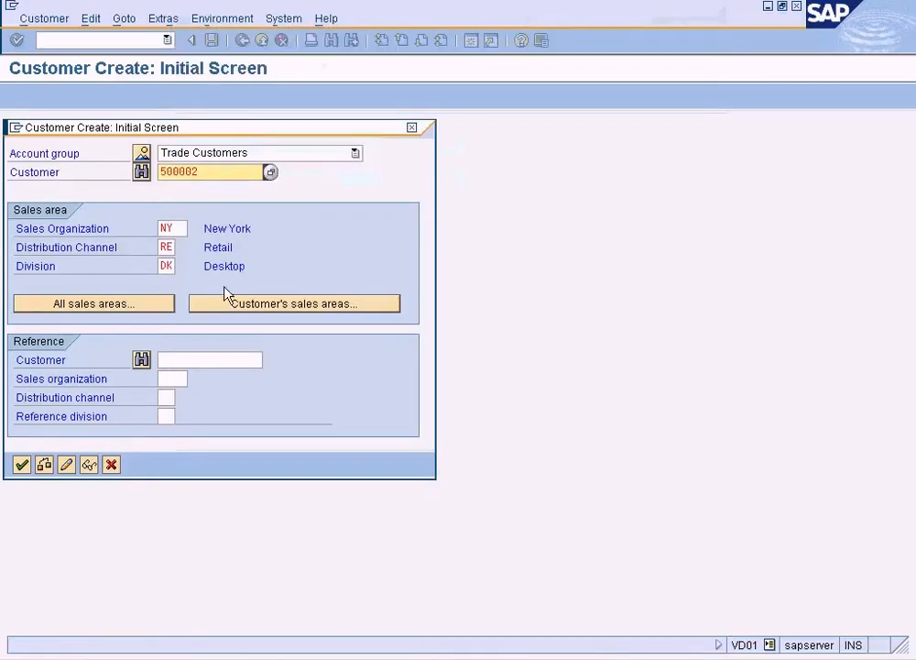
Display the selected customer's sales areas and examine the distribution channels and divisions of the two NY rows.
left_click(265, 306)
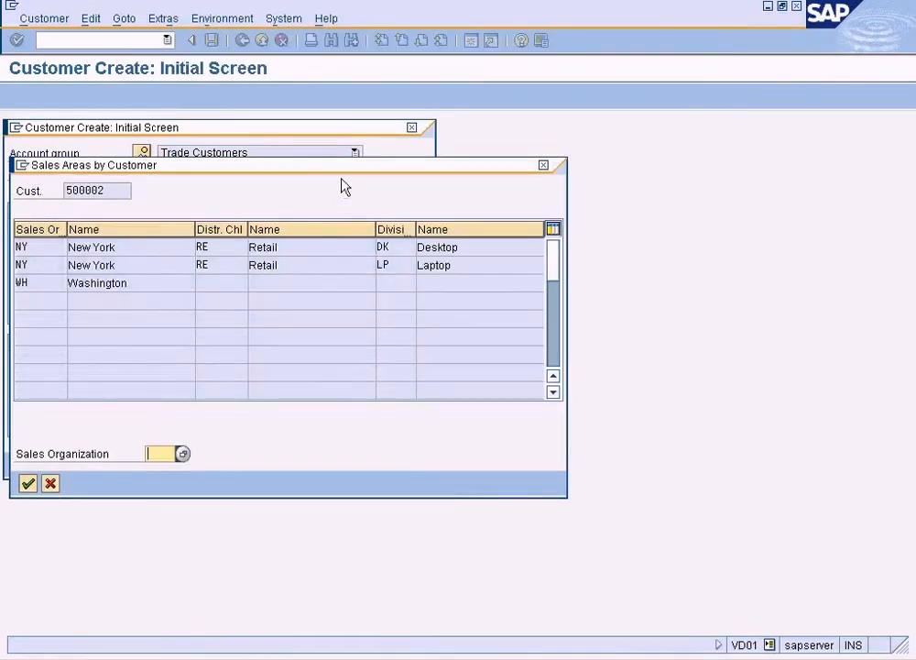
left_click_drag(344, 167, 462, 264)
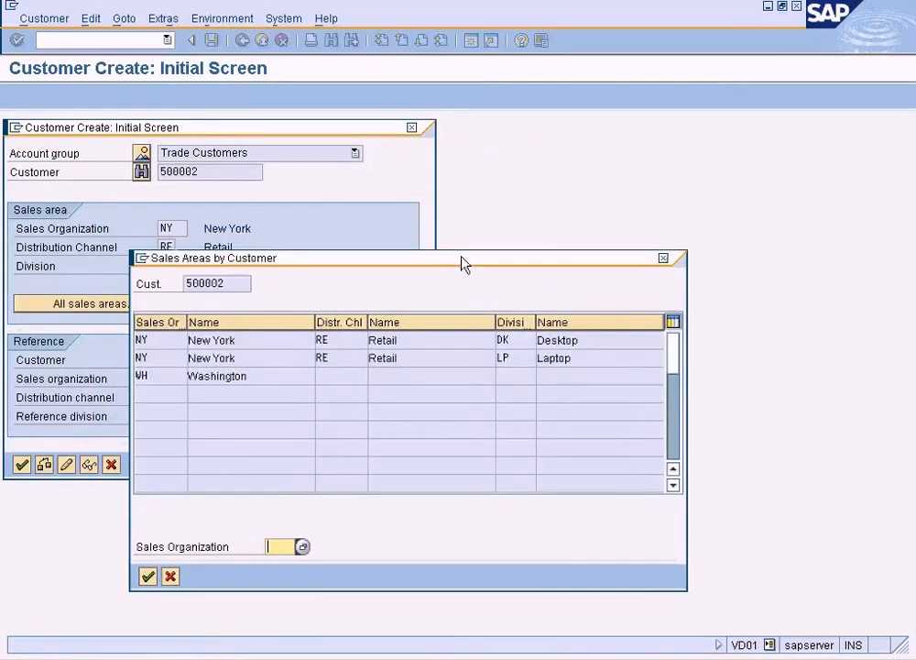
left_click(517, 361)
left_click(335, 344)
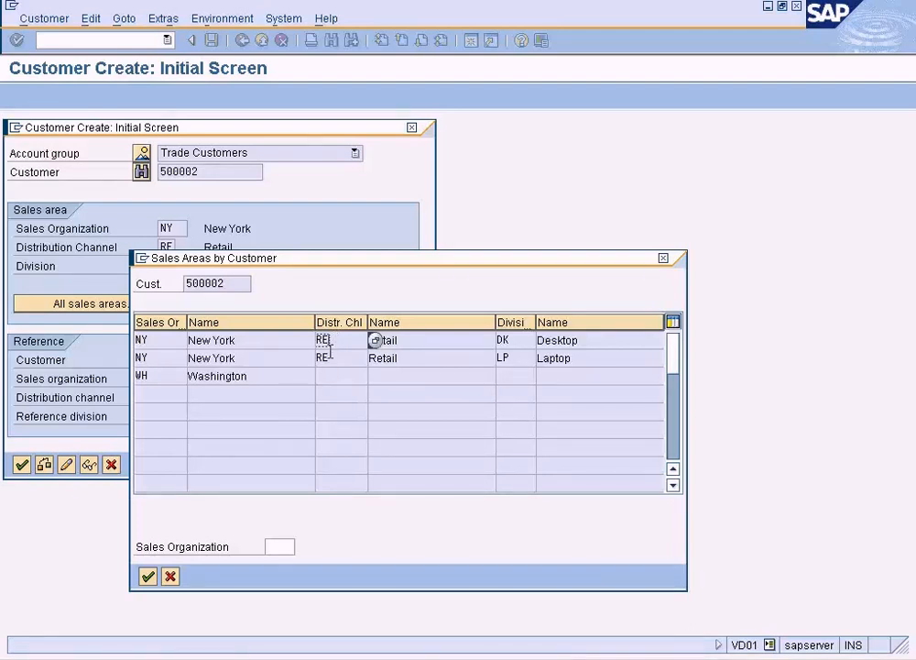
left_click(525, 343)
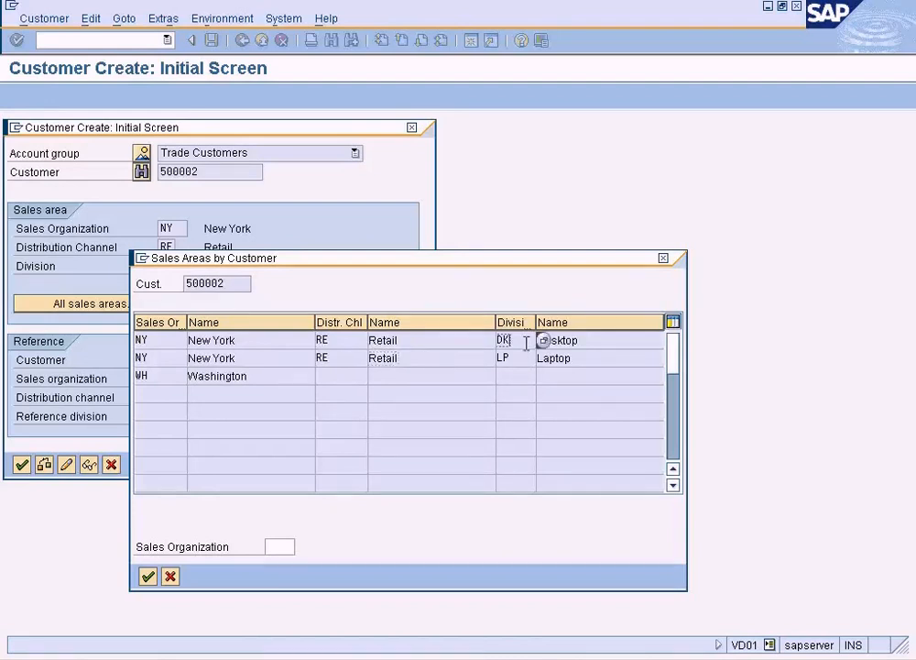
left_click_drag(536, 321, 561, 320)
left_click(529, 355)
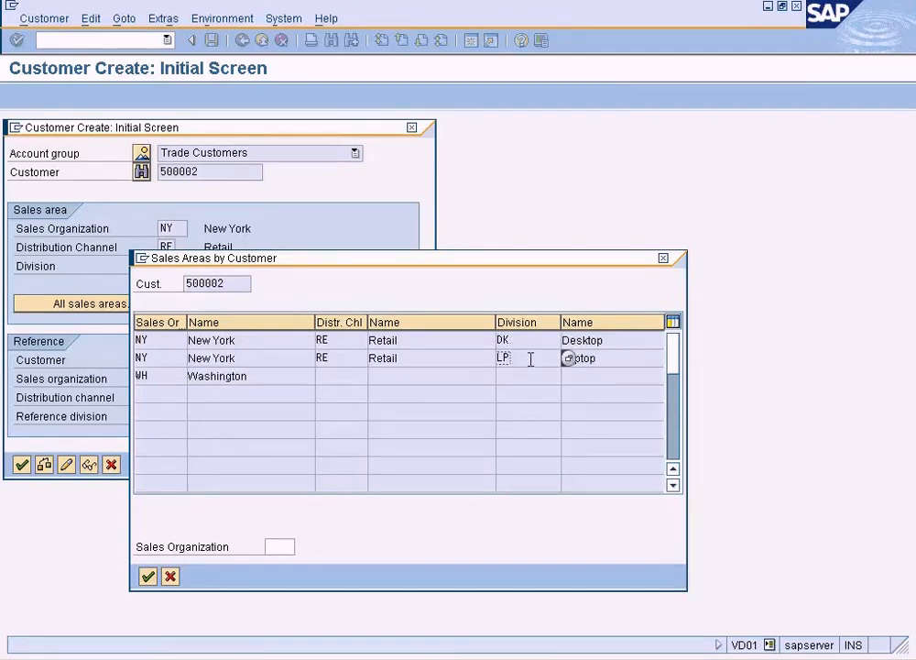
left_click(170, 577)
Switch to the common divisions view and read the field help for the NY Desktop row's conditions division.
left_click(415, 656)
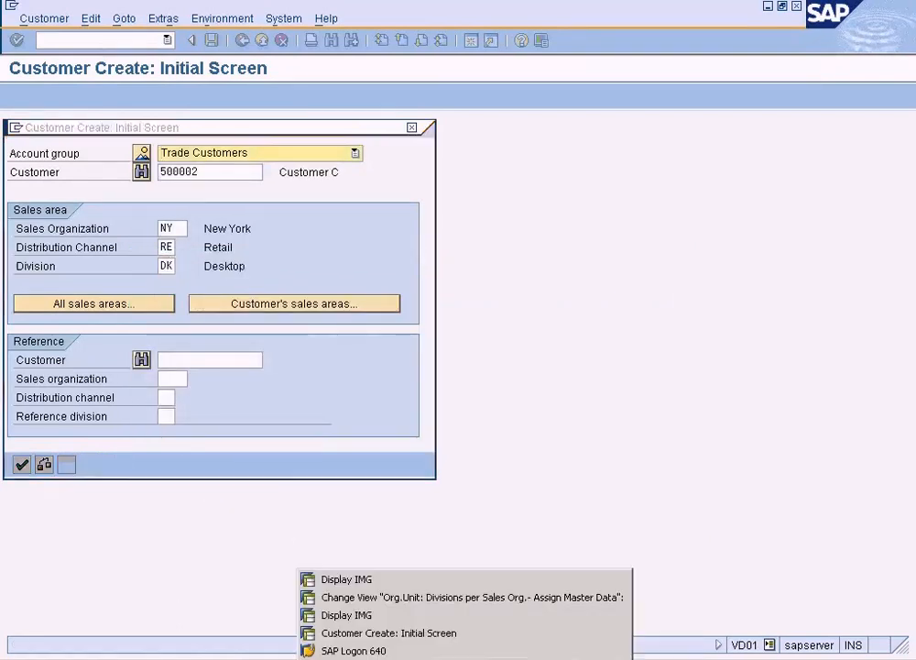
left_click(378, 598)
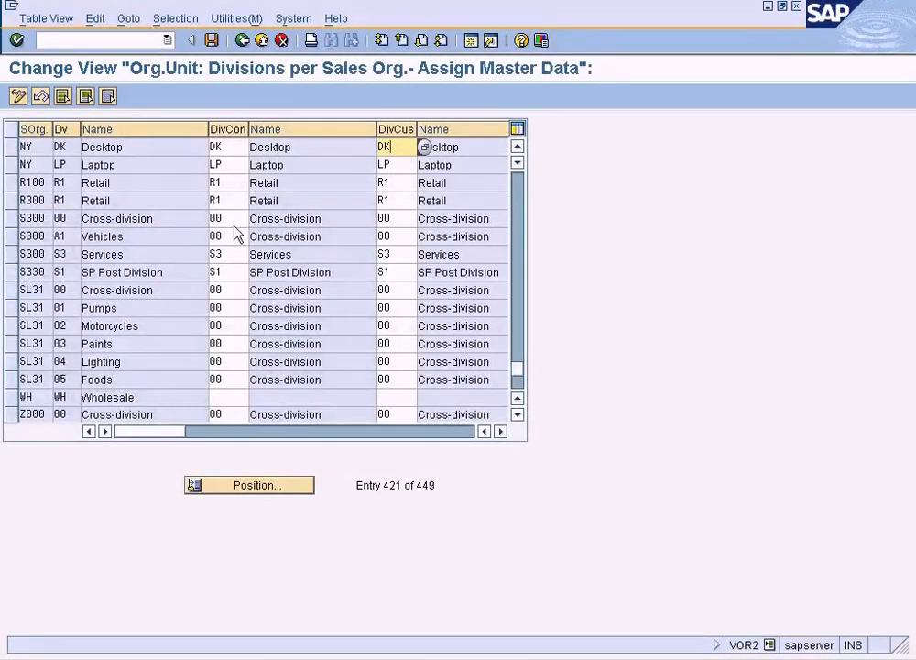
left_click(226, 146)
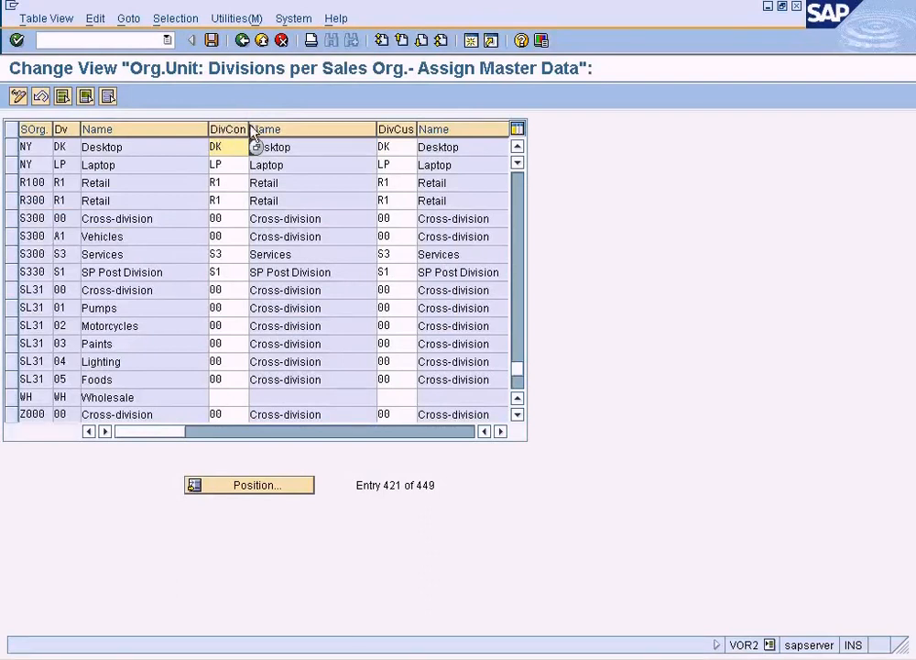
left_click_drag(248, 129, 260, 131)
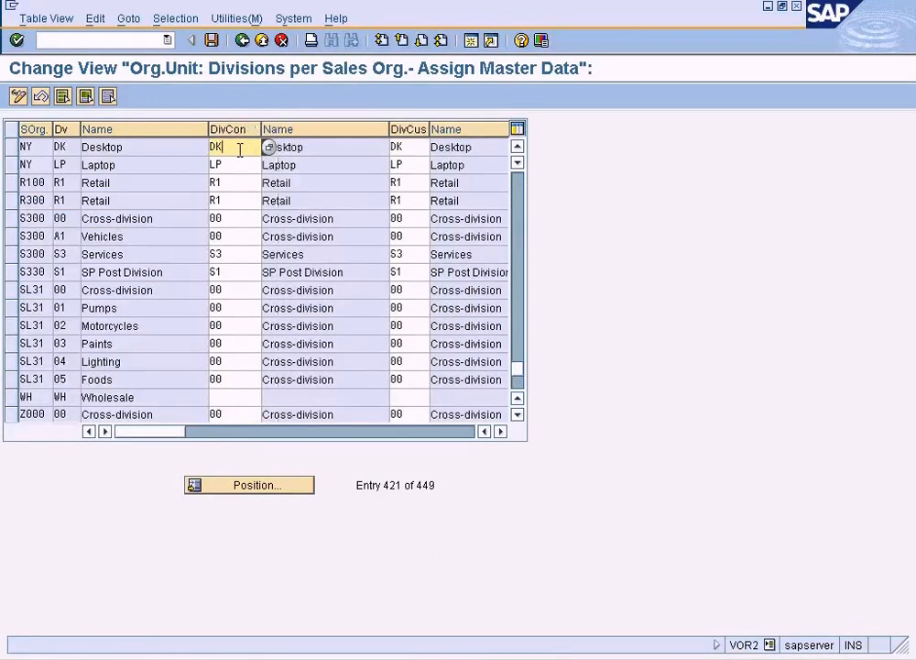
key("F1")
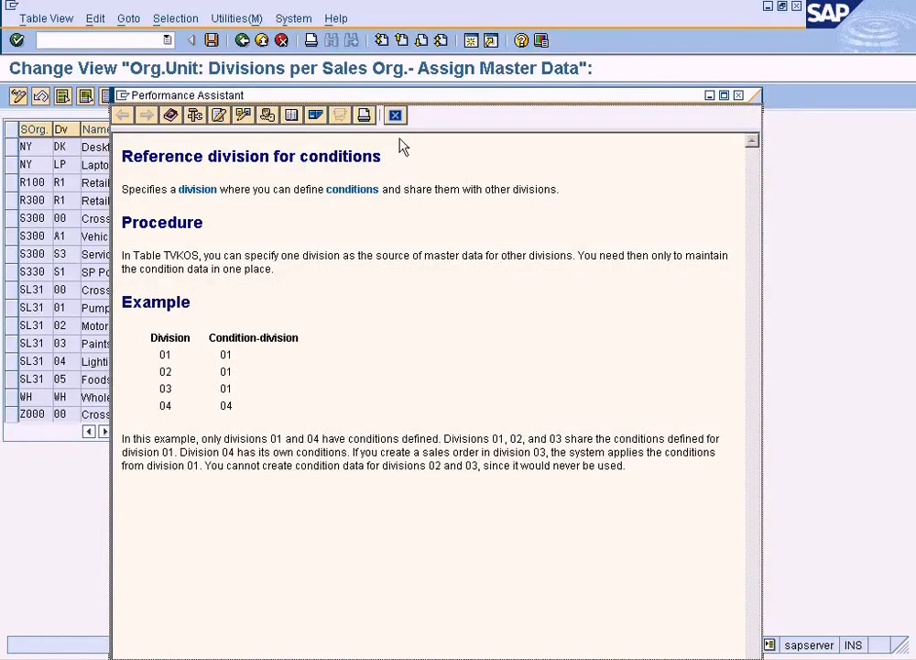
left_click(396, 115)
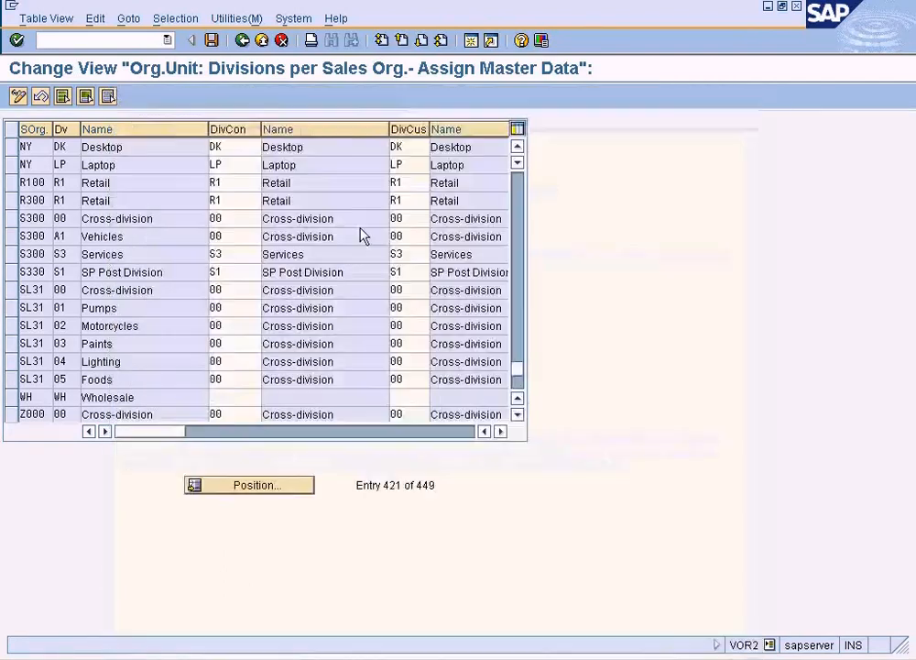
Switch to the SAP SD Training document in Word and locate Understanding Condition Techniques in the Pricing and Taxes section.
left_click(241, 653)
left_click(293, 467)
key("Down")
key("Down")
key("Down")
key("Down")
key("Down")
key("Down")
key("Down")
key("Down")
key("Down")
key("Down")
key("Down")
key("Down")
key("Down")
key("Down")
key("Down")
key("Down")
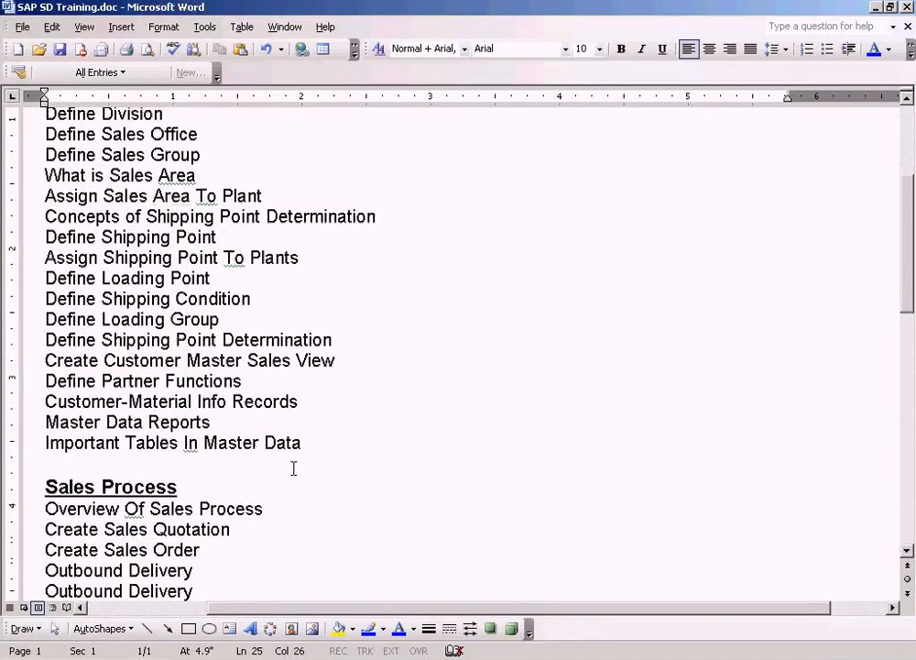
key("Down")
key("Down")
key("Down")
key("Down")
key("Down")
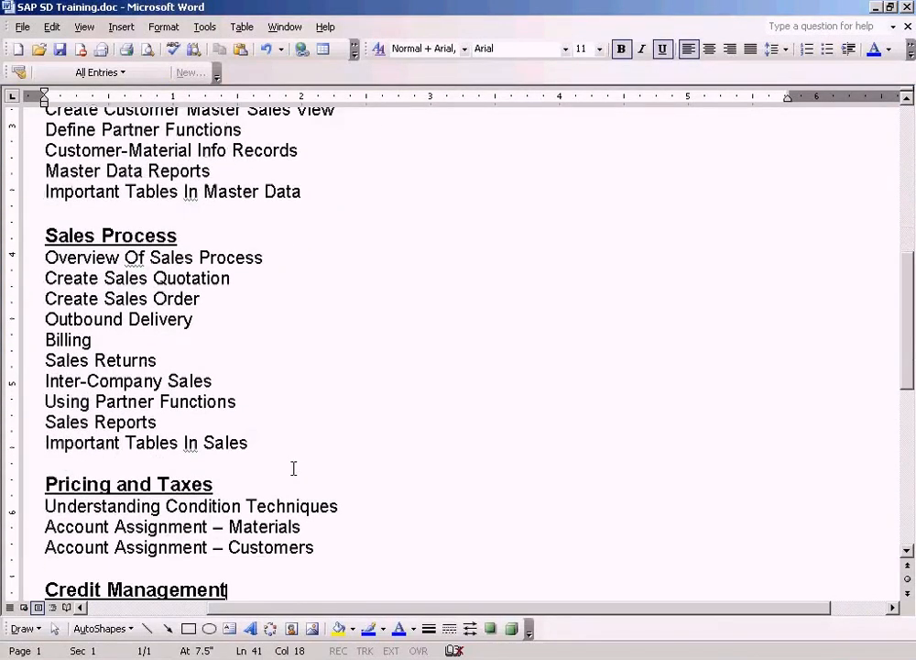
key("Up")
key("Up")
key("Up")
key("Up")
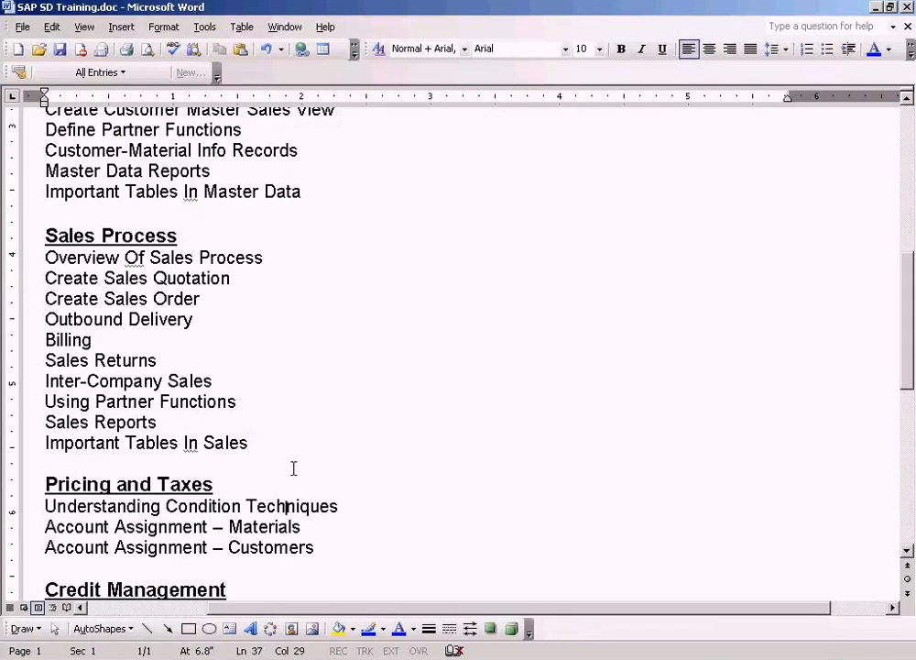
Back in SAP, open Define Common Distribution Channels, position to NY and examine the Wholesales row's conditions and customer/material channels.
key("alt+Tab")
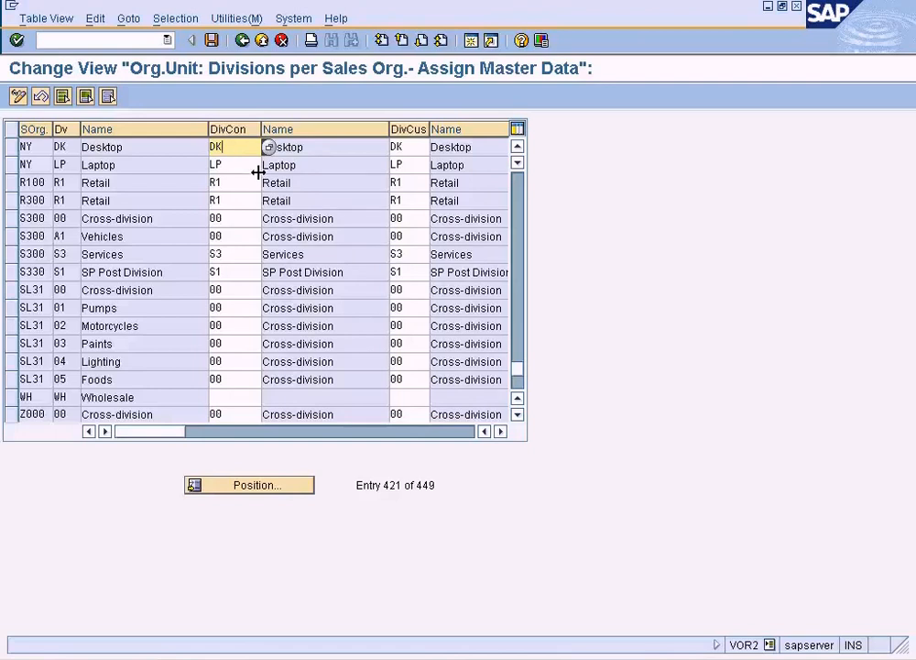
left_click(242, 40)
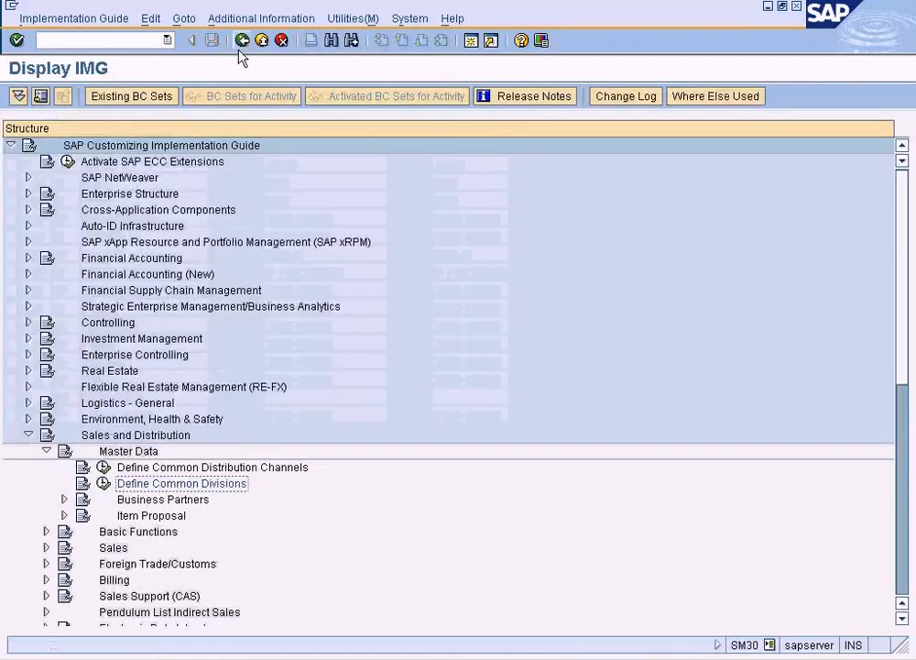
left_click(103, 467)
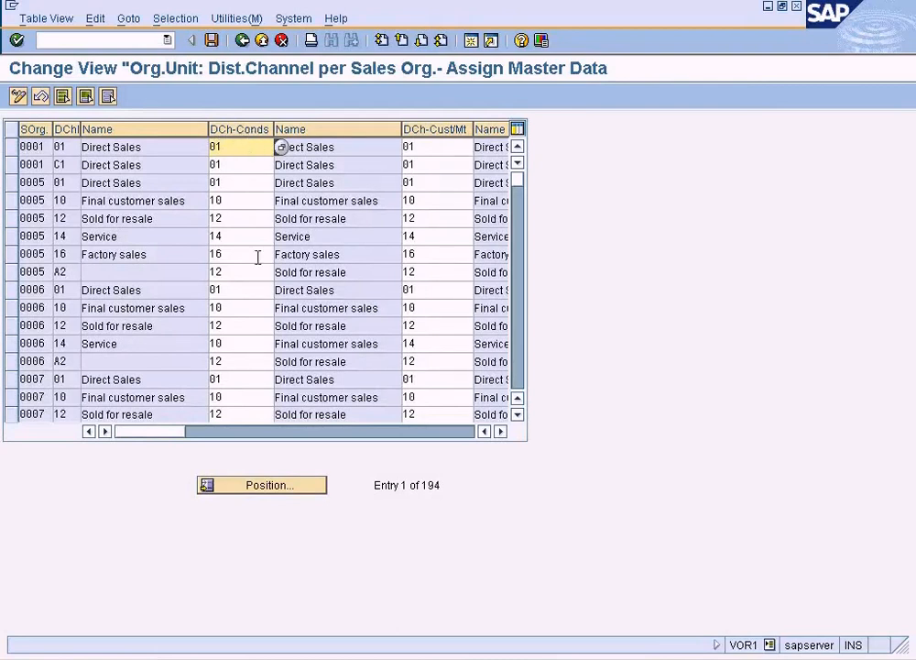
left_click(254, 488)
type("NY")
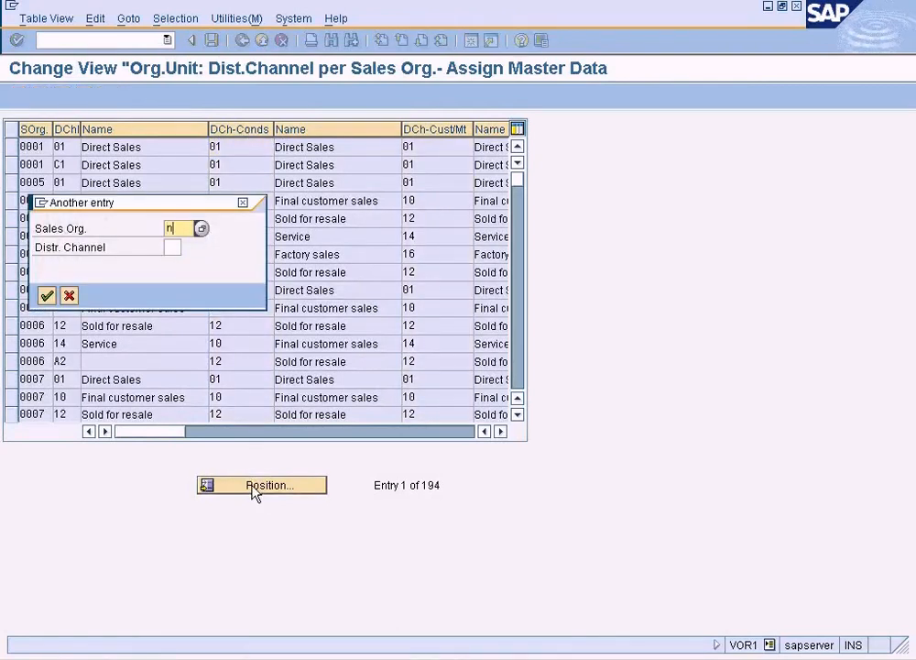
key("Return")
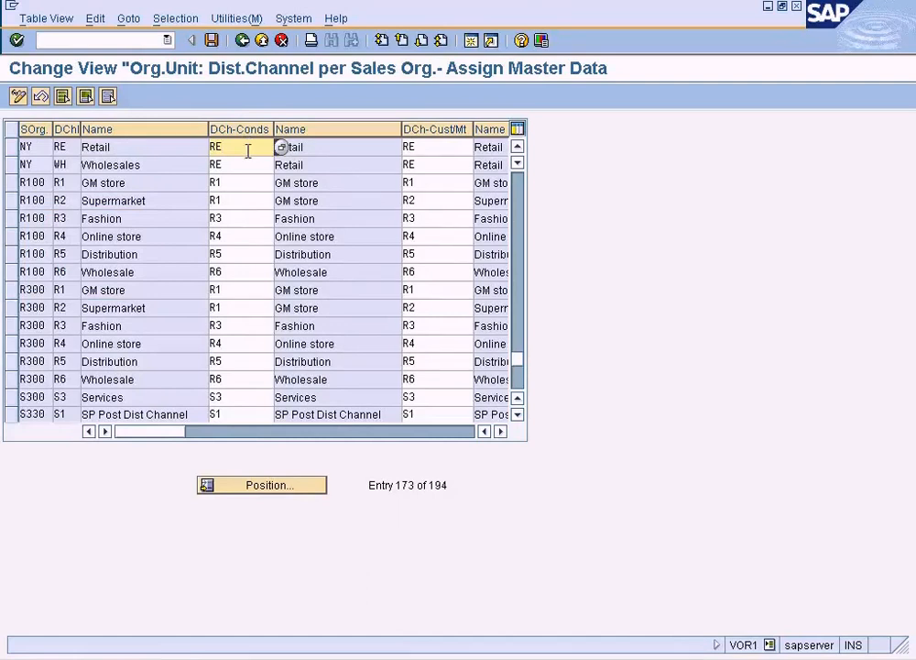
left_click(246, 164)
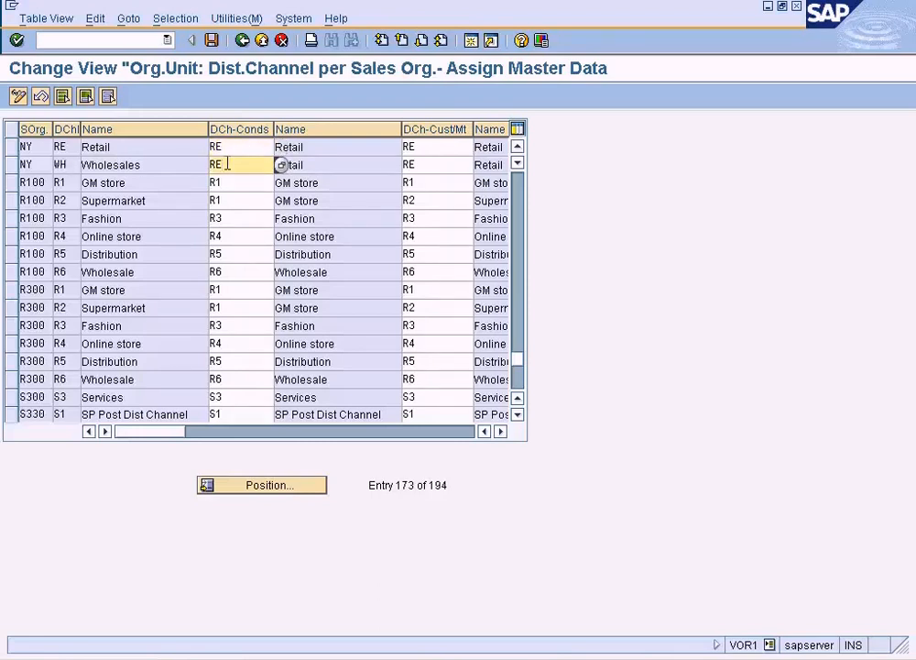
left_click(436, 165)
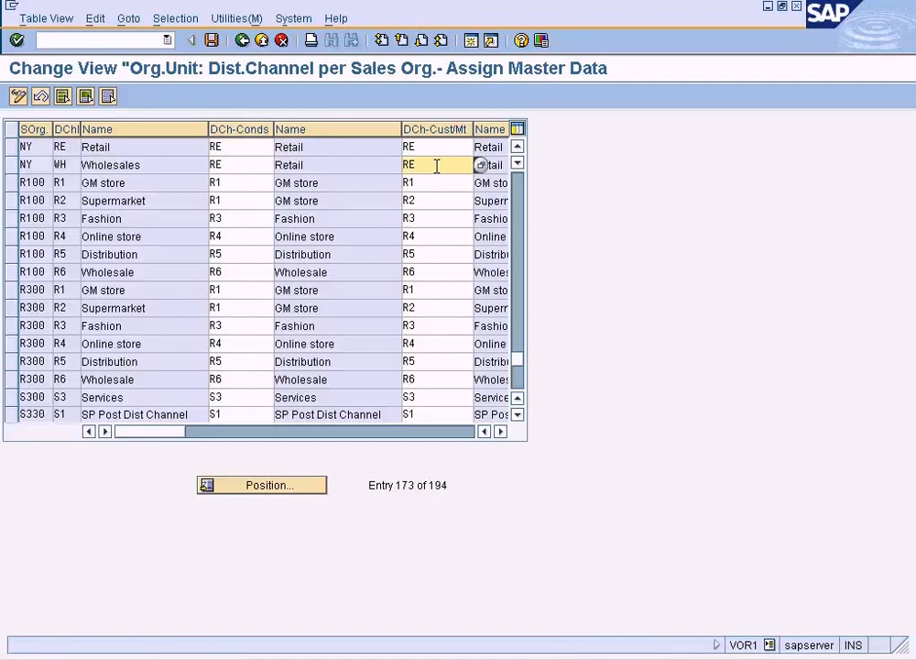
Compare the NY Wholesales row's conditions channel with its customer/material channel, and return to the implementation guide.
left_click(230, 168)
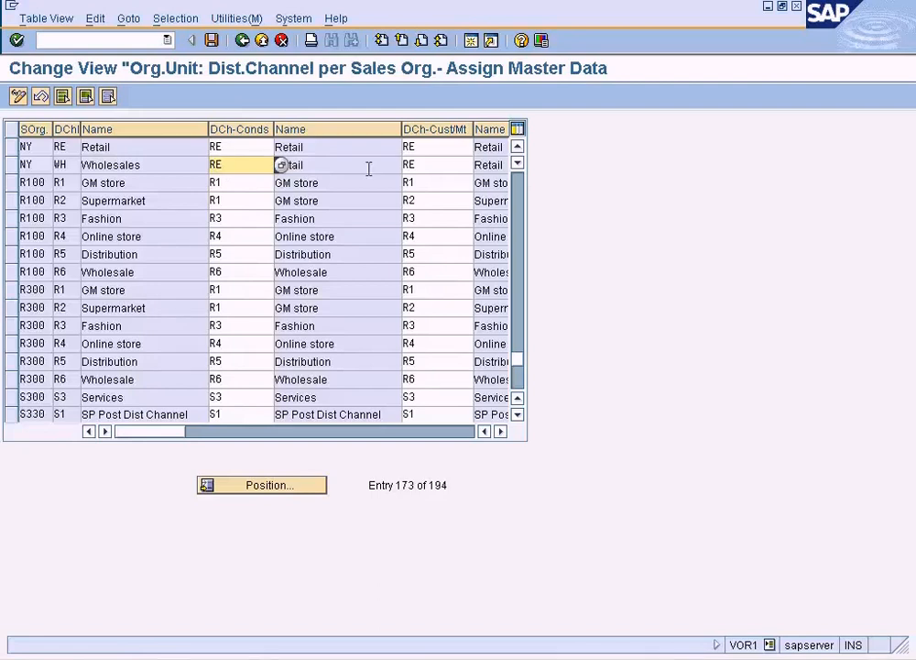
left_click(449, 167)
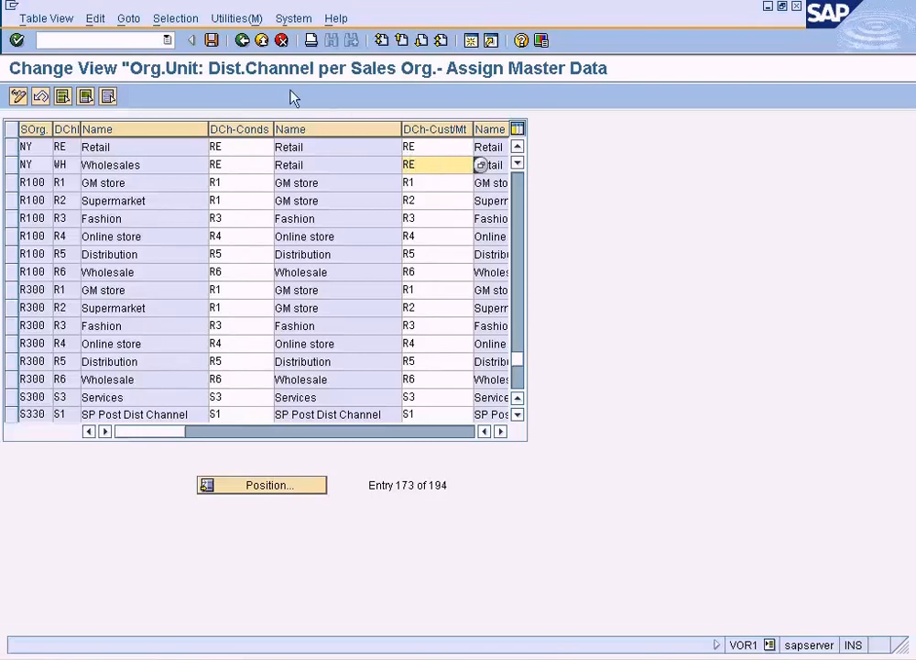
left_click(243, 41)
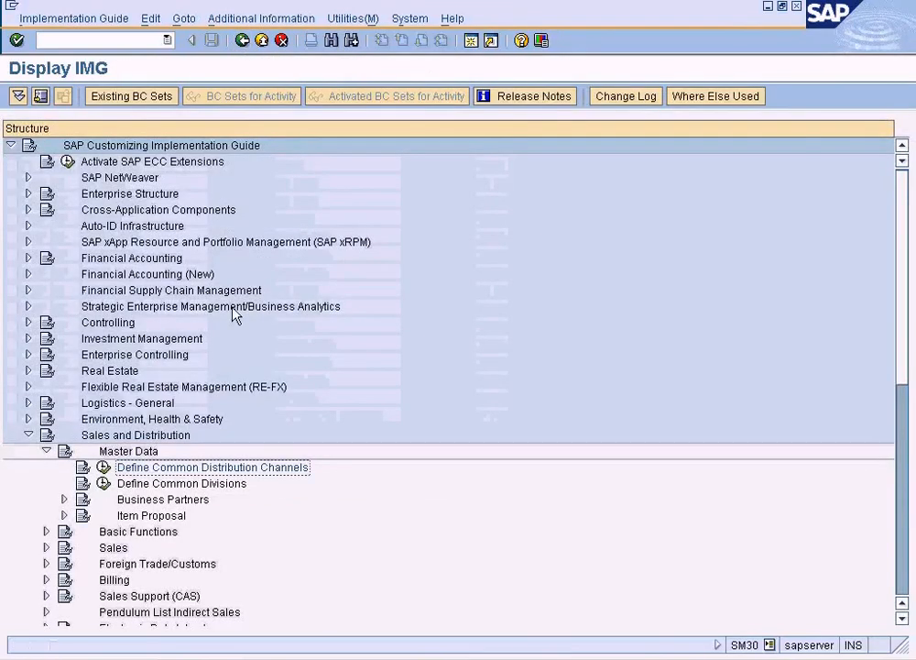
Open Define Common Divisions, widen the DivCon column and examine the conditions divisions of the two 0001 rows.
left_click(103, 482)
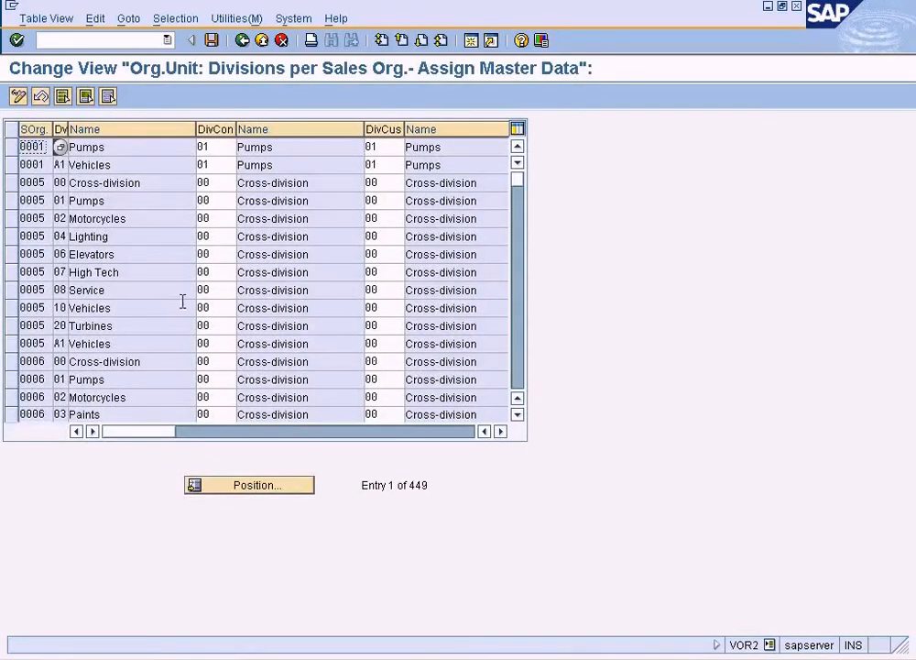
left_click(243, 40)
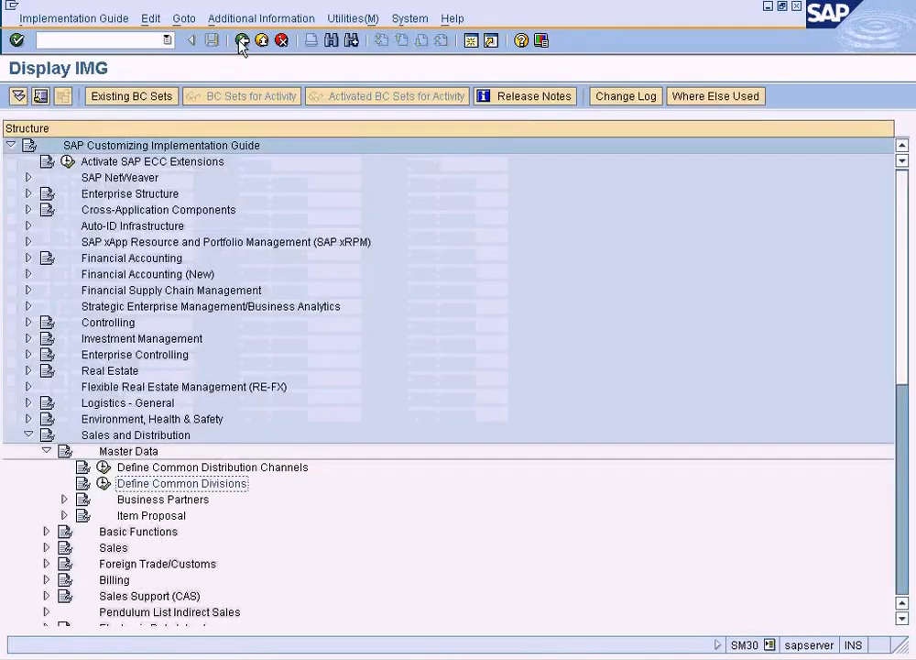
left_click(103, 483)
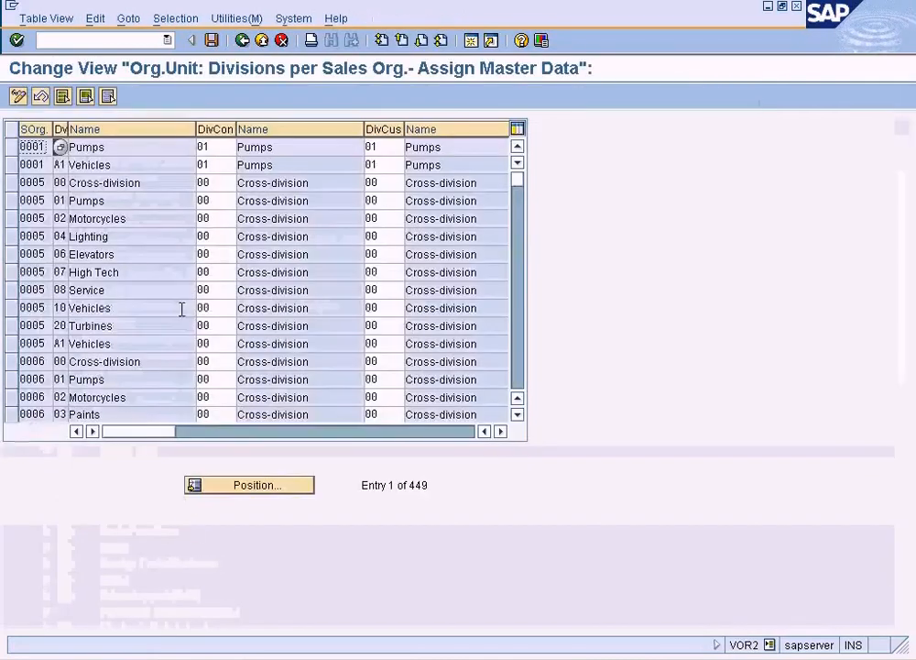
left_click(217, 162)
left_click(217, 147)
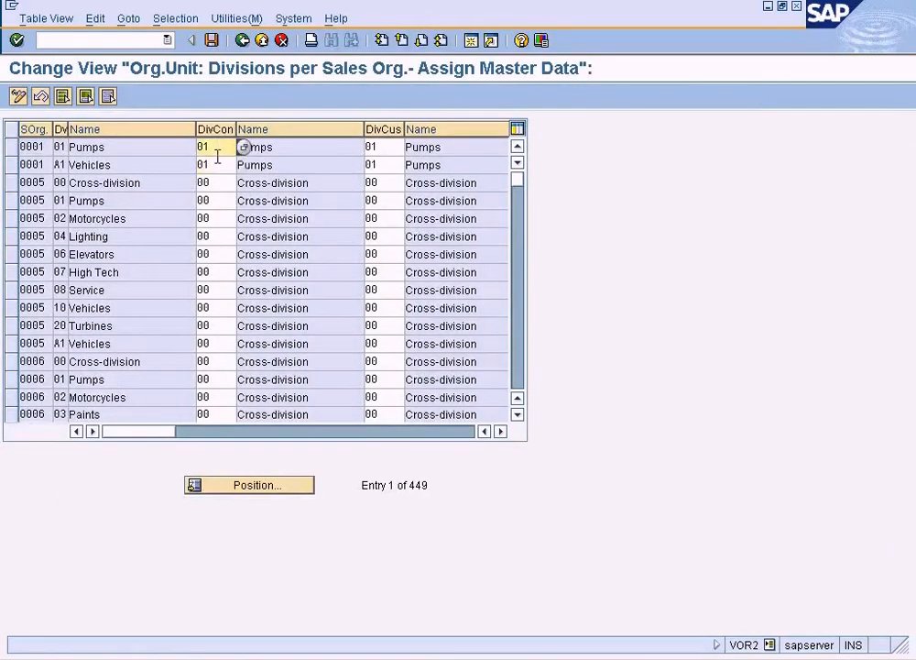
left_click_drag(236, 133, 262, 134)
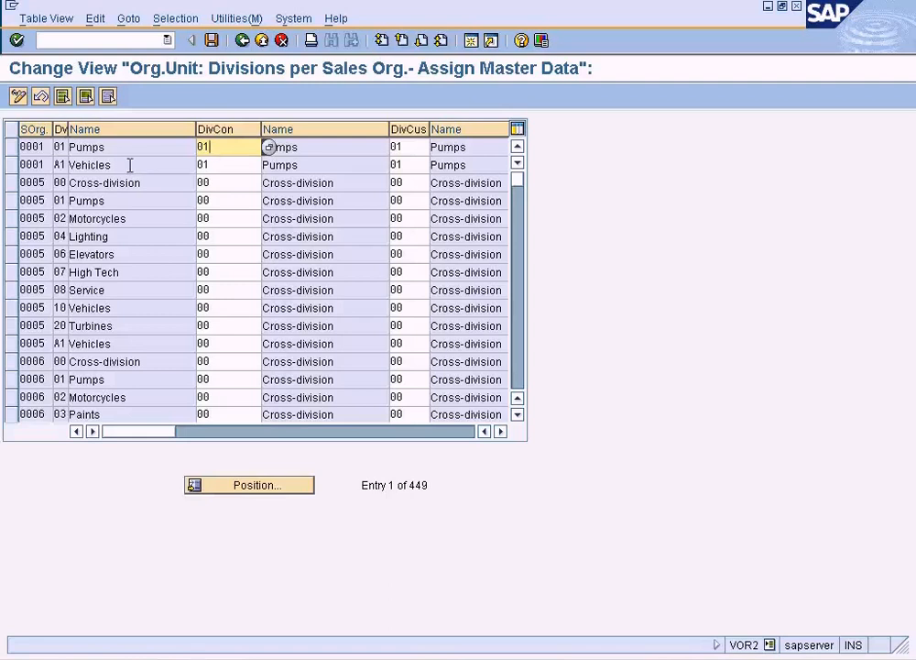
left_click(231, 165)
left_click(223, 150)
Position the divisions table to sales organization NY and examine the conditions divisions of the Desktop and Laptop rows.
left_click(248, 489)
type("NY")
key("Return")
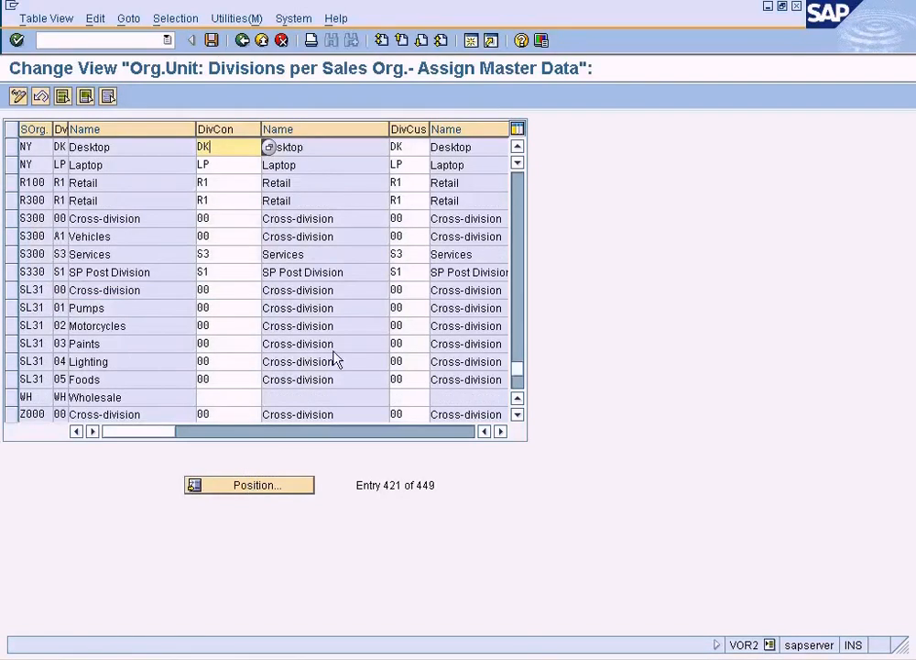
left_click(216, 166)
left_click(215, 147)
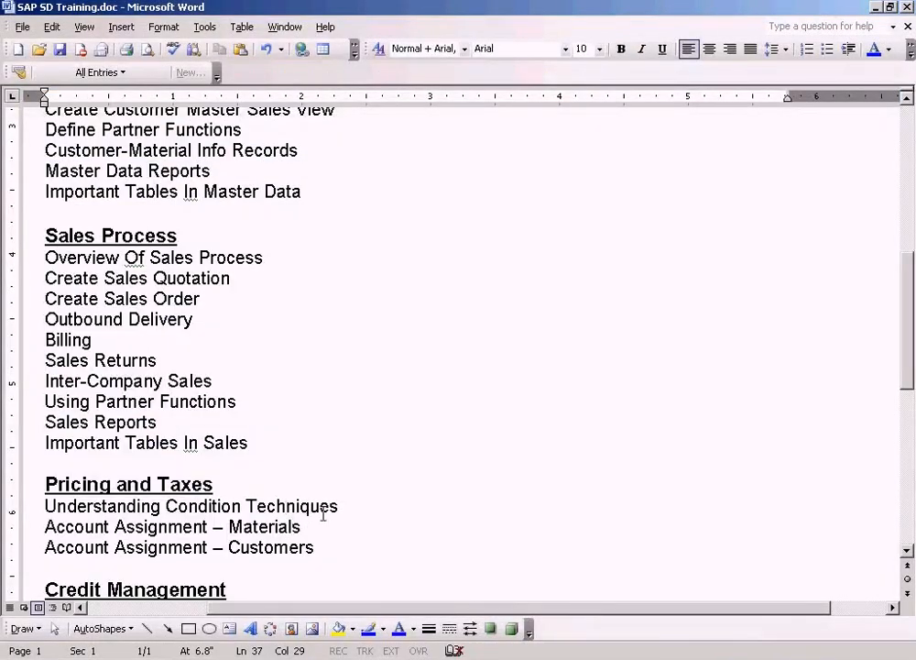
Highlight Understanding Condition Techniques in the Word training document, and back in SAP leave the common divisions view.
triple_click(353, 507)
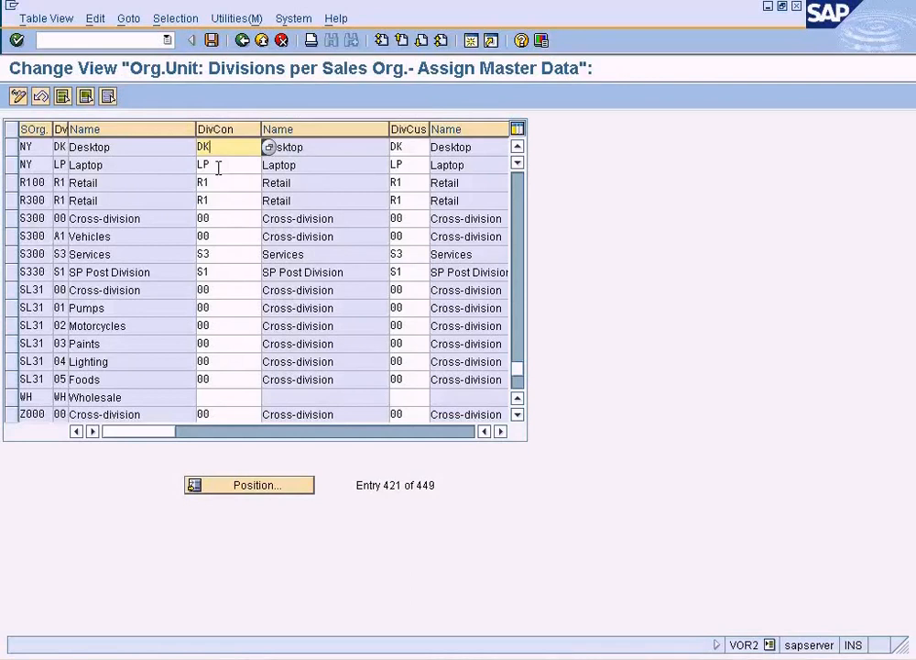
left_click(241, 41)
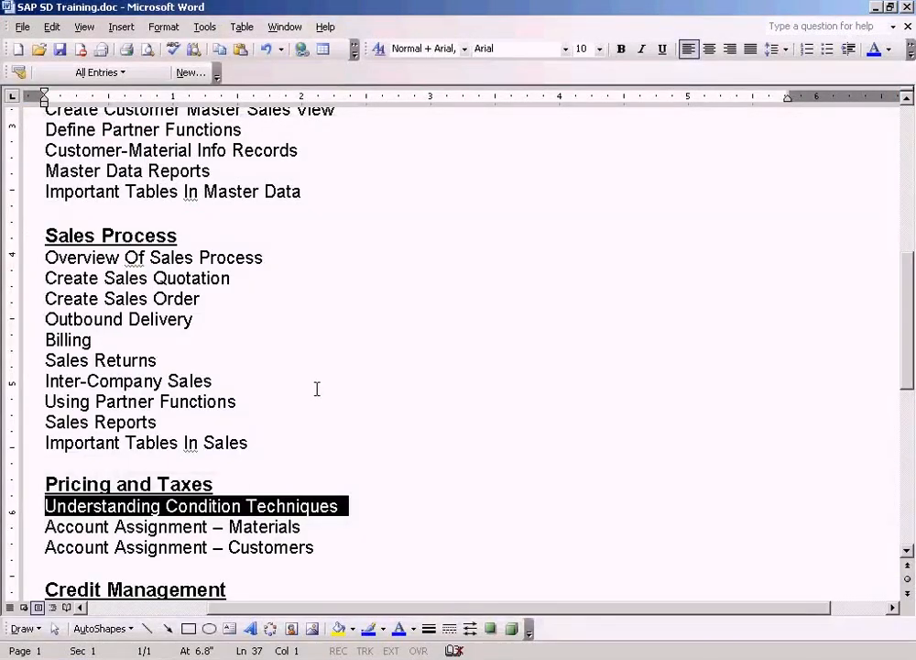
Switch to the SAP SD Training document in Word and browse back up the topic list to Create Customer Master Sales View.
left_click(317, 354)
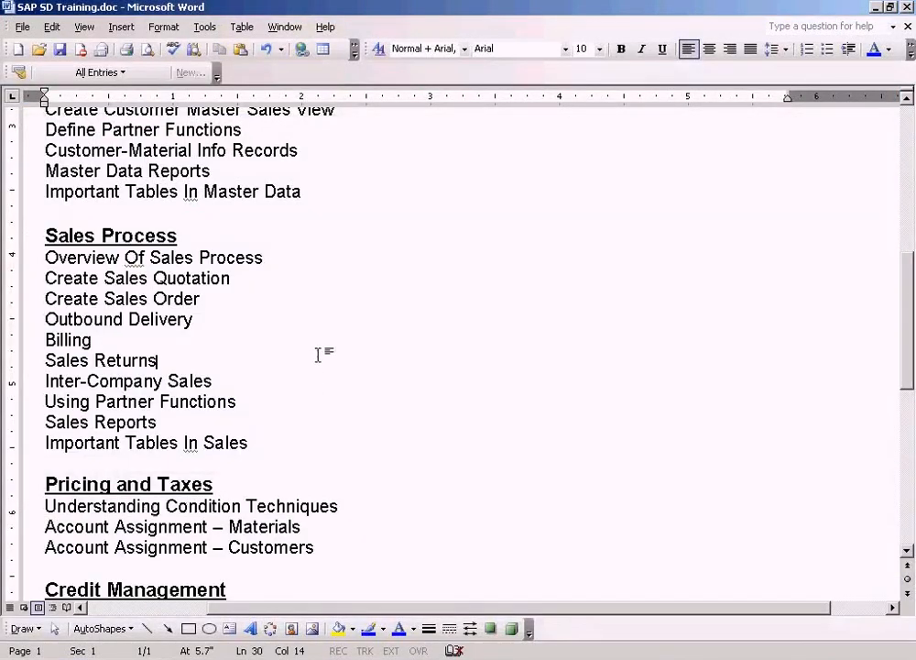
key("Up")
key("Up")
key("Up")
key("Up")
key("Up")
key("Up")
key("Up")
key("Up")
key("Up")
key("Up")
key("Up")
key("Up")
key("Up")
key("Up")
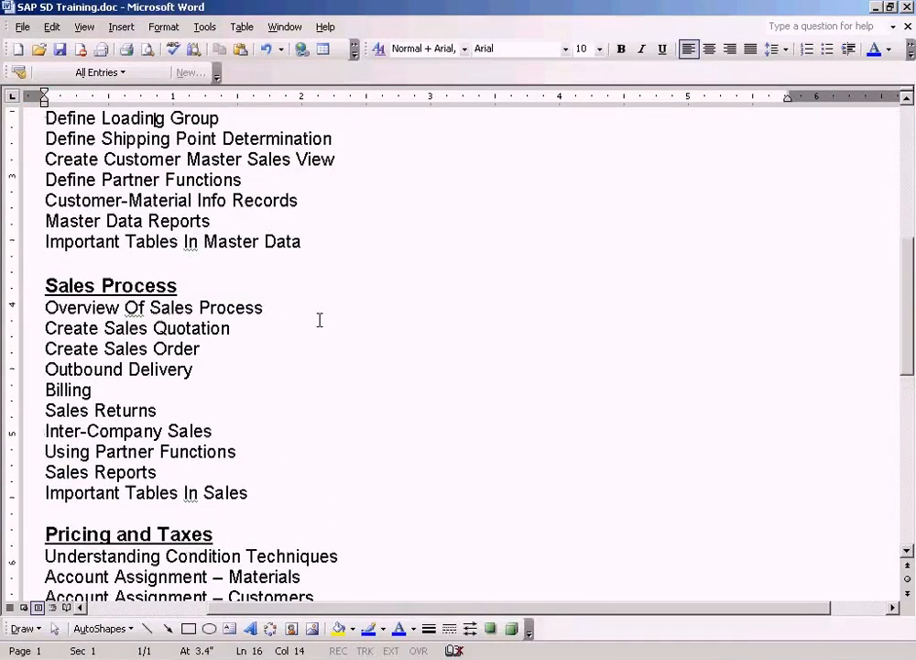
key("Up")
key("Up")
key("Down")
key("Down")
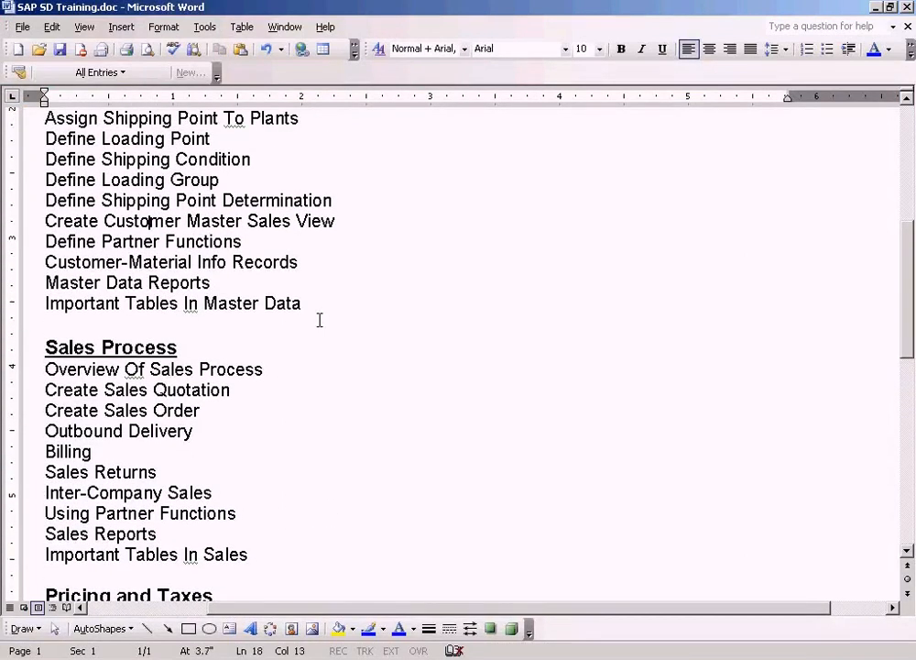